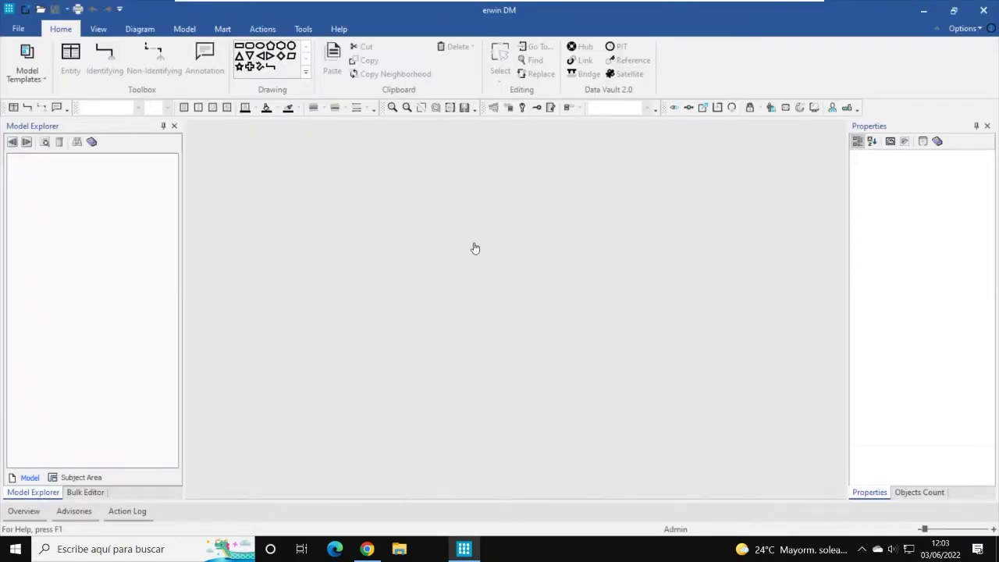
# Step: Check the recent models list in the File backstage, then show the Mart ribbon commands
pyautogui.click(22, 30)
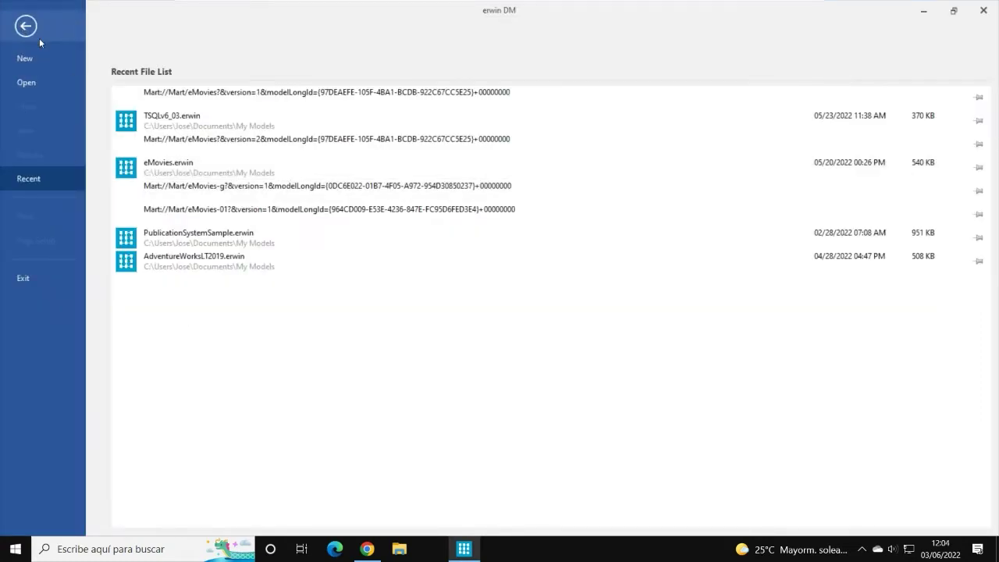
pyautogui.click(39, 37)
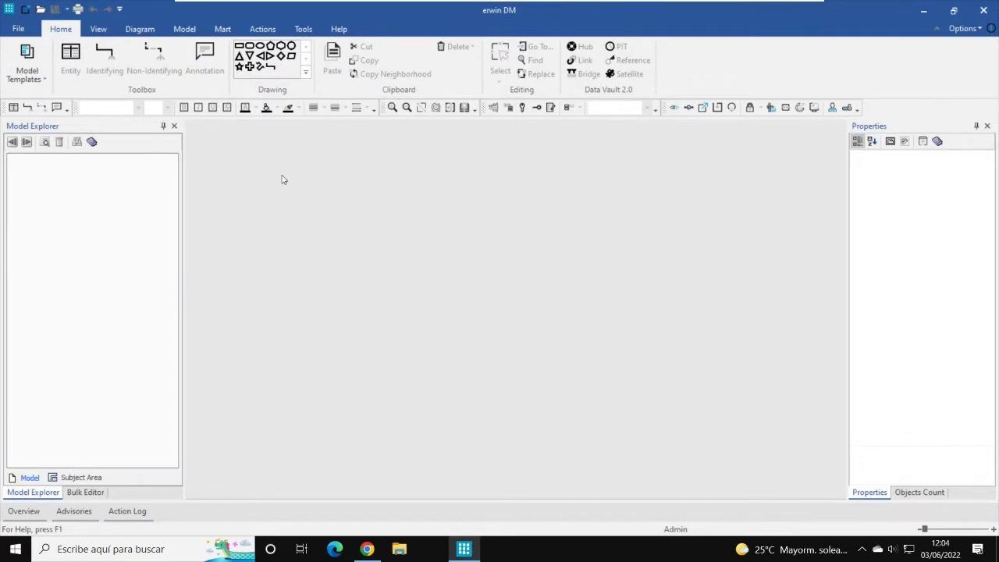
pyautogui.click(227, 31)
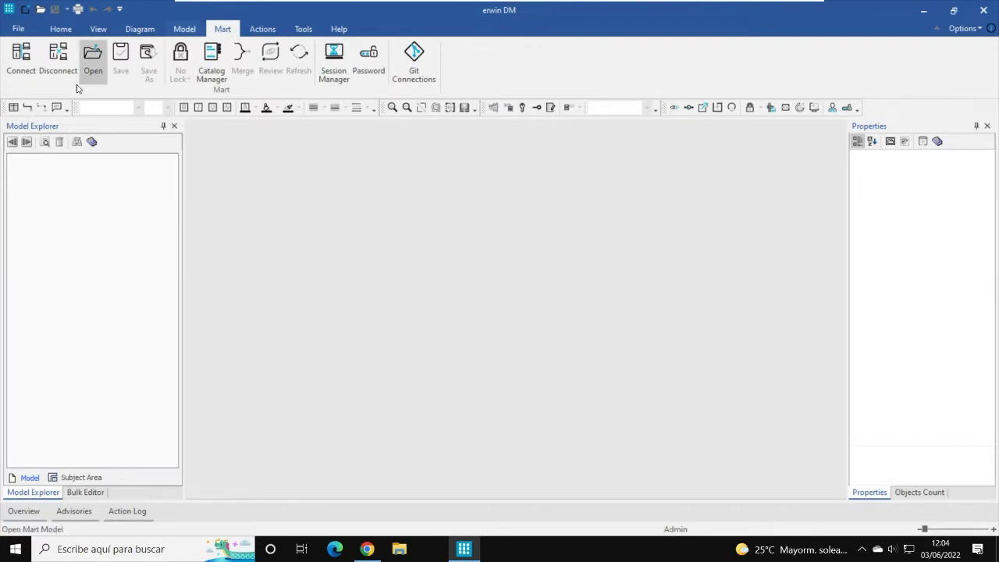
# Step: Connect to the Mart at localhost port 18170 using the account password and confirm success
pyautogui.click(24, 63)
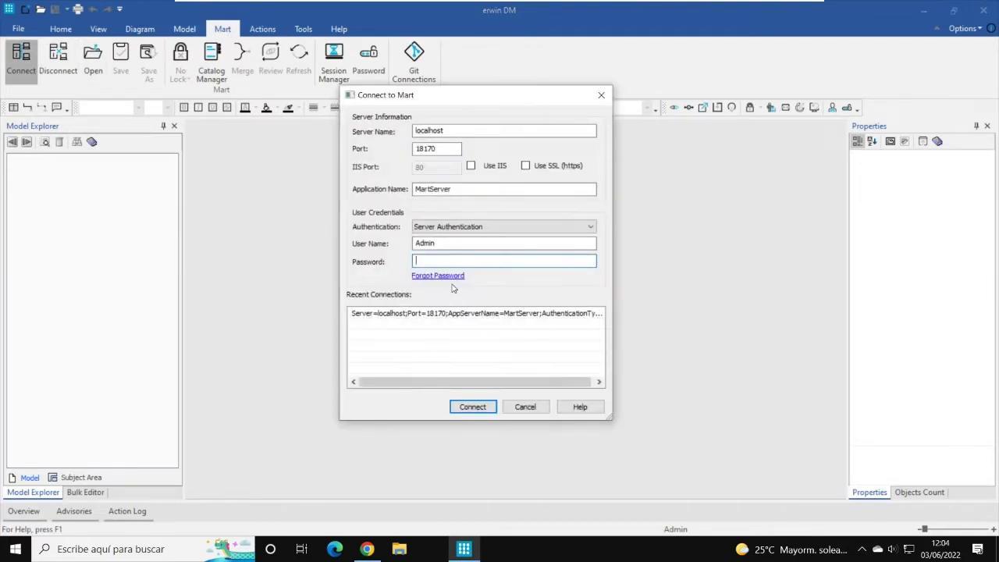
pyautogui.write('********')
pyautogui.click(473, 407)
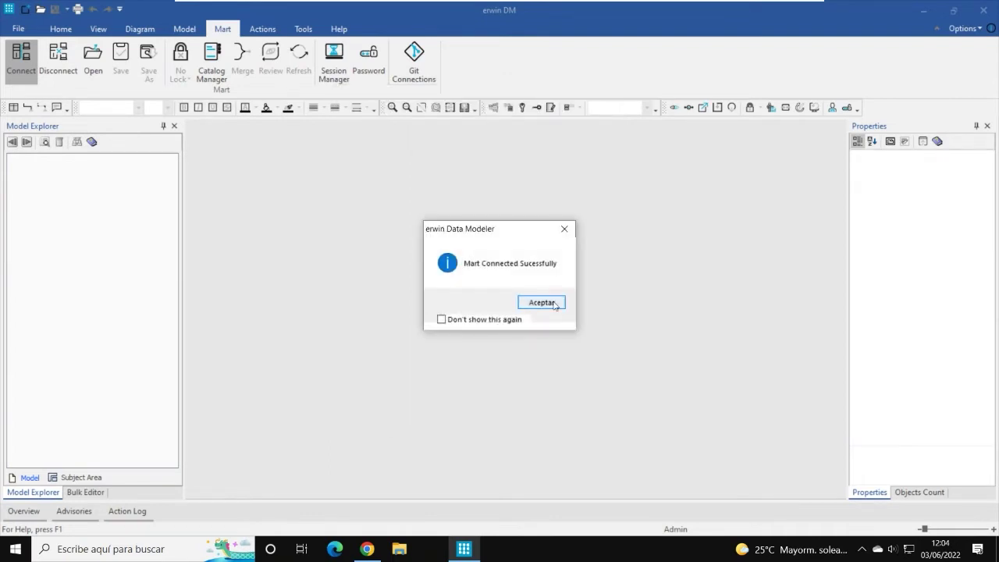
pyautogui.click(548, 303)
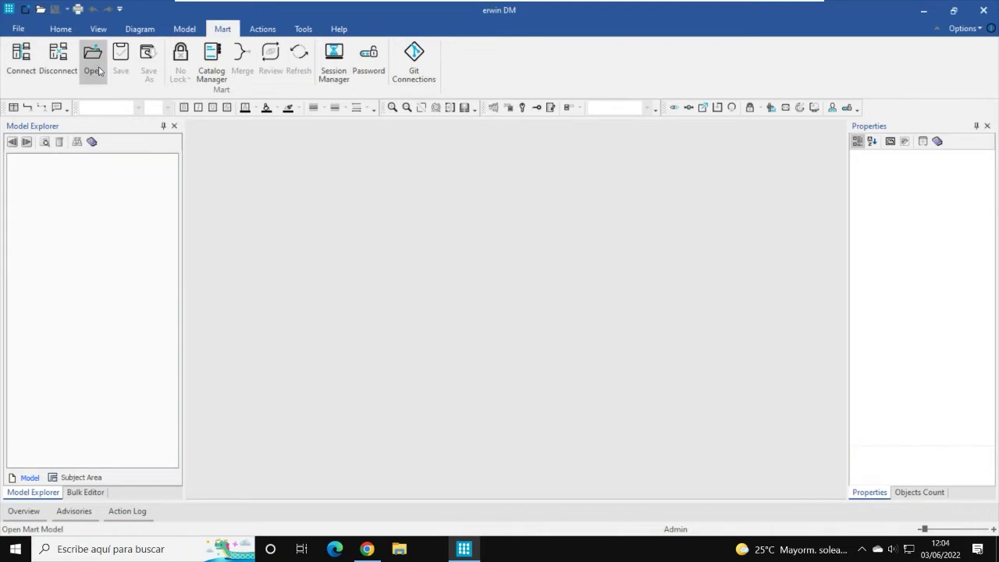
# Step: Open Version 1 of the eMovies model from the Mart
pyautogui.click(94, 61)
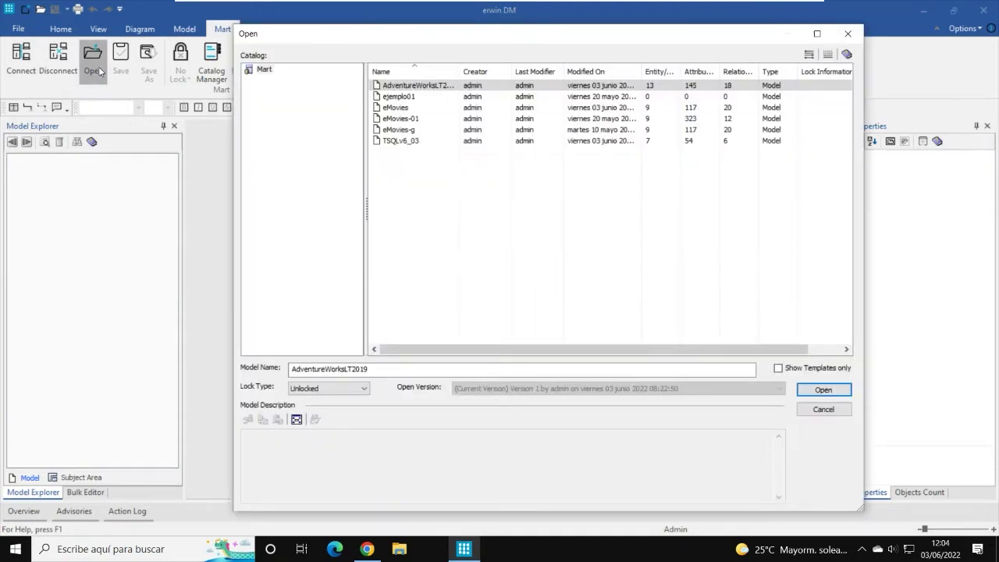
pyautogui.click(385, 108)
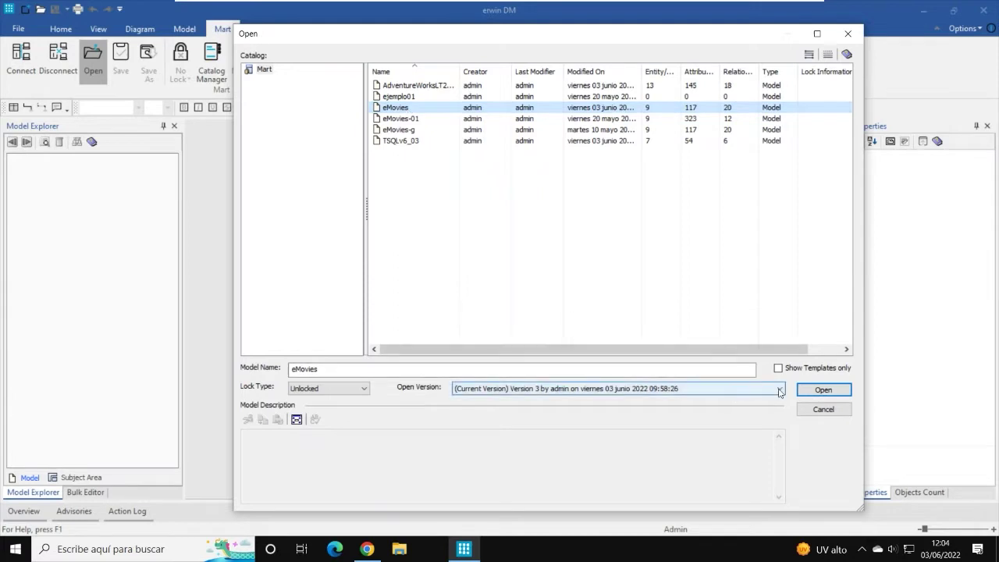
pyautogui.click(746, 388)
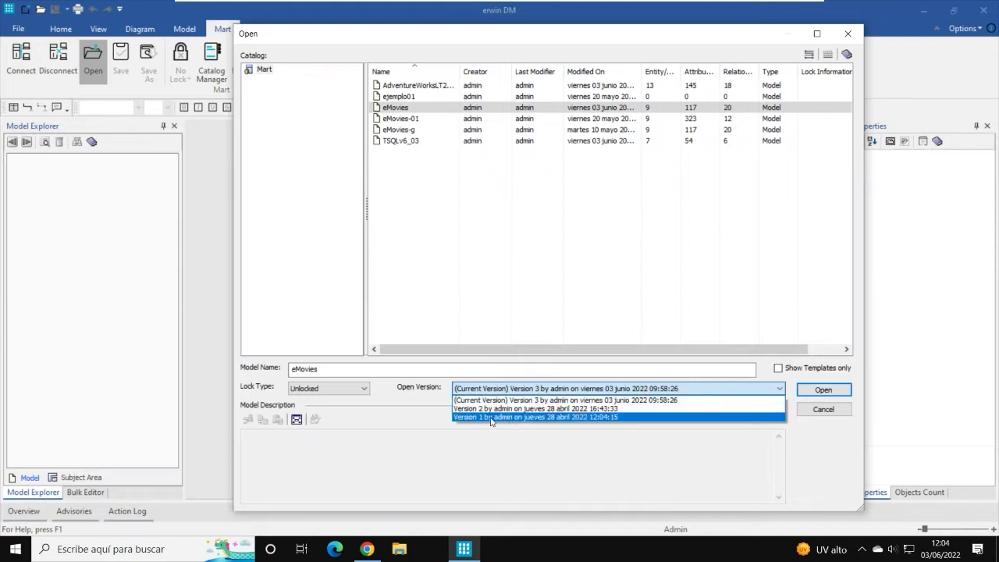
pyautogui.click(541, 417)
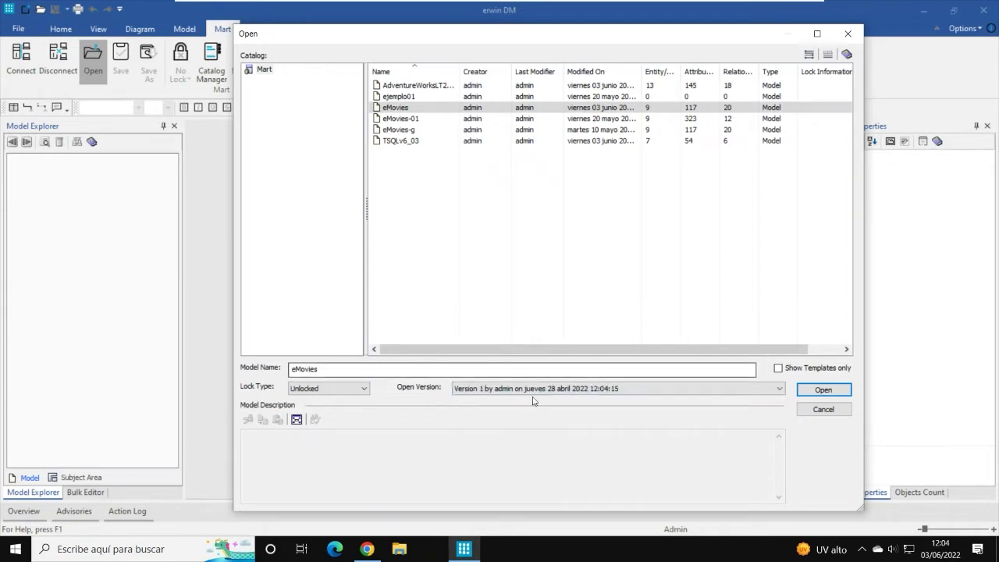
pyautogui.click(810, 397)
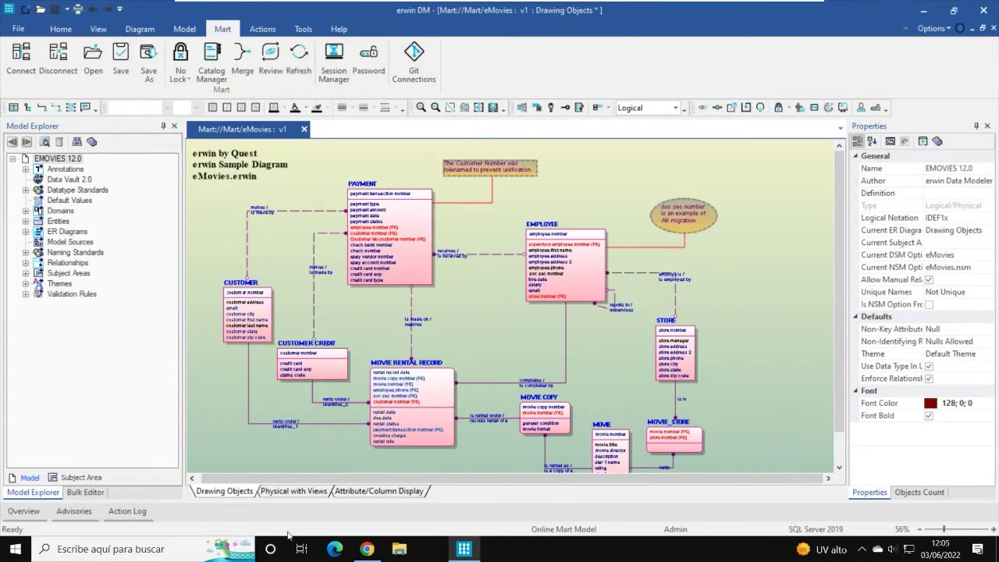
# Step: Switch to the eMovies Physical with Views diagram, pan across it, and show the Tools commands
pyautogui.click(300, 497)
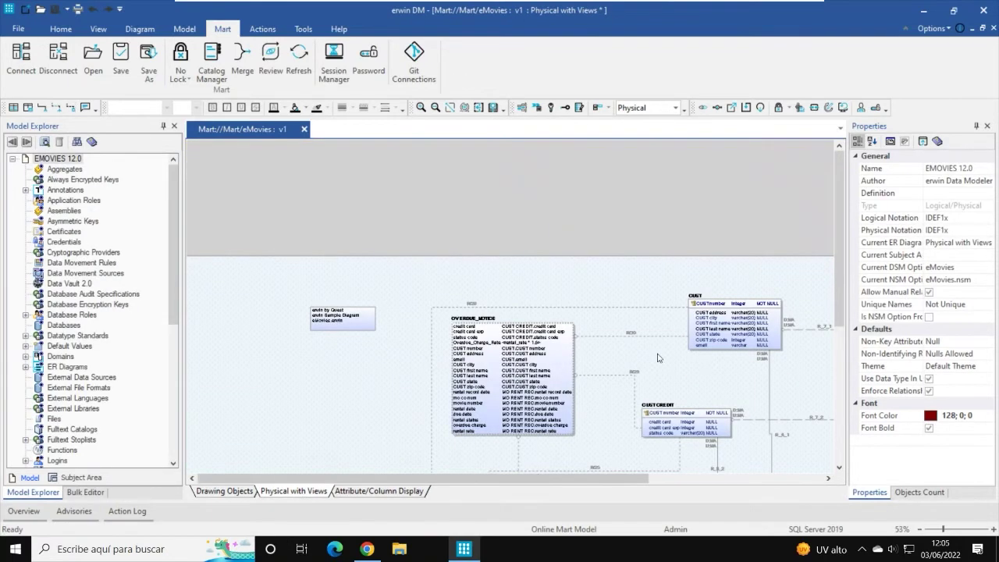
pyautogui.scroll(-1, 581, 385)
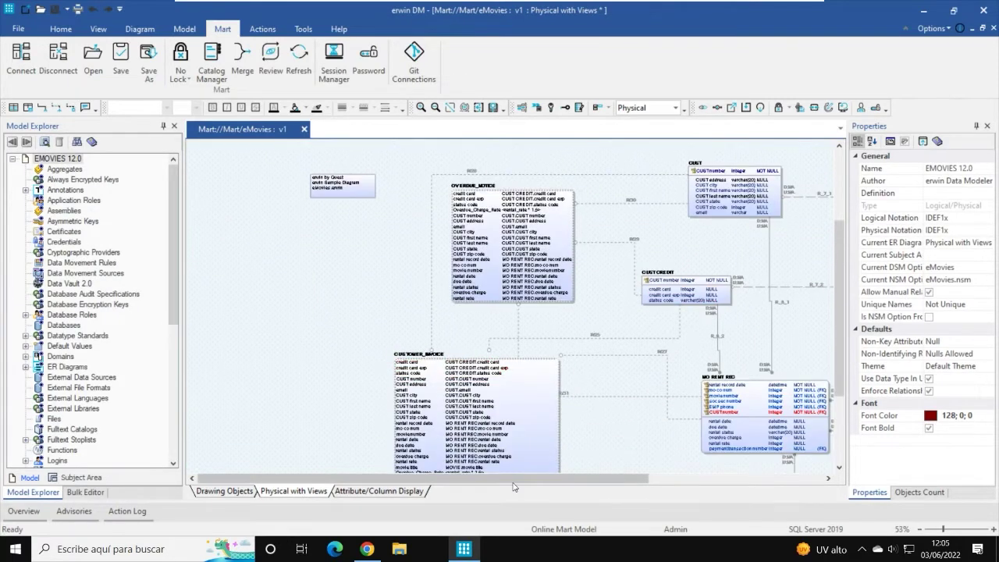
pyautogui.moveTo(516, 479); pyautogui.dragTo(598, 482)
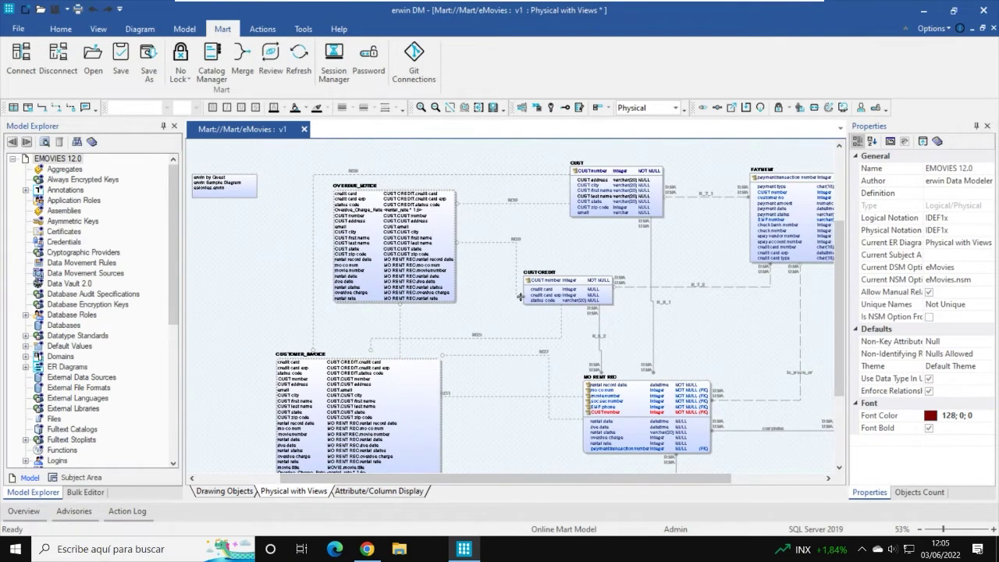
pyautogui.moveTo(522, 303)
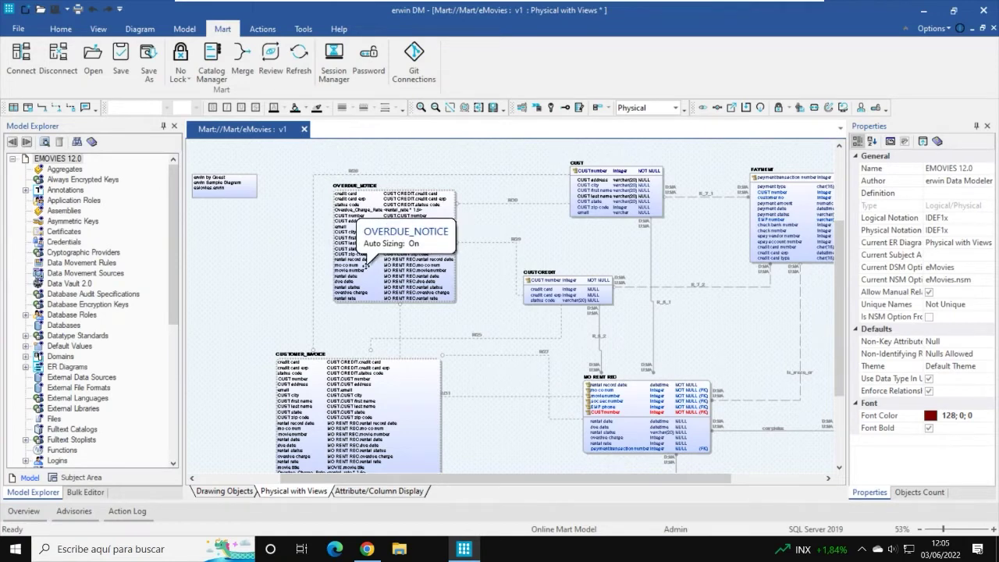
pyautogui.click(306, 31)
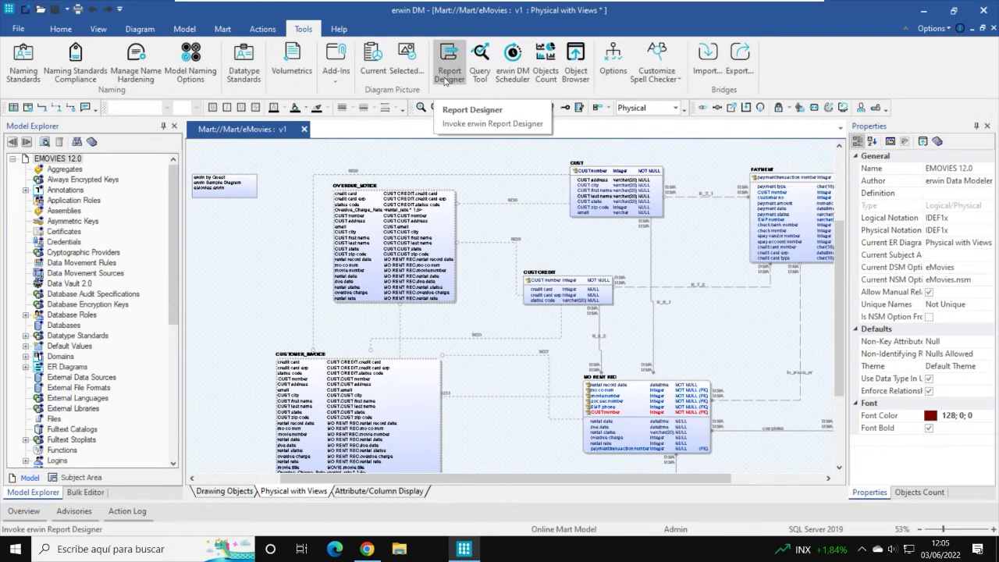
pyautogui.click(445, 82)
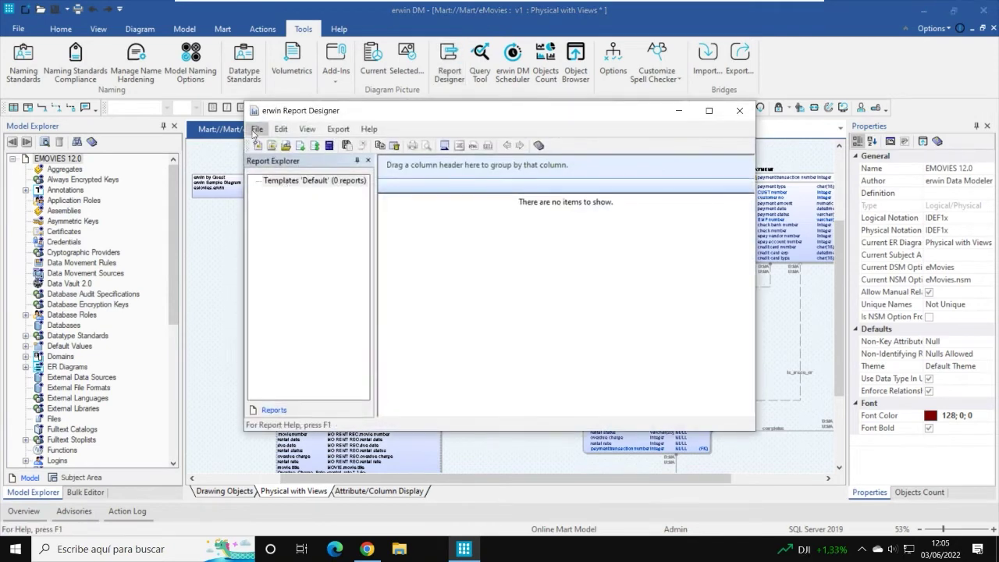
pyautogui.click(258, 129)
pyautogui.click(258, 129)
pyautogui.click(258, 129)
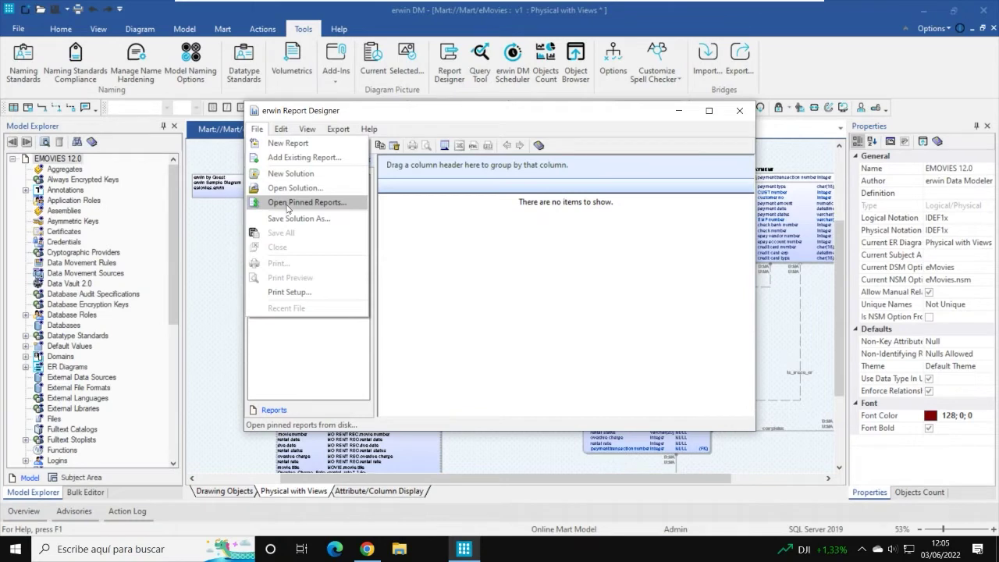
pyautogui.click(287, 205)
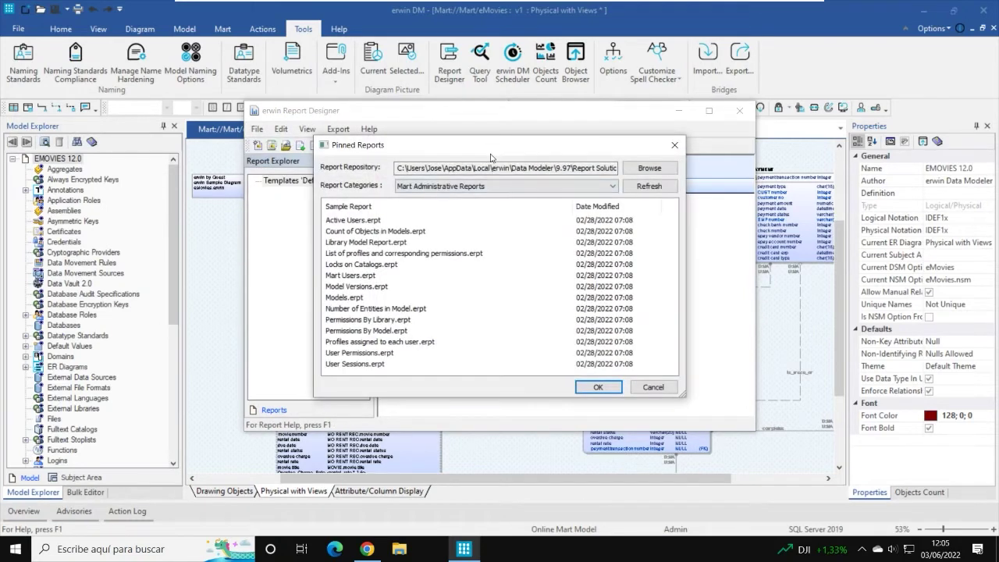
pyautogui.click(446, 188)
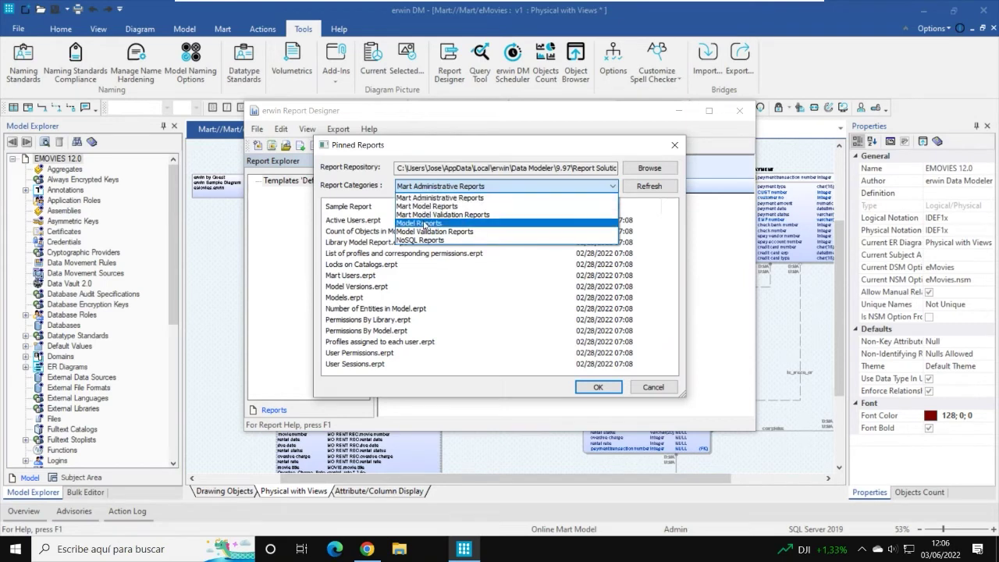
pyautogui.click(420, 223)
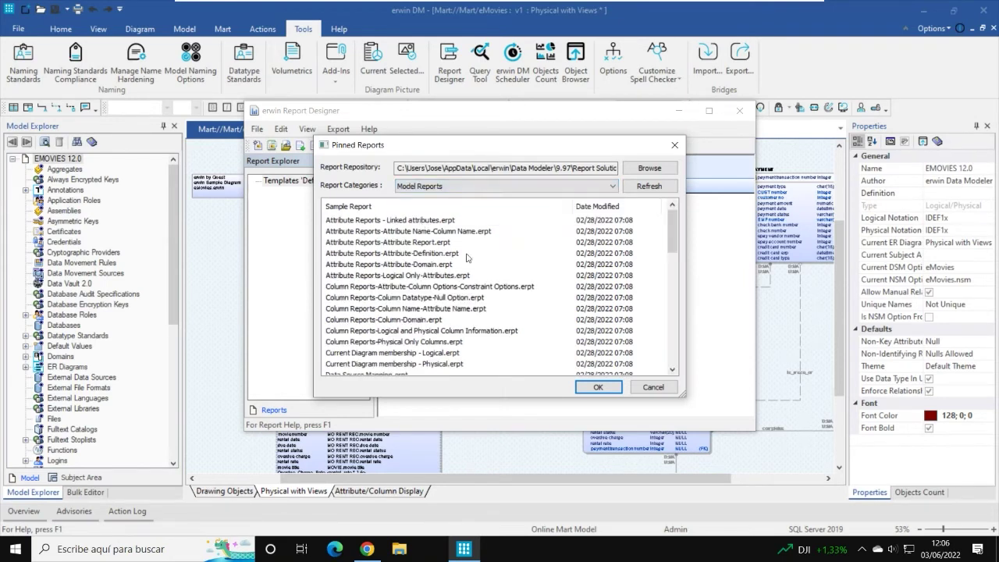
pyautogui.click(449, 187)
pyautogui.click(430, 236)
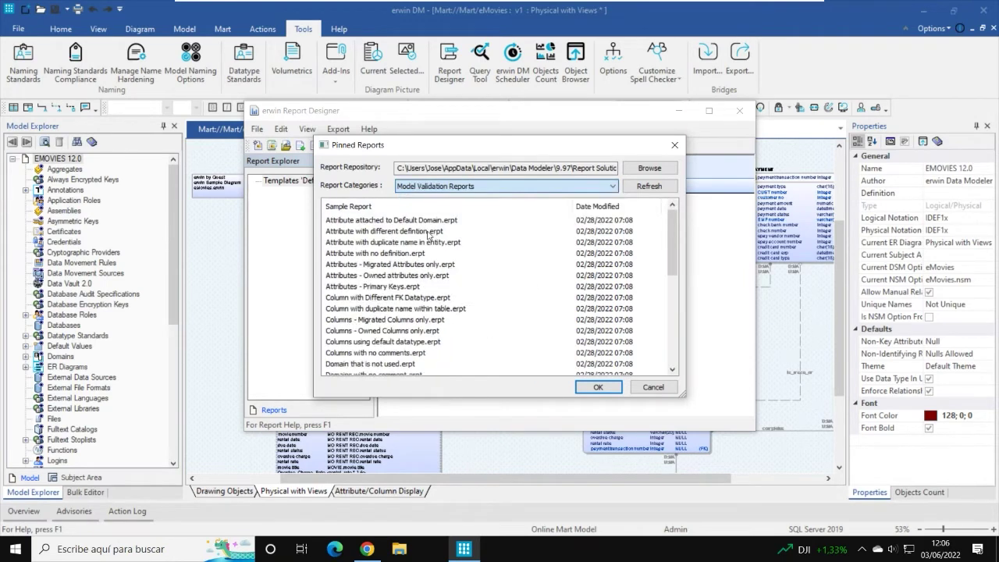
pyautogui.click(447, 187)
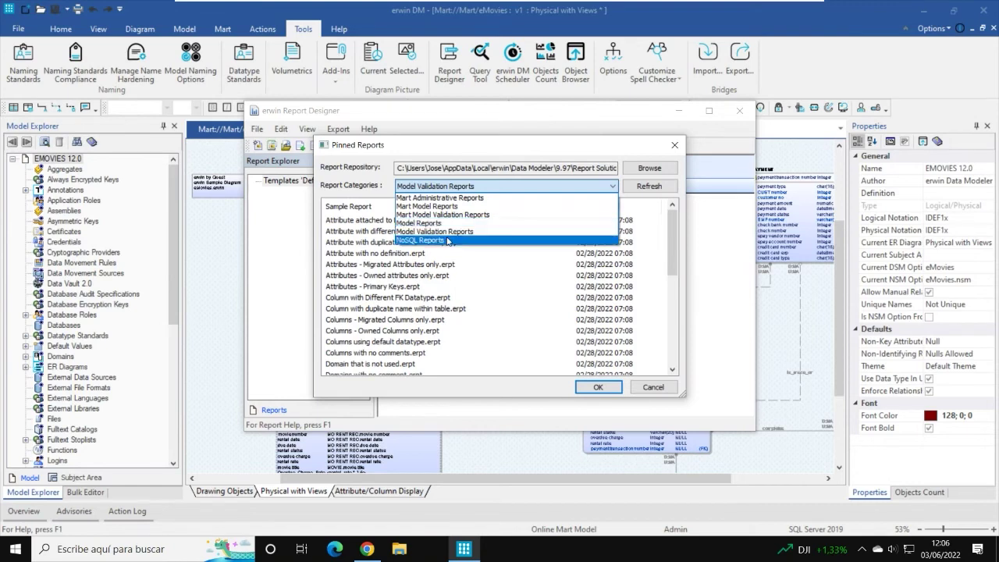
pyautogui.click(431, 241)
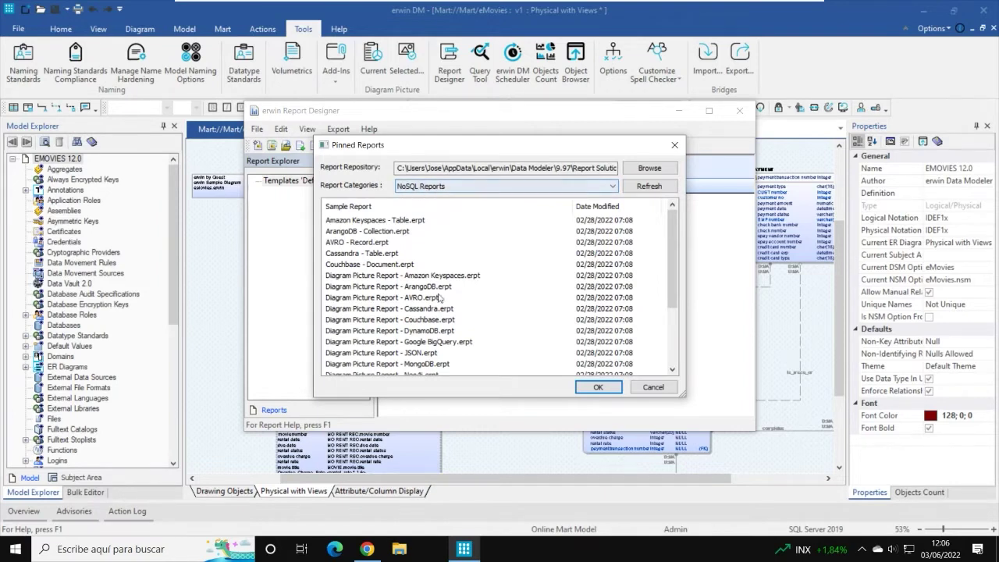
pyautogui.scroll(-3, 437, 272)
pyautogui.scroll(3, 460, 262)
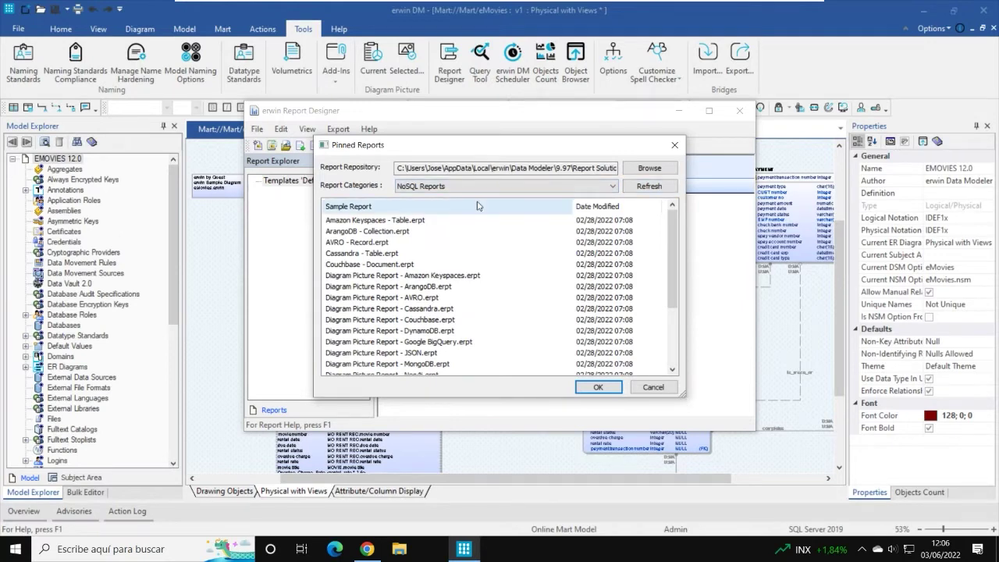
pyautogui.click(511, 187)
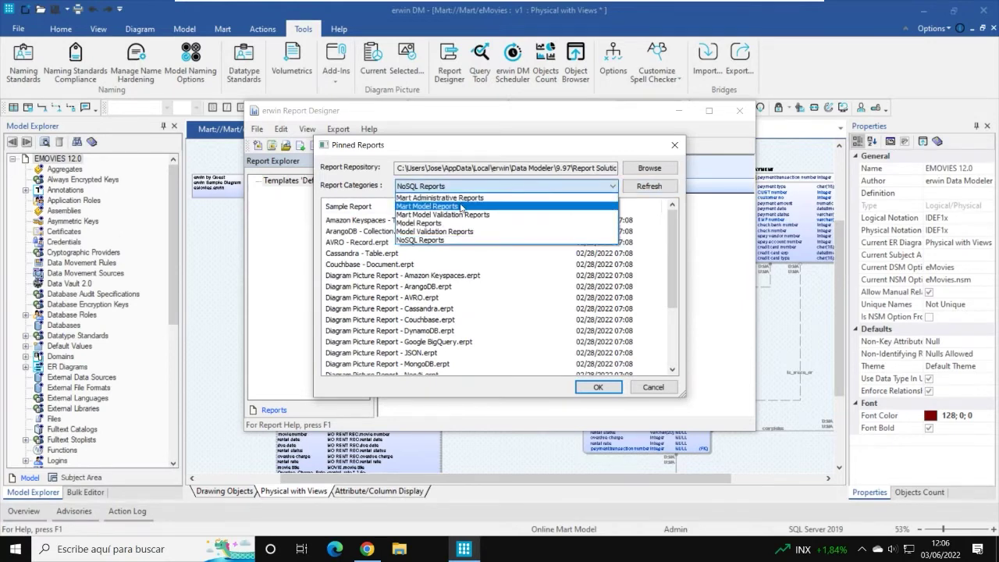
pyautogui.click(464, 208)
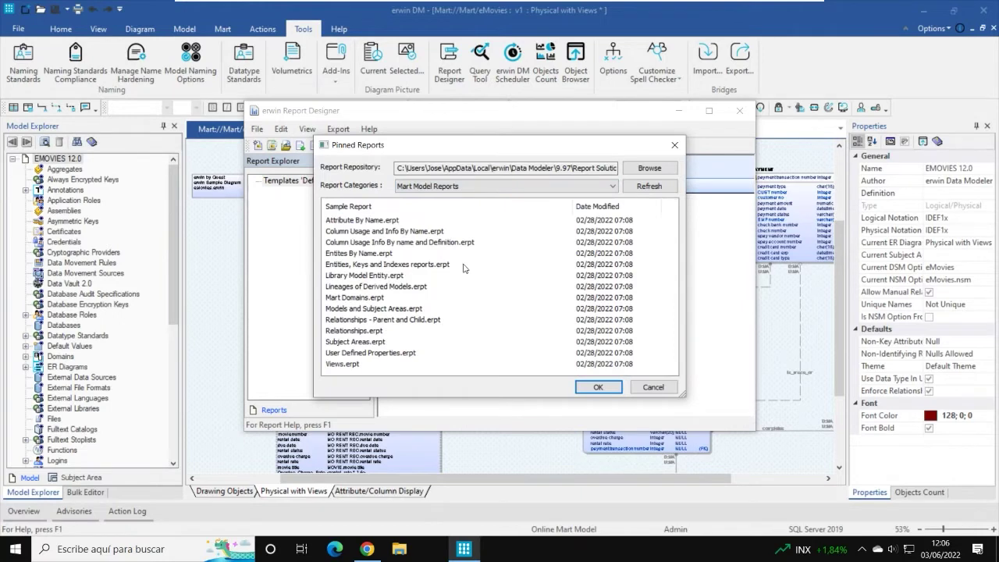
pyautogui.click(655, 388)
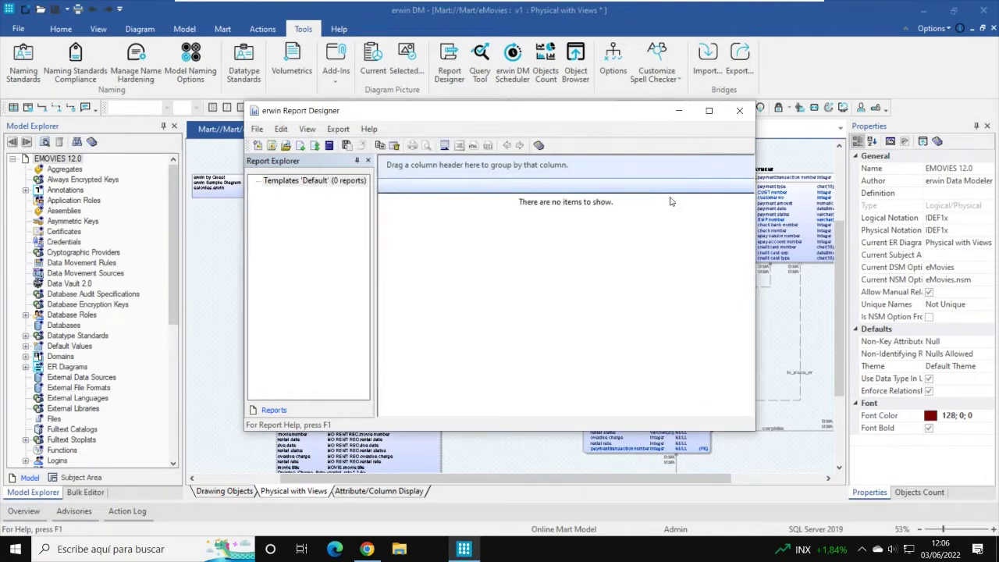
pyautogui.click(741, 112)
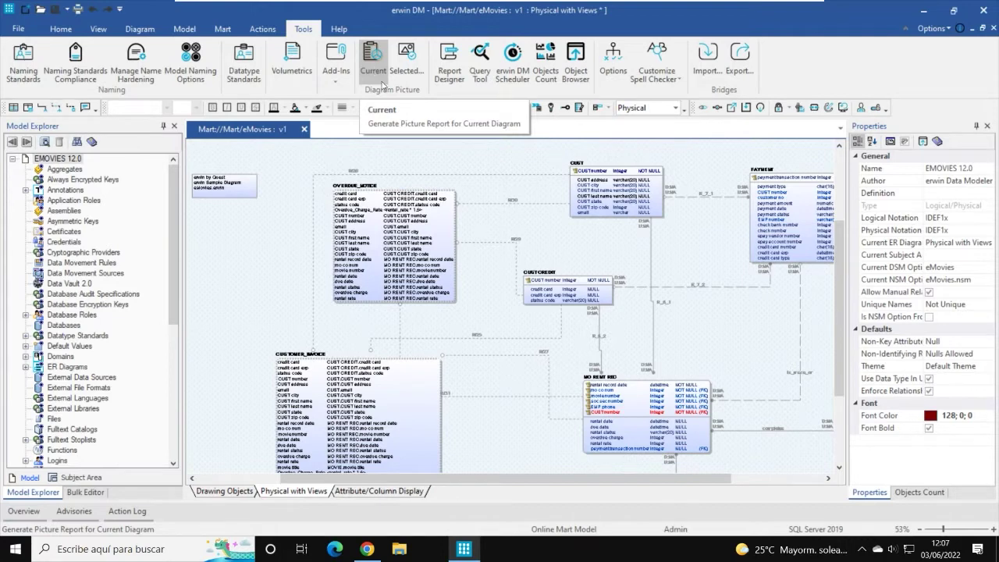
# Step: Select ER Diagrams for export, excluding Attribute/Column Display and Drawing Objects
pyautogui.click(403, 75)
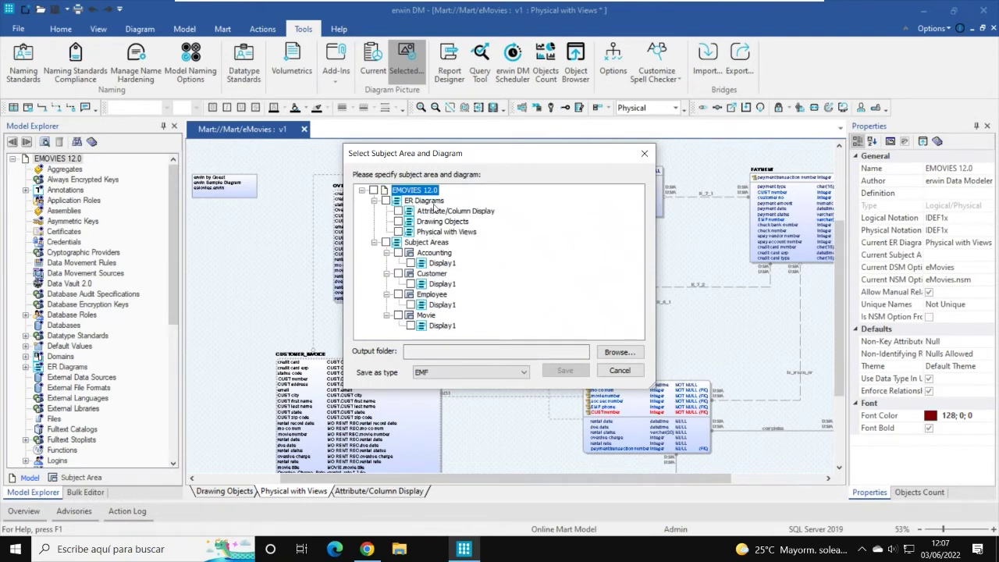
pyautogui.click(384, 201)
pyautogui.click(386, 201)
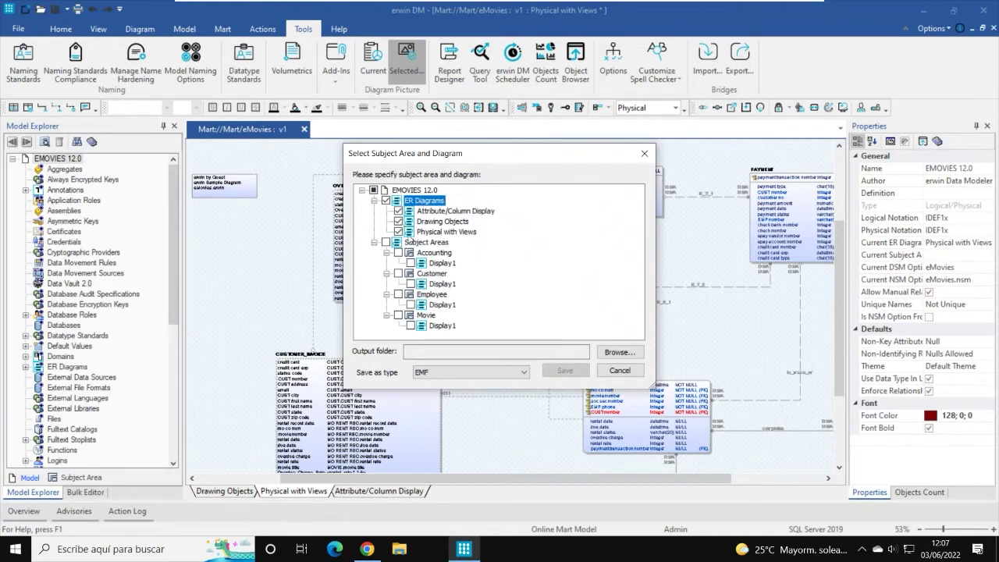
pyautogui.click(398, 211)
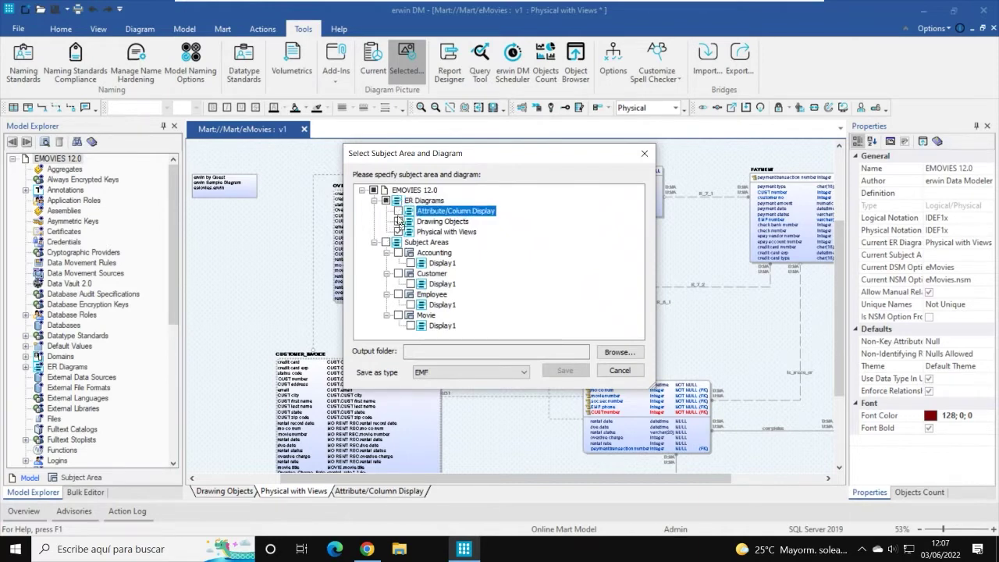
pyautogui.click(398, 221)
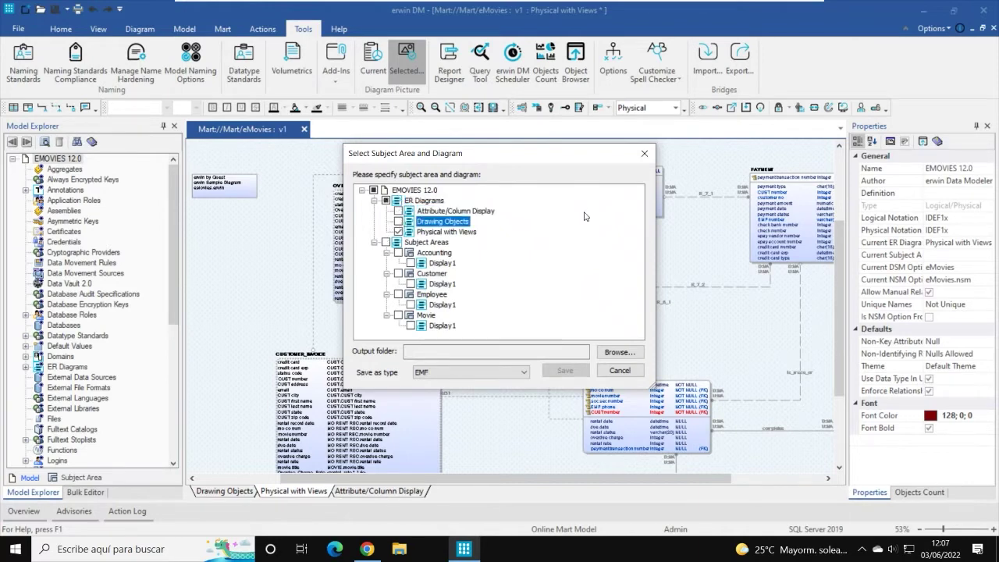
# Step: Leave Subject Areas unchecked and set the picture format to PNG
pyautogui.click(386, 243)
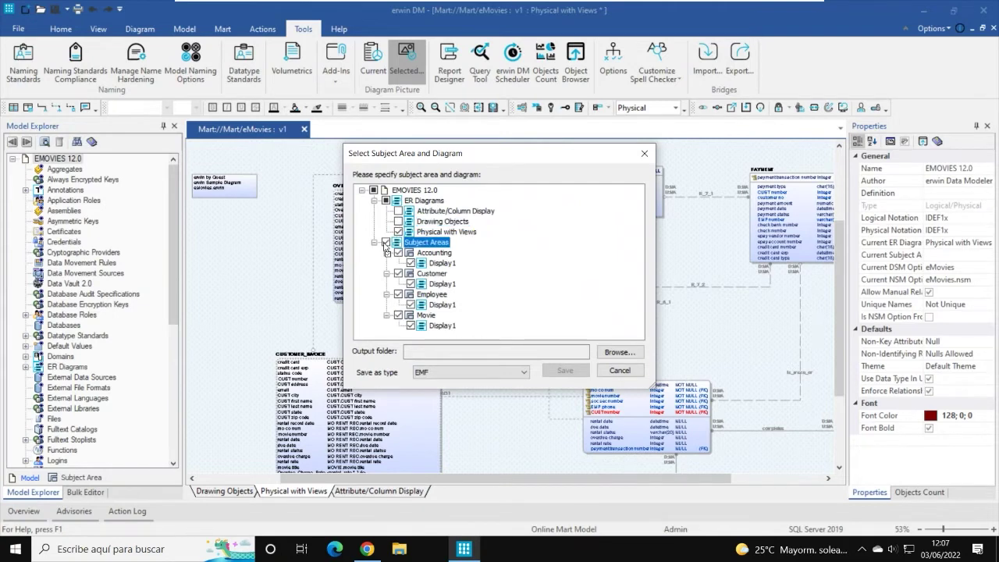
pyautogui.click(385, 243)
pyautogui.click(386, 242)
pyautogui.click(386, 243)
pyautogui.click(484, 374)
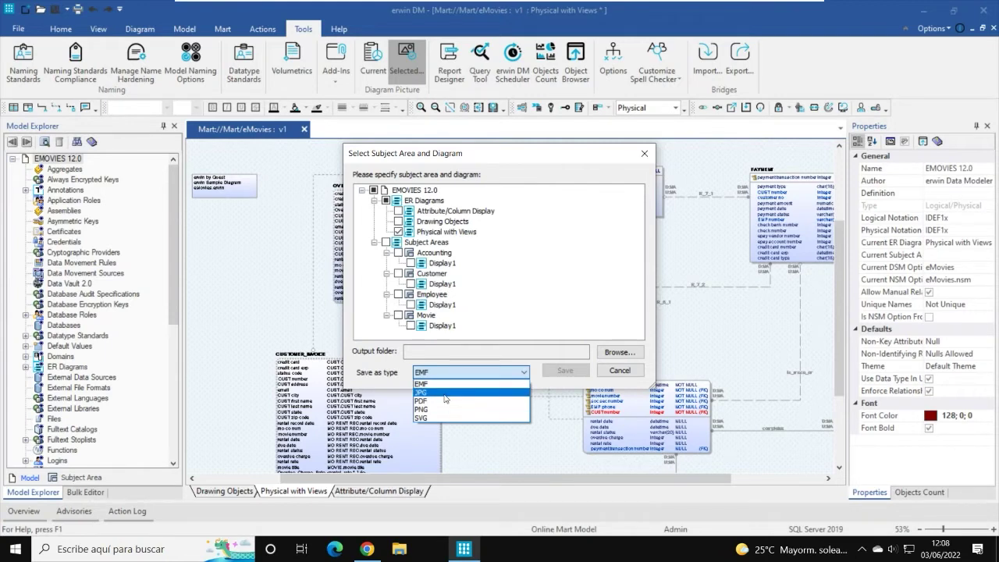
pyautogui.click(437, 409)
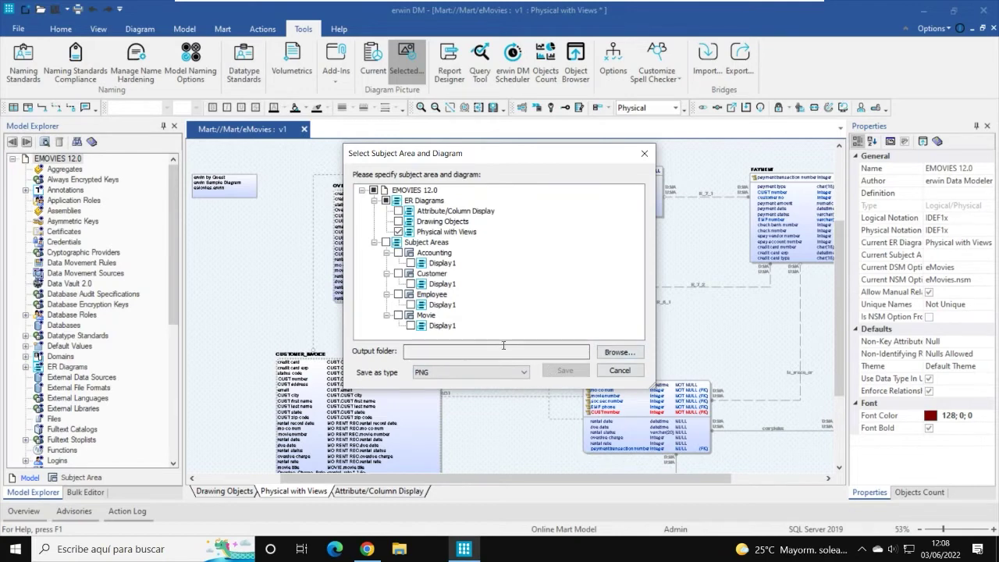
# Step: Set Bibliotecas > Documentos as the output folder and save the diagram as PNG
pyautogui.click(619, 352)
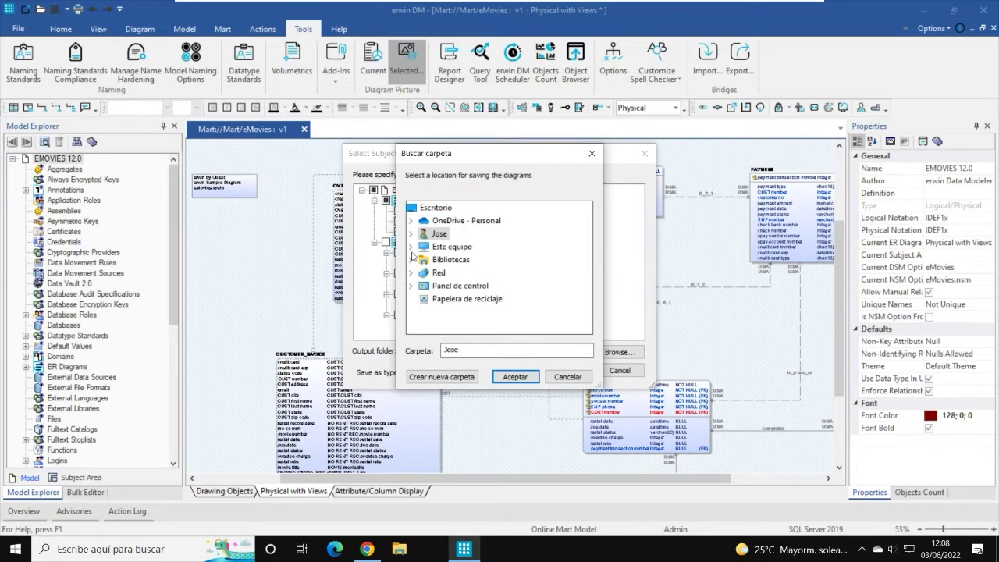
pyautogui.click(410, 259)
pyautogui.click(427, 273)
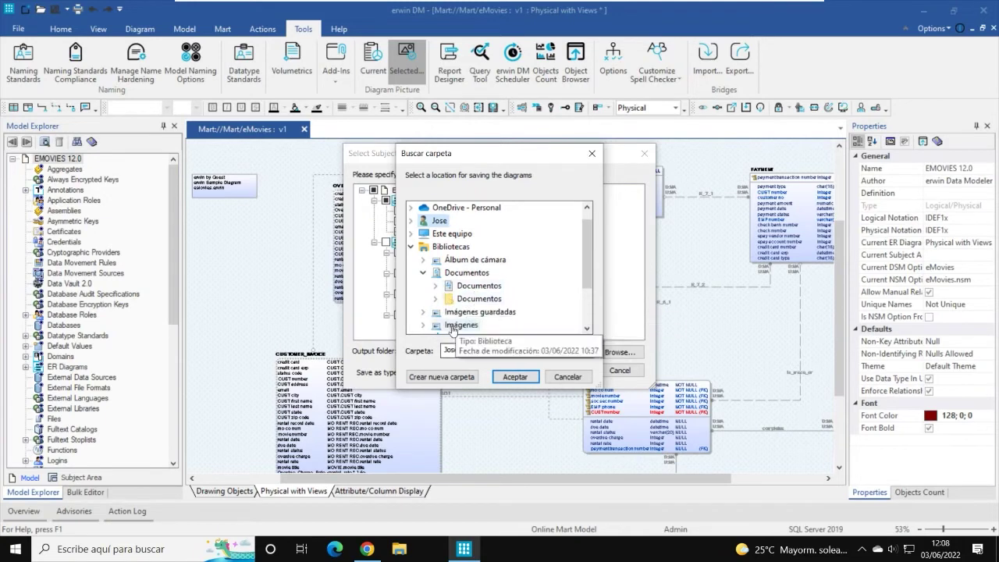
pyautogui.doubleClick(469, 287)
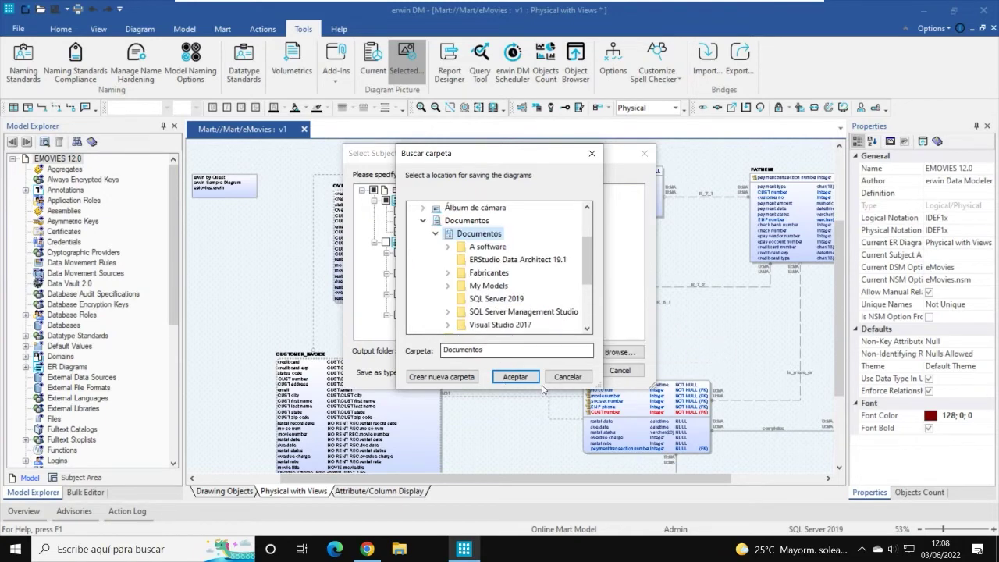
pyautogui.click(515, 377)
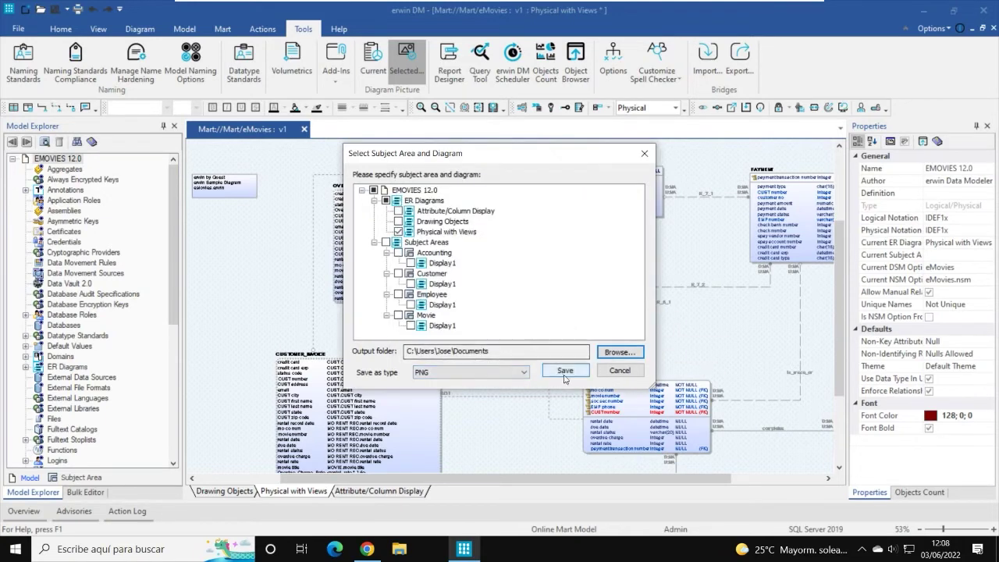
pyautogui.click(566, 372)
pyautogui.click(567, 372)
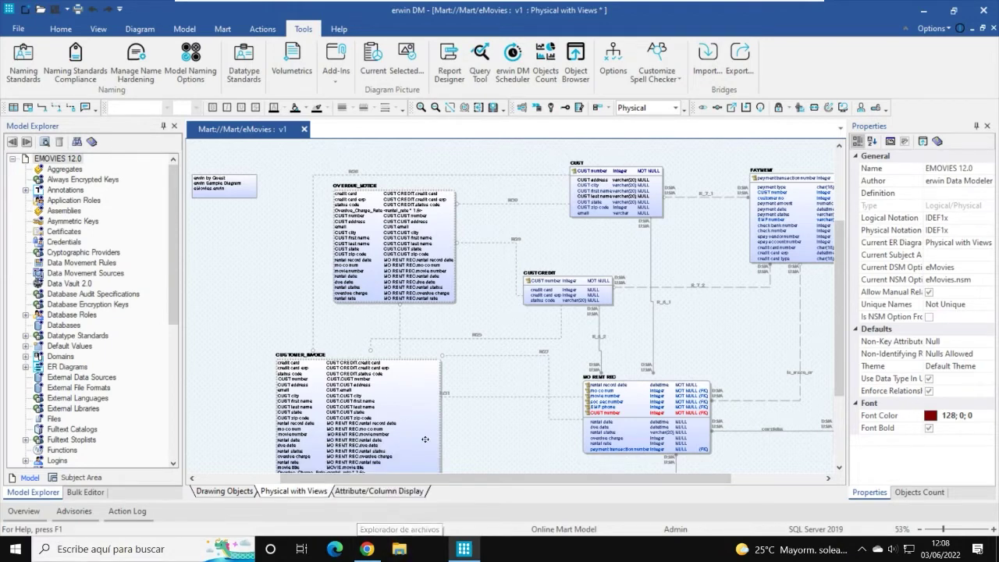
pyautogui.click(399, 548)
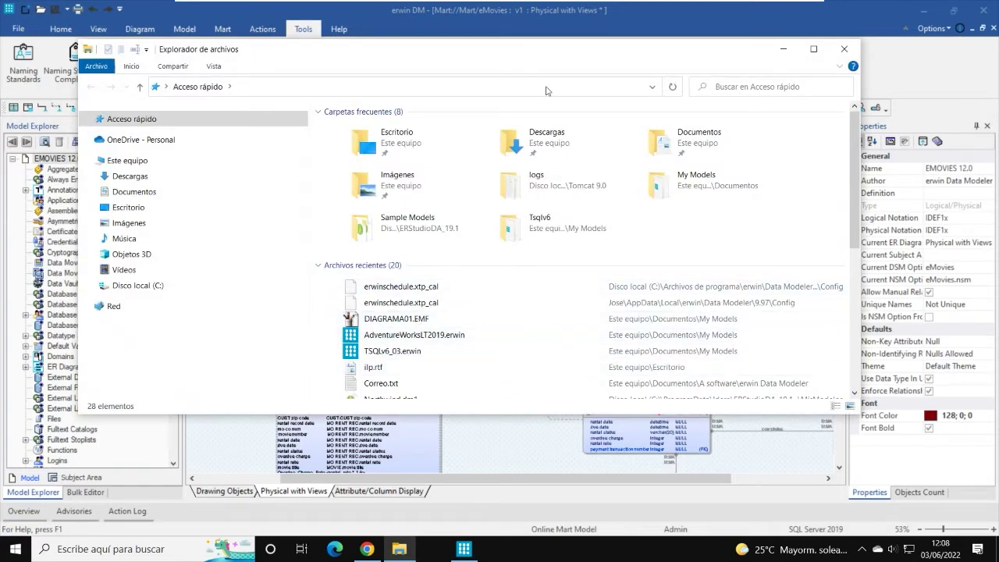
pyautogui.click(133, 192)
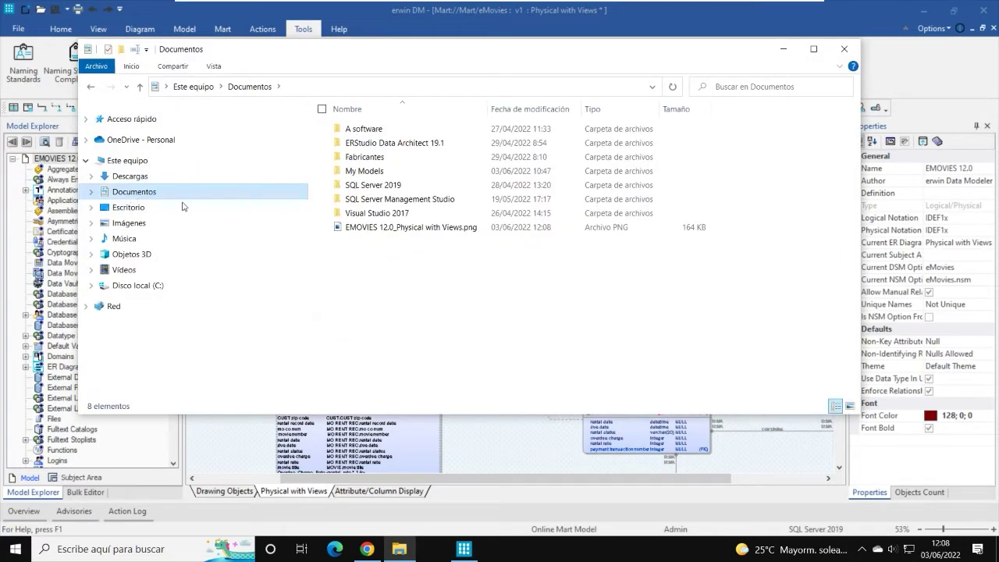
pyautogui.click(390, 228)
pyautogui.doubleClick(390, 228)
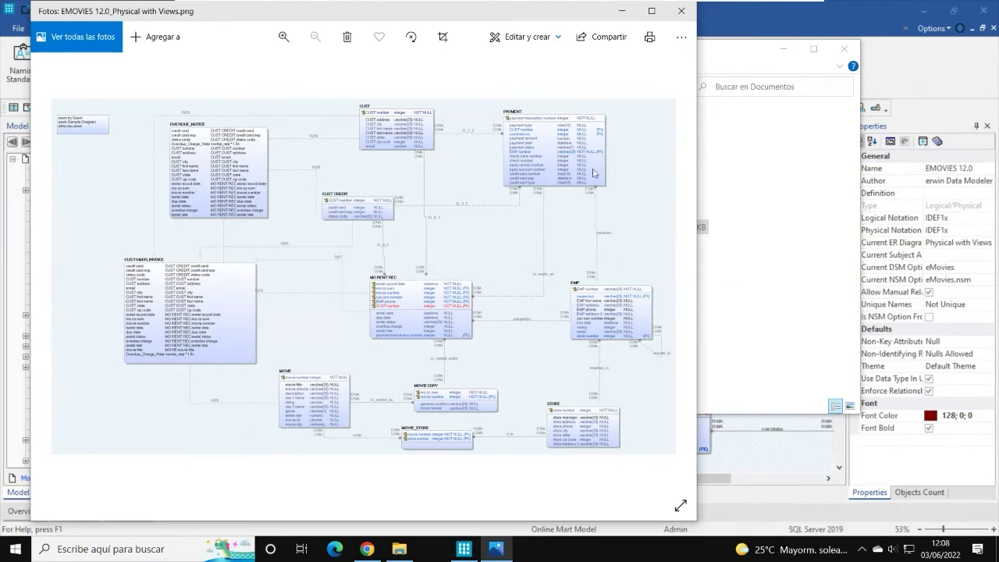
pyautogui.click(680, 16)
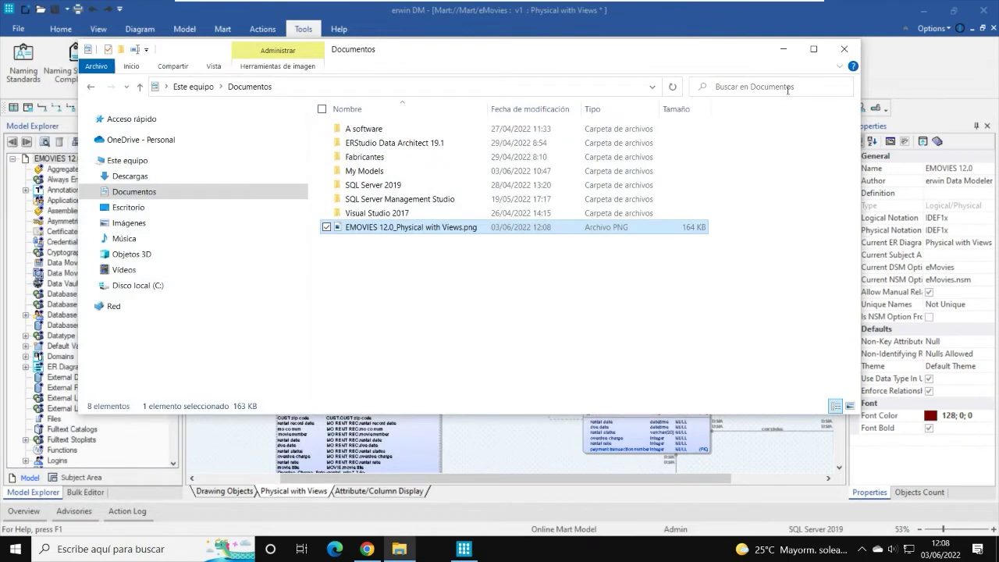
pyautogui.click(845, 49)
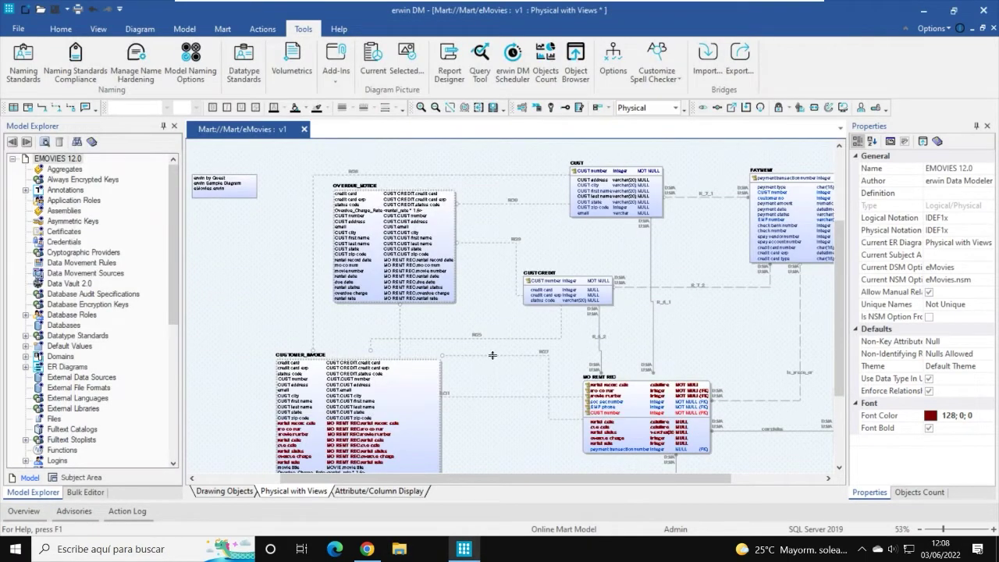
# Step: Show the Diagram ribbon commands for alignment, layout and hiding over the eMovies diagram
pyautogui.moveTo(493, 355)
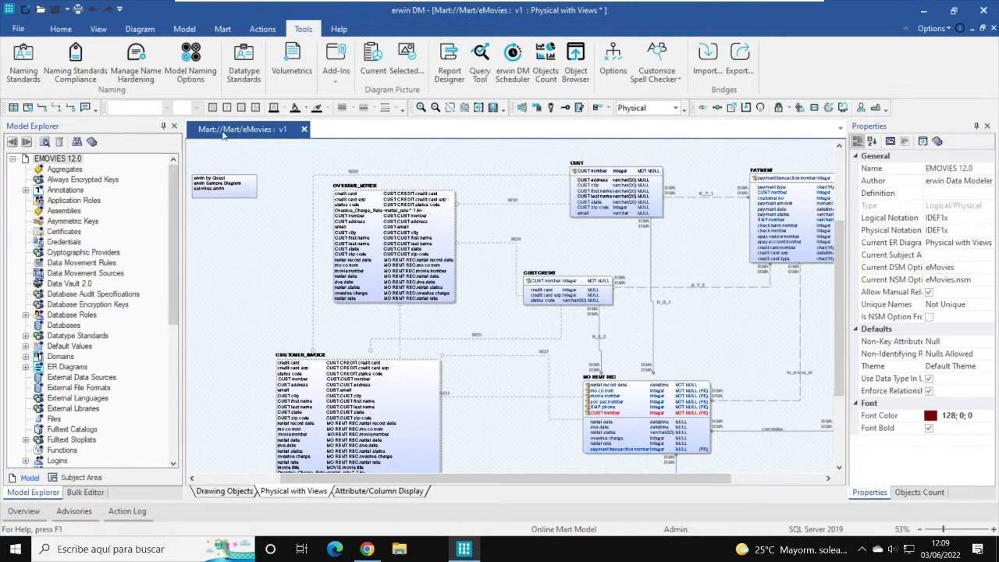
pyautogui.click(140, 29)
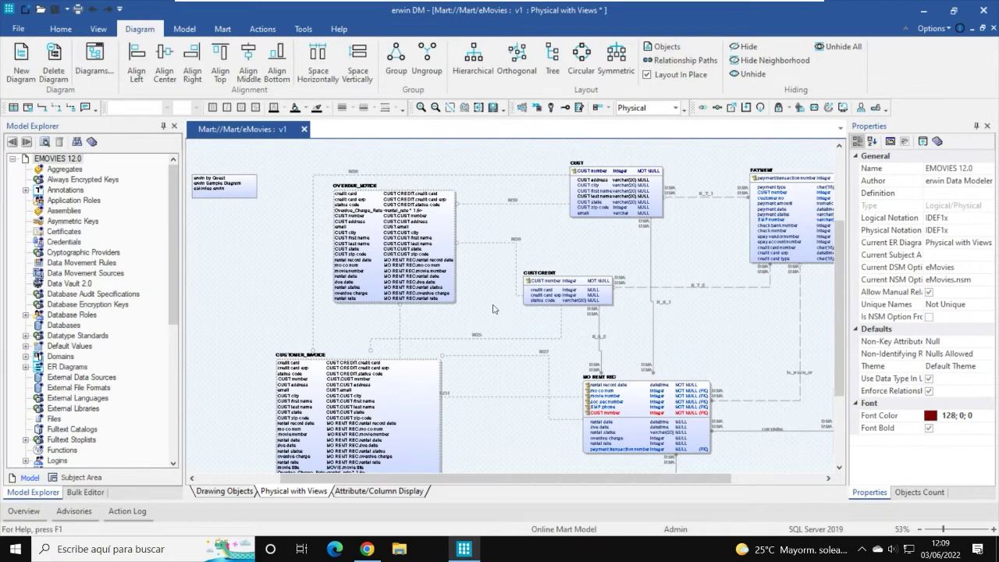
pyautogui.scroll(-1, 496, 309)
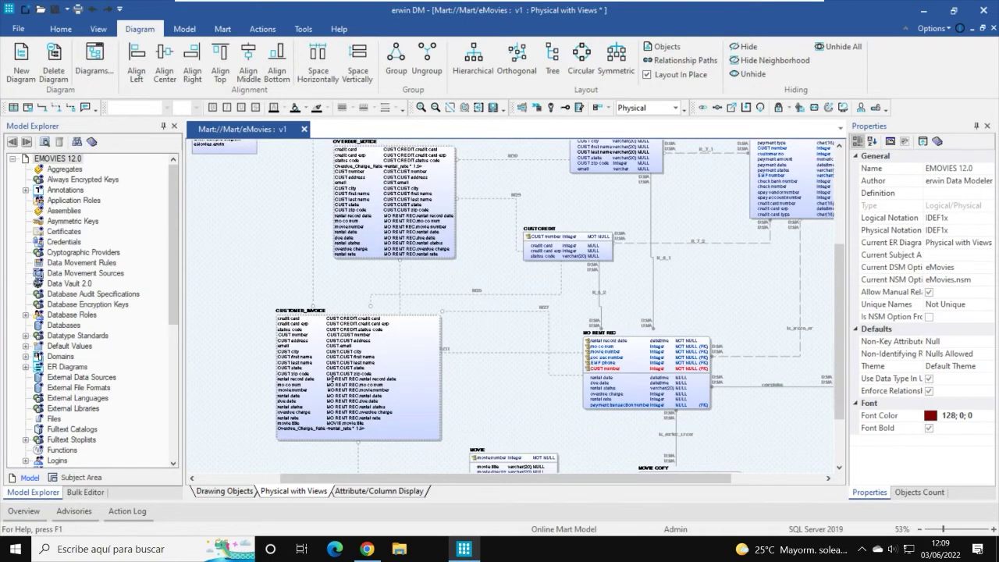
# Step: Open the Customer subject area and fit CUSTOMER, PAYMENT, CUSTOMER CREDIT and MOVIE RENTAL RECORD in view
pyautogui.click(79, 479)
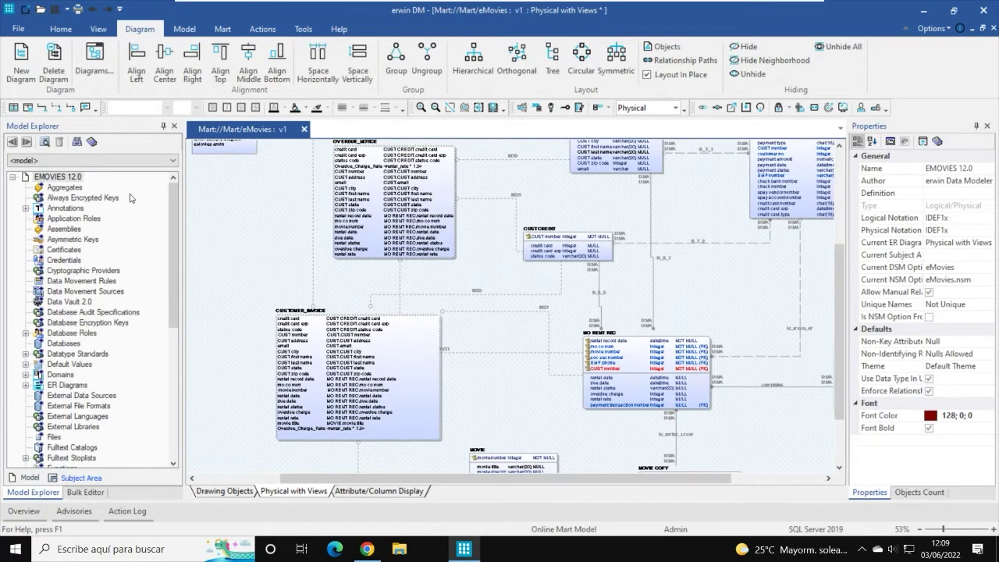
pyautogui.click(160, 163)
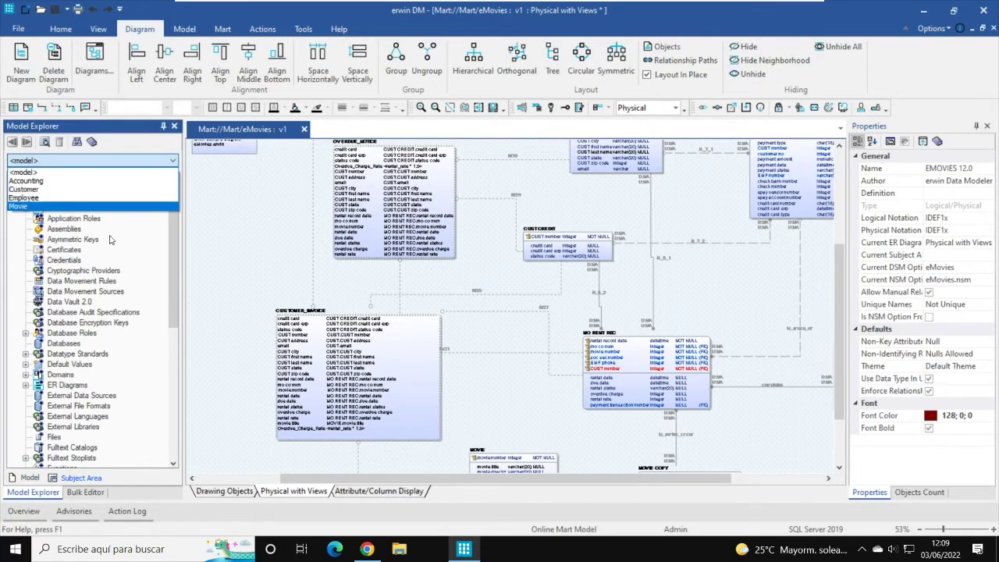
pyautogui.click(44, 190)
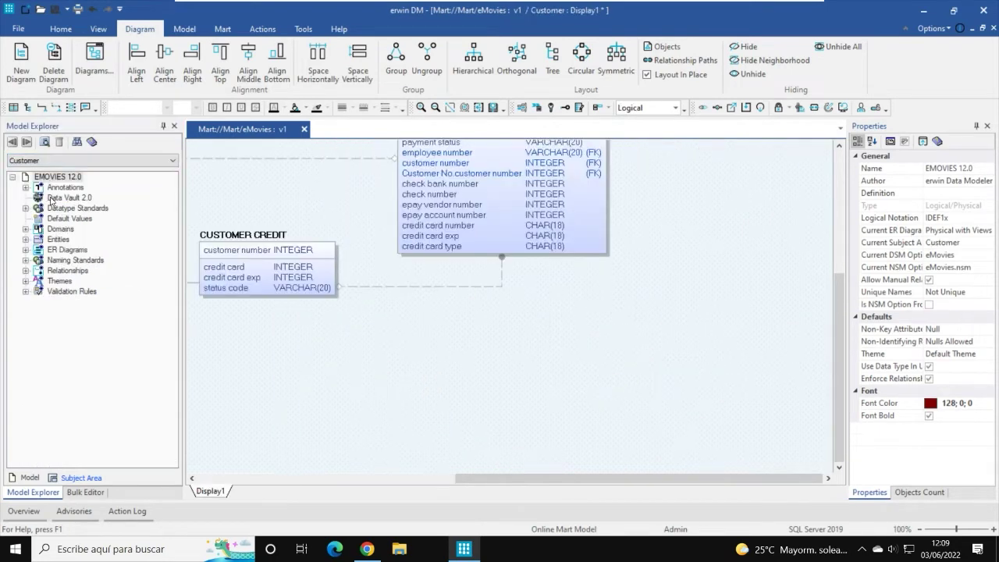
pyautogui.scroll(-3, 442, 356)
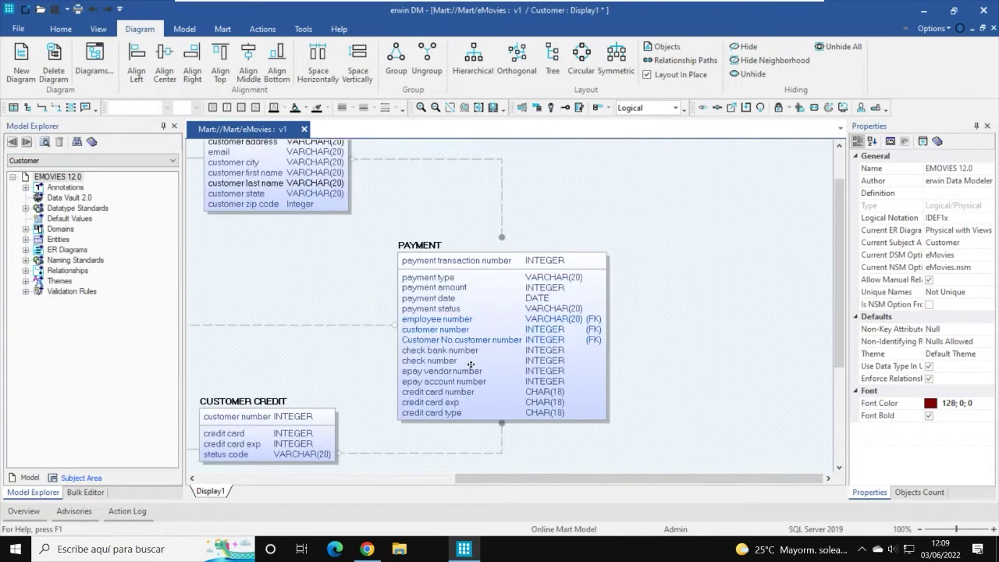
pyautogui.scroll(-3, 462, 350)
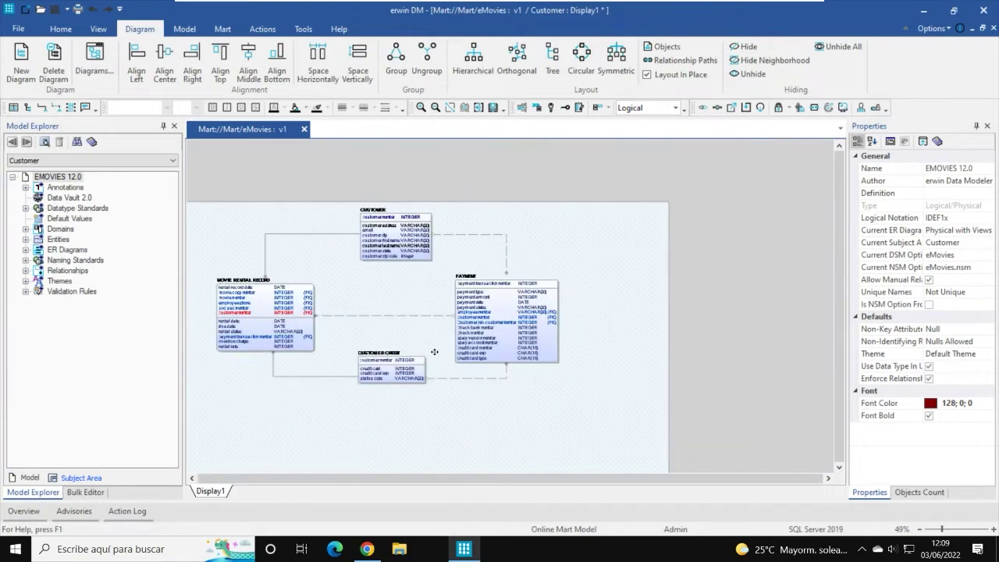
pyautogui.scroll(2, 343, 384)
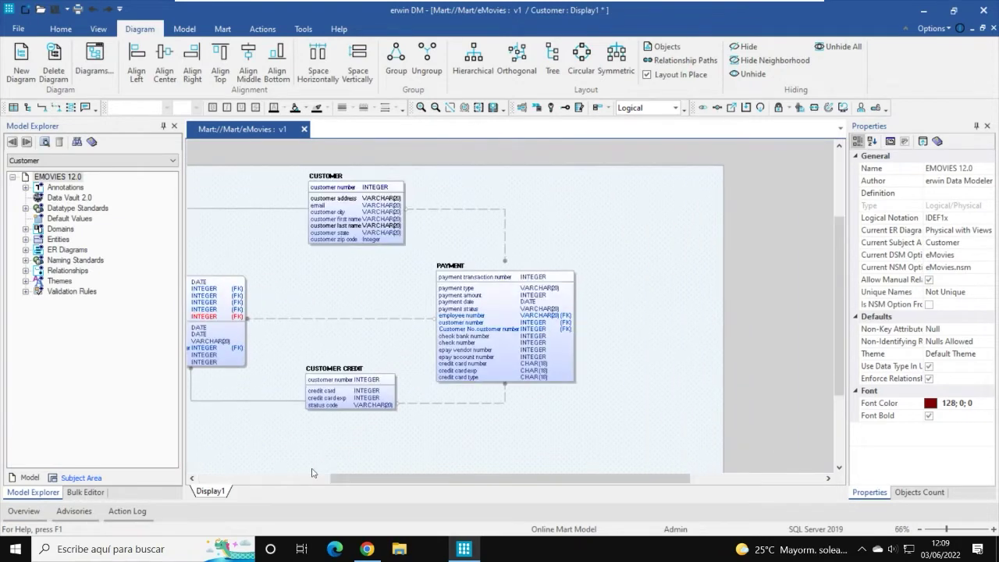
pyautogui.moveTo(365, 479); pyautogui.dragTo(292, 479)
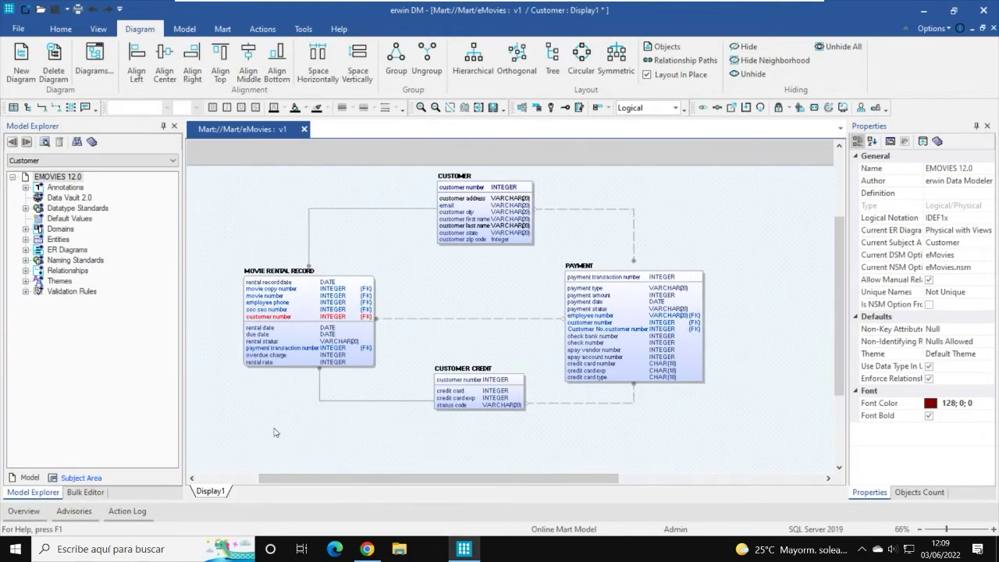
pyautogui.scroll(1, 281, 431)
pyautogui.moveTo(338, 480); pyautogui.dragTo(335, 480)
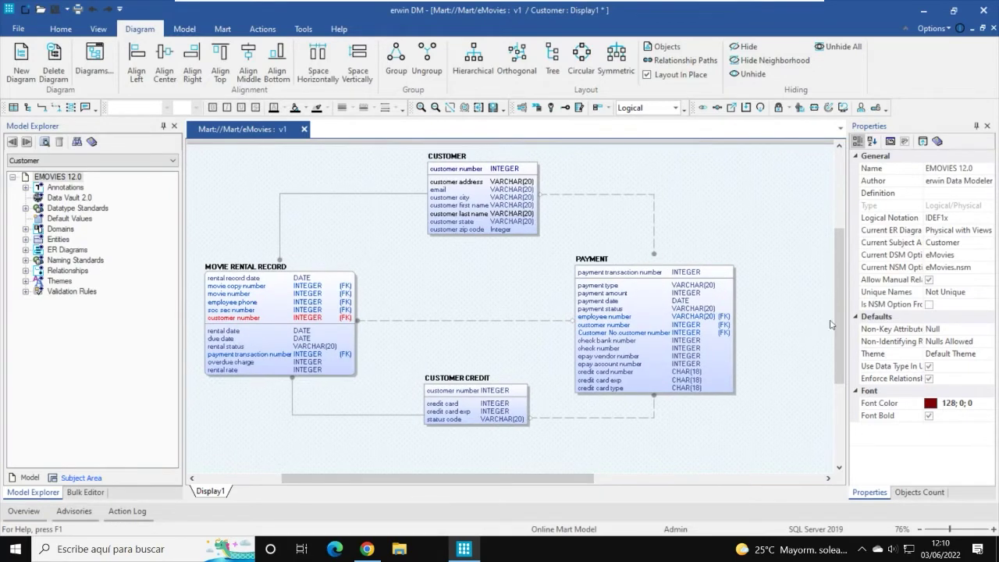
pyautogui.moveTo(838, 317); pyautogui.dragTo(837, 319)
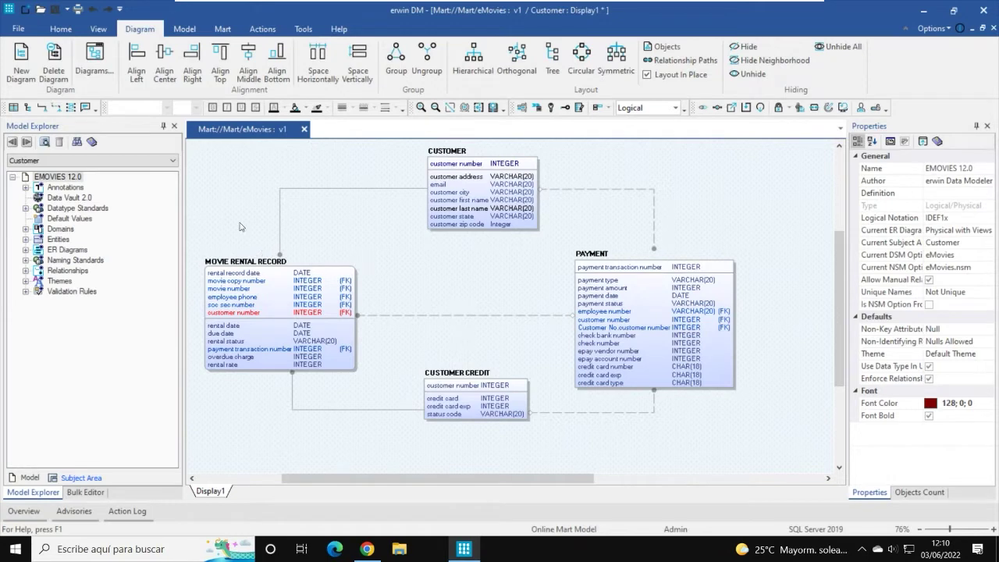
pyautogui.click(177, 166)
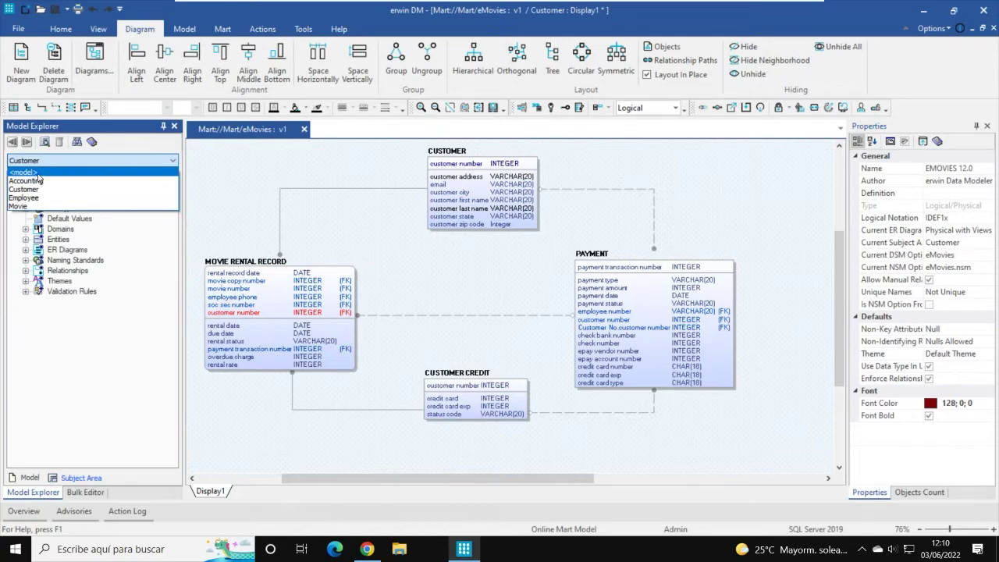
pyautogui.click(24, 172)
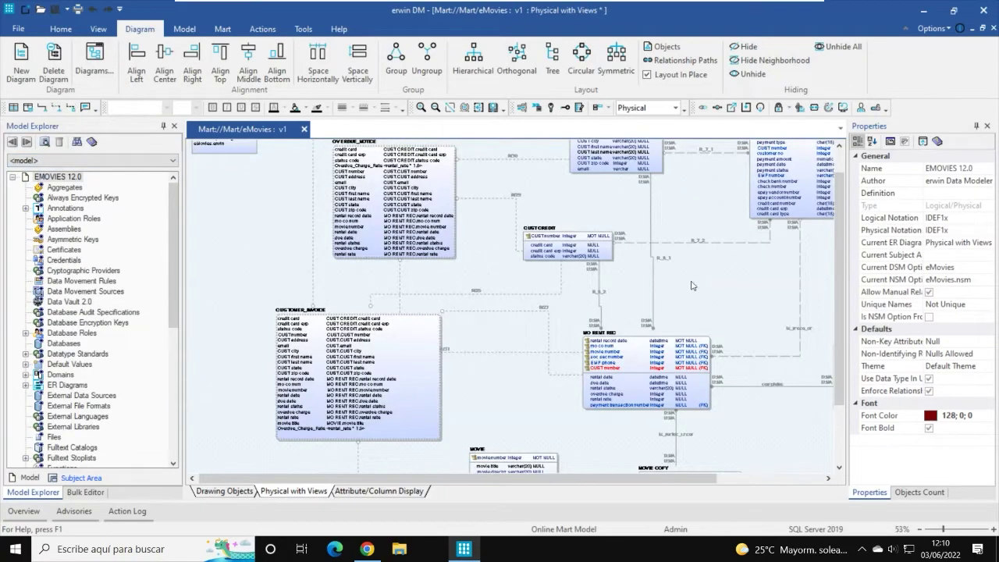
pyautogui.scroll(2, 691, 285)
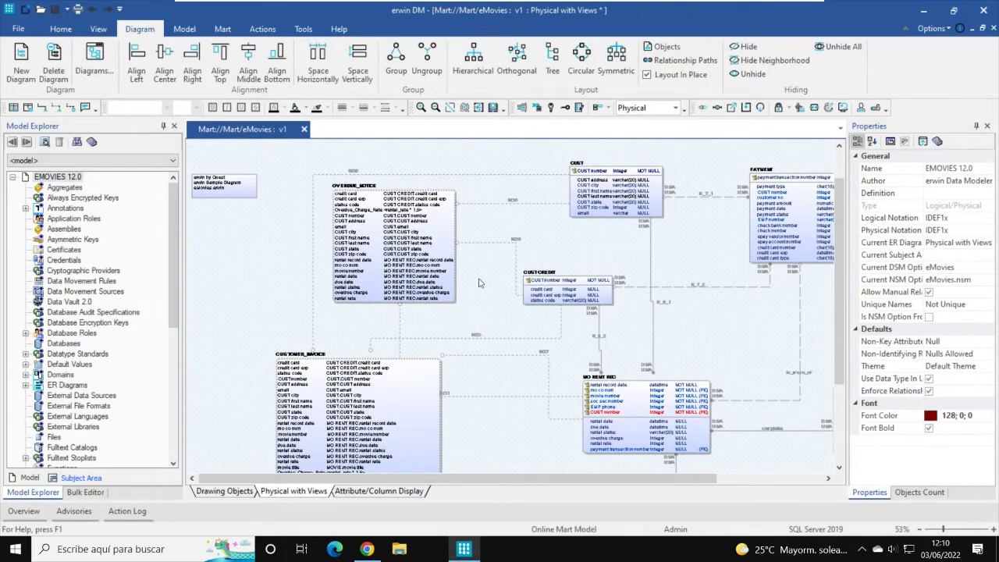
pyautogui.scroll(-2, 729, 328)
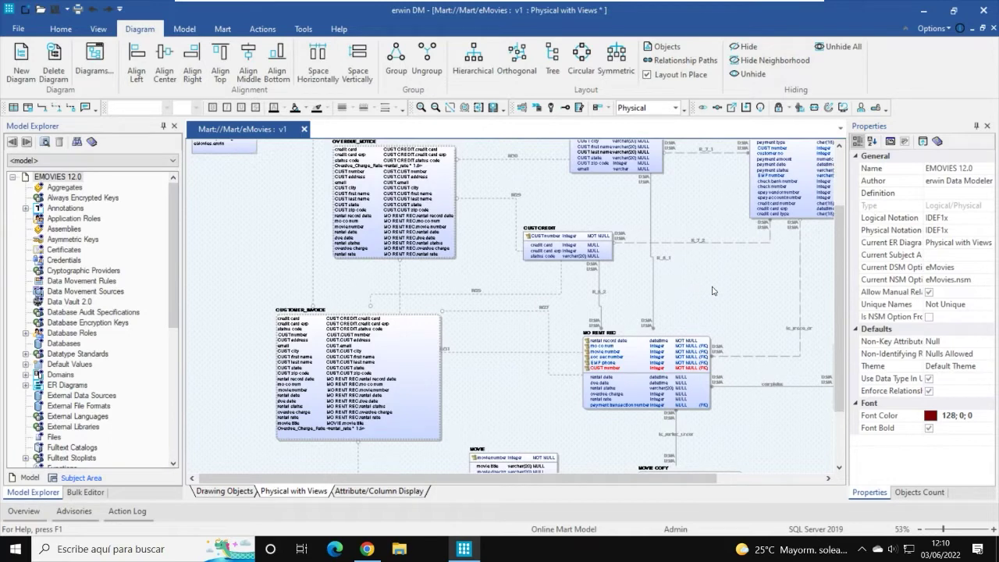
pyautogui.scroll(2, 712, 290)
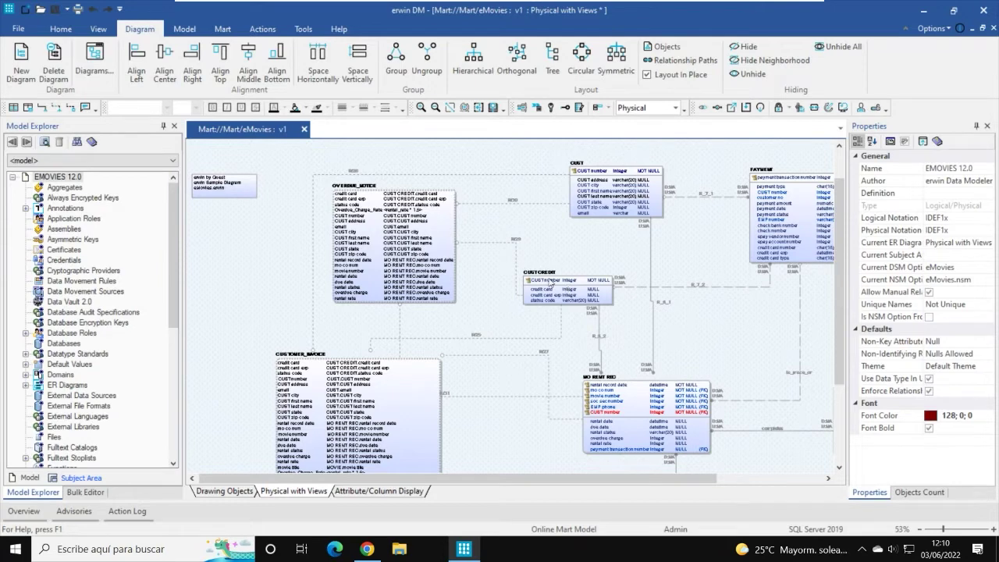
# Step: Hide the CUST table, leaving MO RENT REC linked to CUST CREDIT, PAYMENT and EMP
pyautogui.click(612, 216)
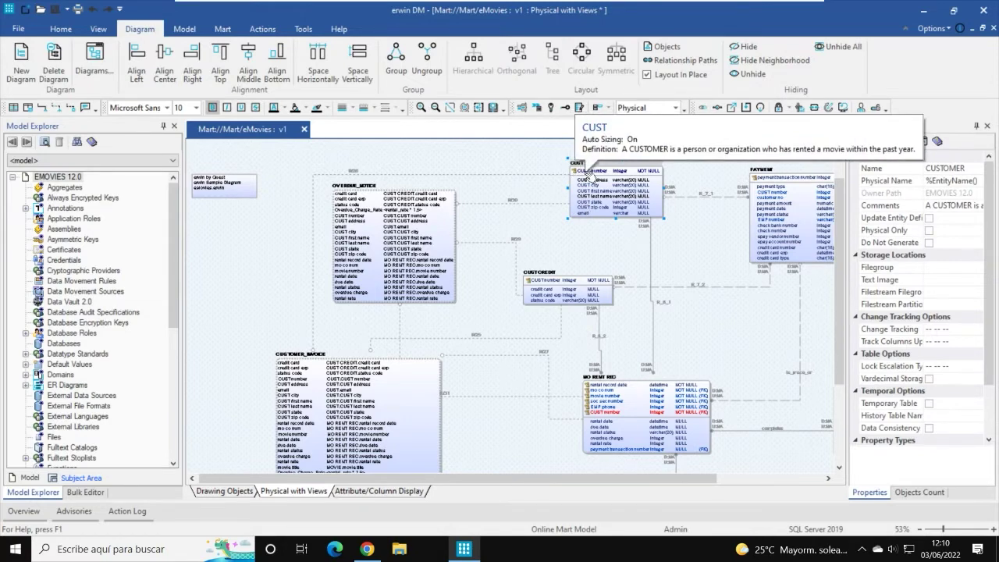
pyautogui.click(747, 47)
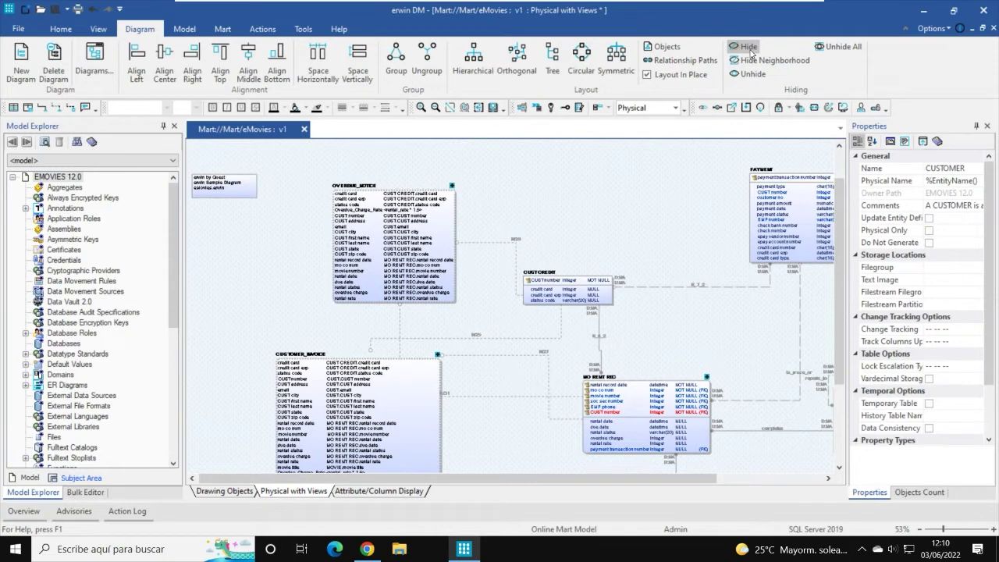
pyautogui.moveTo(670, 478); pyautogui.dragTo(784, 496)
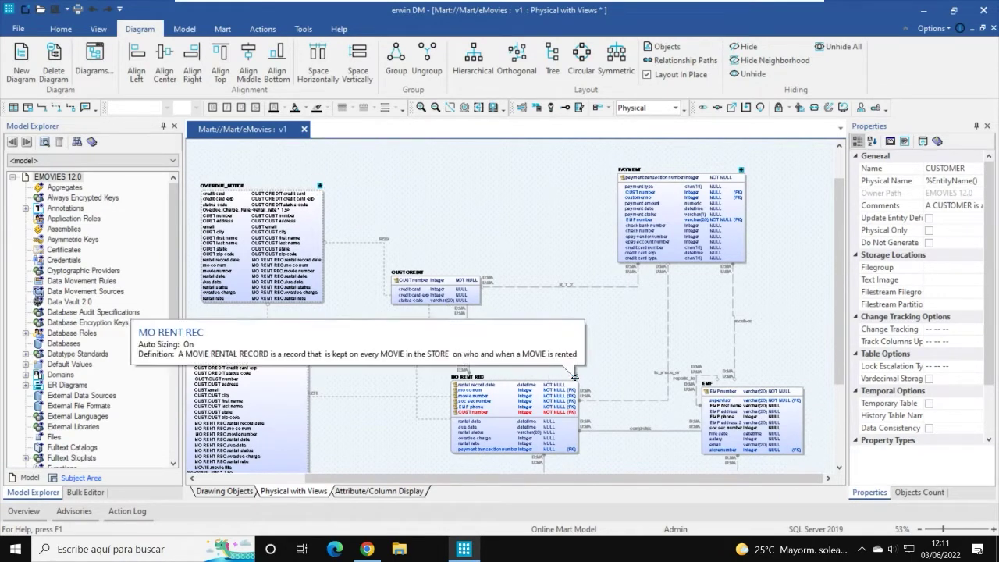
pyautogui.scroll(2, 571, 331)
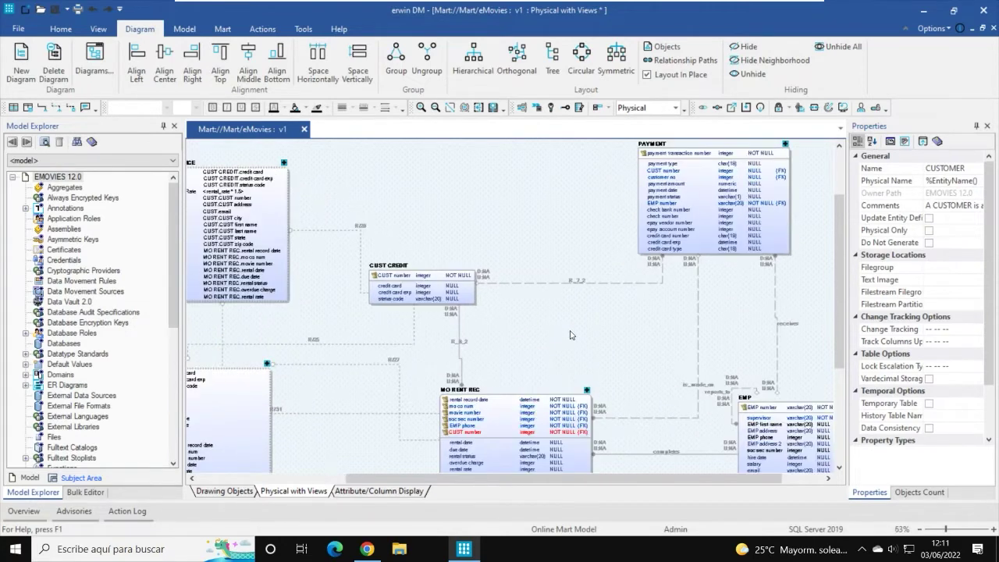
pyautogui.moveTo(598, 401)
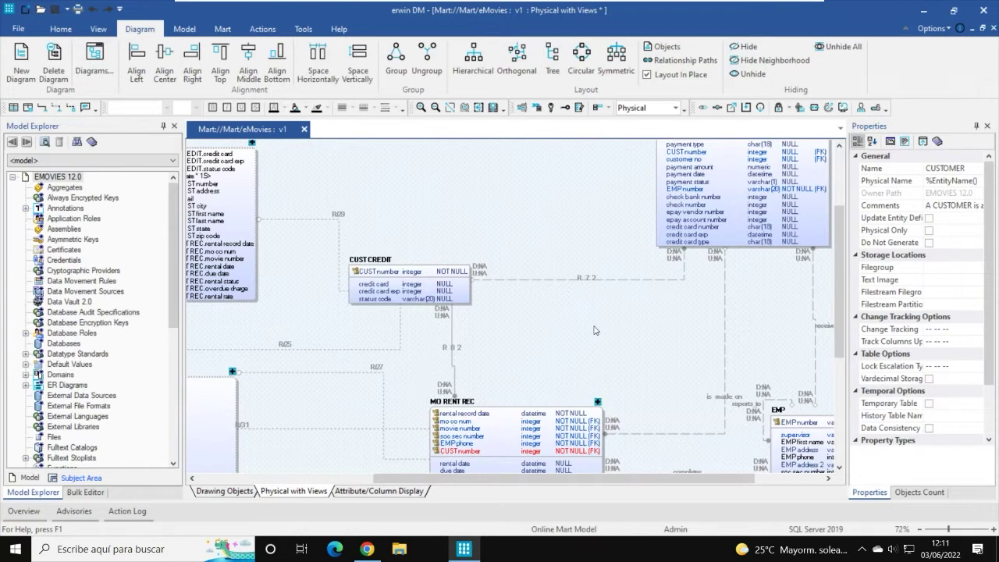
pyautogui.scroll(-3, 595, 330)
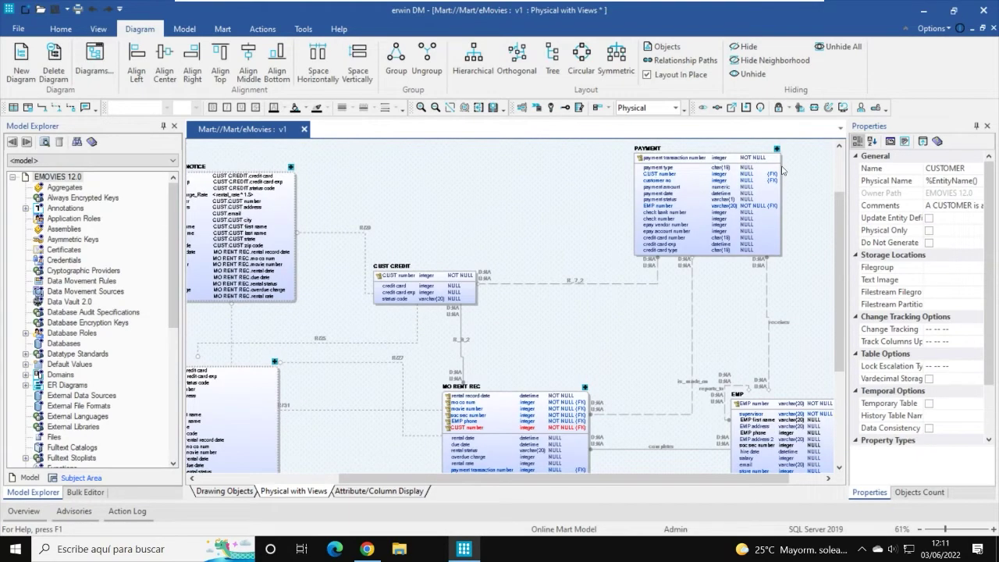
# Step: Unhide all tables to bring CUST back onto the diagram
pyautogui.click(848, 47)
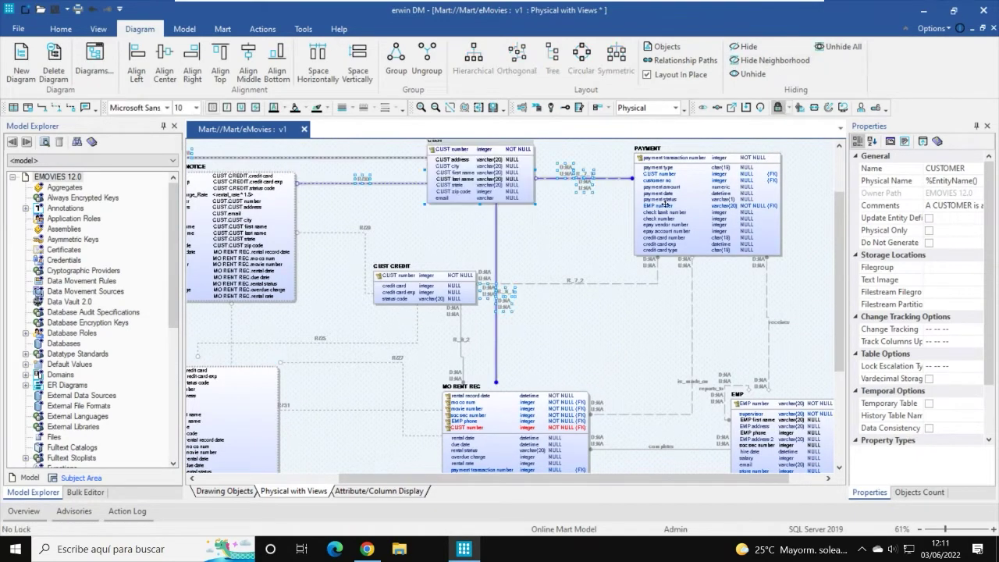
pyautogui.scroll(2, 576, 279)
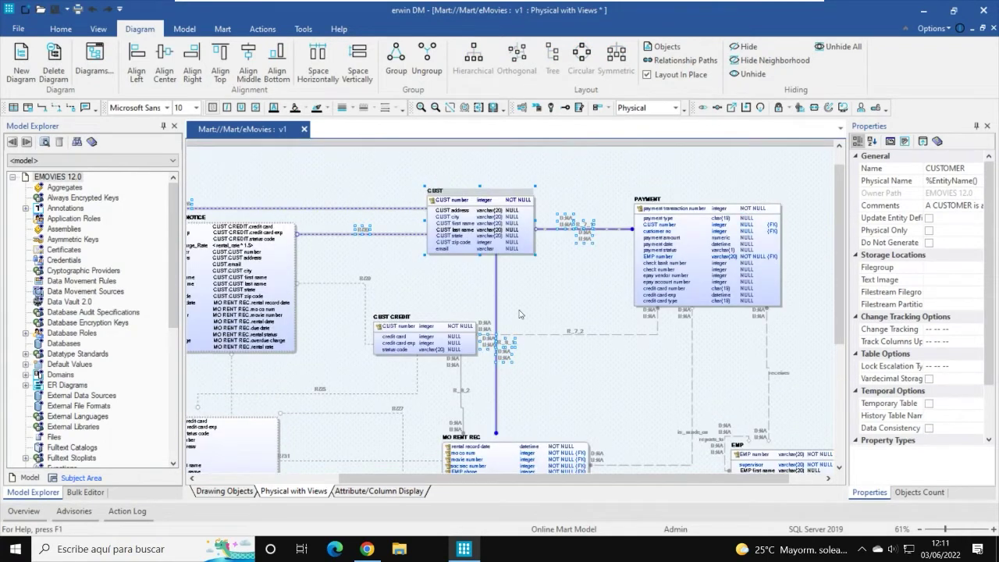
pyautogui.moveTo(430, 483); pyautogui.dragTo(383, 483)
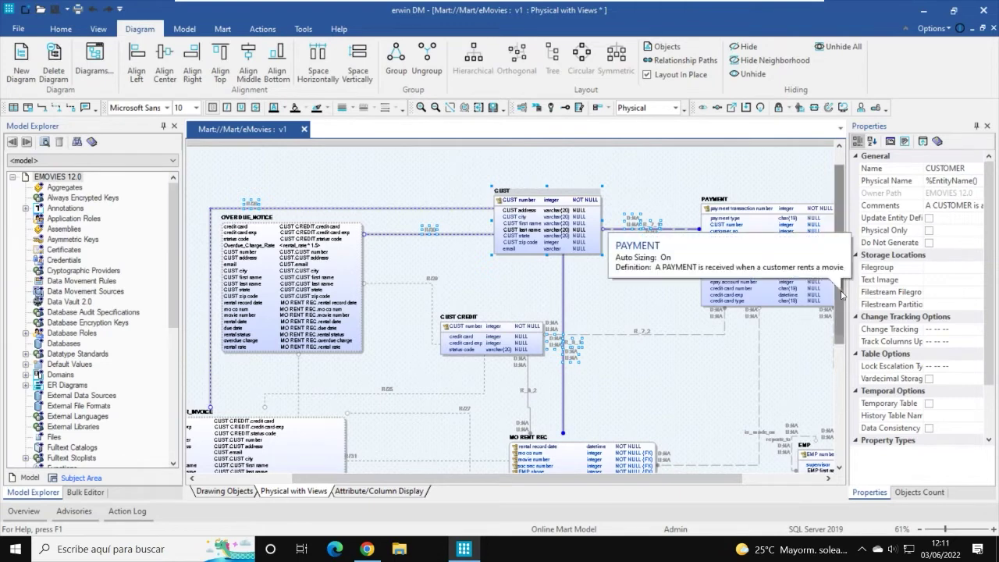
pyautogui.scroll(-1, 793, 301)
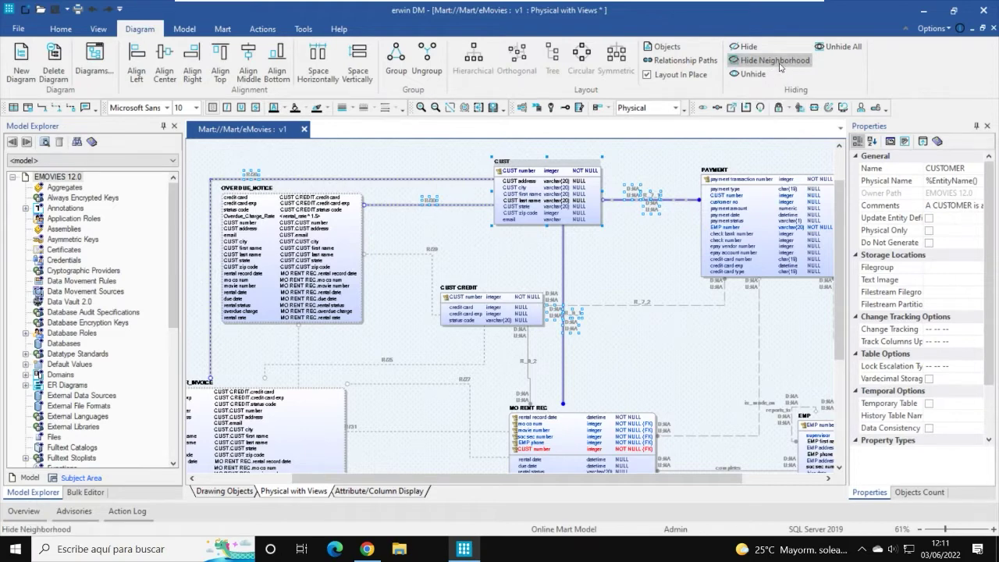
# Step: Hide CUST's neighbourhood, leaving CUST CREDIT, EMP, MOVIE, MOVIE COPY, MOVIE_STORE and STORE
pyautogui.click(781, 68)
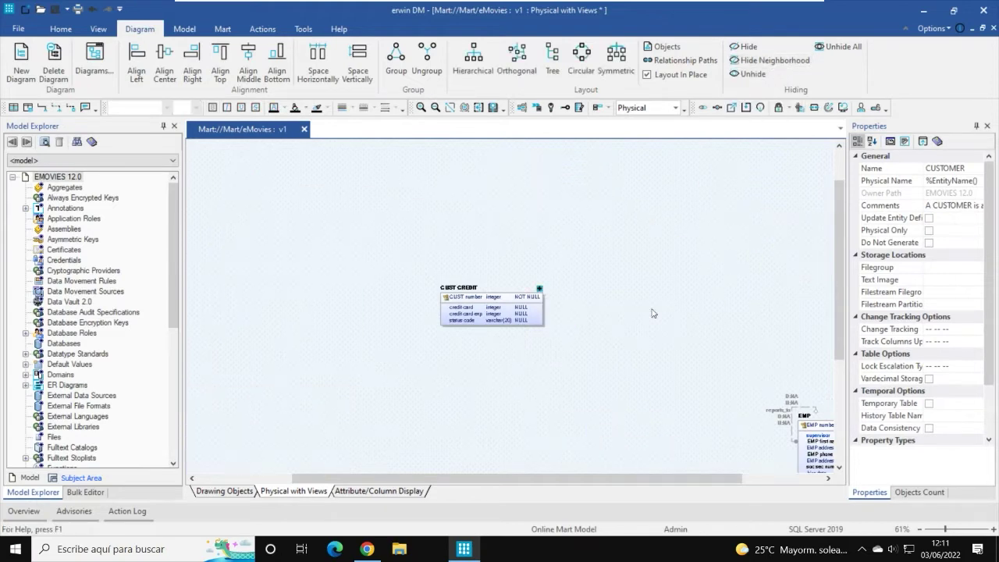
pyautogui.scroll(-2, 605, 253)
pyautogui.scroll(3, 606, 251)
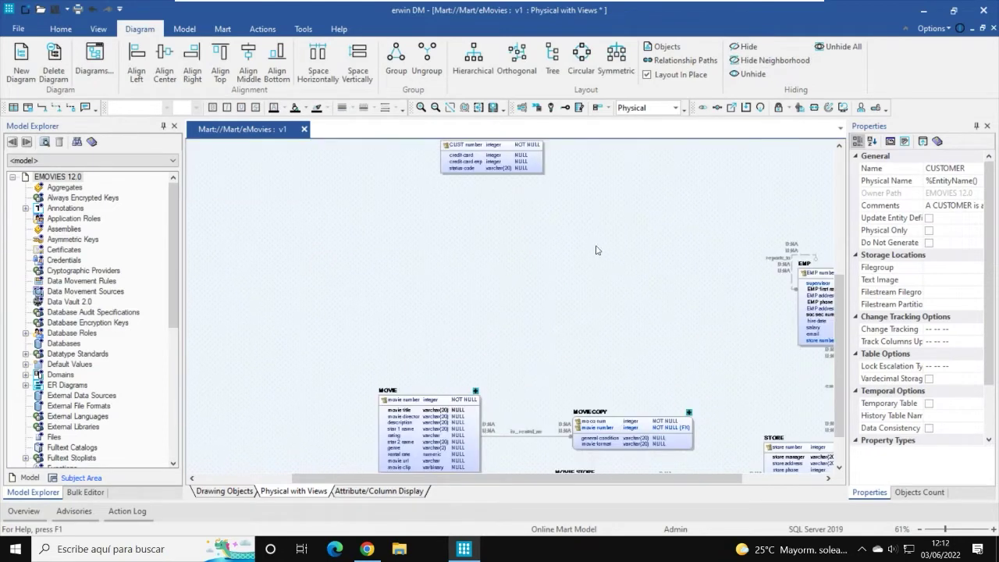
pyautogui.moveTo(650, 478); pyautogui.dragTo(683, 486)
pyautogui.scroll(5, 570, 346)
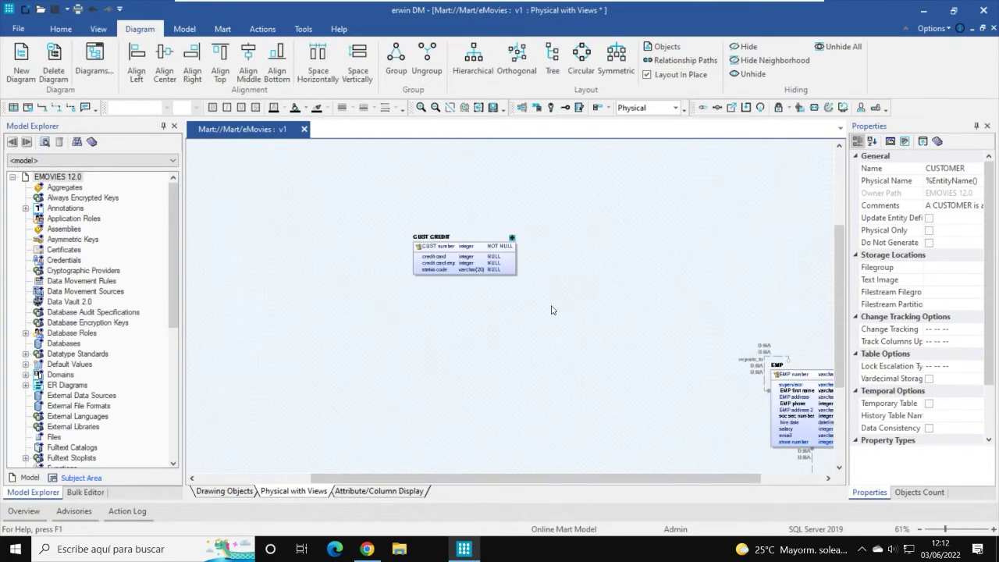
pyautogui.moveTo(636, 487); pyautogui.dragTo(698, 485)
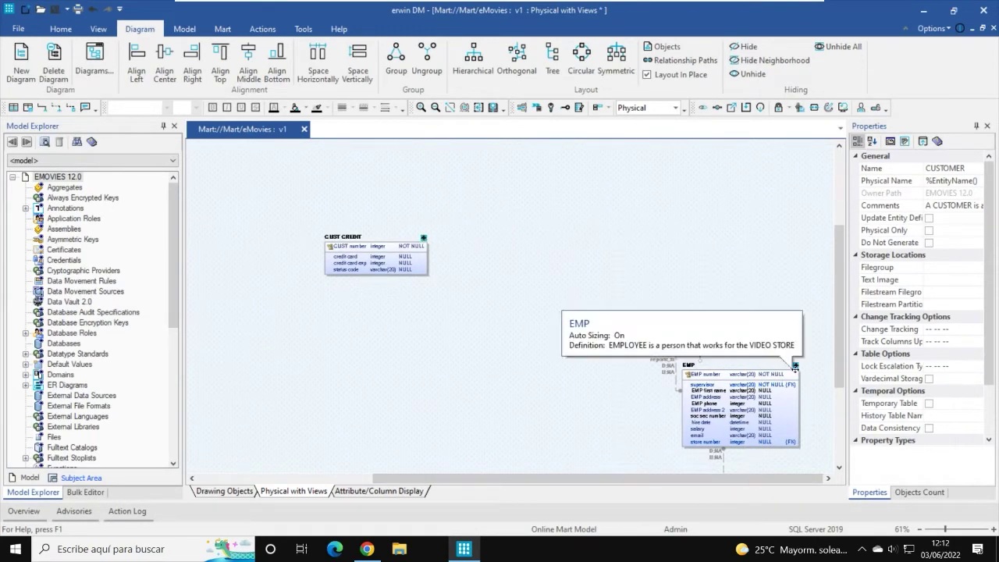
pyautogui.scroll(-5, 599, 321)
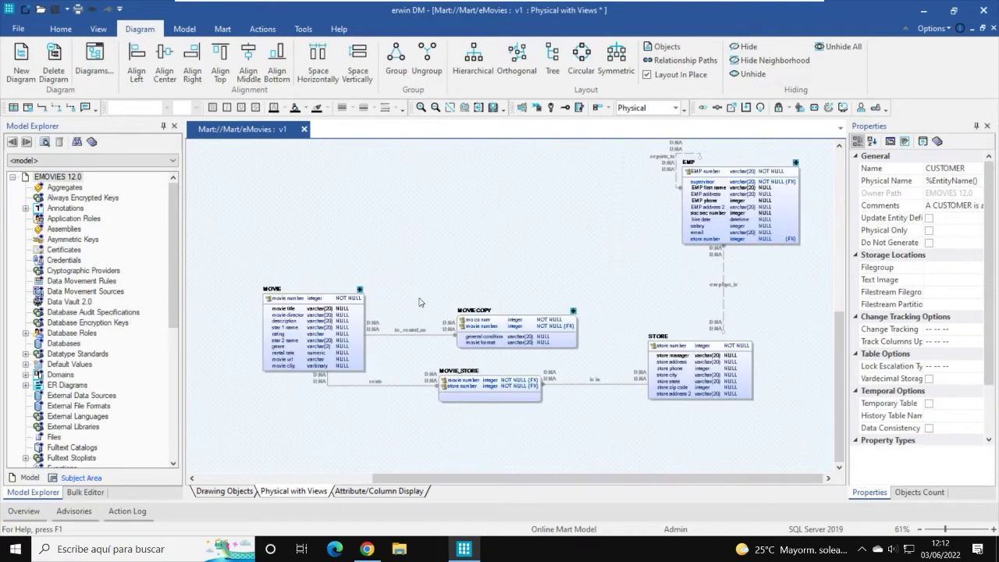
pyautogui.scroll(3, 457, 239)
pyautogui.scroll(-2, 476, 242)
pyautogui.scroll(-2, 476, 242)
# Step: Unhide all hidden tables and relationships on the eMovies diagram, then deselect everything
pyautogui.click(835, 48)
pyautogui.scroll(4, 564, 266)
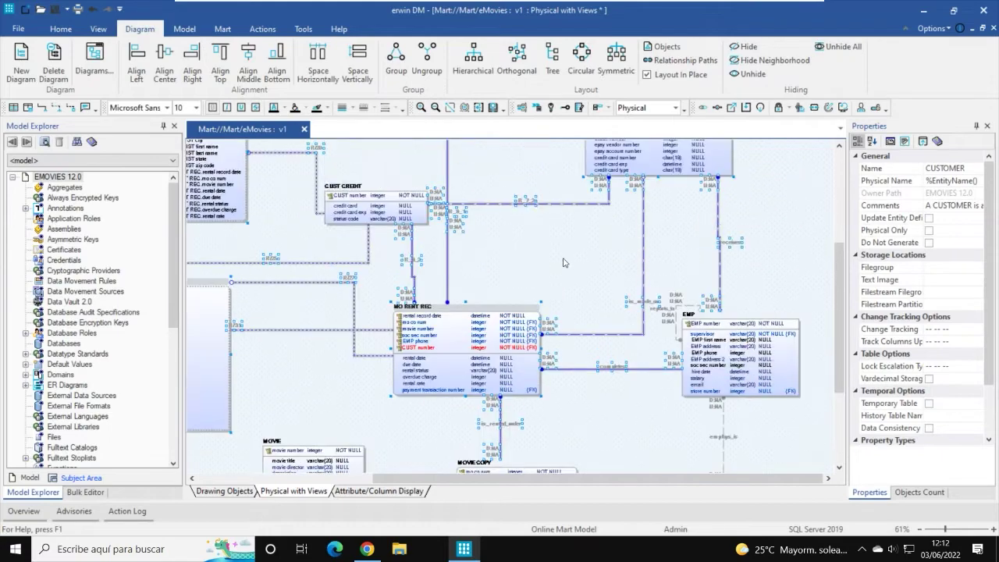
pyautogui.click(561, 304)
pyautogui.scroll(3, 548, 297)
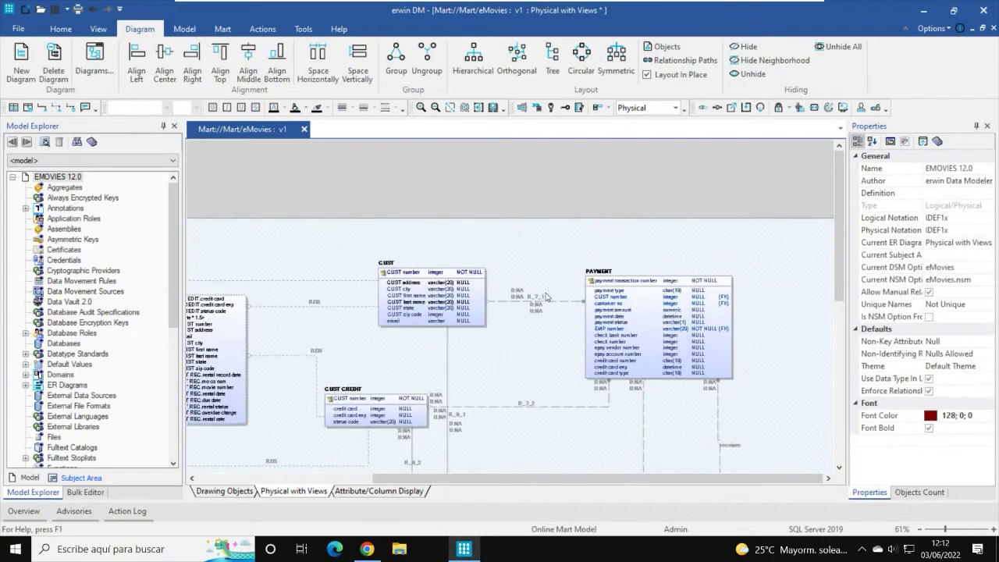
pyautogui.scroll(-1, 544, 300)
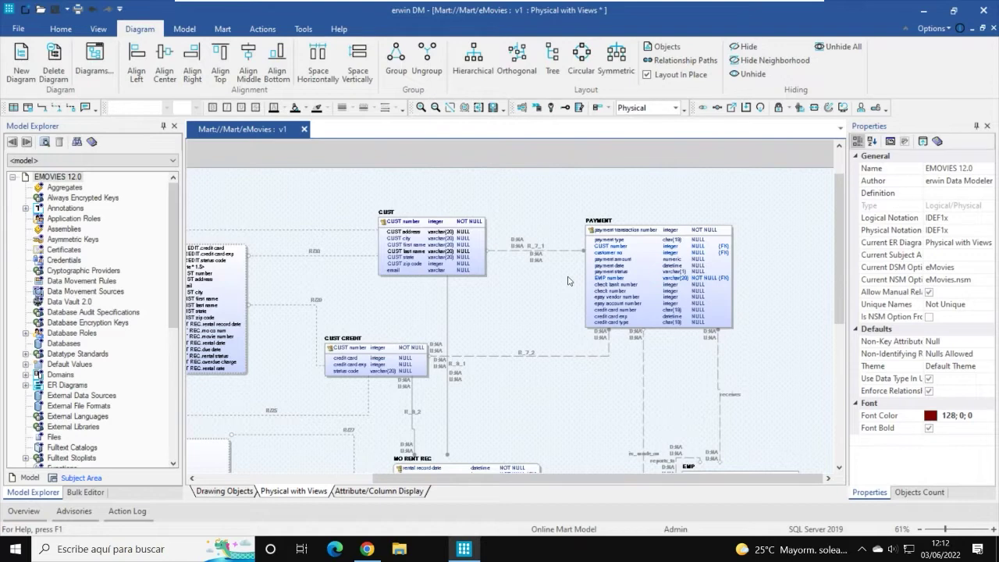
pyautogui.moveTo(839, 243); pyautogui.dragTo(843, 265)
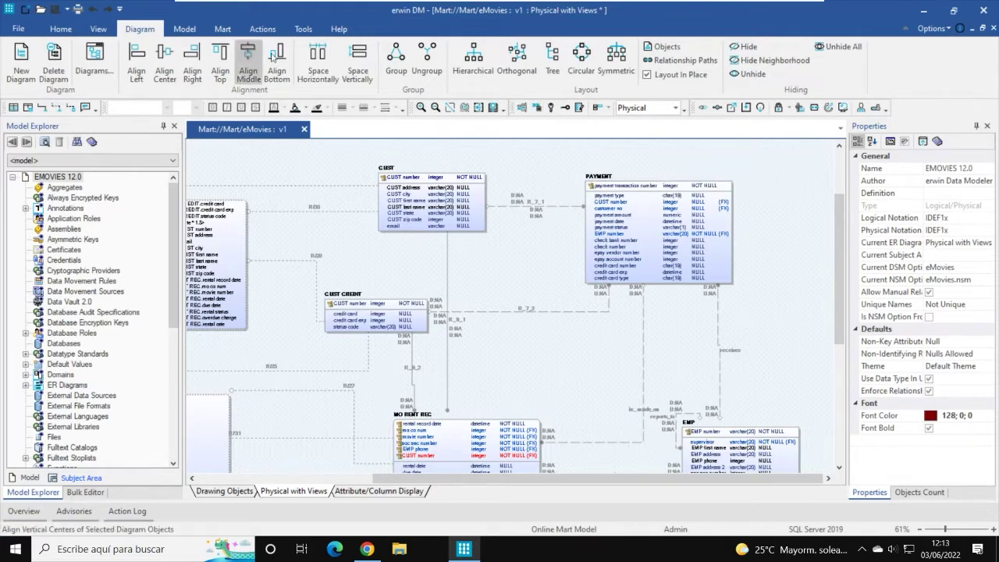
pyautogui.click(303, 29)
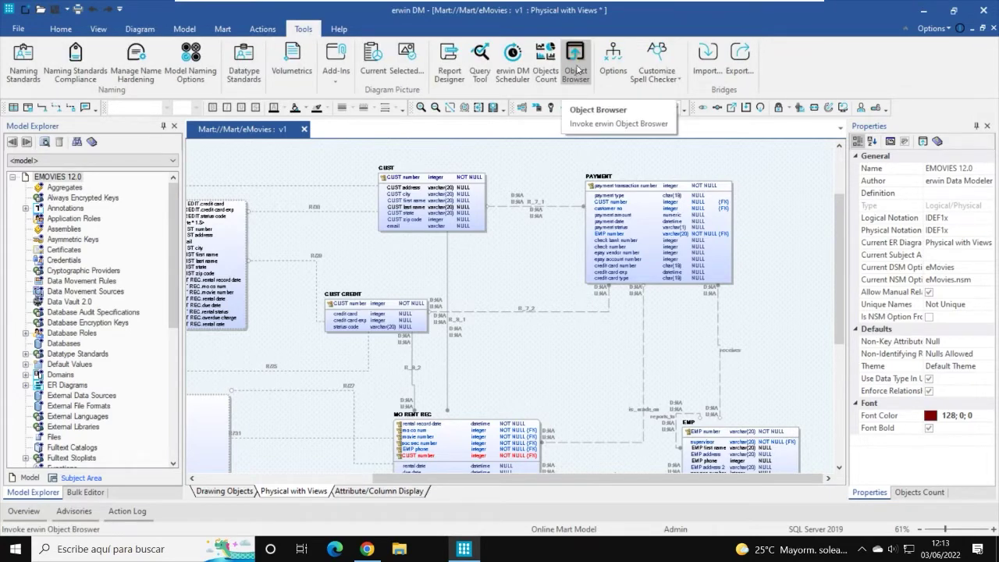
# Step: Open the eMovies Object Browser and review its Table Info and General tabs
pyautogui.click(576, 69)
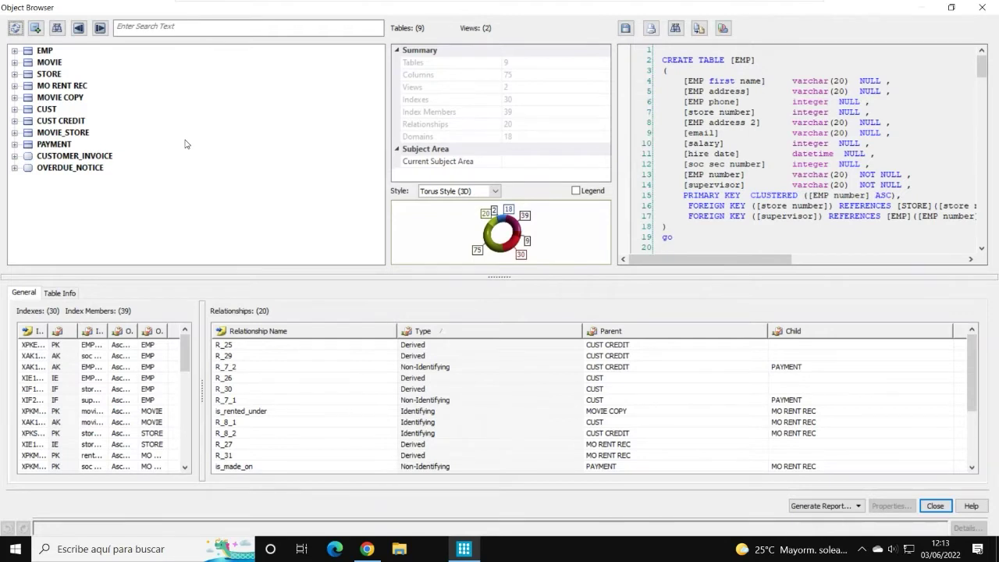
pyautogui.click(54, 293)
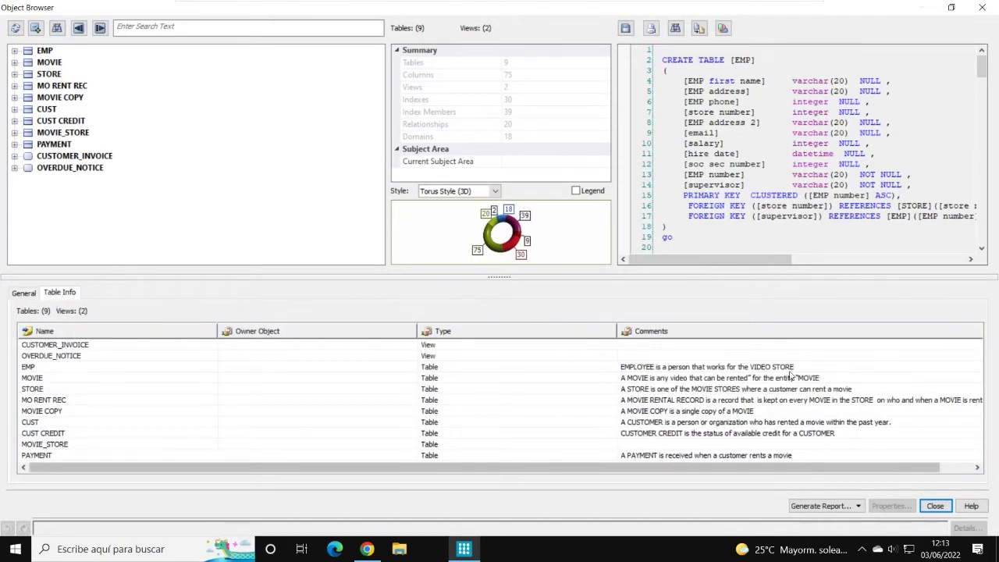
pyautogui.click(26, 295)
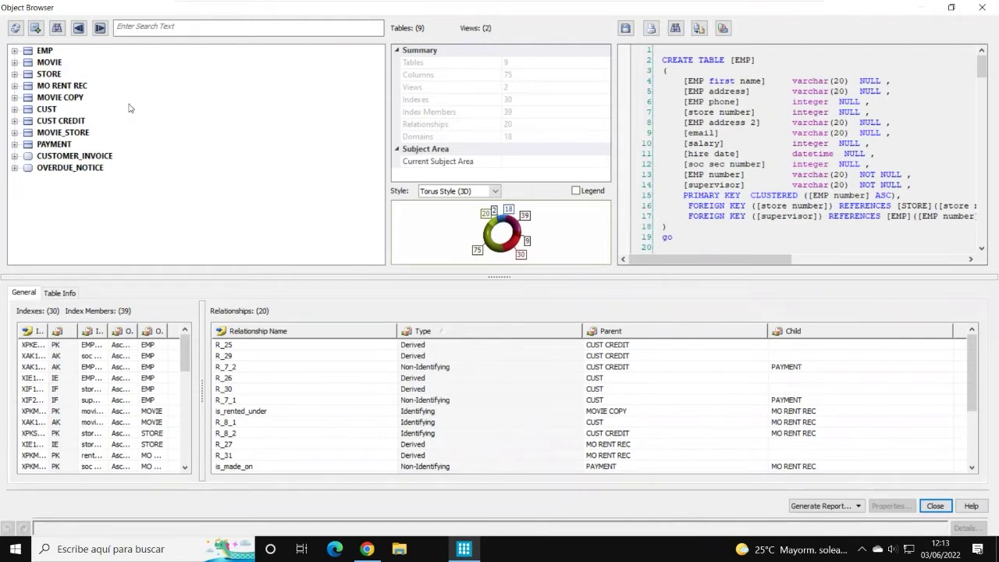
# Step: Expand EMP and inspect its social security number column and table properties
pyautogui.click(14, 51)
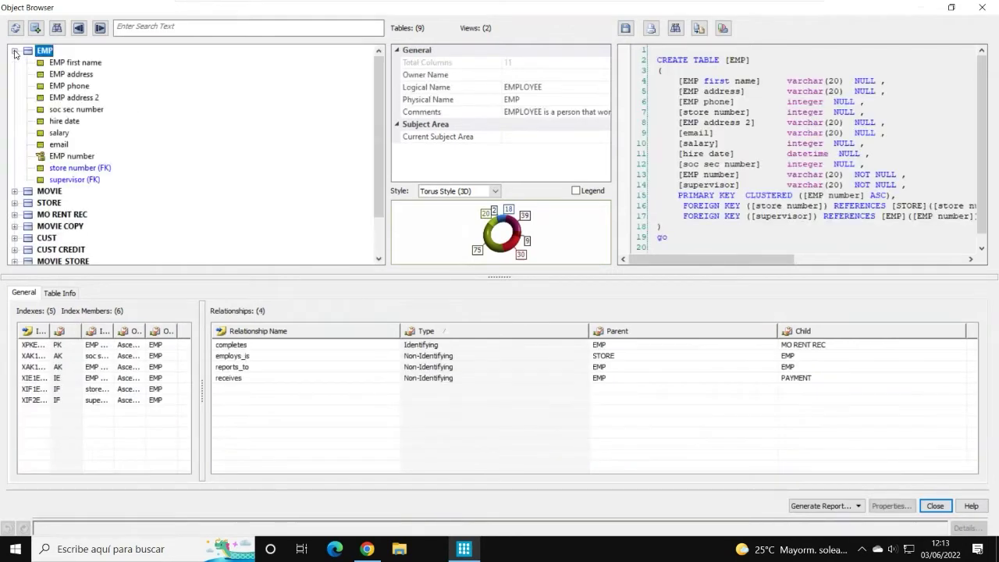
pyautogui.scroll(-1, 128, 143)
pyautogui.scroll(1, 121, 145)
pyautogui.click(78, 110)
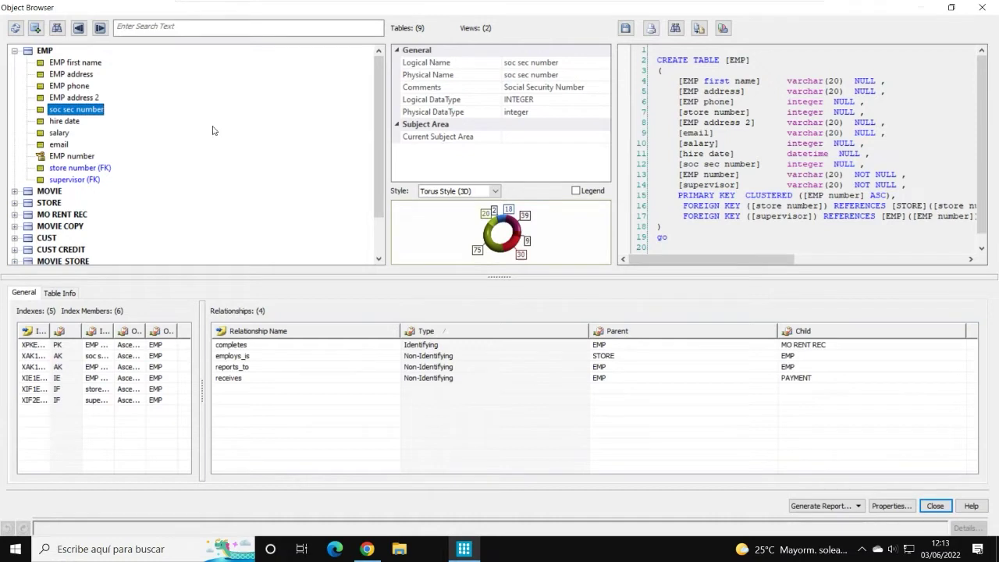
pyautogui.click(44, 52)
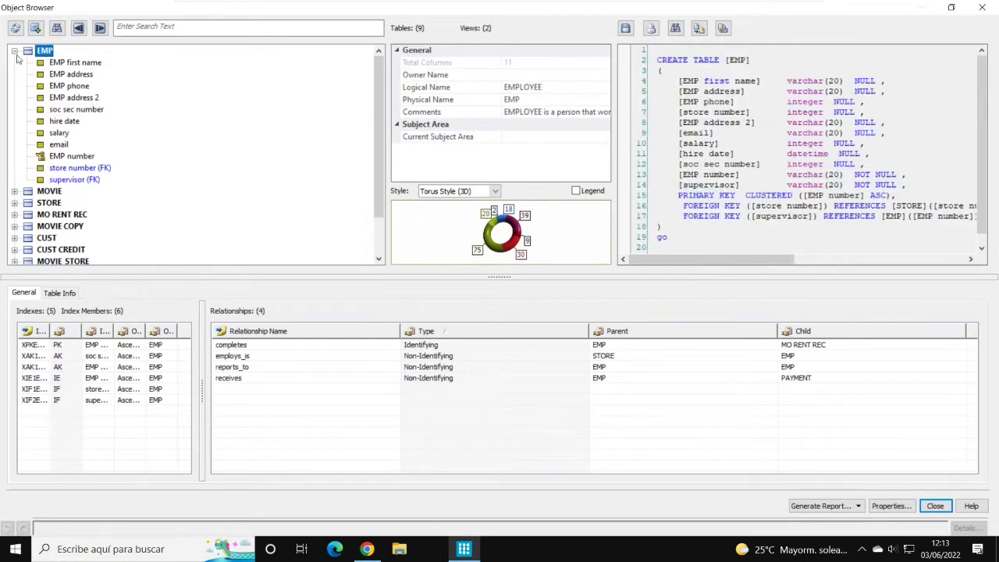
# Step: Collapse EMP, then view the OVERDUE_NOTICE view and CUST table definitions
pyautogui.click(15, 52)
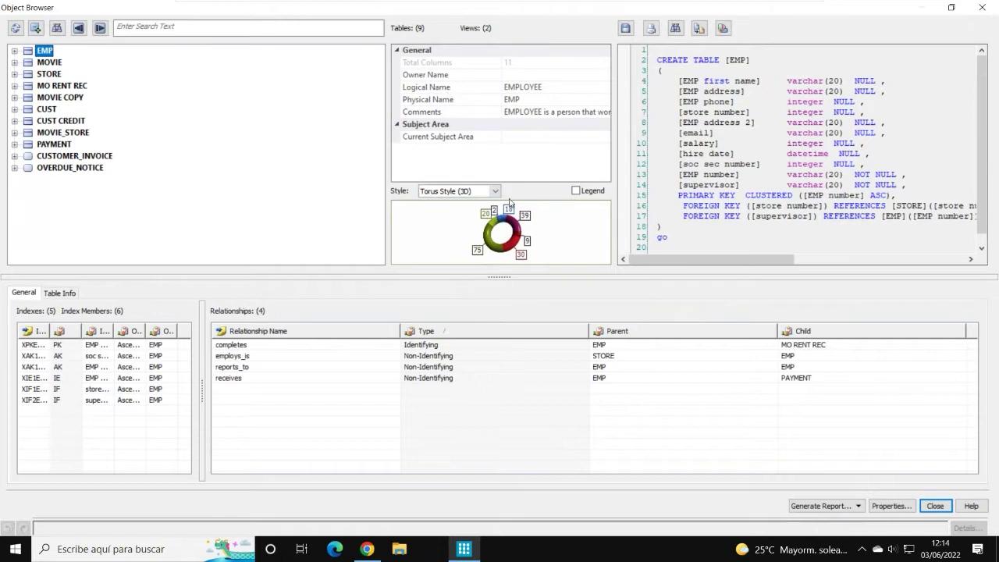
pyautogui.click(48, 169)
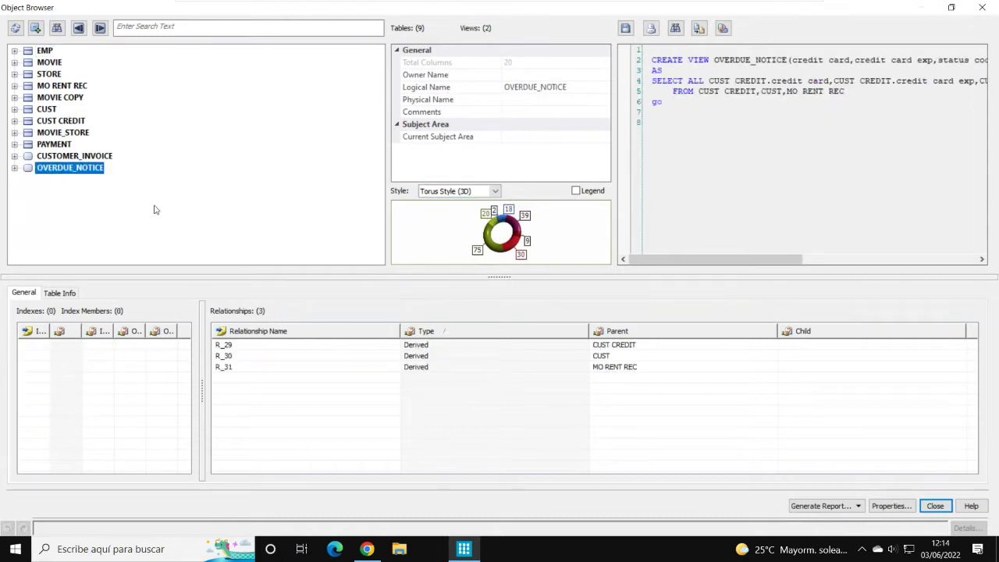
pyautogui.click(50, 110)
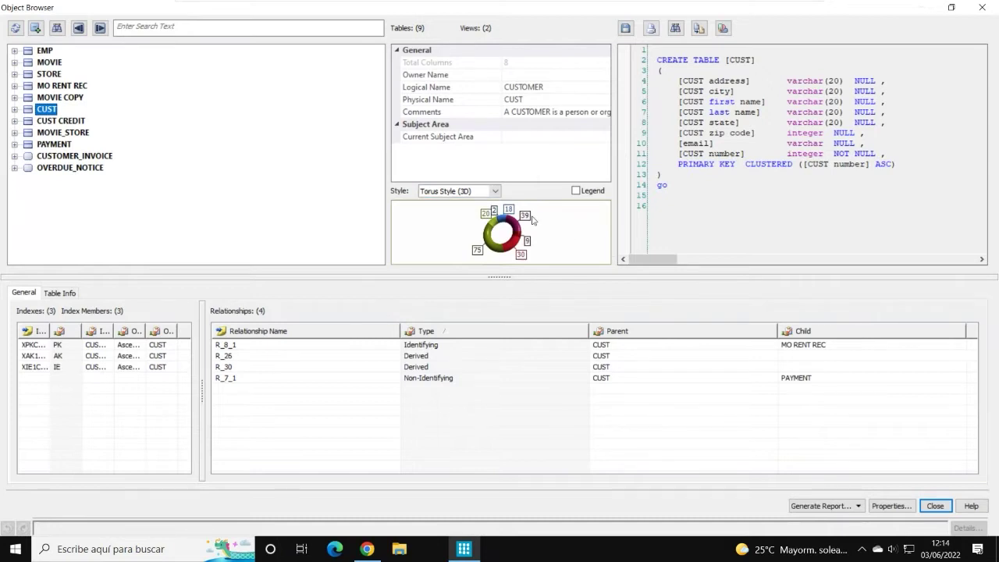
# Step: Try Area, Bar, Pie, Doughnut and 3D Pie chart styles, ending on Doughnut Style (3D)
pyautogui.click(495, 191)
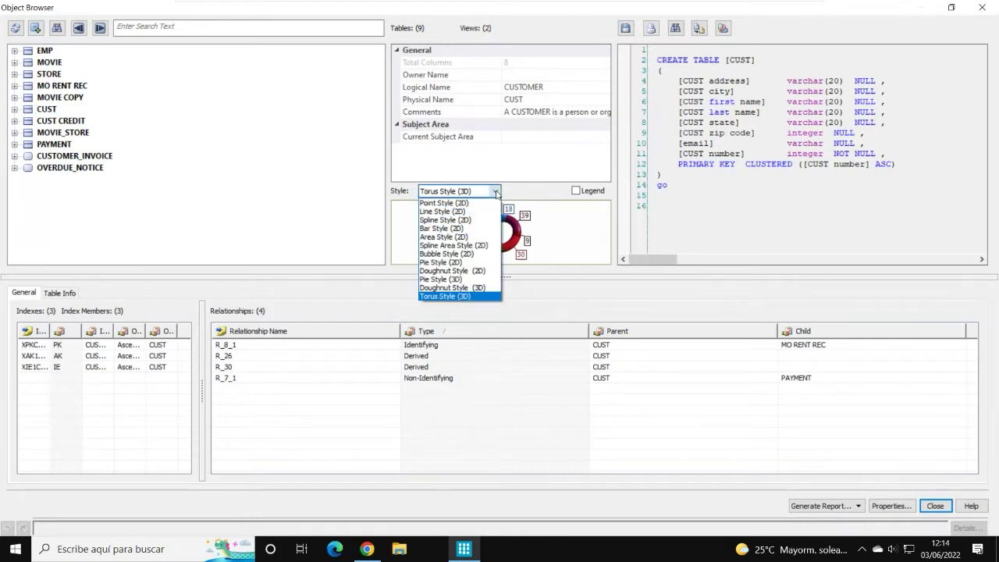
pyautogui.click(460, 236)
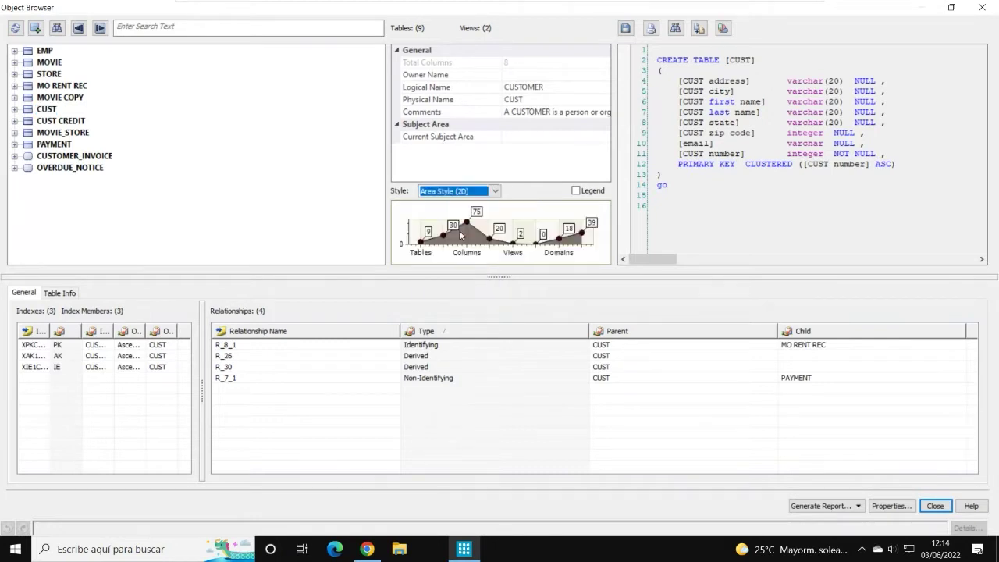
pyautogui.click(496, 191)
pyautogui.click(448, 228)
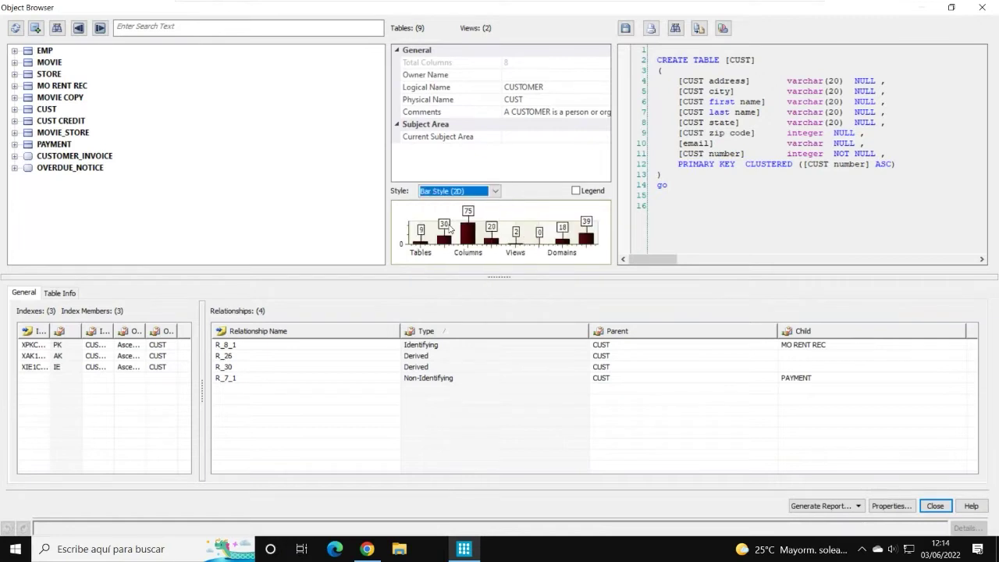
pyautogui.click(496, 192)
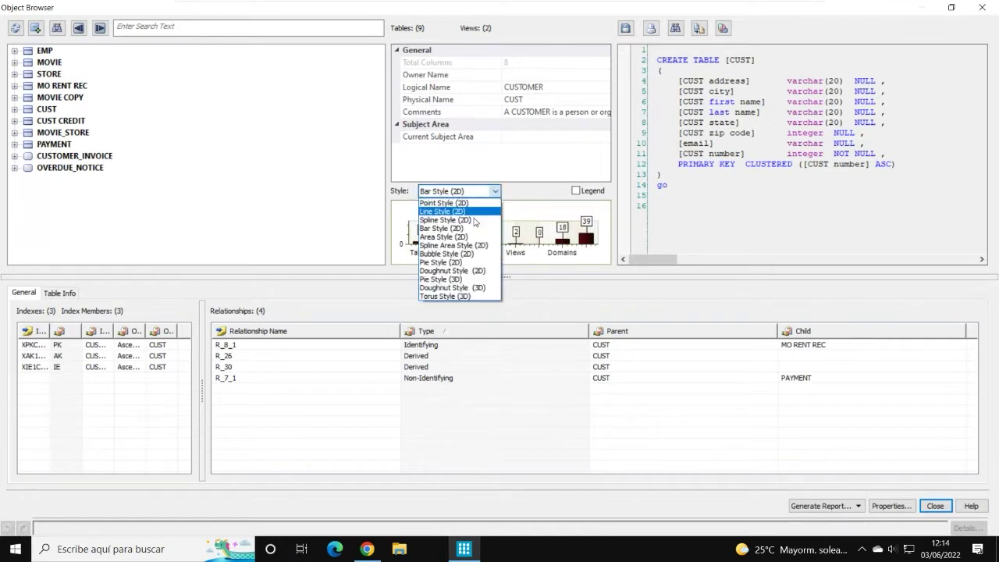
pyautogui.click(449, 267)
pyautogui.click(471, 190)
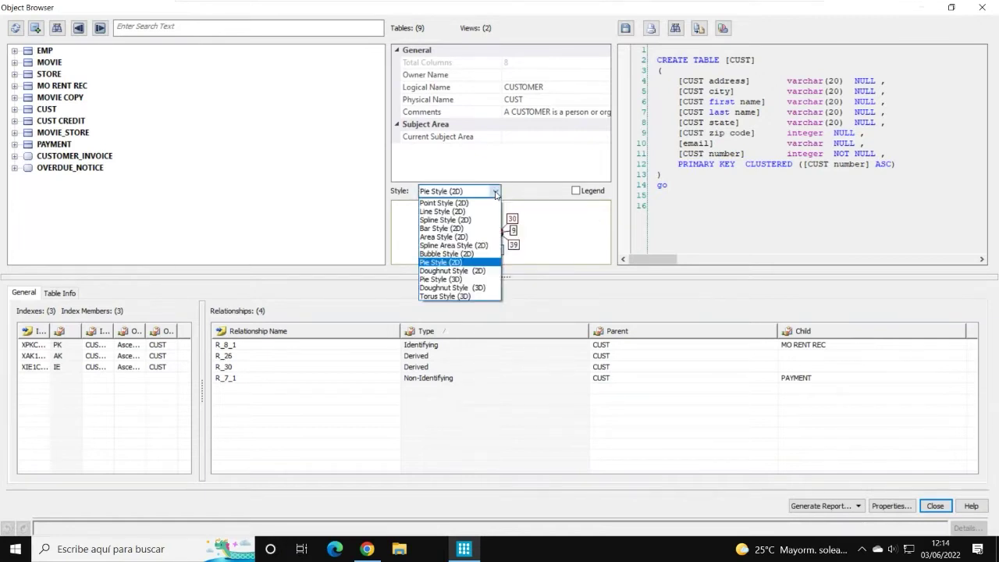
pyautogui.click(460, 270)
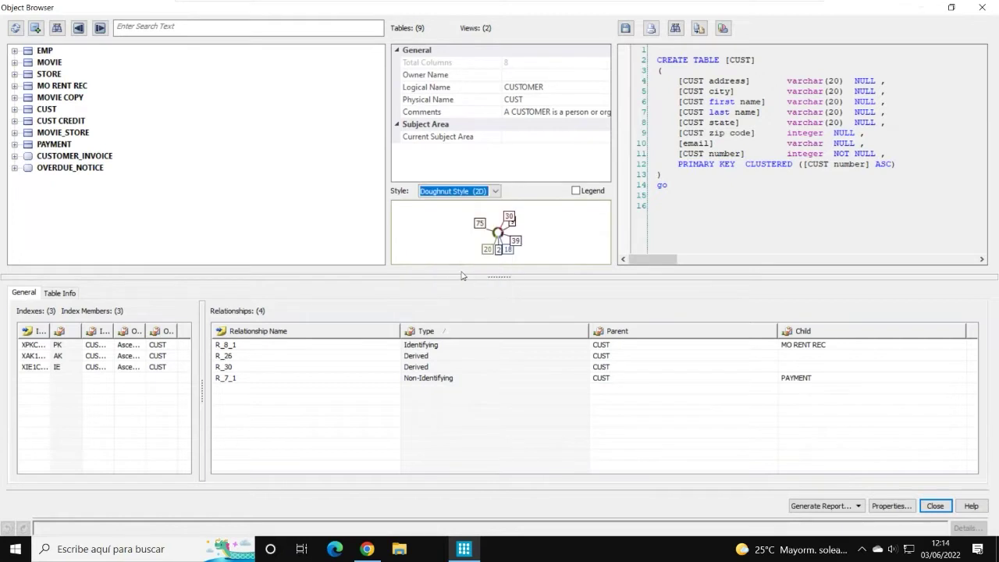
pyautogui.click(497, 191)
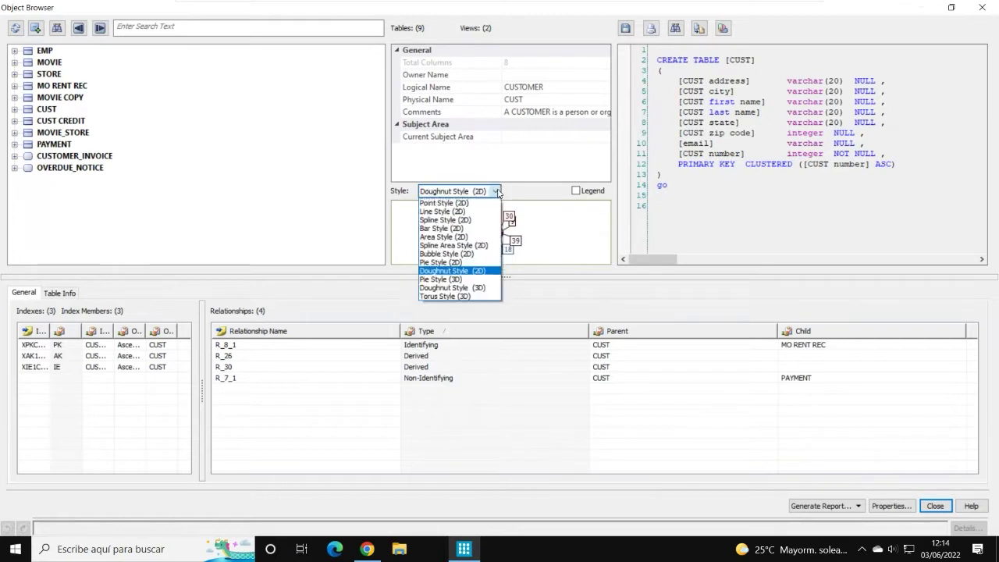
pyautogui.click(441, 279)
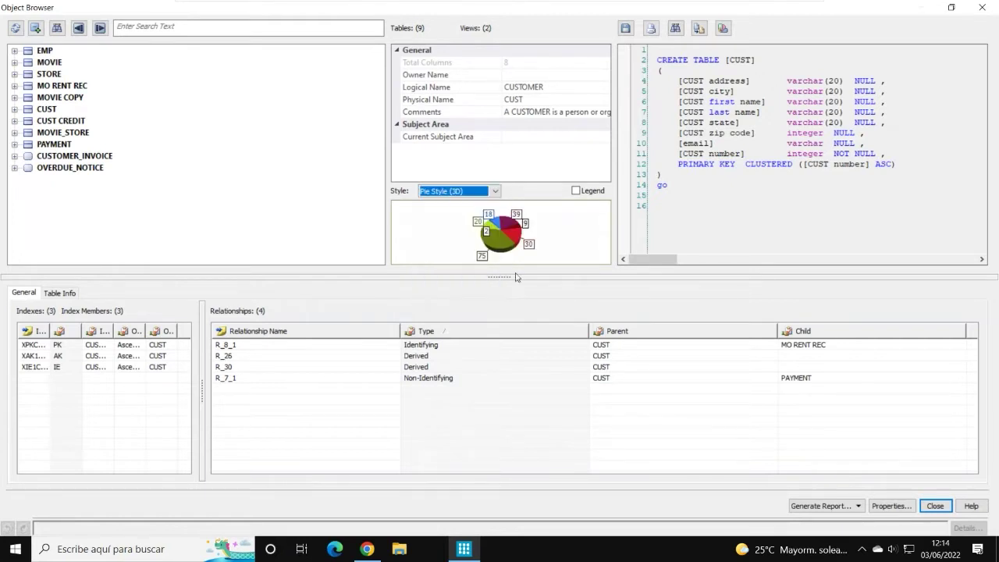
pyautogui.click(497, 191)
pyautogui.click(451, 287)
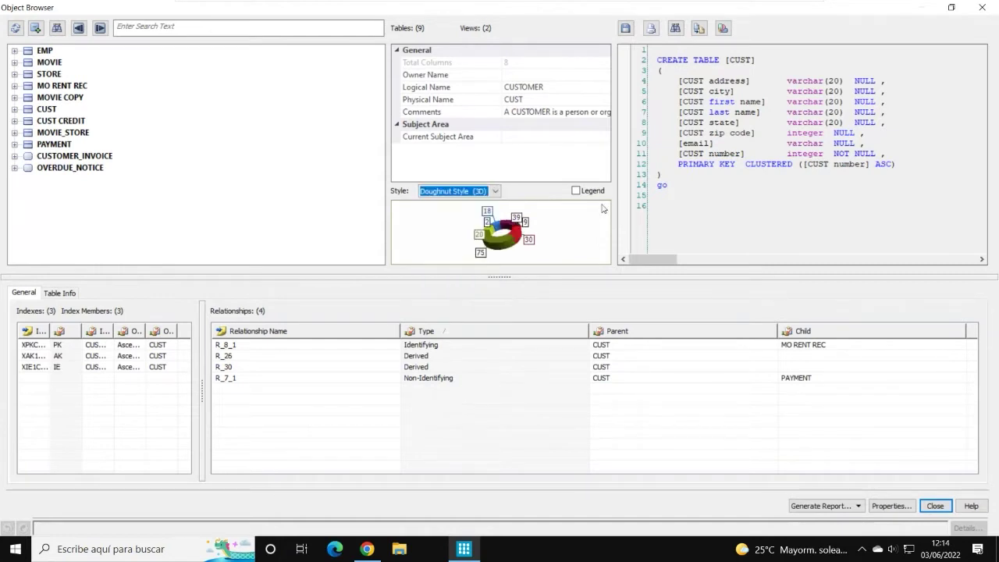
pyautogui.click(571, 227)
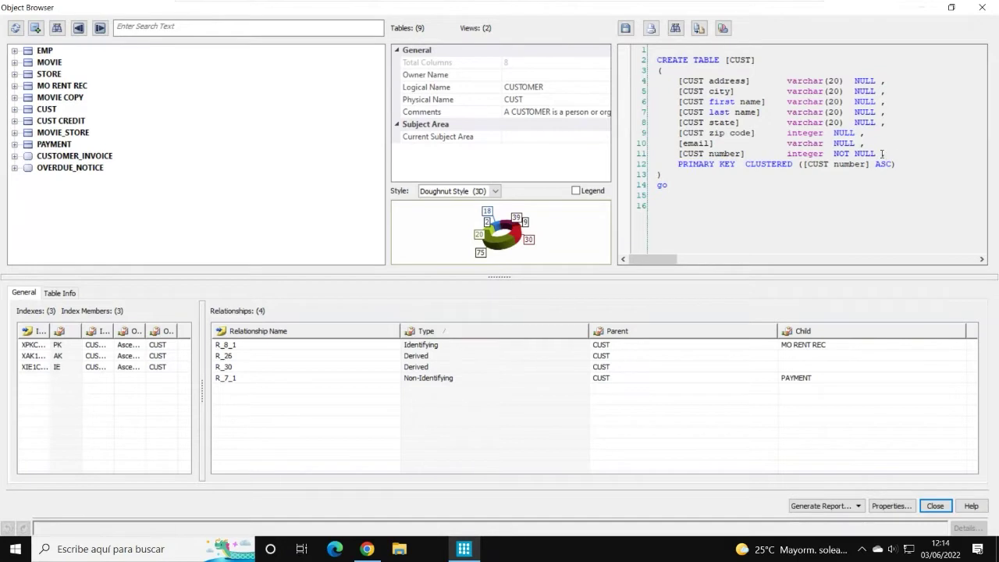
# Step: View MO RENT REC's definition, select its completes relationship, then show the Table Info summary
pyautogui.click(44, 89)
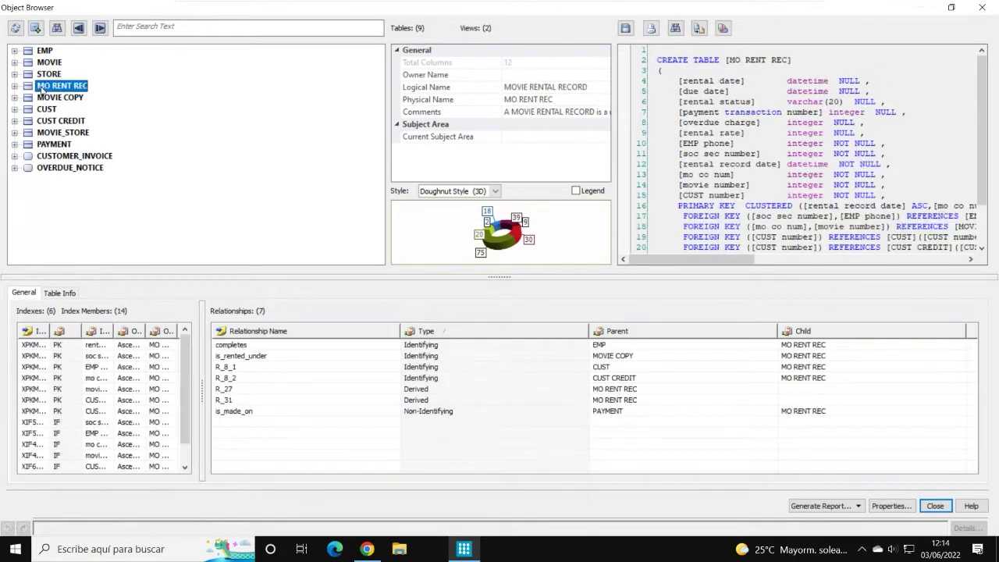
pyautogui.scroll(-3, 758, 141)
pyautogui.scroll(3, 759, 142)
pyautogui.click(289, 349)
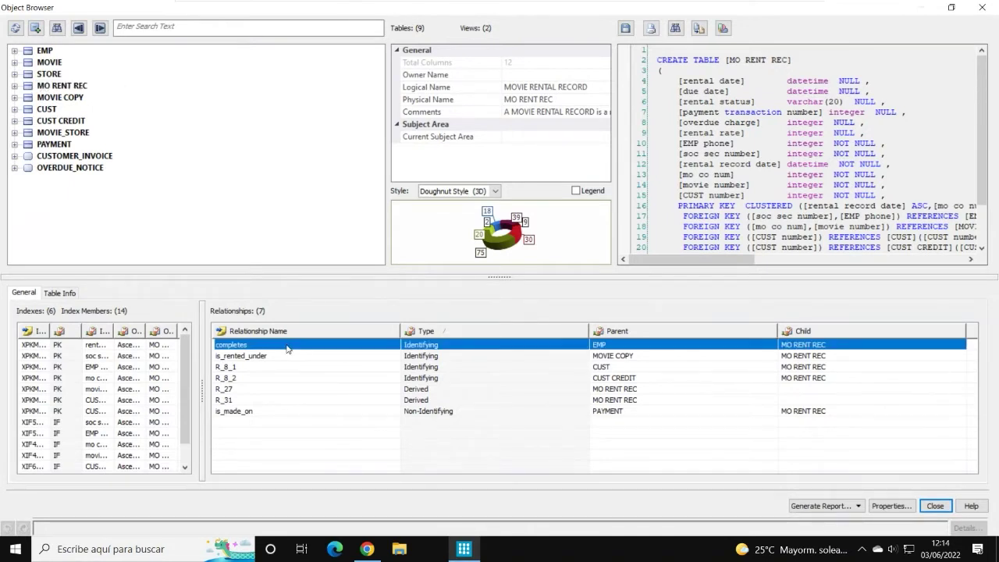
pyautogui.click(67, 299)
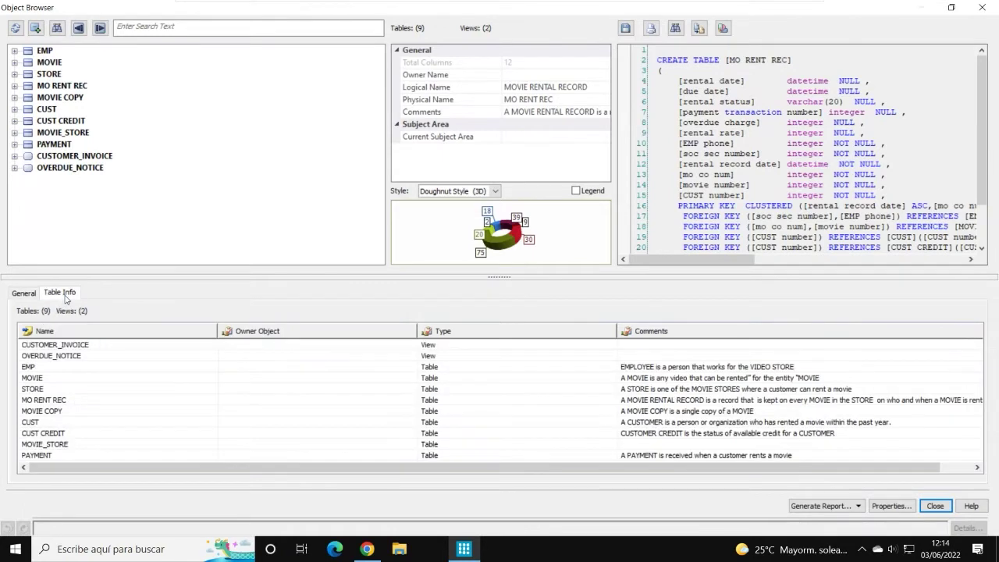
# Step: Select the EMP, MO RENT REC, CUST CREDIT and OVERDUE_NOTICE rows in the Table Info summary
pyautogui.click(101, 368)
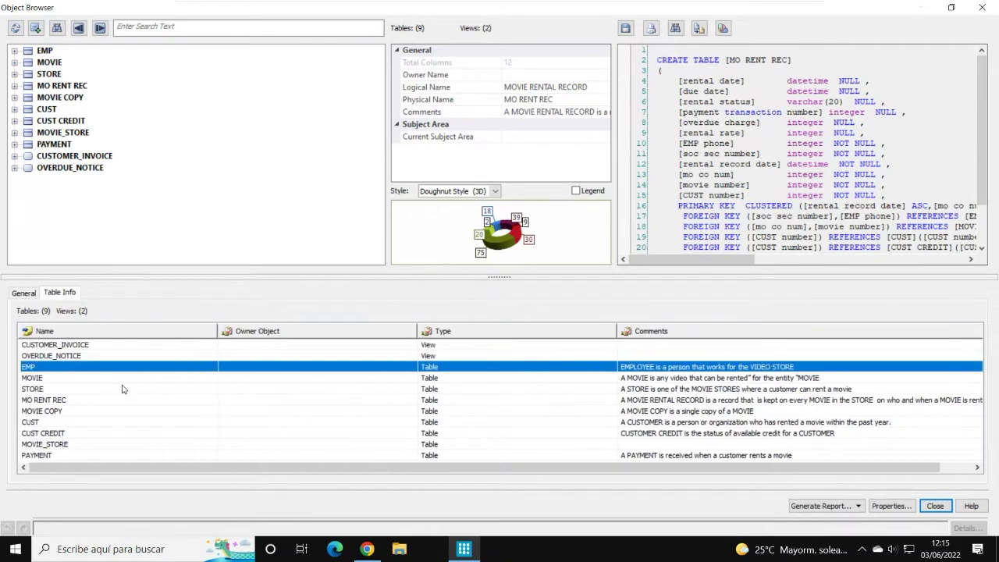
pyautogui.click(89, 400)
pyautogui.click(85, 434)
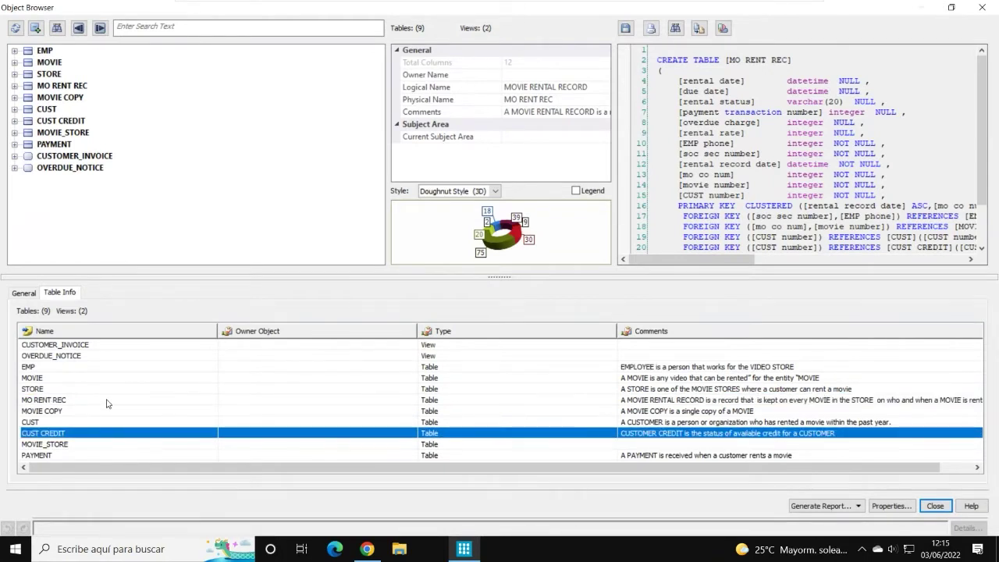
pyautogui.click(269, 358)
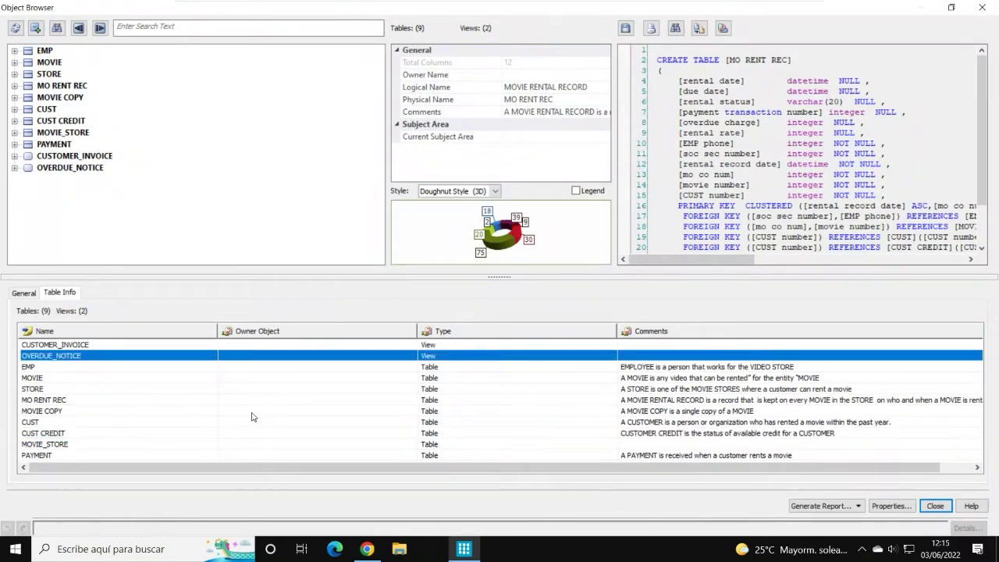
pyautogui.hscroll(1, 490, 380)
pyautogui.hscroll(-1, 490, 380)
# Step: Select STORE, then show EMP's definition and enlarge the detail area above the summary
pyautogui.click(482, 389)
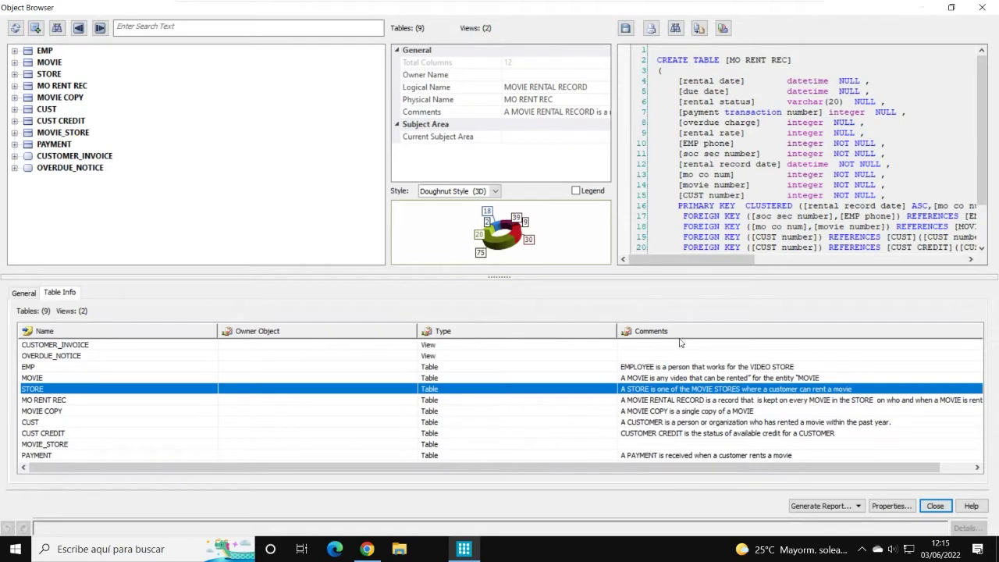
pyautogui.click(44, 51)
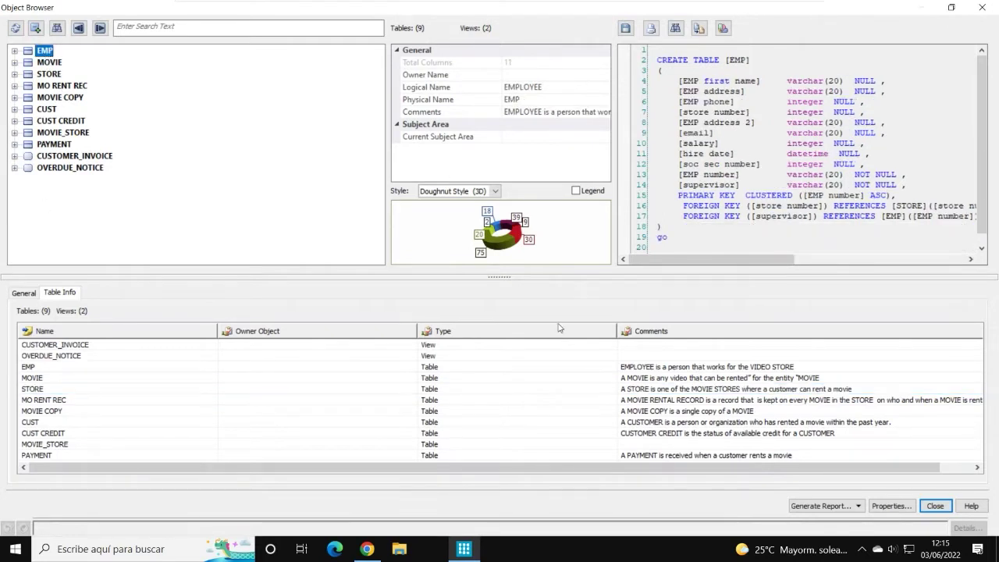
pyautogui.moveTo(500, 277)
pyautogui.mouseDown()
pyautogui.moveTo(500, 310)
pyautogui.moveTo(506, 281)
pyautogui.mouseUp()
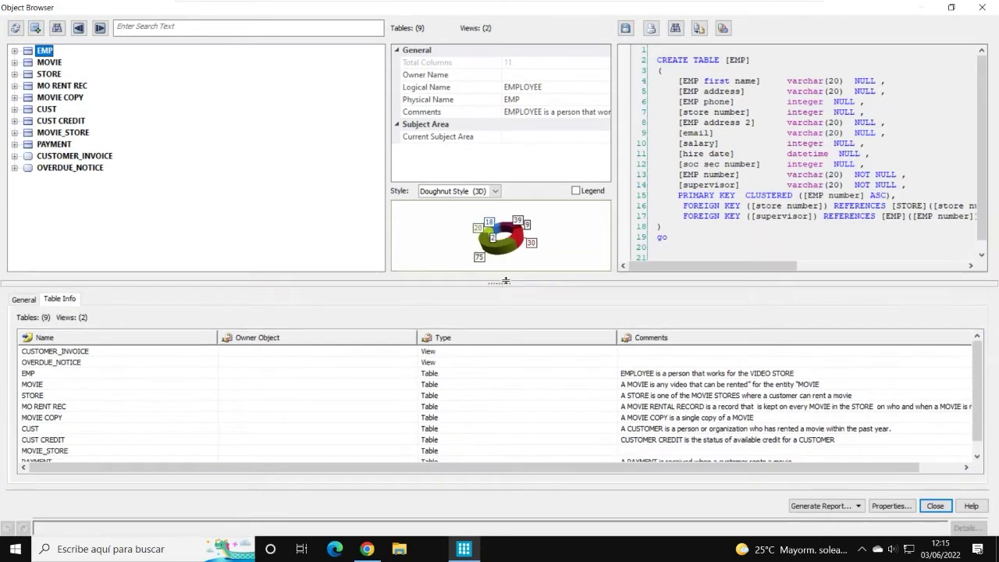
# Step: Review MOVIE's columns, indexes and relationships, then close the Object Browser
pyautogui.click(31, 63)
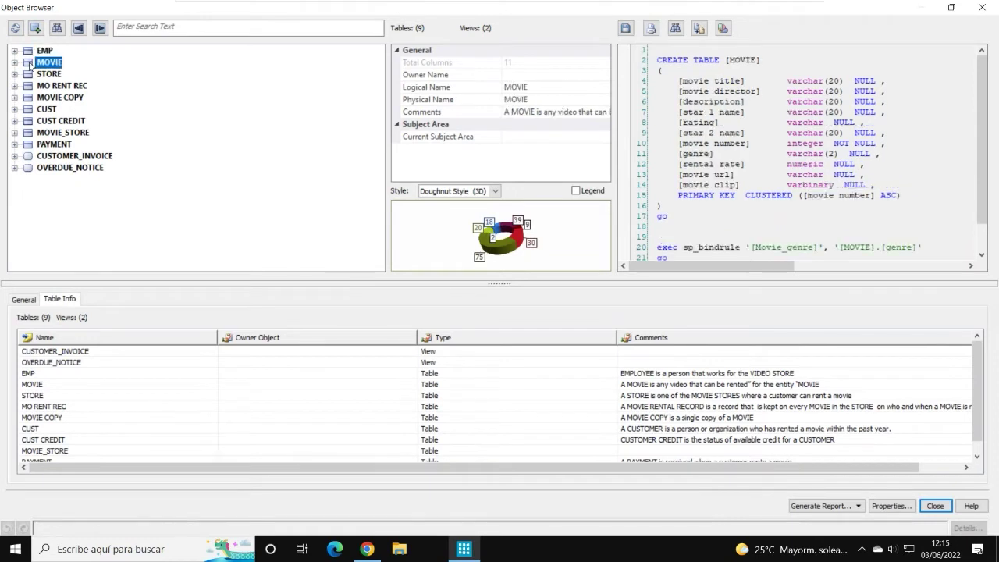
pyautogui.click(15, 62)
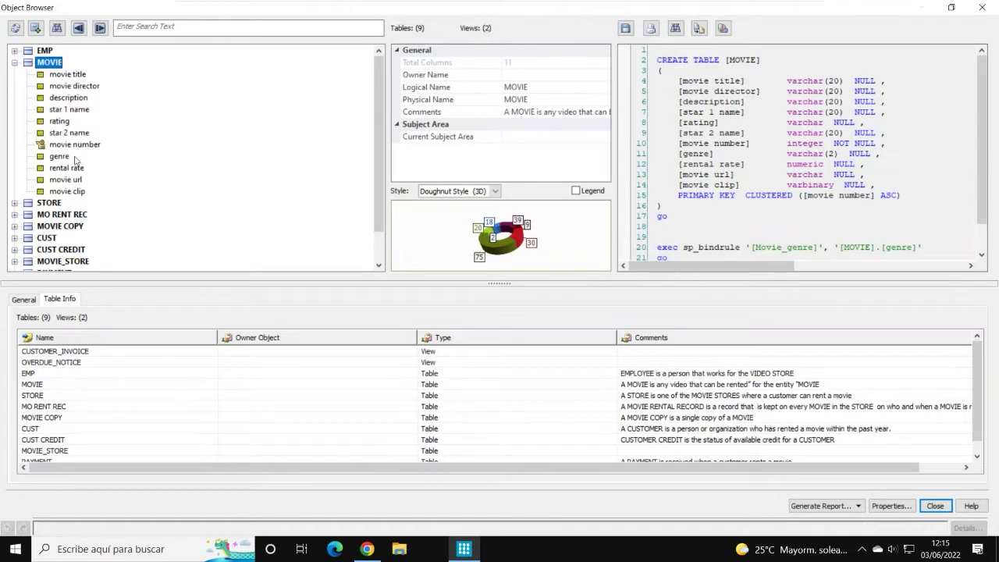
pyautogui.click(25, 306)
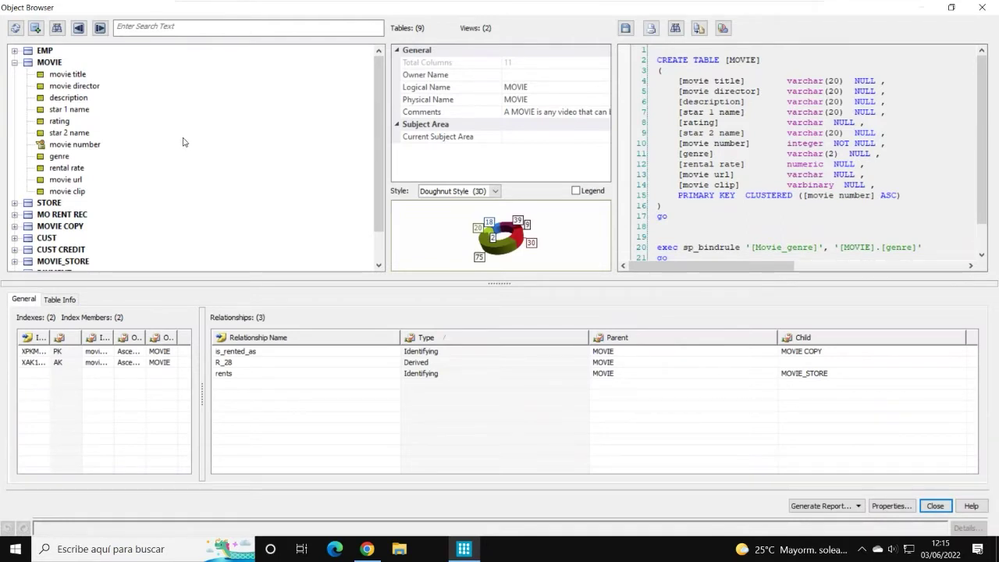
pyautogui.click(14, 63)
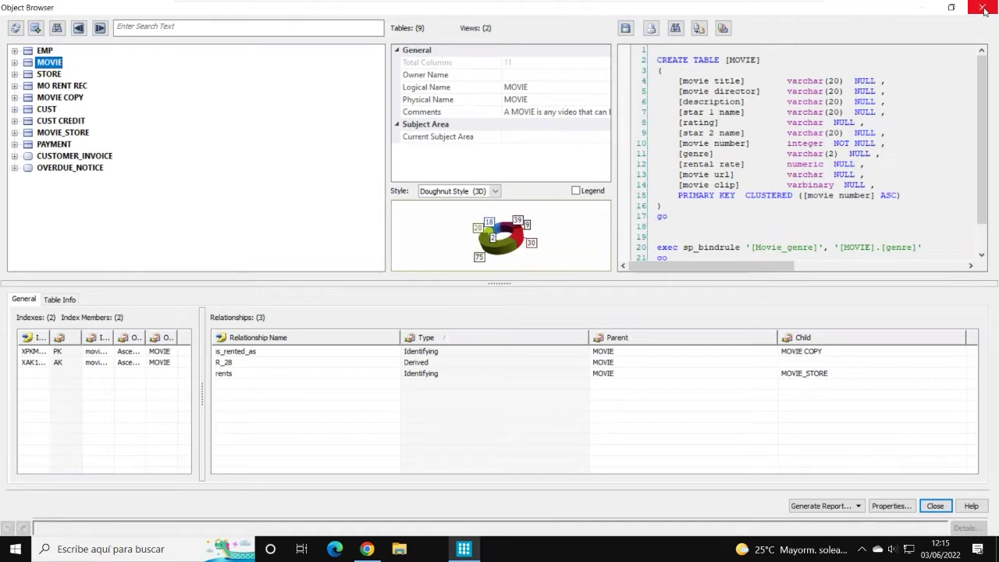
pyautogui.click(983, 8)
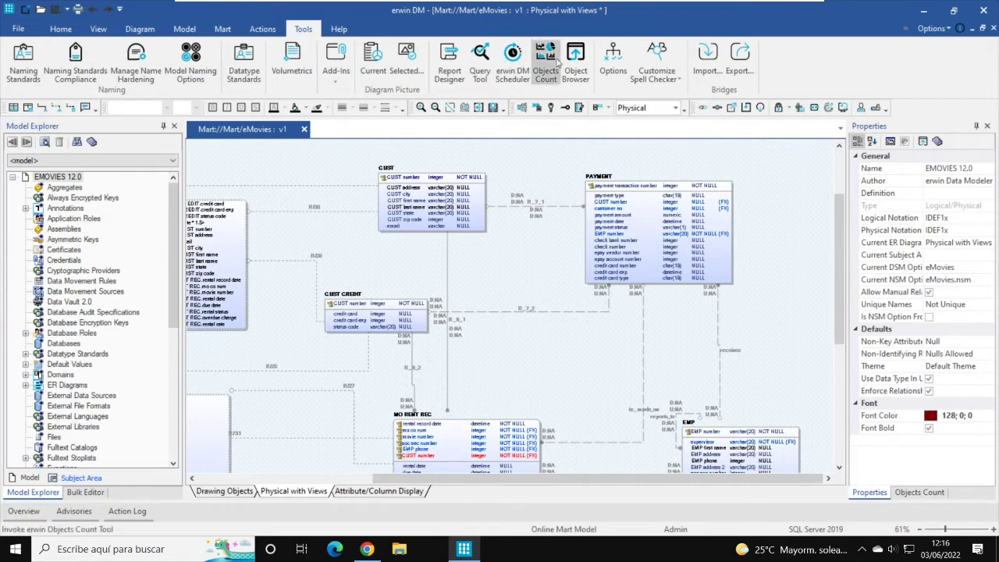
# Step: Launch the erwin DM Scheduler and maximize its window
pyautogui.click(521, 64)
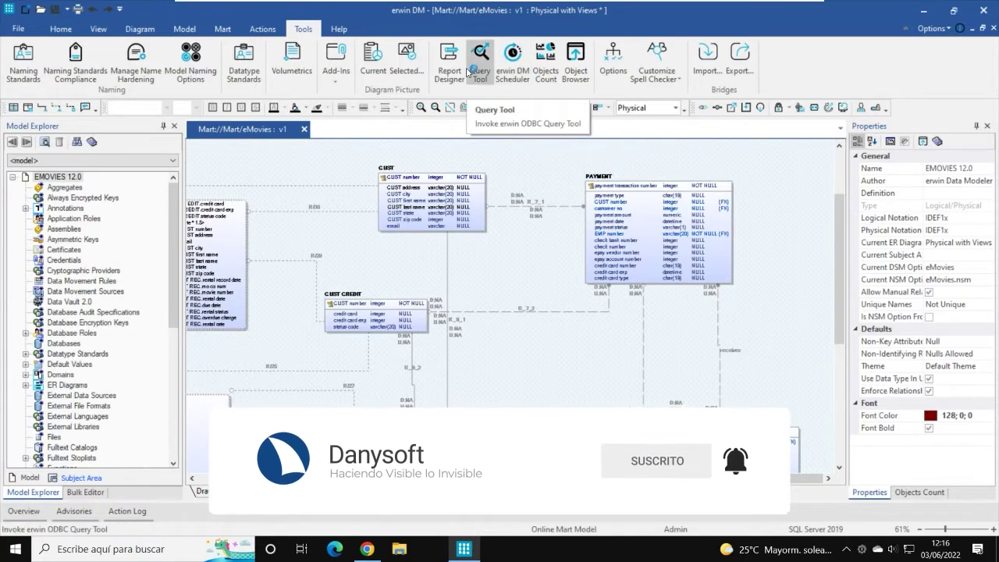
pyautogui.click(516, 63)
pyautogui.moveTo(499, 67); pyautogui.dragTo(548, 56)
pyautogui.doubleClick(547, 56)
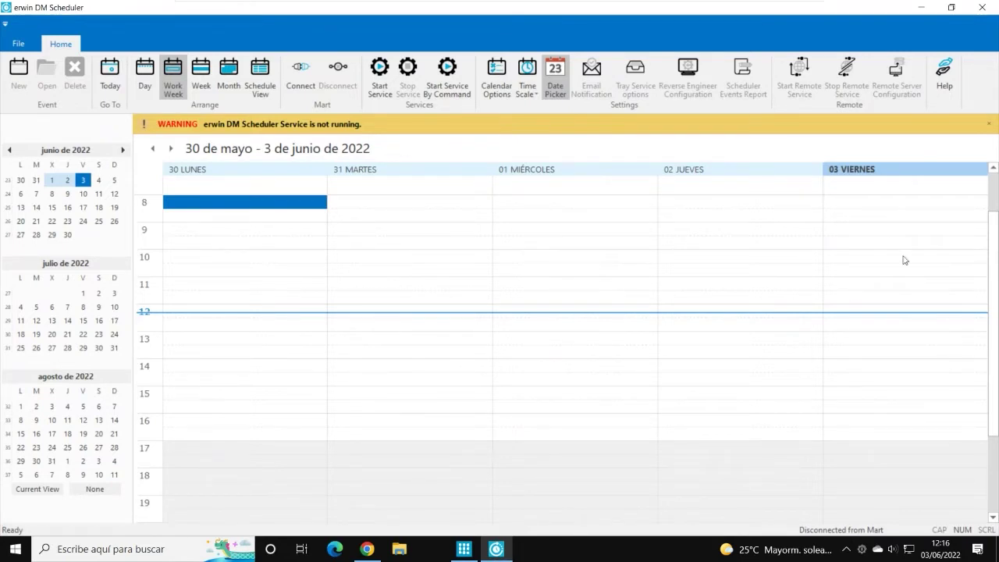
# Step: Start the scheduler service as Local System, then select Friday's 14:00 slot
pyautogui.click(883, 273)
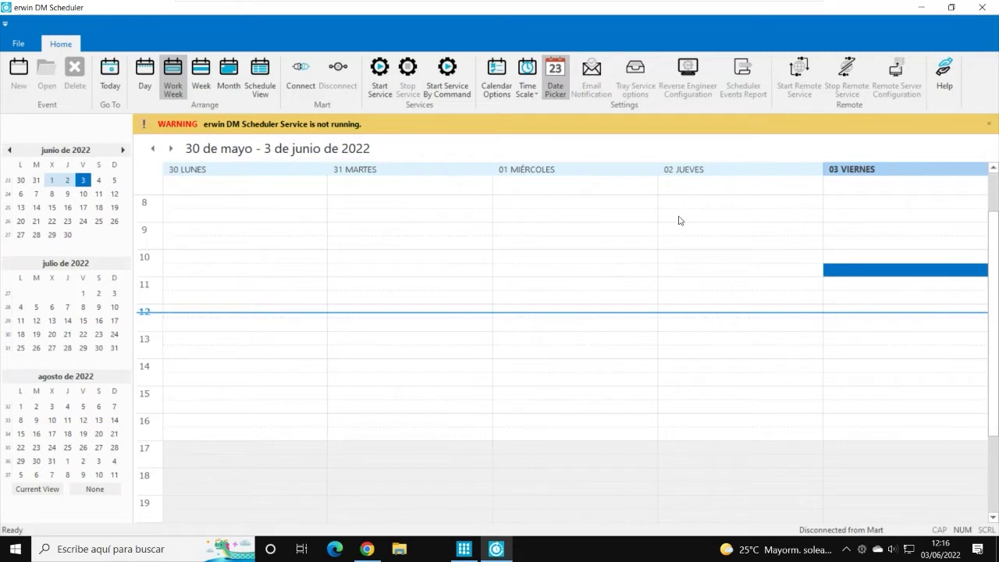
pyautogui.click(380, 70)
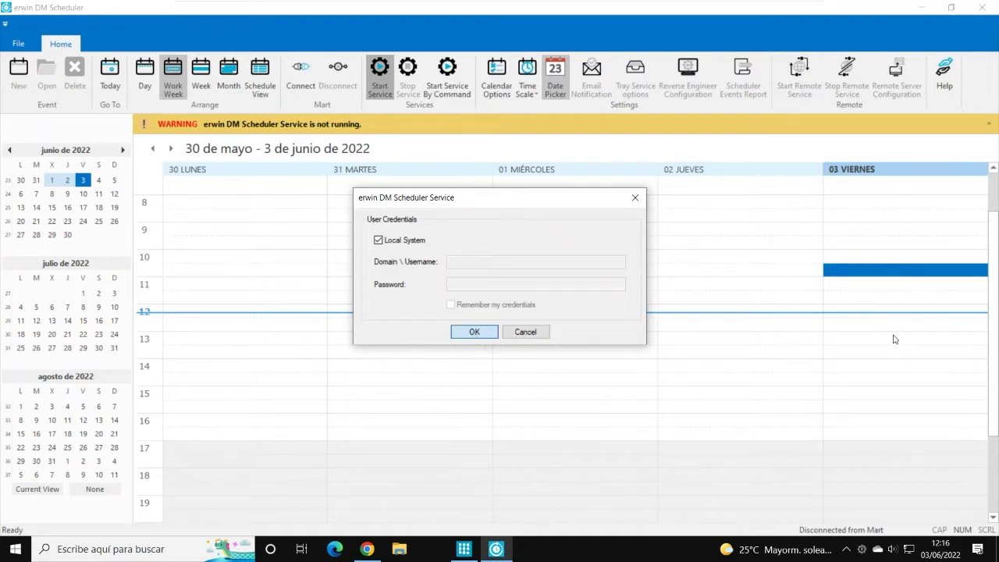
pyautogui.click(473, 332)
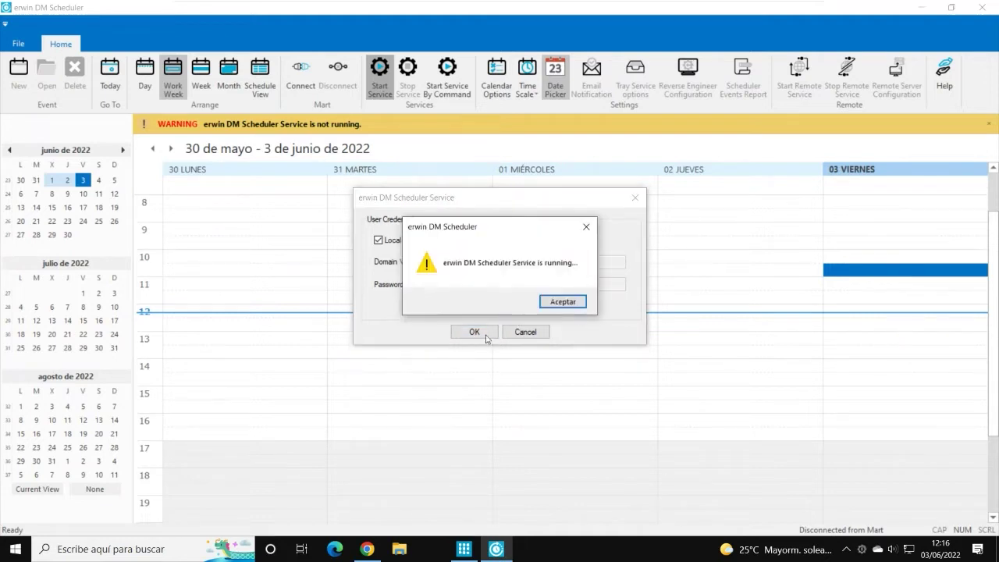
pyautogui.click(578, 308)
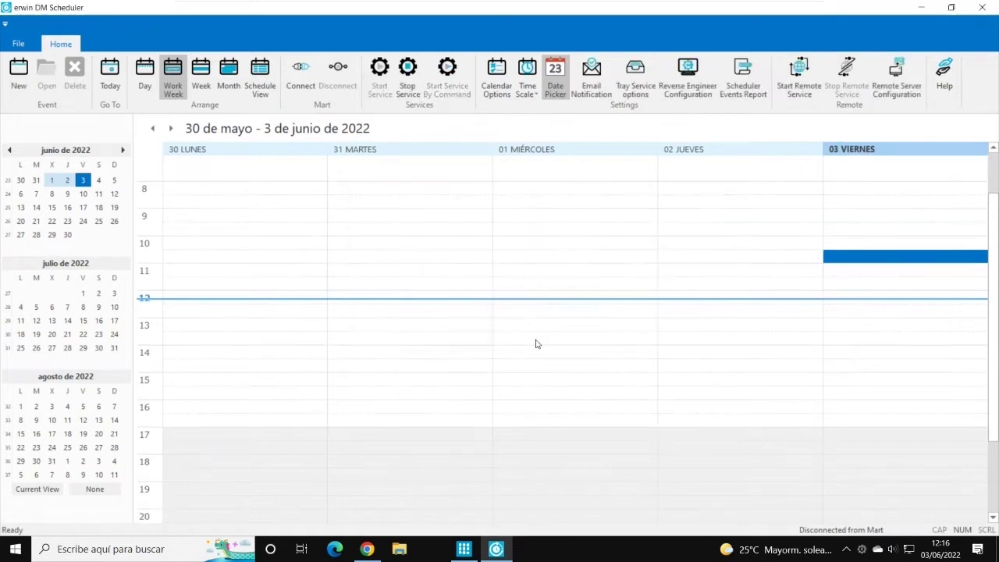
pyautogui.click(878, 353)
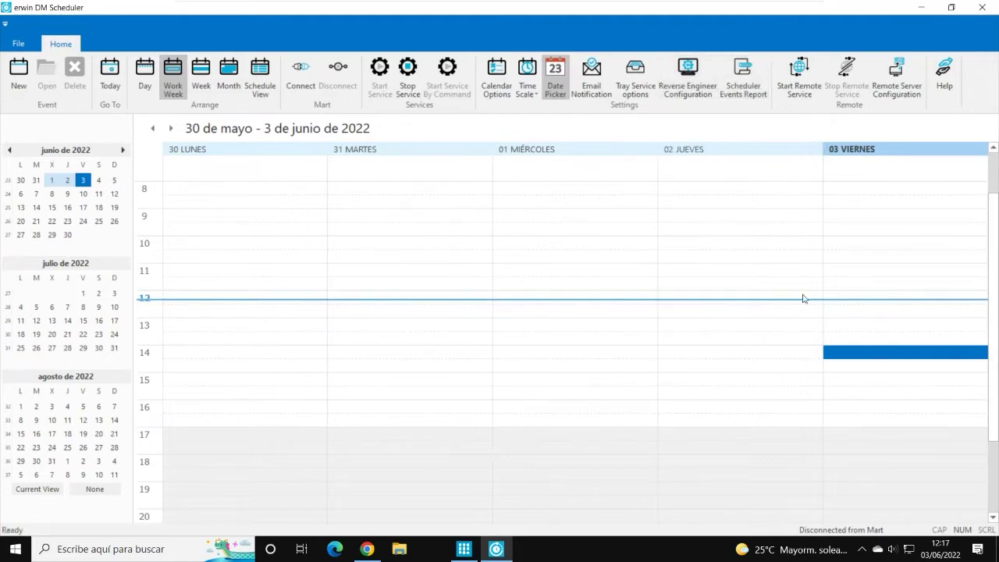
# Step: Create a new job named 'Ingeniería inversa' in the Friday 3 June 14:00 slot
pyautogui.doubleClick(861, 353)
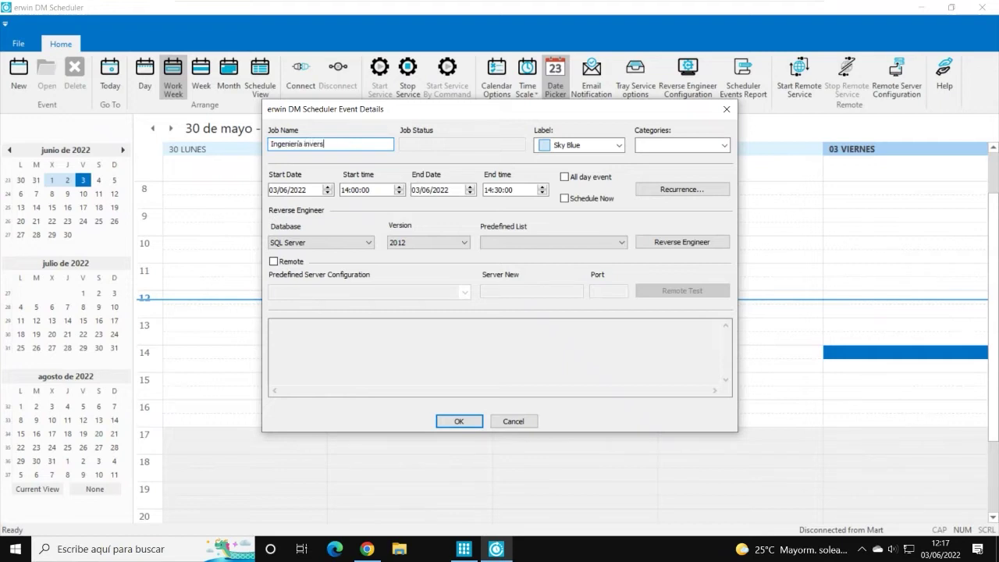
pyautogui.click(724, 145)
pyautogui.click(680, 133)
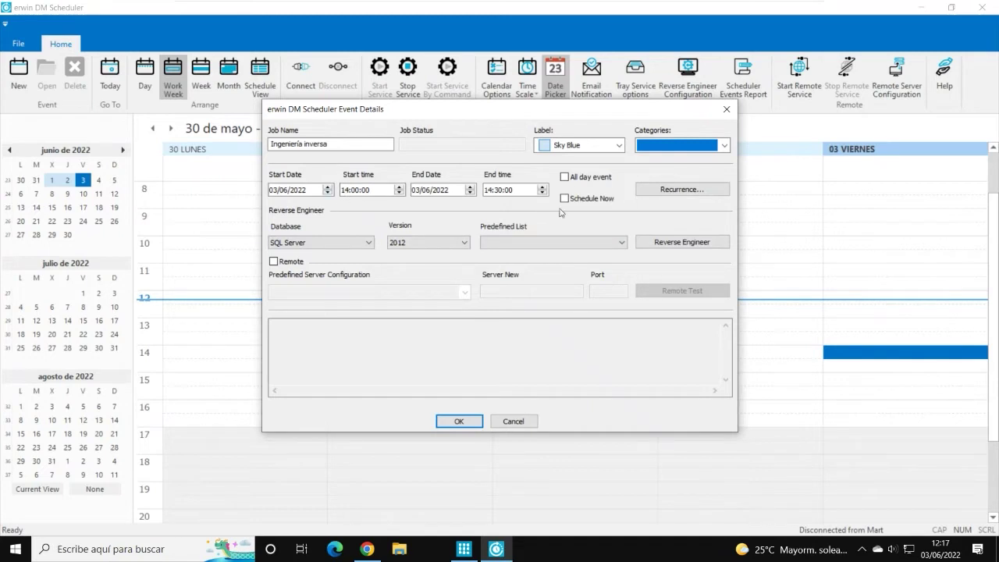
# Step: Set the job to recur weekly Monday through Friday for 10 occurrences
pyautogui.click(648, 192)
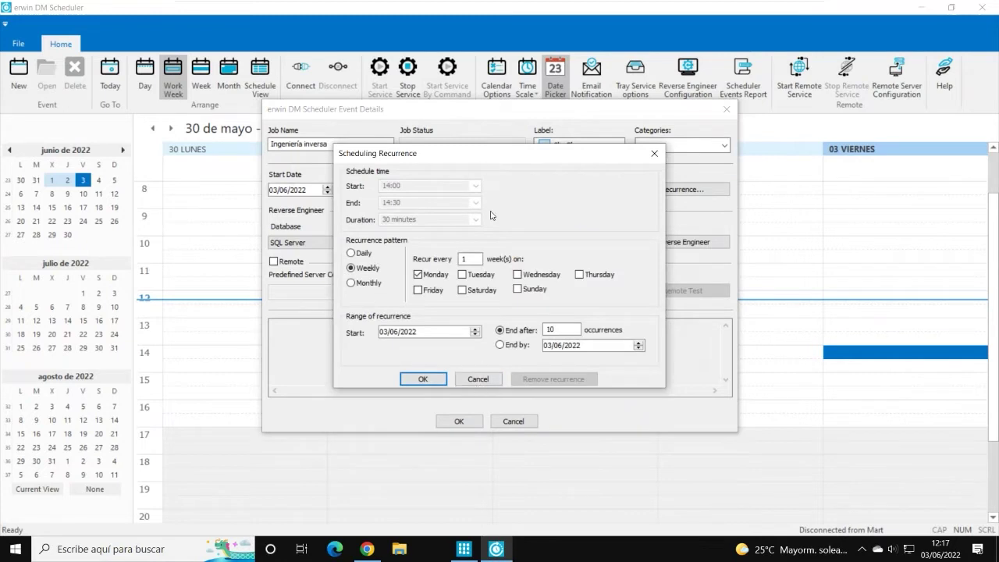
pyautogui.moveTo(475, 160); pyautogui.dragTo(469, 199)
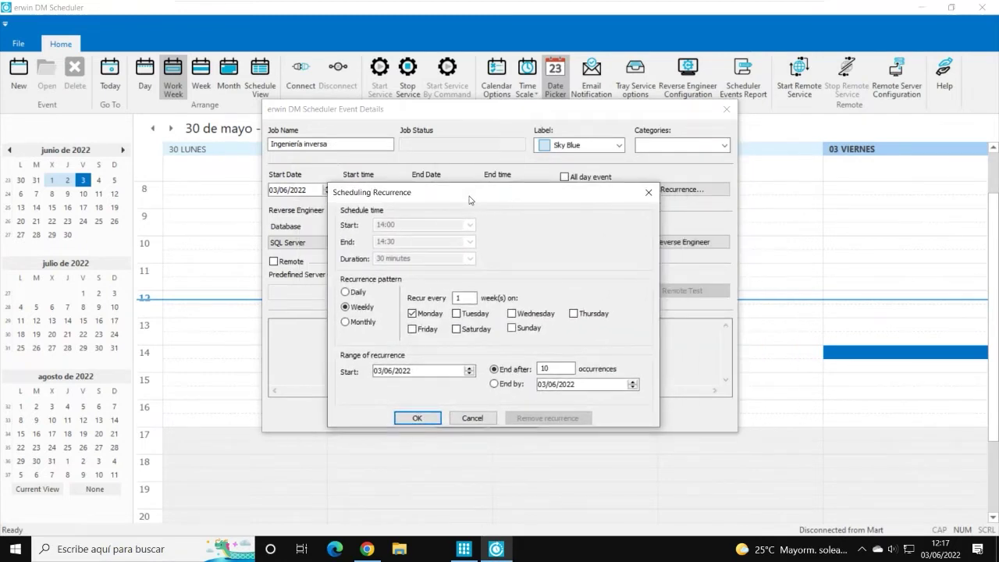
pyautogui.click(457, 316)
pyautogui.click(514, 316)
pyautogui.click(576, 315)
pyautogui.click(413, 329)
pyautogui.click(418, 419)
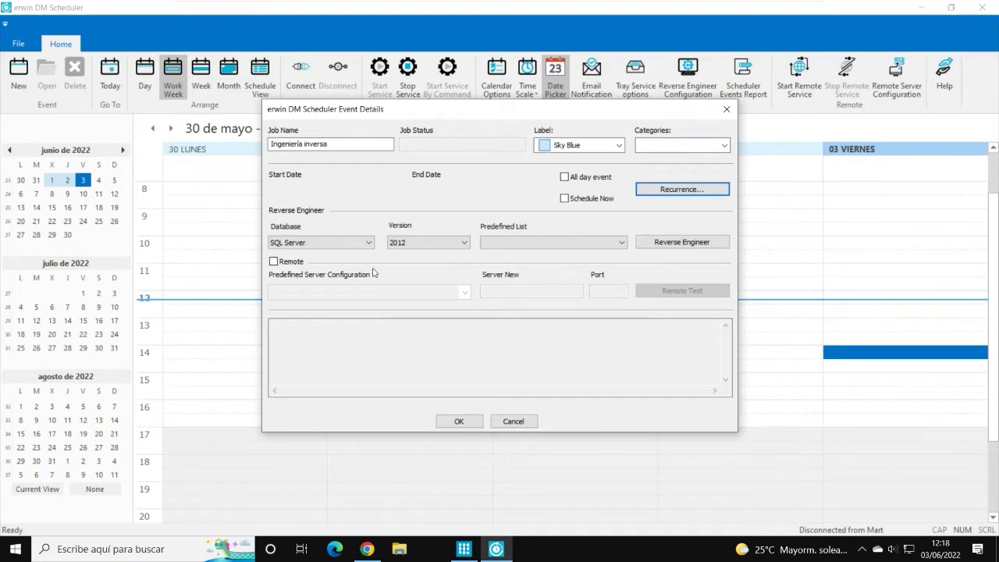
# Step: Check the empty predefined settings list and launch the Reverse Engineering setup
pyautogui.click(622, 243)
pyautogui.click(680, 244)
pyautogui.click(680, 243)
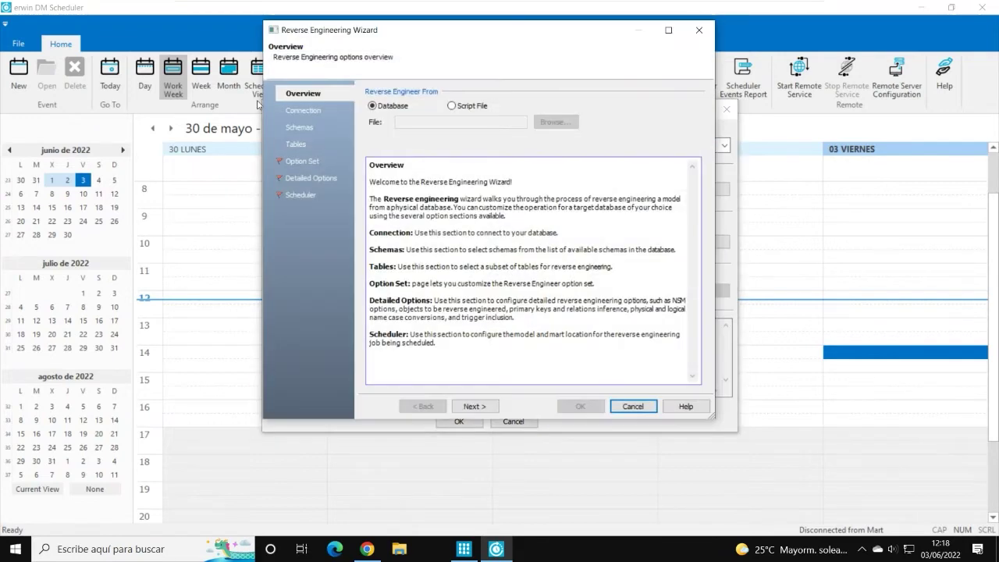
# Step: Enter the password on the Connection page and try moving on to schema selection
pyautogui.click(294, 117)
pyautogui.click(442, 152)
pyautogui.click(451, 152)
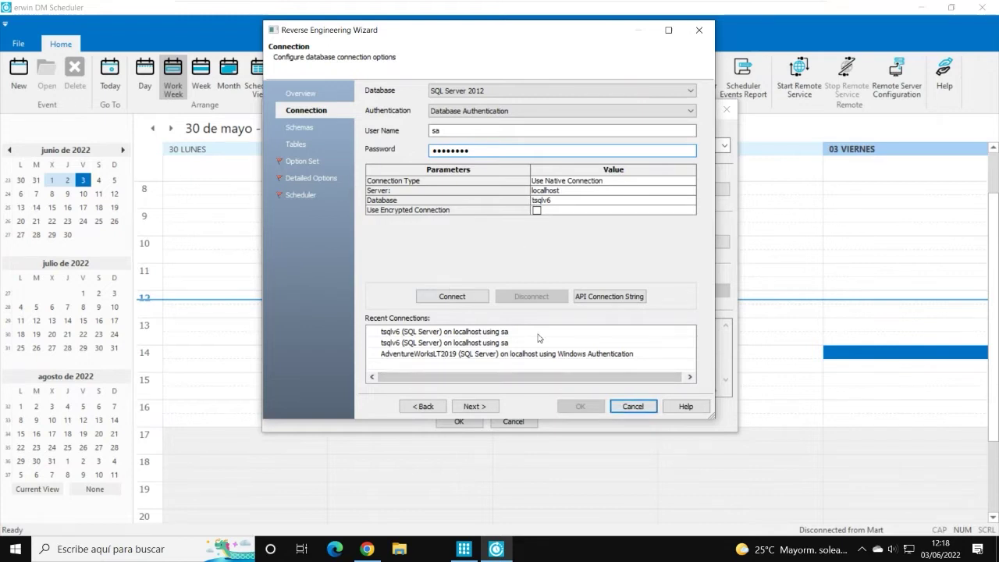
pyautogui.click(475, 407)
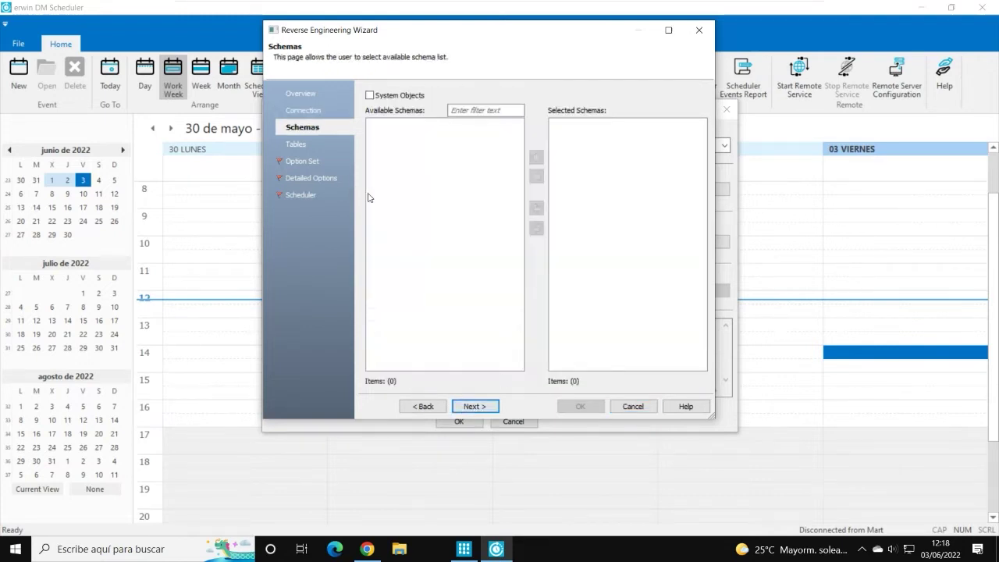
pyautogui.click(303, 112)
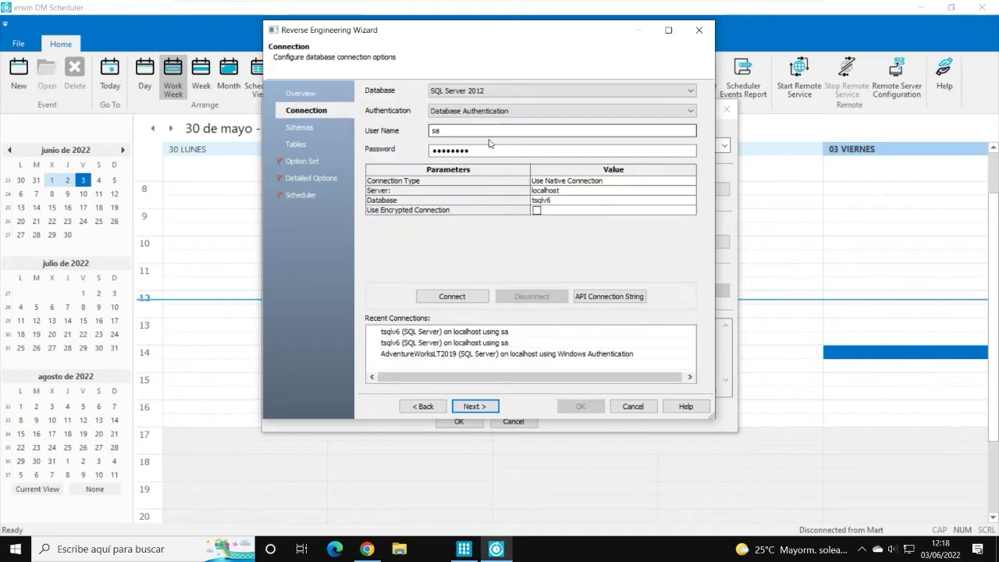
# Step: Dismiss the connection error, retype the password and connect to tsqlv6 on localhost
pyautogui.click(473, 298)
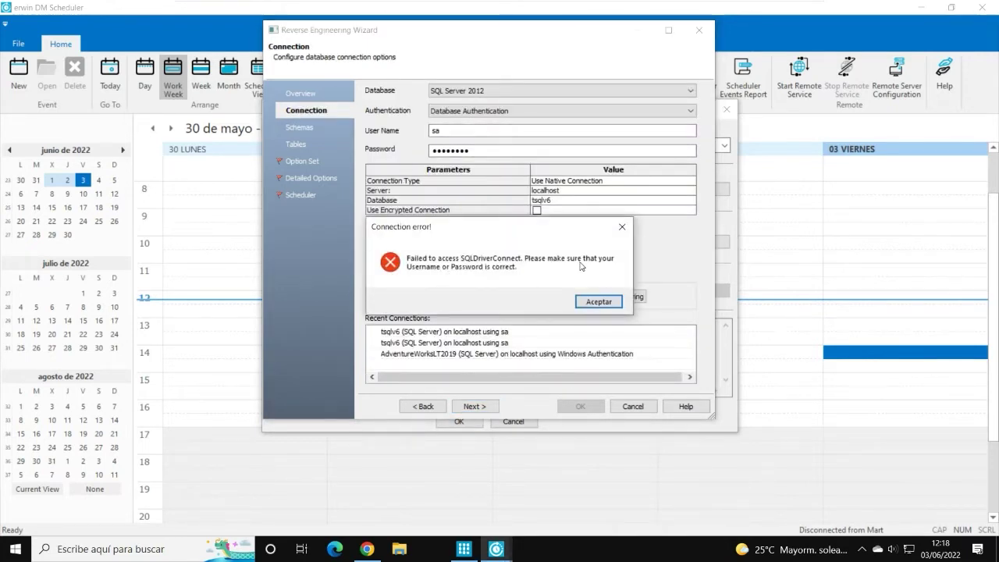
pyautogui.click(598, 303)
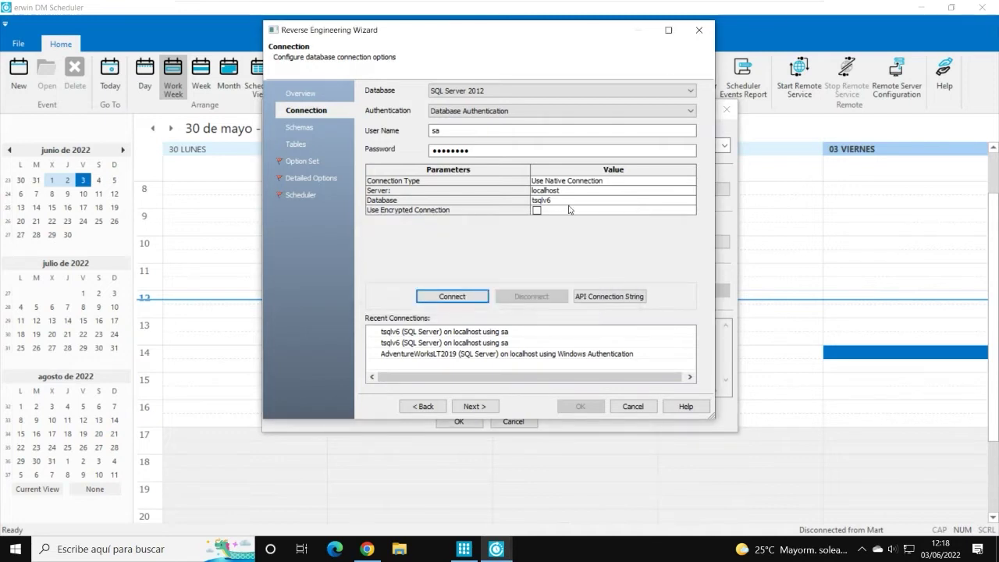
pyautogui.moveTo(484, 151); pyautogui.dragTo(394, 150)
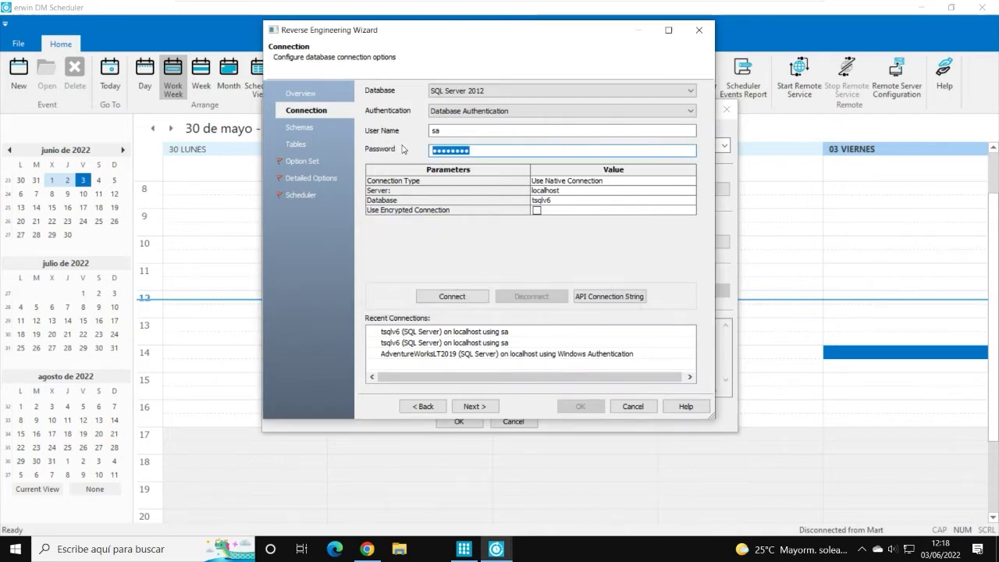
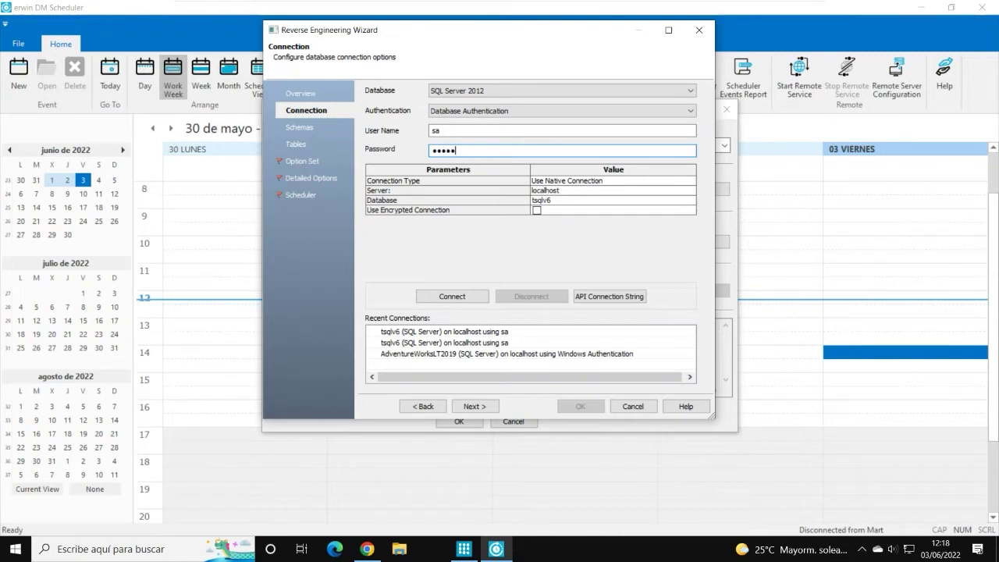
pyautogui.click(463, 296)
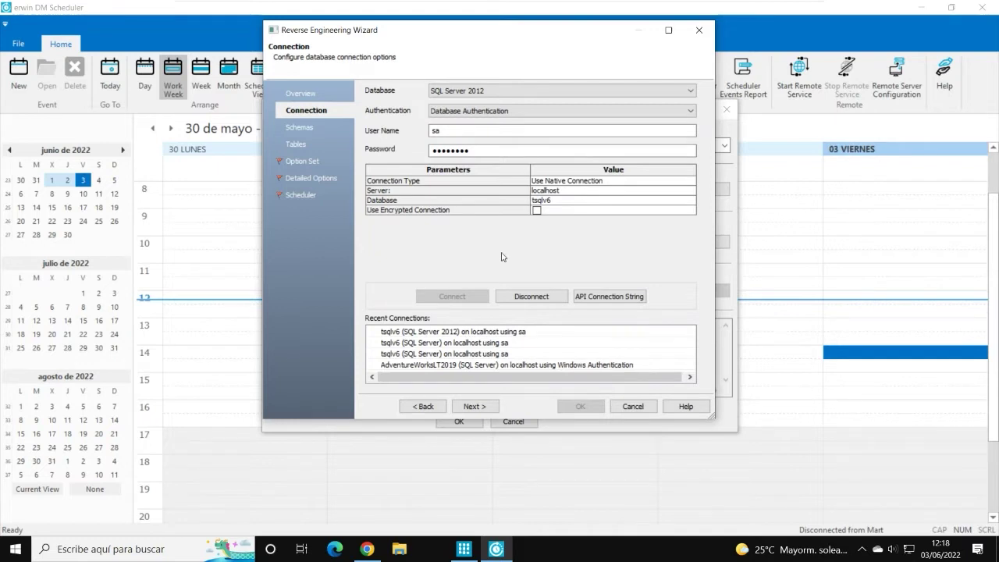
pyautogui.click(466, 406)
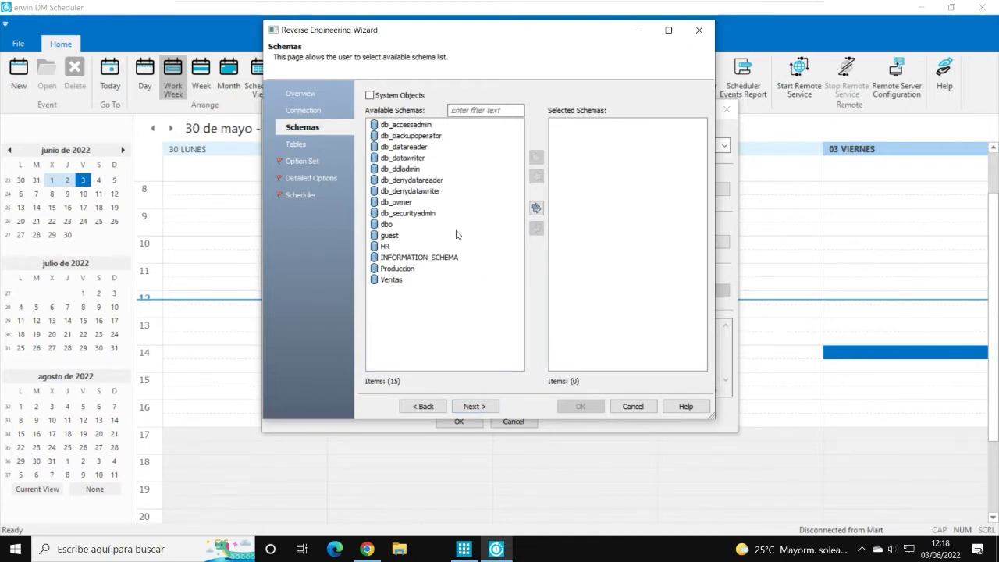
# Step: Add the HR, Produccion and Ventas schemas to Selected Schemas
pyautogui.doubleClick(385, 247)
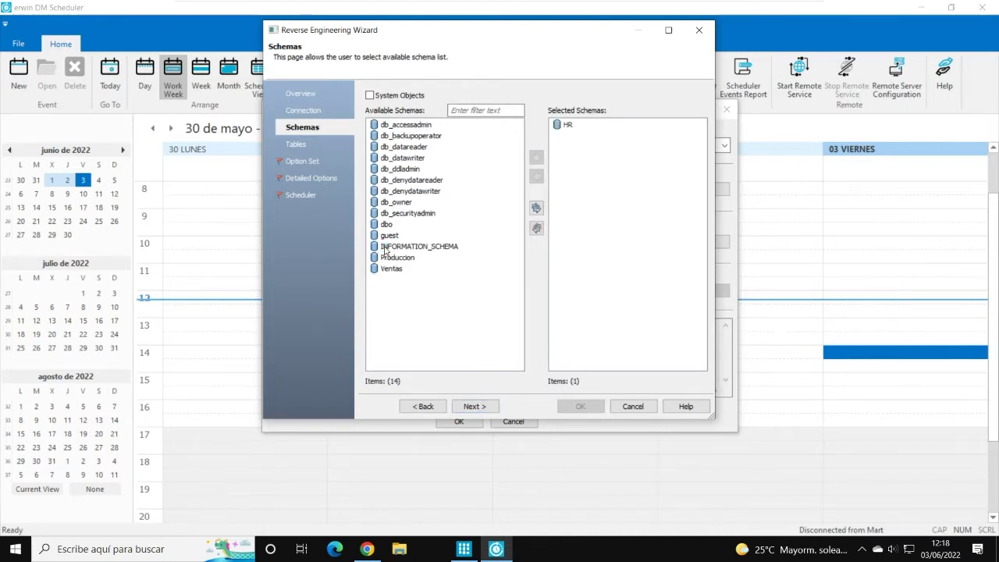
pyautogui.doubleClick(390, 259)
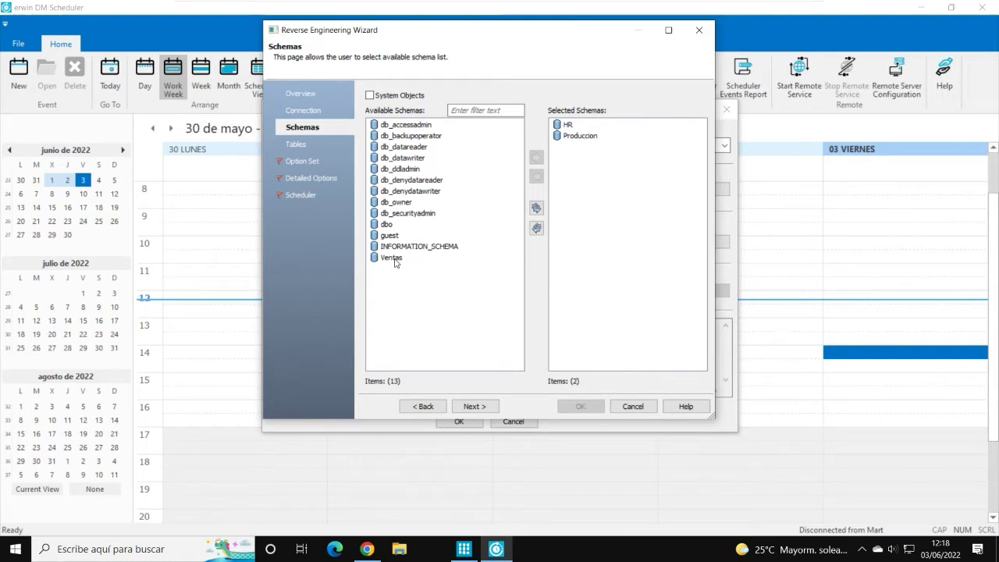
pyautogui.doubleClick(388, 259)
pyautogui.click(474, 406)
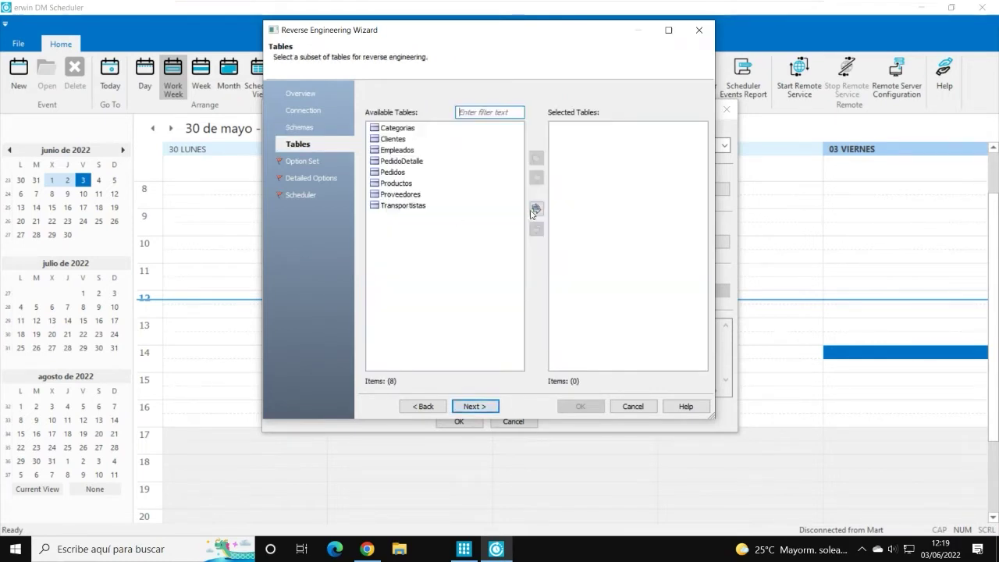
# Step: Include all eight tables and step past Option Set and Detailed Options to the Scheduler step
pyautogui.click(537, 215)
pyautogui.click(475, 406)
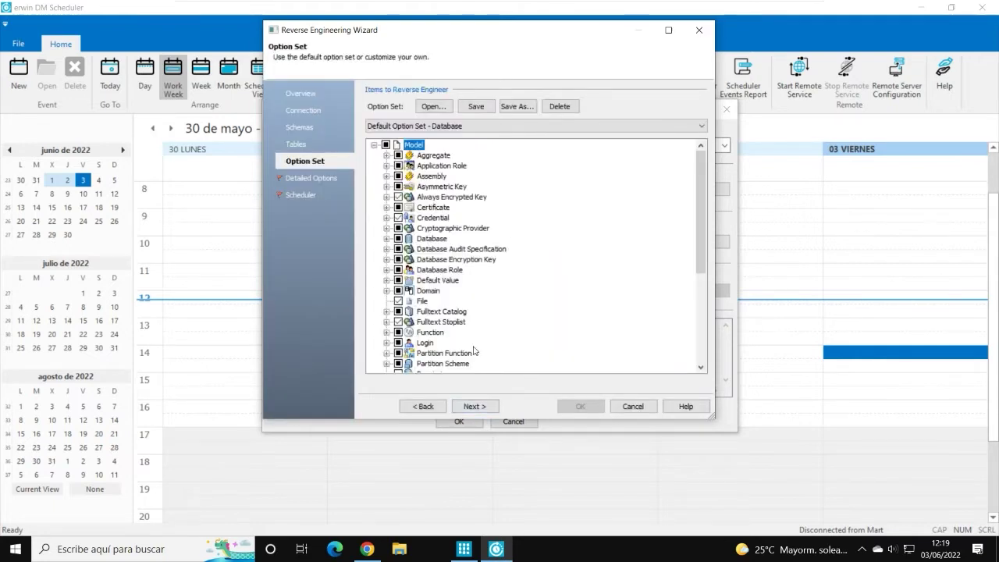
pyautogui.click(483, 408)
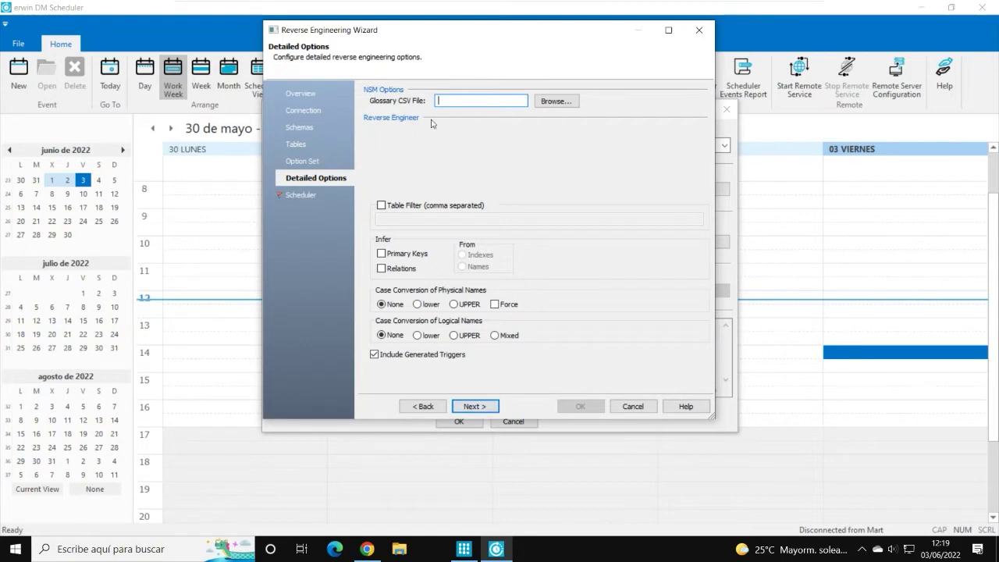
pyautogui.click(478, 409)
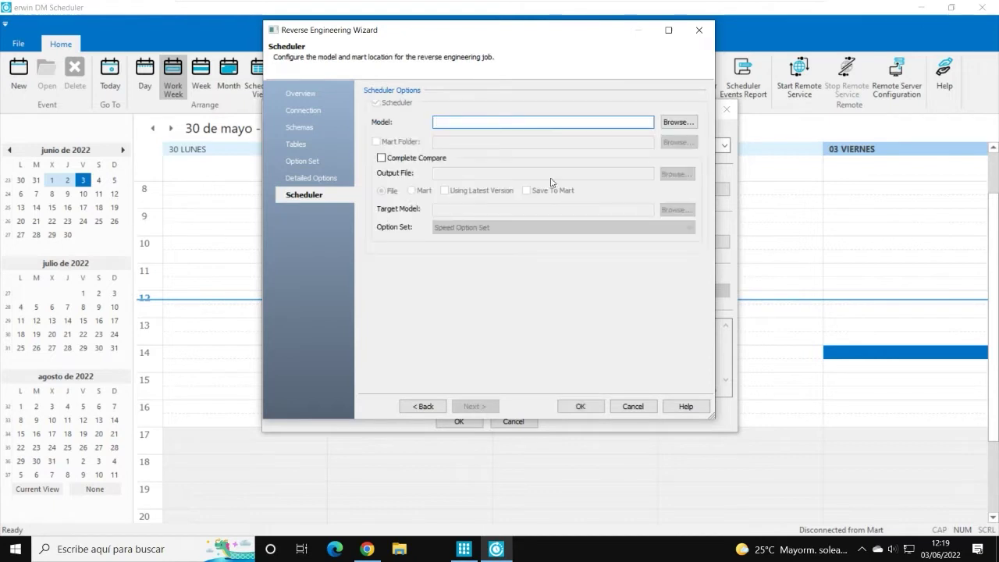
# Step: Leave the model file location and complete compare unchanged, then cancel the wizard and the job details
pyautogui.moveTo(508, 42); pyautogui.dragTo(513, 62)
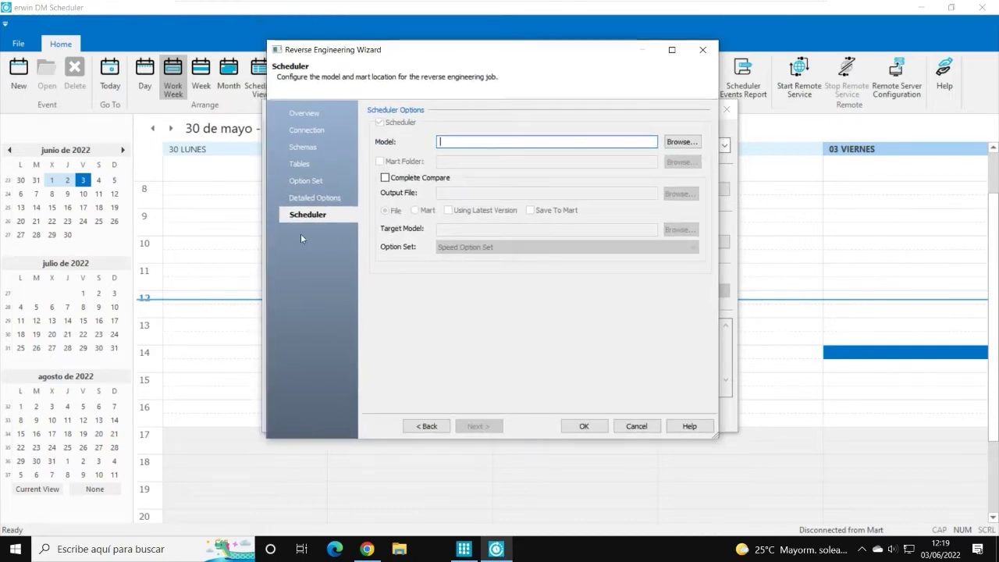
pyautogui.click(688, 143)
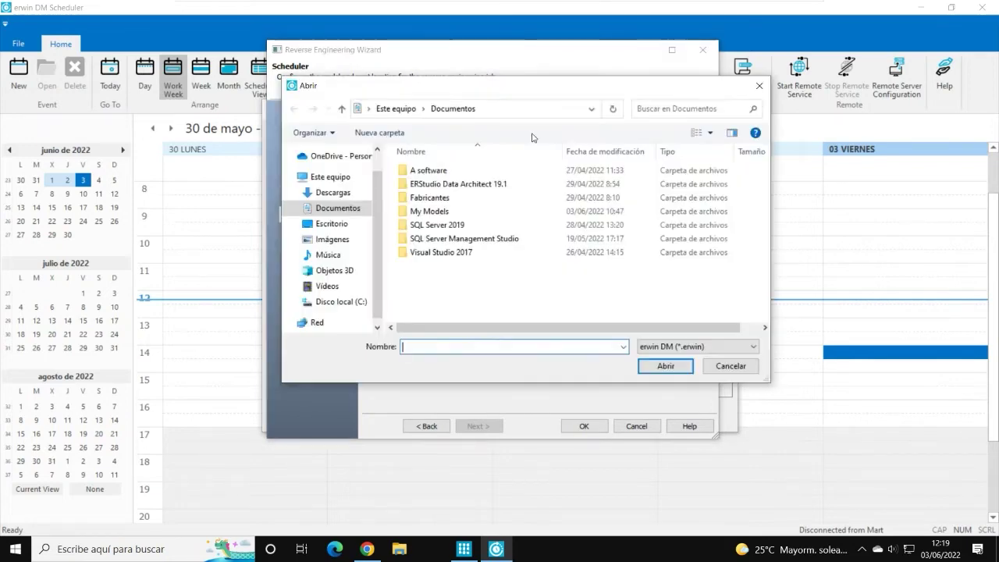
pyautogui.click(721, 365)
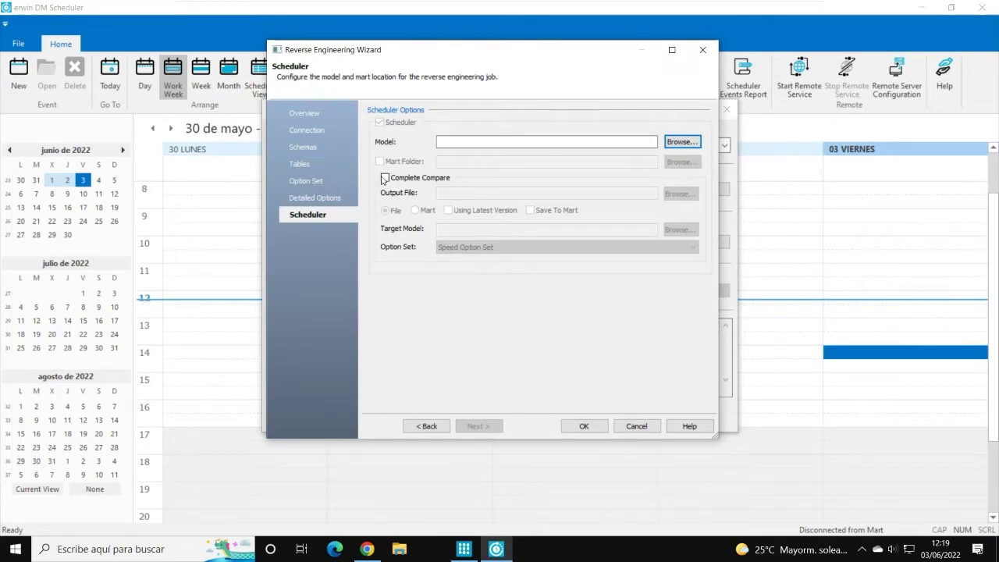
pyautogui.click(385, 178)
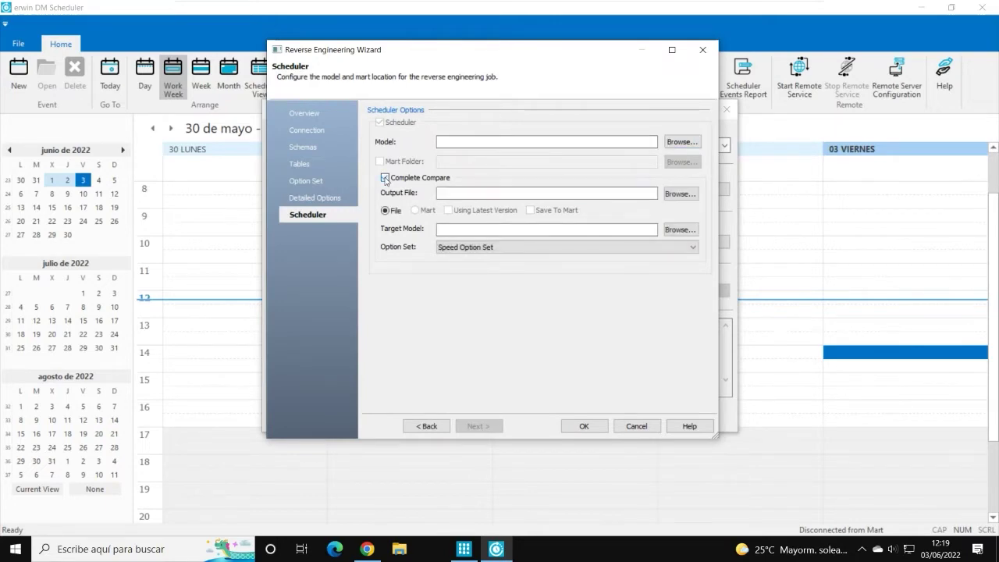
pyautogui.click(385, 178)
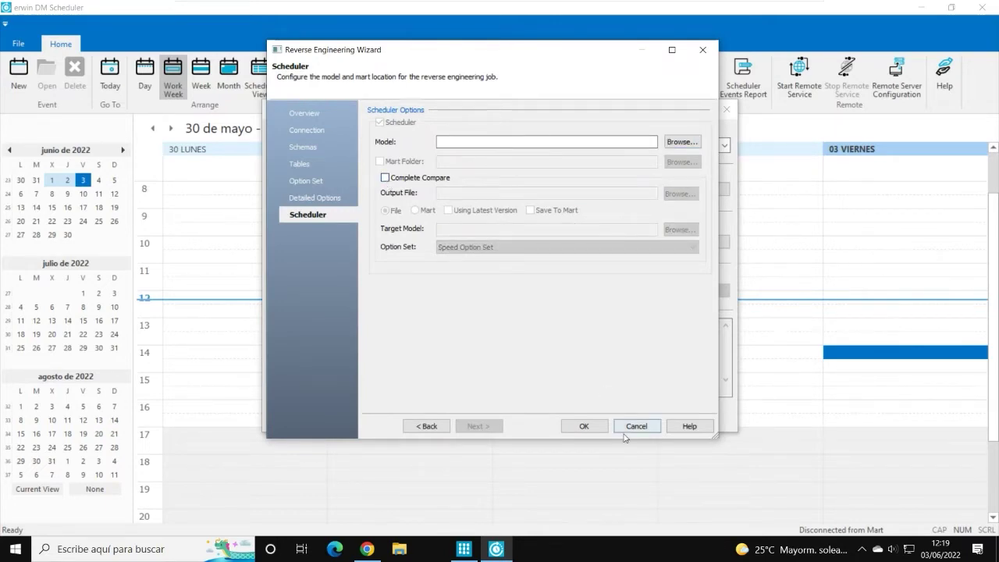
pyautogui.click(636, 427)
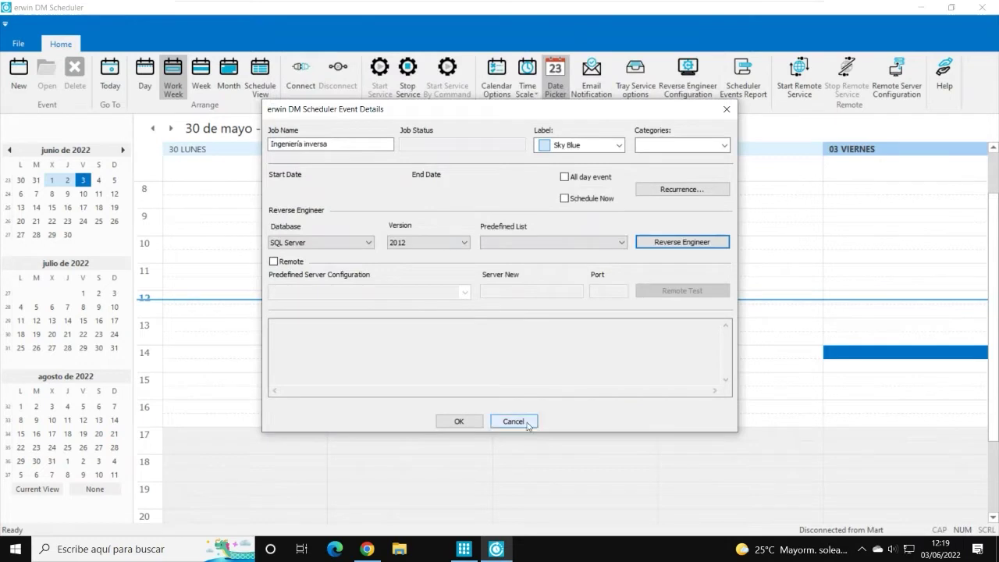
pyautogui.click(513, 420)
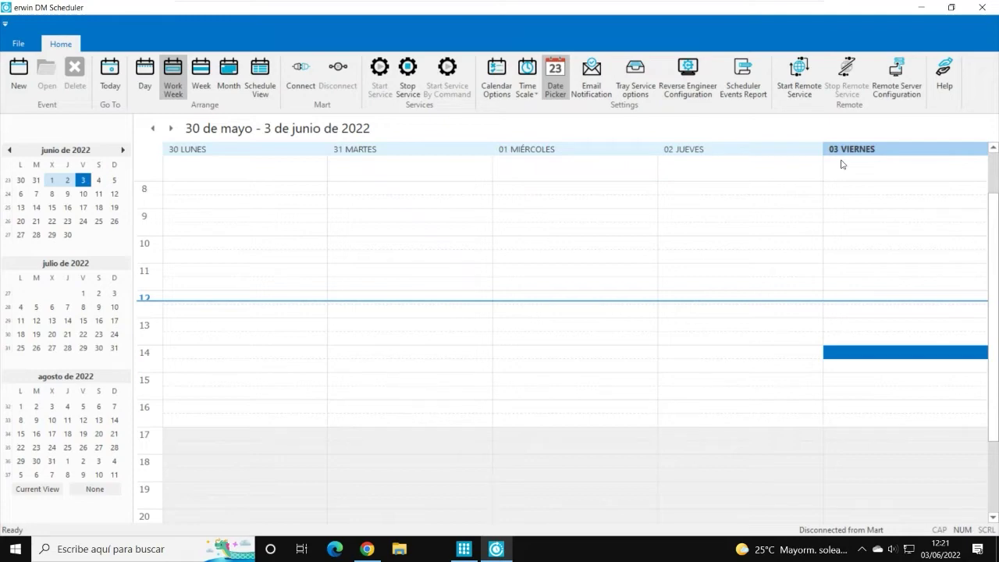
# Step: Start the remote service and close erwin DM Scheduler to return to the eMovies diagram
pyautogui.click(800, 82)
pyautogui.click(982, 8)
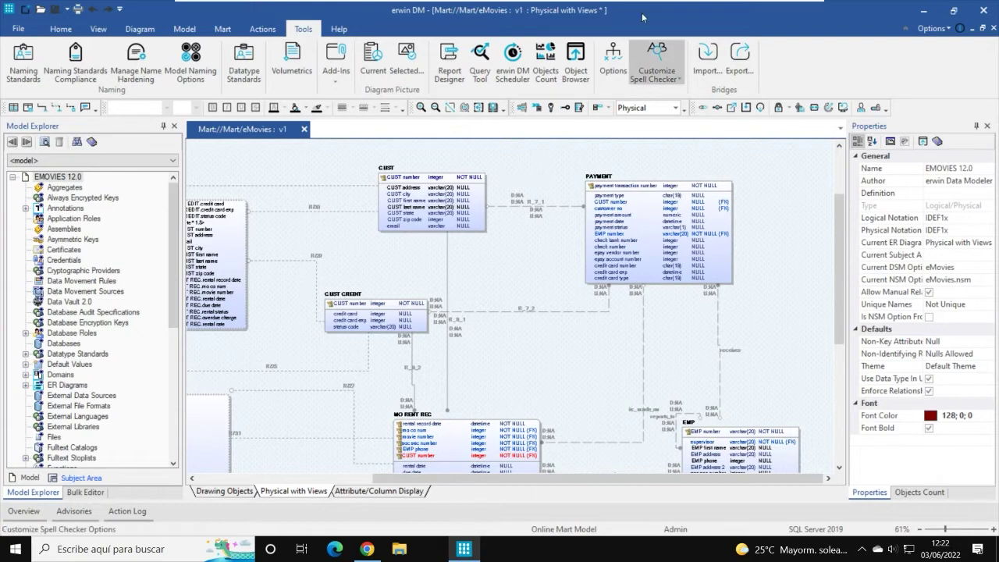
# Step: Open Table Properties for the CUST entity from its context menu
pyautogui.click(434, 179)
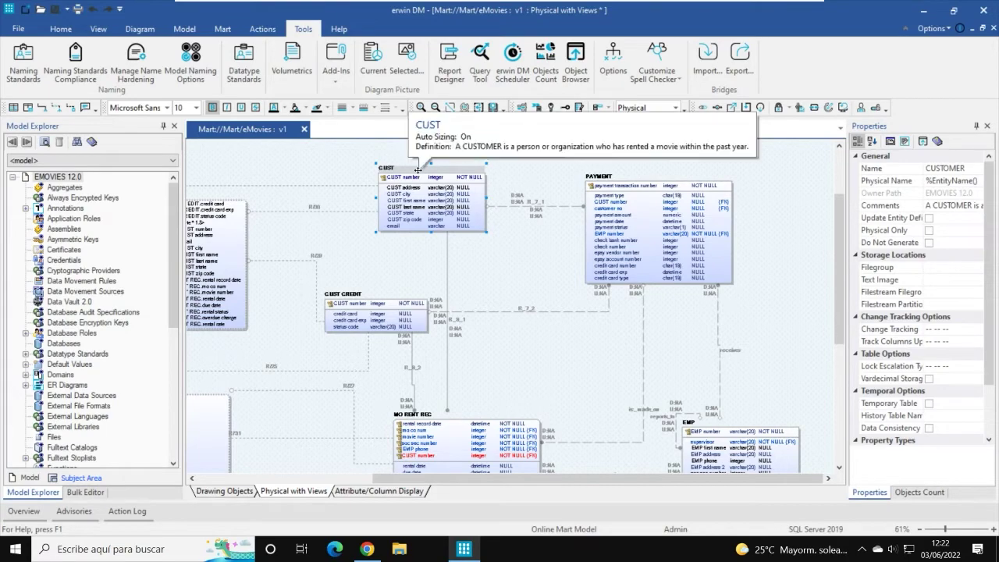
pyautogui.rightClick(419, 171)
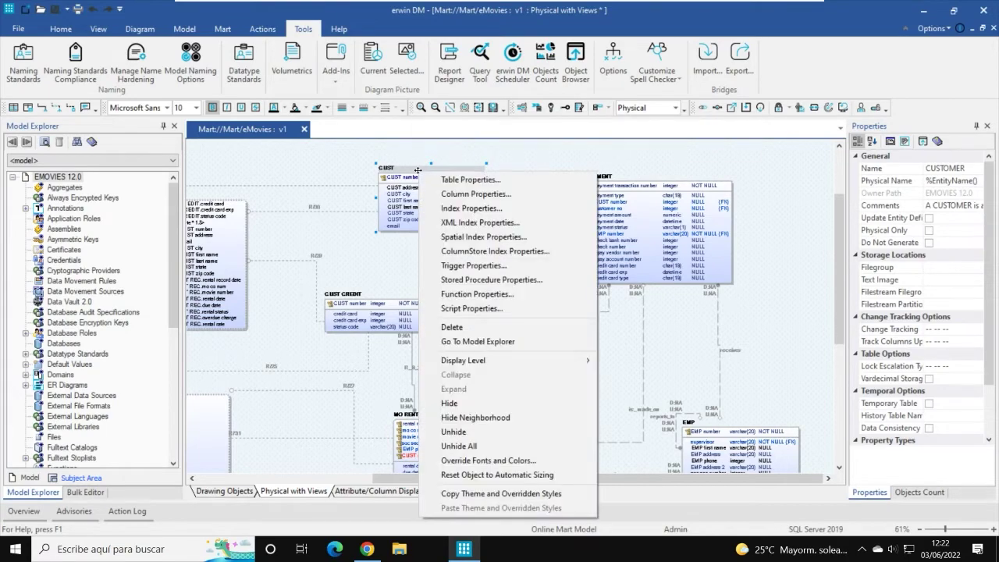
pyautogui.click(459, 179)
# Step: Set the CUST table's schema to dbo
pyautogui.moveTo(349, 34); pyautogui.dragTo(483, 42)
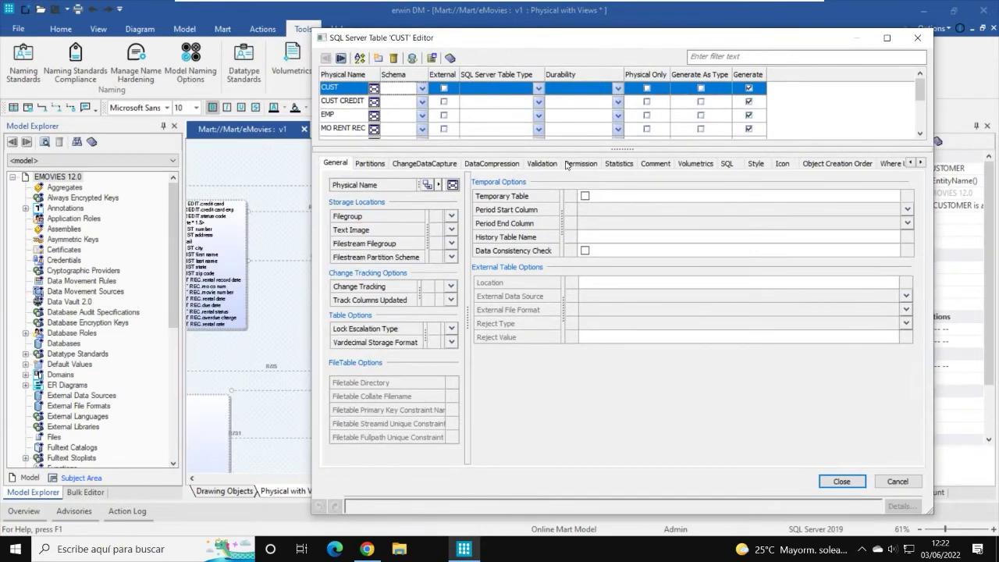
pyautogui.moveTo(547, 42); pyautogui.dragTo(446, 32)
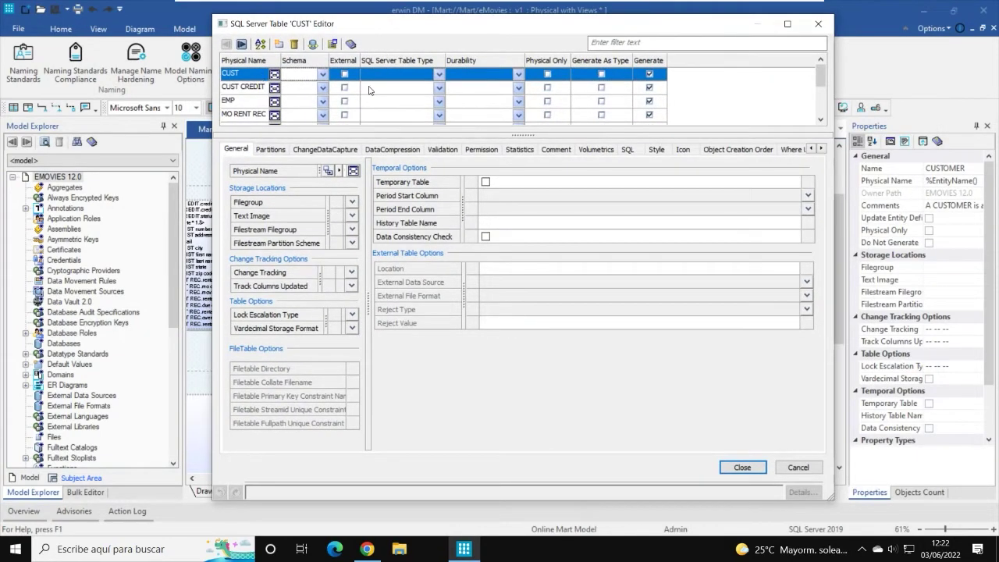
pyautogui.click(322, 75)
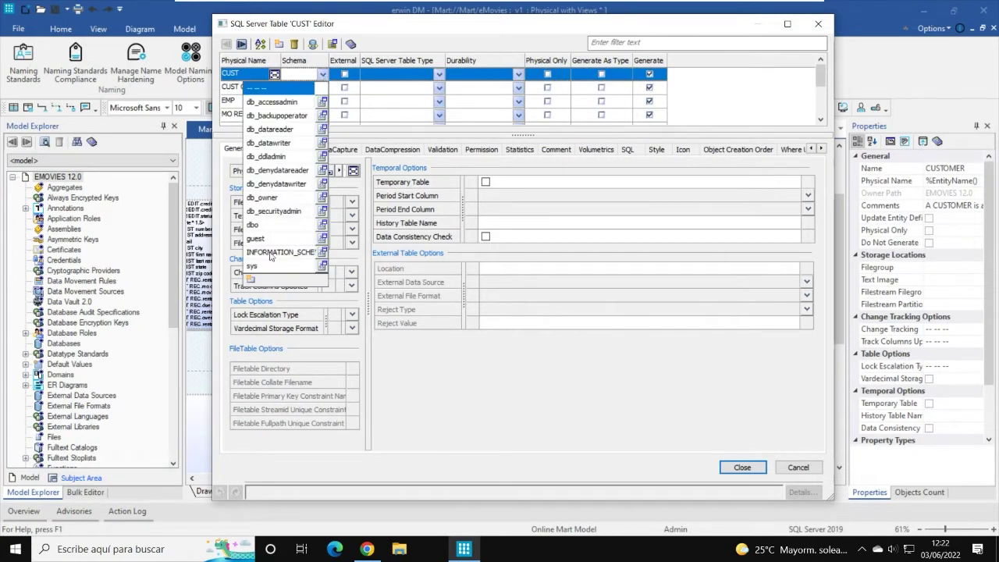
pyautogui.click(258, 226)
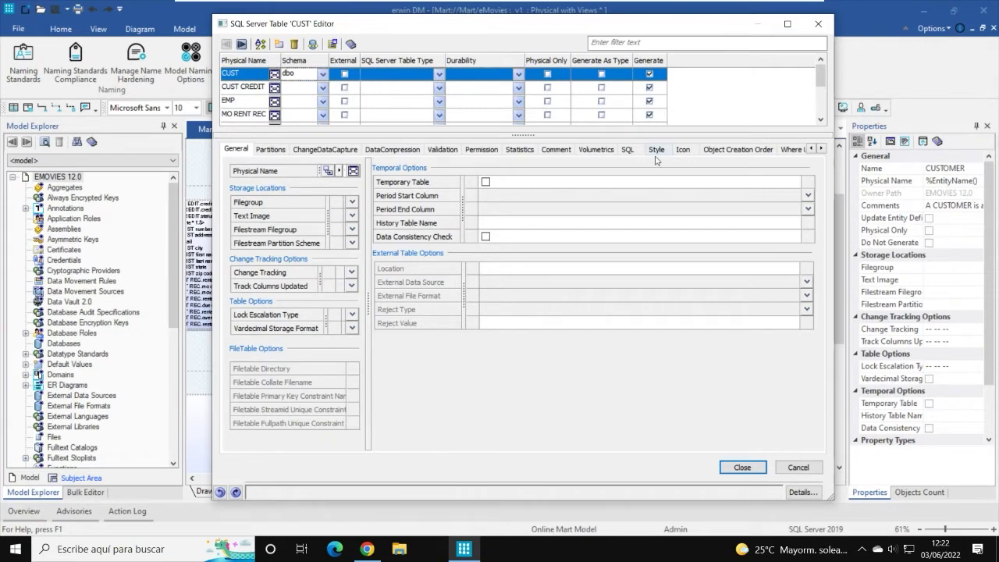
# Step: Browse CUST's editor tabs from Partitions and Compression through SQL, Creation Order and Where Used
pyautogui.click(271, 150)
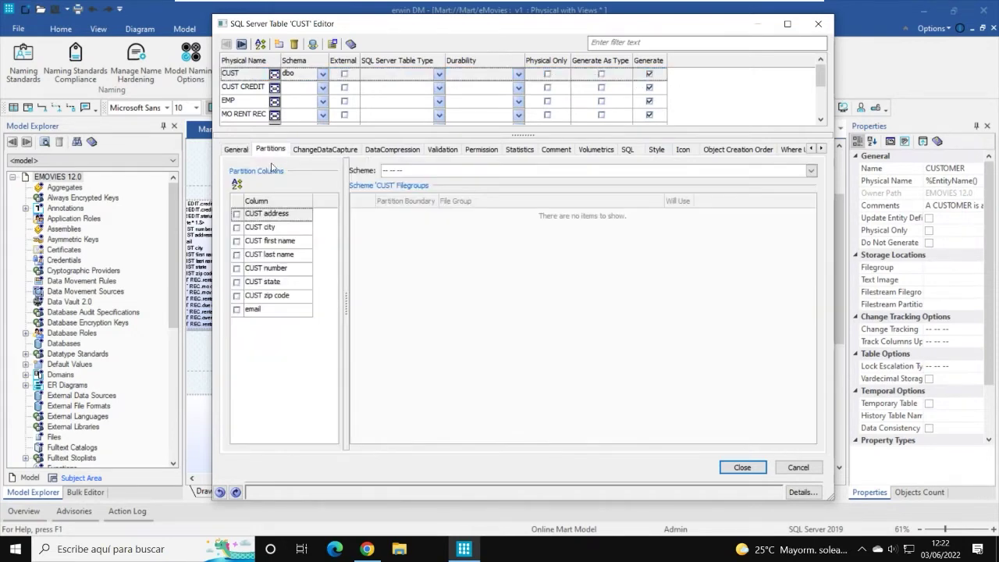
pyautogui.click(316, 150)
pyautogui.click(390, 152)
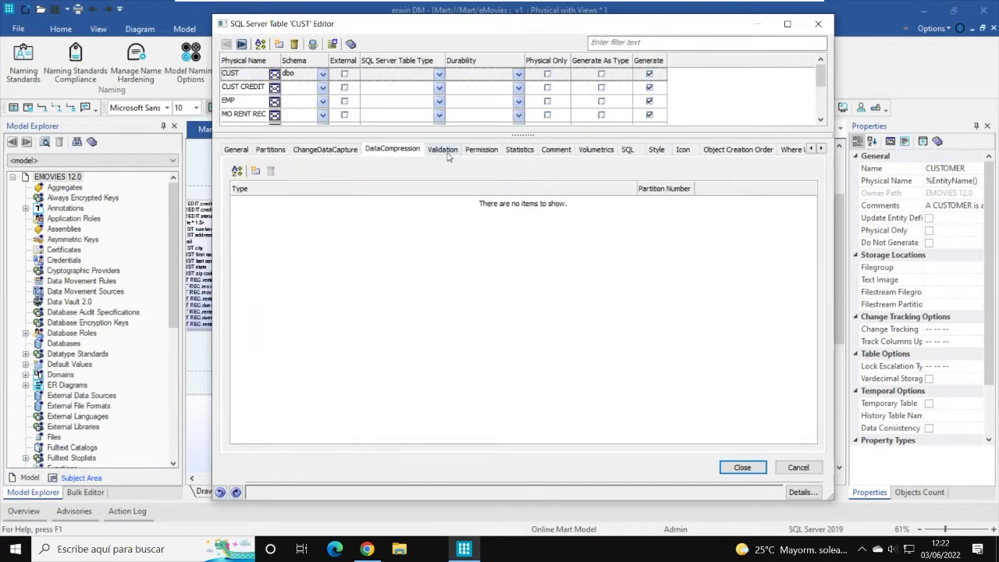
pyautogui.click(446, 153)
pyautogui.click(479, 153)
pyautogui.click(518, 153)
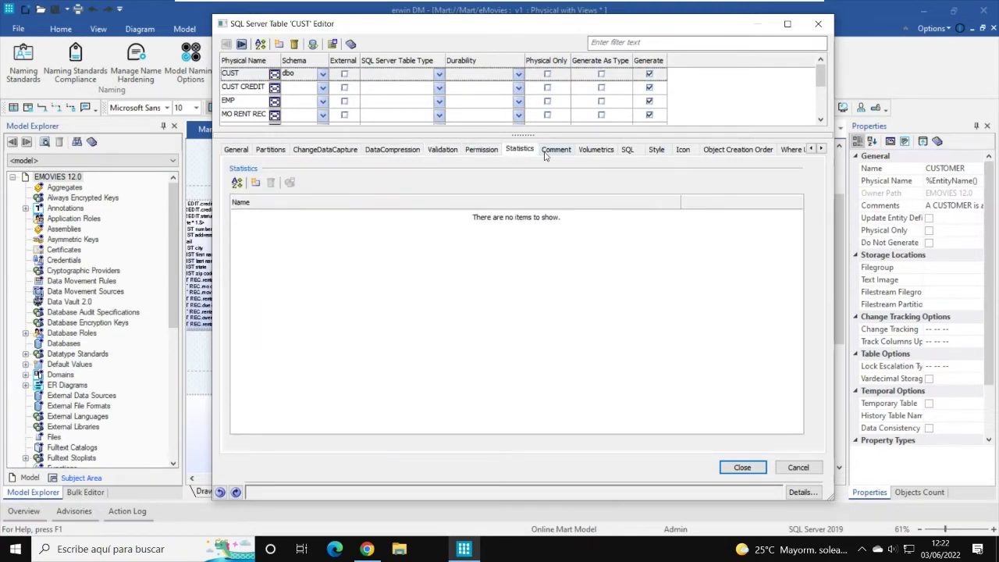
pyautogui.click(550, 153)
pyautogui.click(598, 153)
pyautogui.click(632, 152)
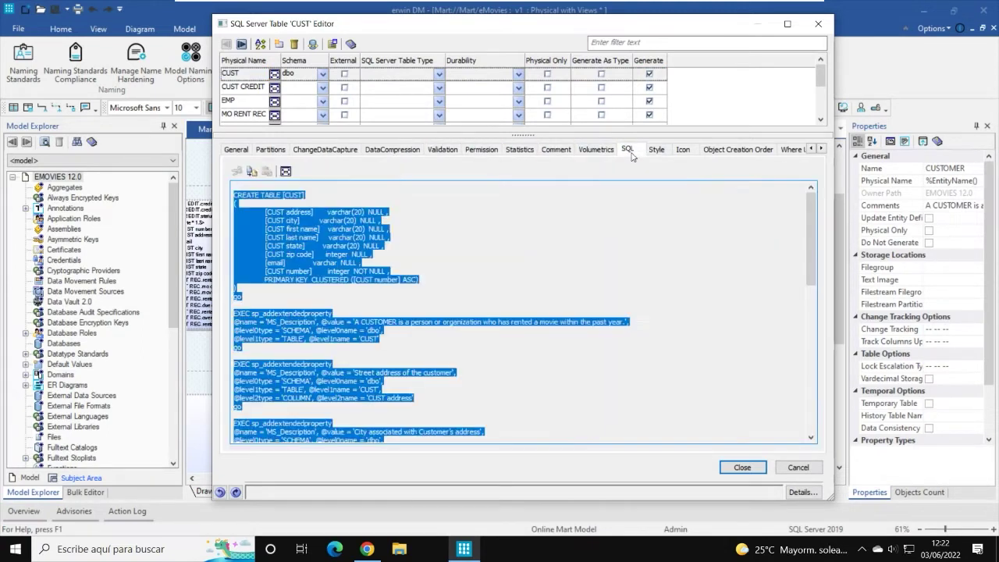
pyautogui.click(661, 151)
pyautogui.click(685, 152)
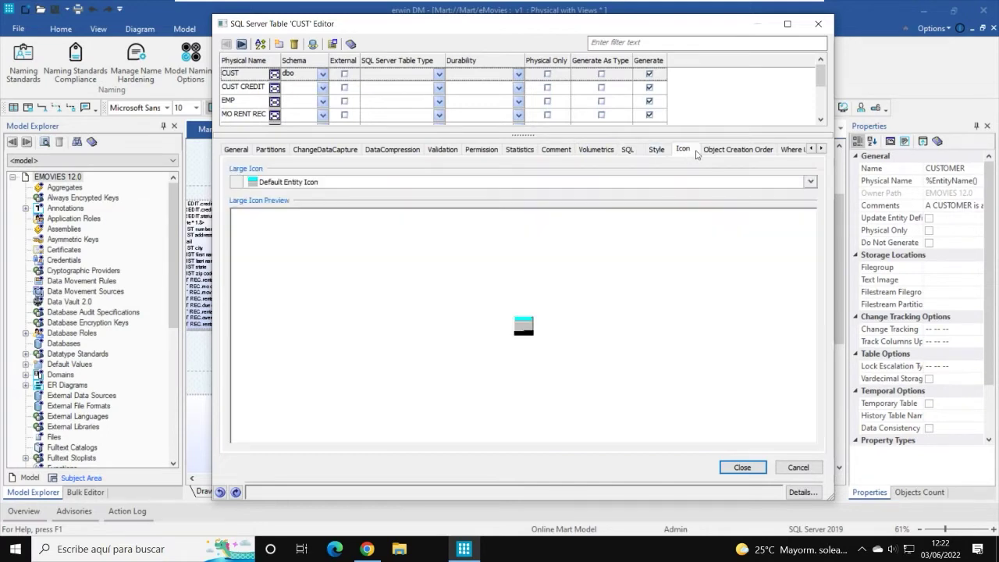
pyautogui.click(737, 156)
pyautogui.click(791, 150)
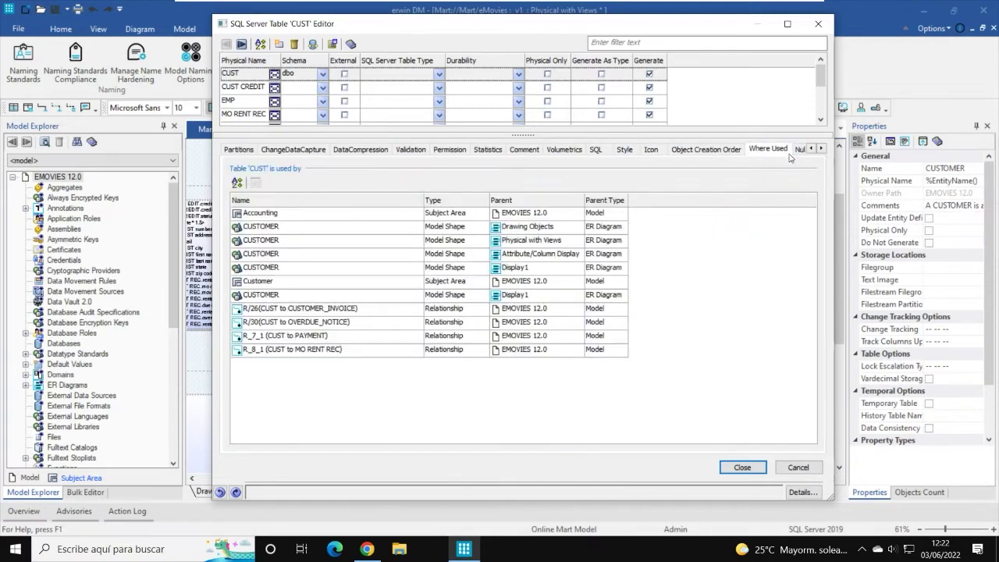
# Step: Scroll the tab strip, then return to CUST's General tab
pyautogui.click(821, 149)
pyautogui.click(821, 149)
pyautogui.click(821, 149)
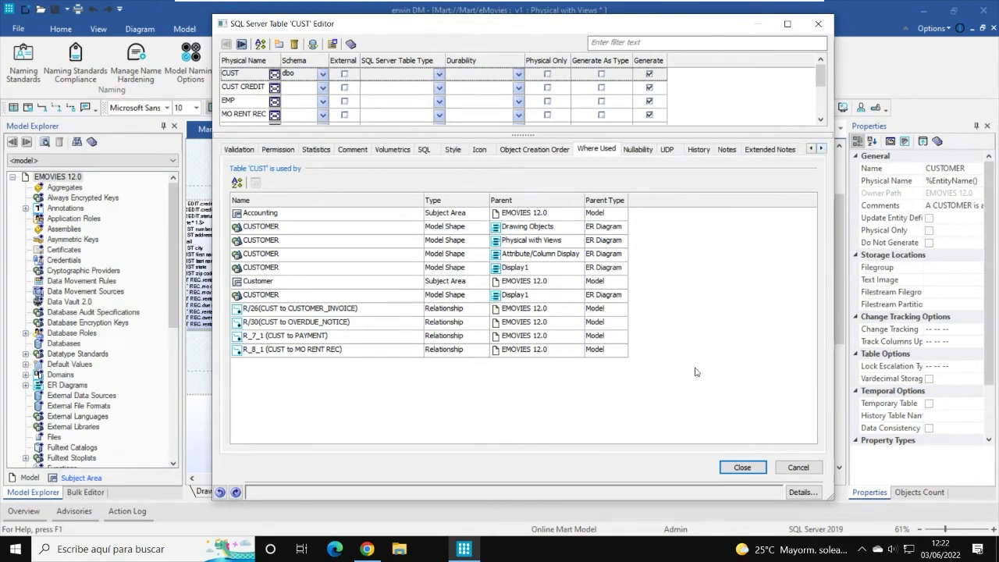
pyautogui.click(811, 149)
pyautogui.click(812, 149)
pyautogui.click(811, 149)
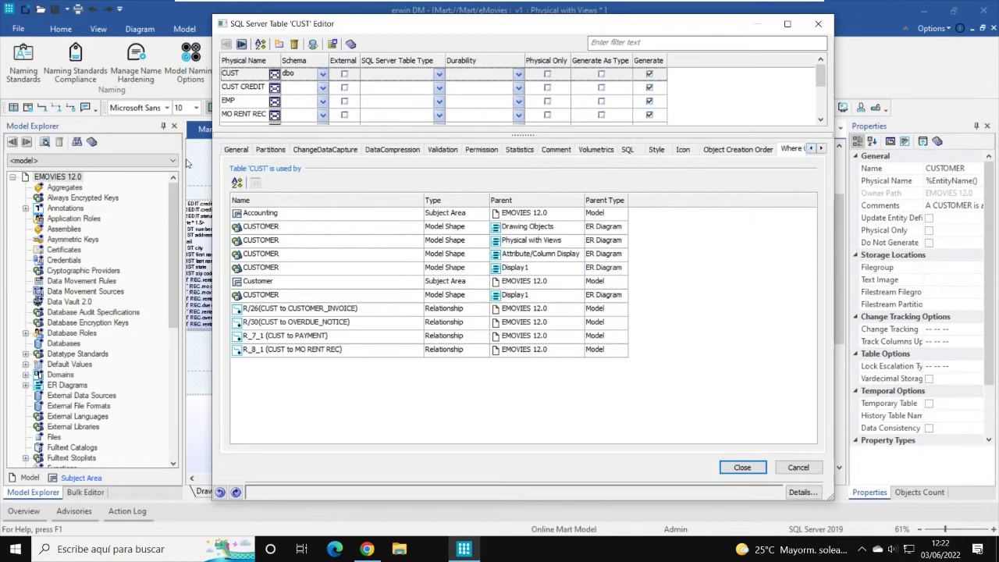
pyautogui.click(237, 149)
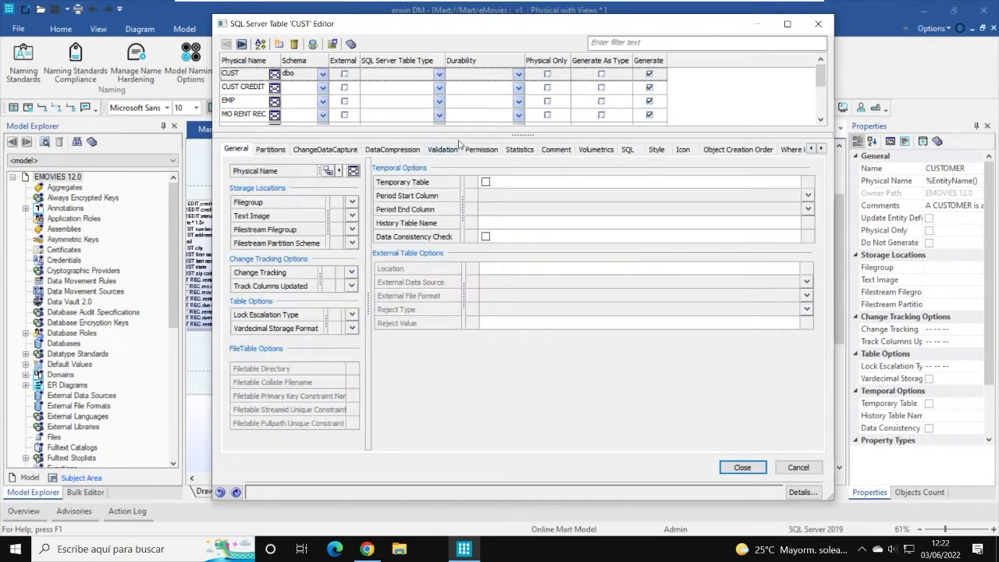
pyautogui.moveTo(420, 30); pyautogui.dragTo(481, 32)
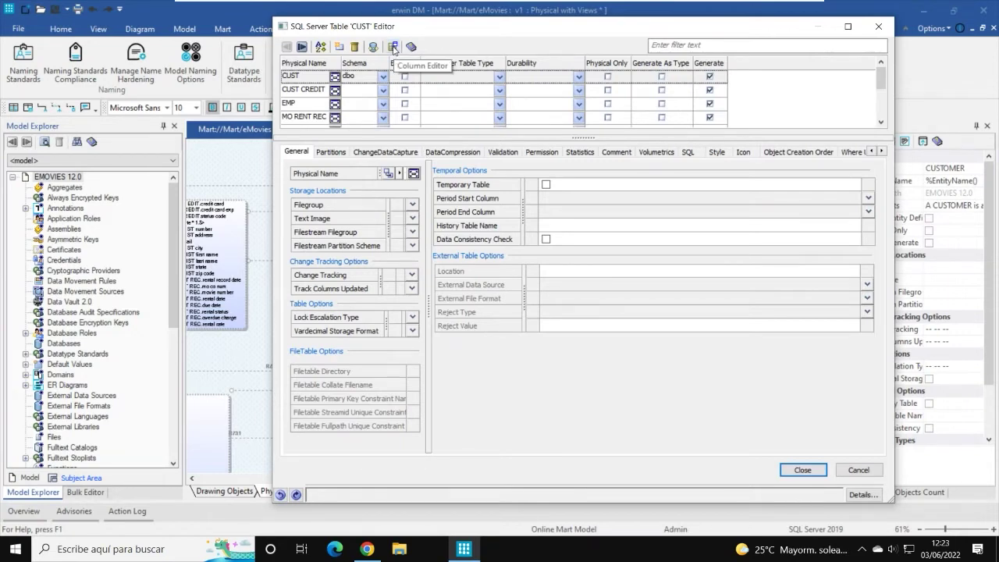
# Step: Open the CUST Column Editor and select the CUST first name column
pyautogui.click(394, 48)
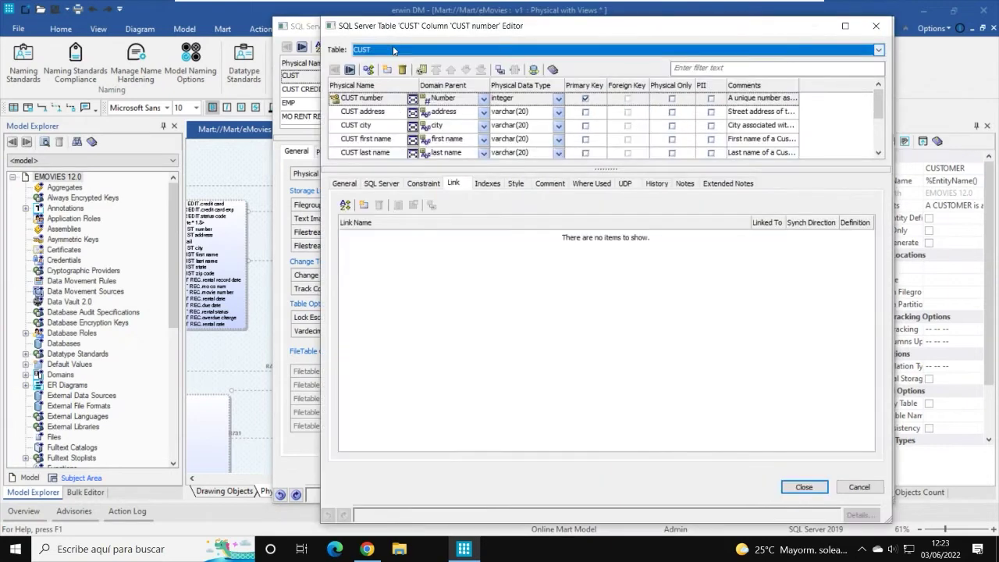
pyautogui.moveTo(513, 35); pyautogui.dragTo(541, 24)
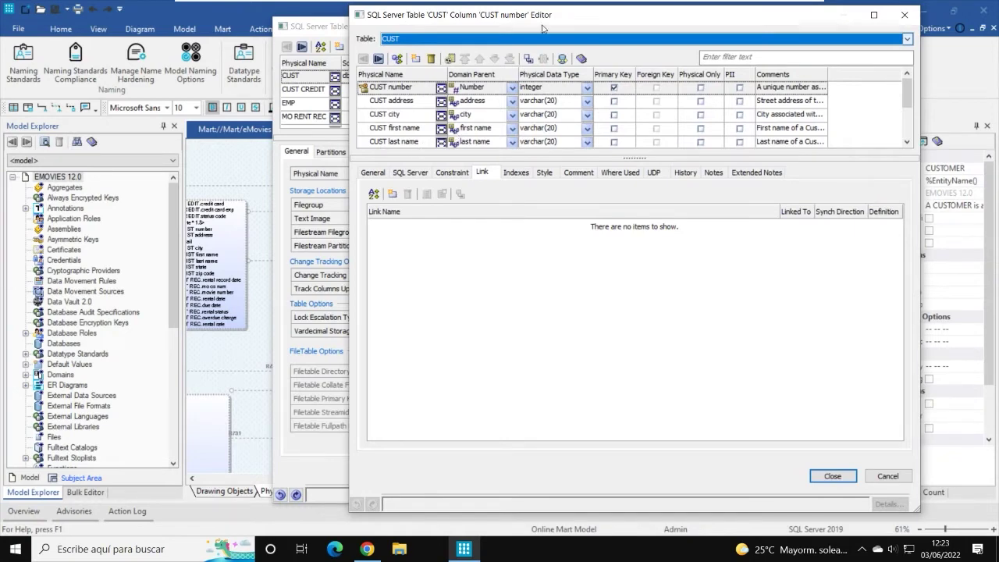
pyautogui.moveTo(626, 20)
pyautogui.mouseDown()
pyautogui.moveTo(632, 82)
pyautogui.moveTo(634, 18)
pyautogui.mouseUp()
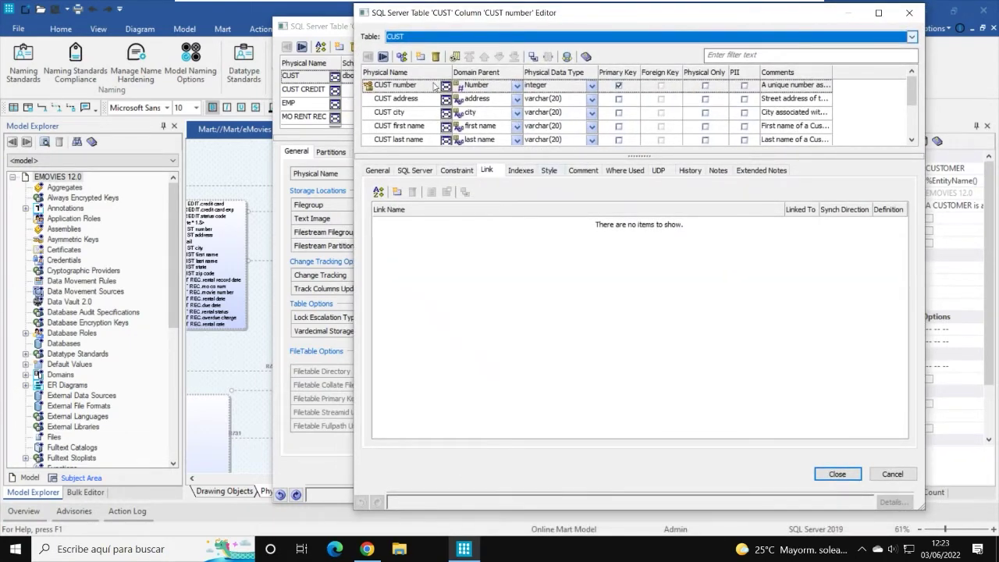
pyautogui.click(378, 171)
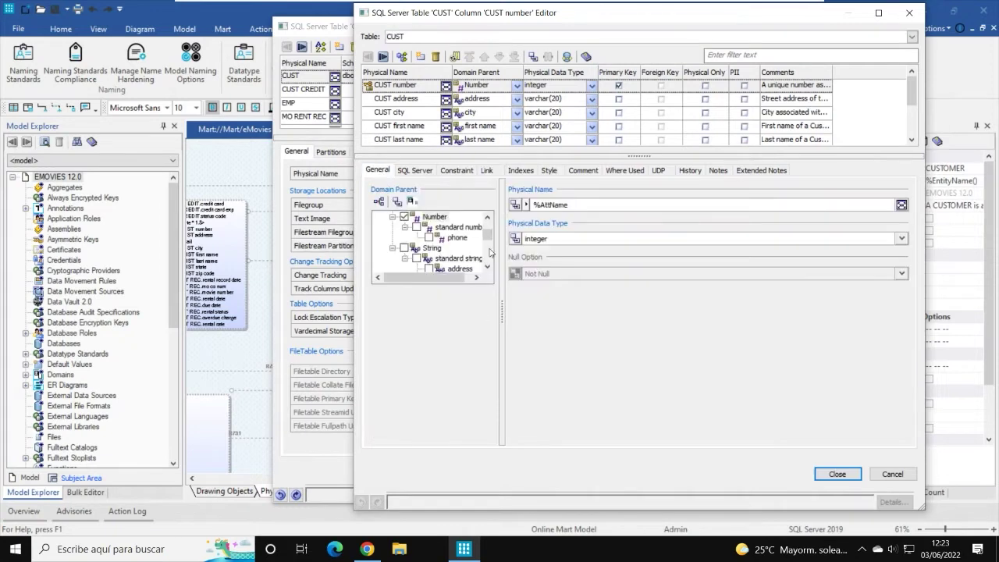
pyautogui.click(394, 98)
pyautogui.click(390, 112)
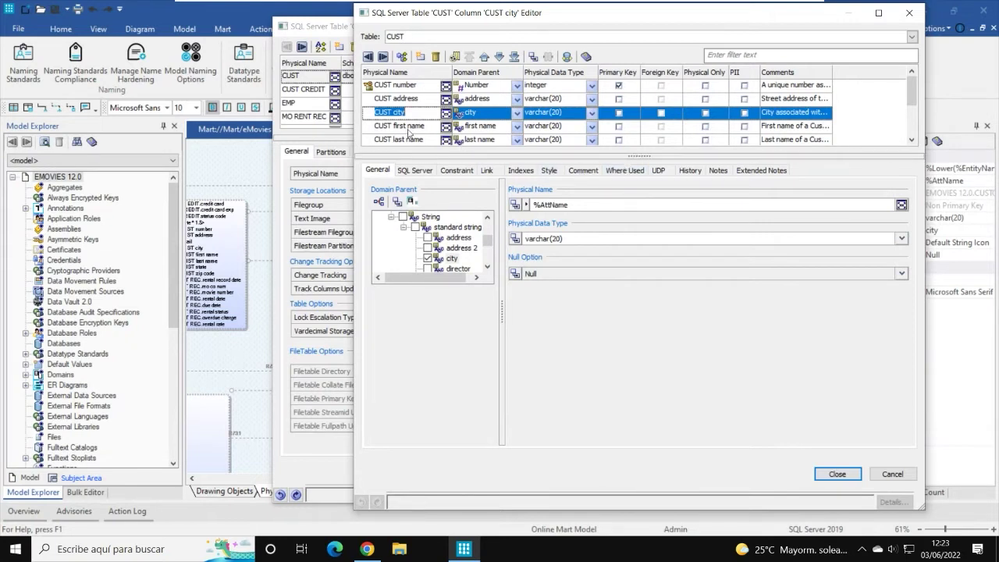
pyautogui.click(410, 127)
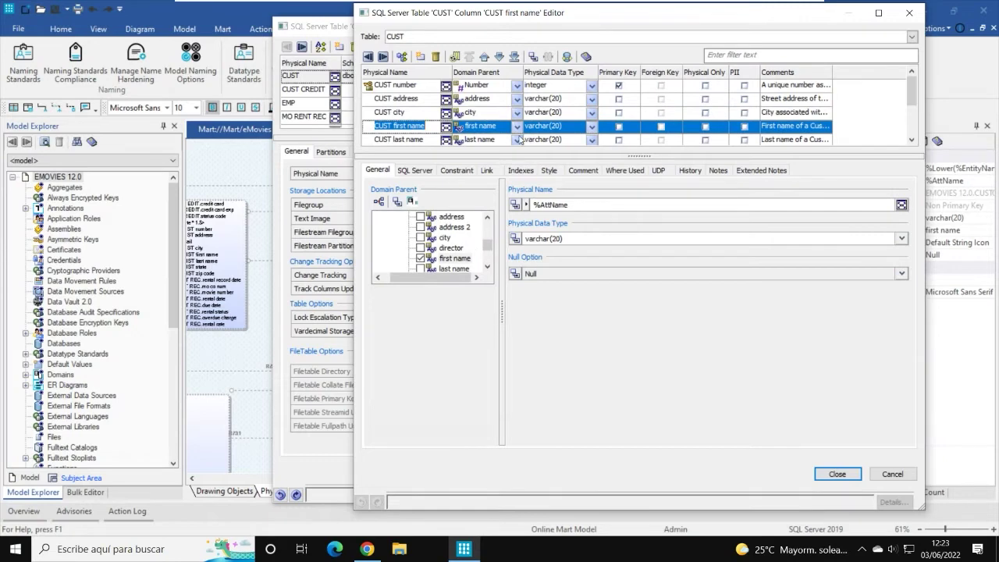
# Step: Review CUST first name's SQL Server, constraint and link tabs, ending on Where Used
pyautogui.click(415, 171)
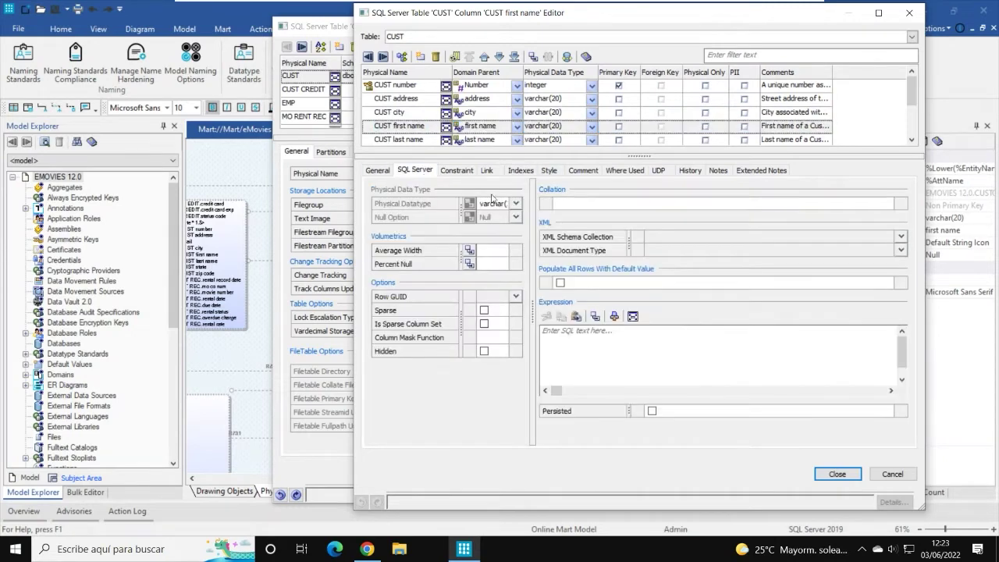
pyautogui.click(461, 173)
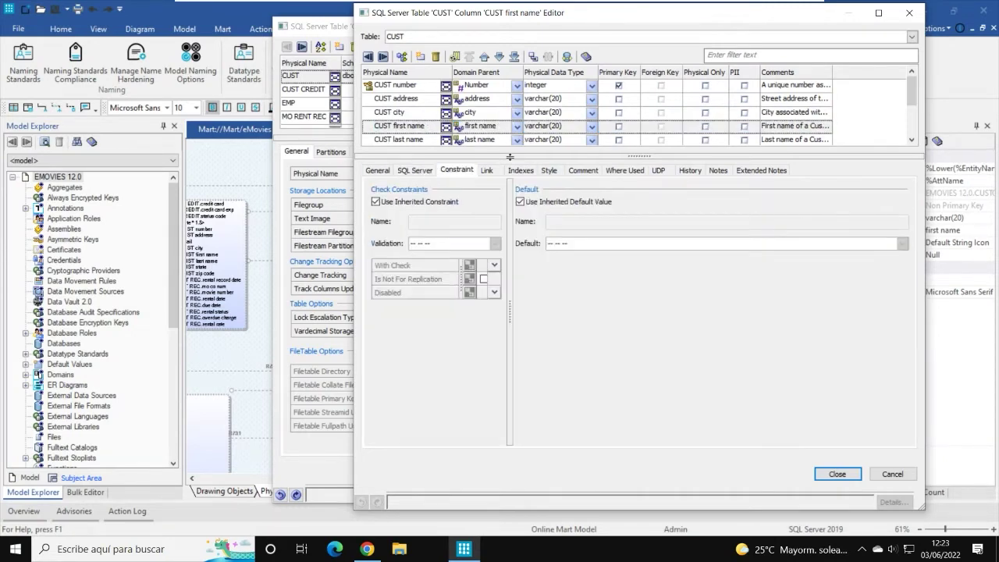
pyautogui.click(486, 173)
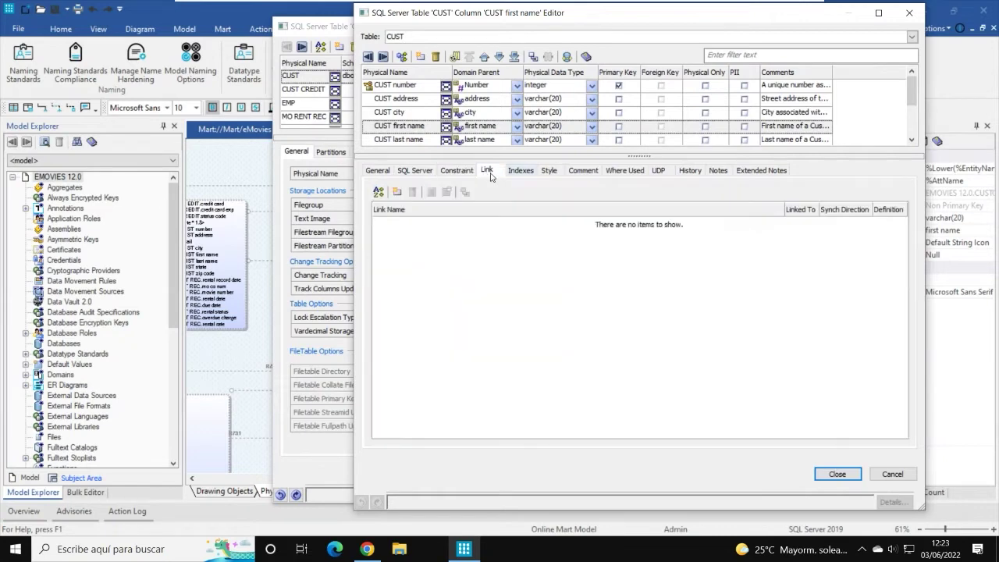
pyautogui.click(466, 173)
pyautogui.click(630, 171)
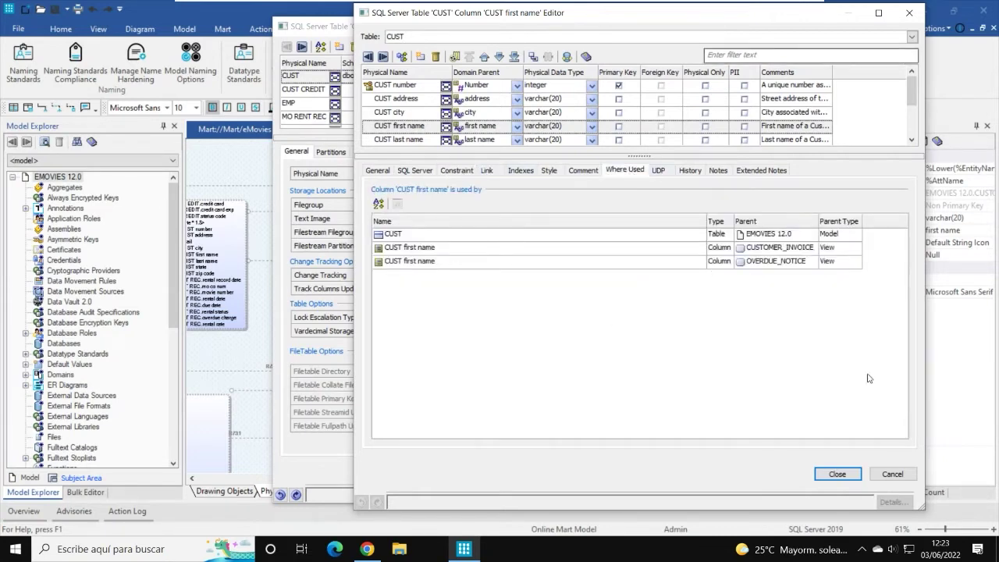
# Step: Close the column editor, maximize the Table Editor and step through CUST CREDIT, EMP, MO RENT REC to PAYMENT
pyautogui.click(837, 473)
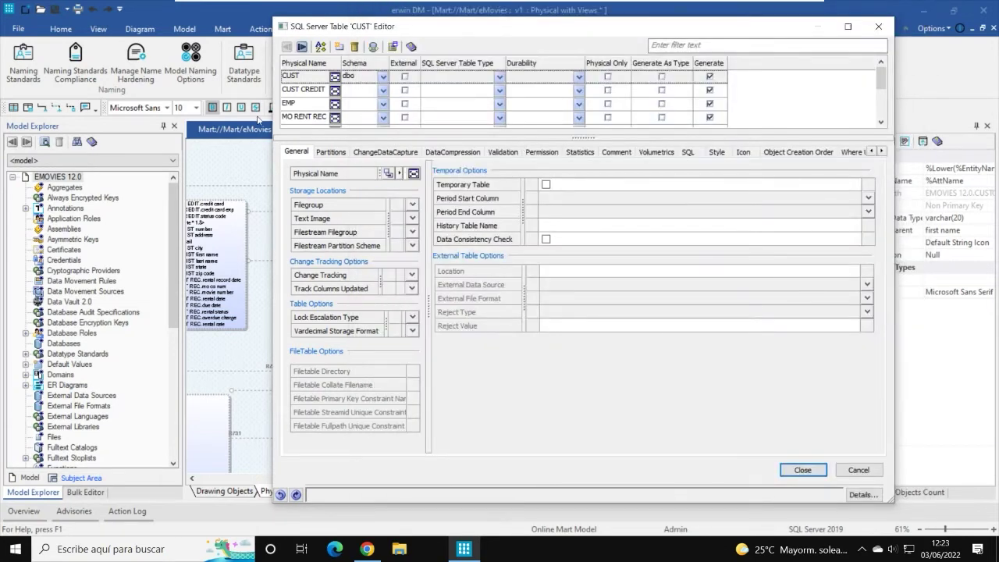
pyautogui.doubleClick(457, 32)
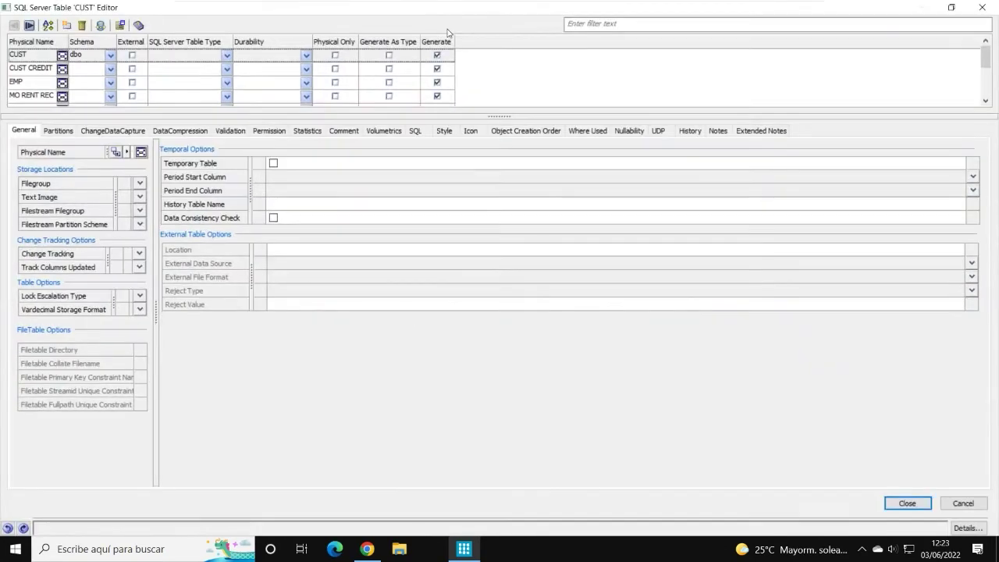
pyautogui.click(35, 72)
pyautogui.click(36, 83)
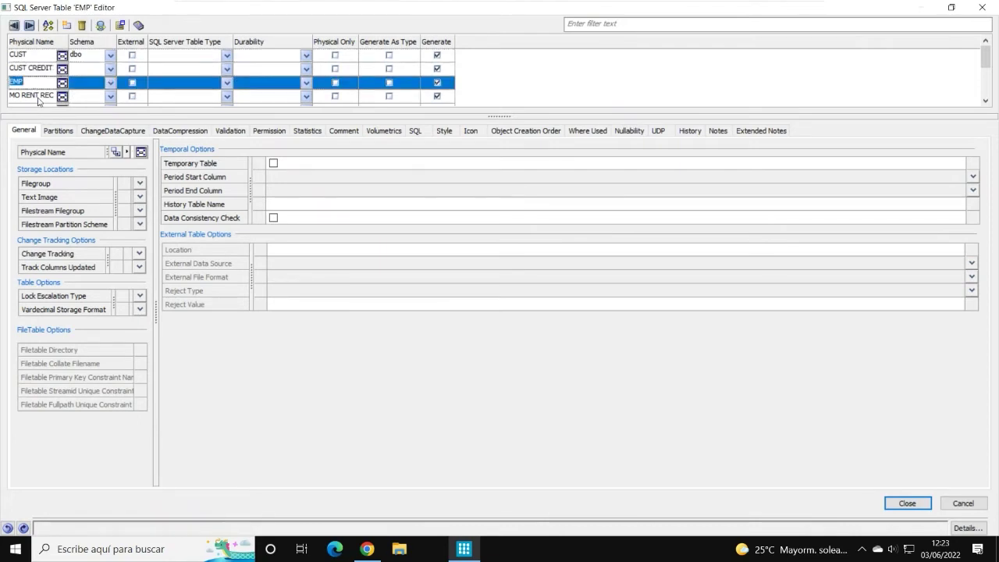
pyautogui.click(37, 99)
pyautogui.scroll(-2, 62, 86)
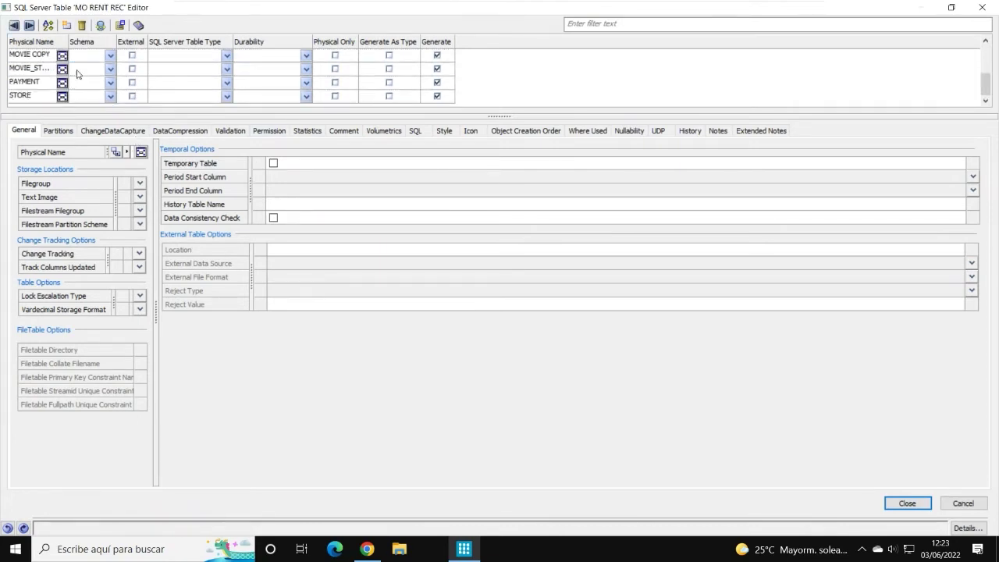
pyautogui.click(37, 83)
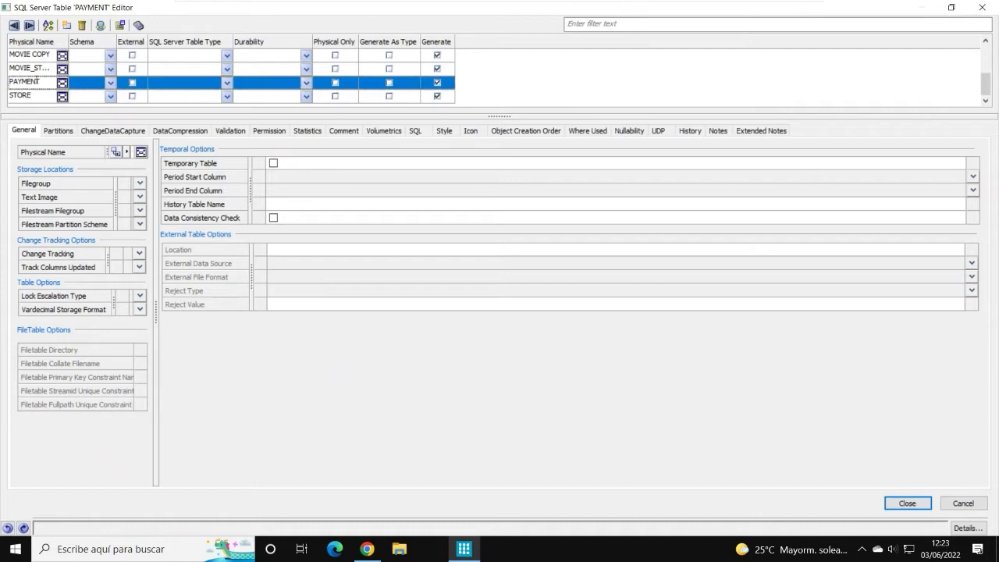
# Step: Review PAYMENT's columns in the Column Editor, then close both editors
pyautogui.click(121, 26)
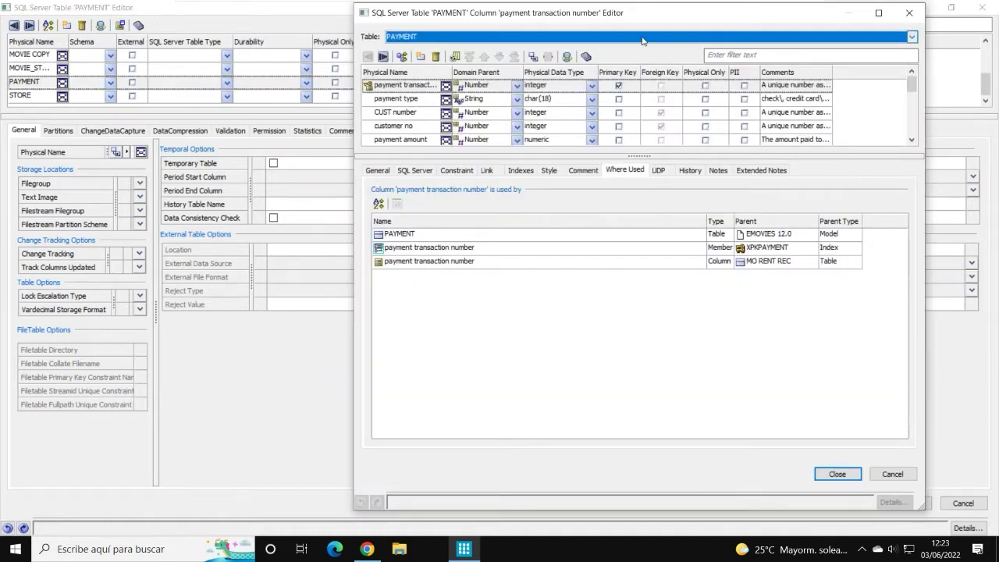
pyautogui.moveTo(649, 17); pyautogui.dragTo(590, 14)
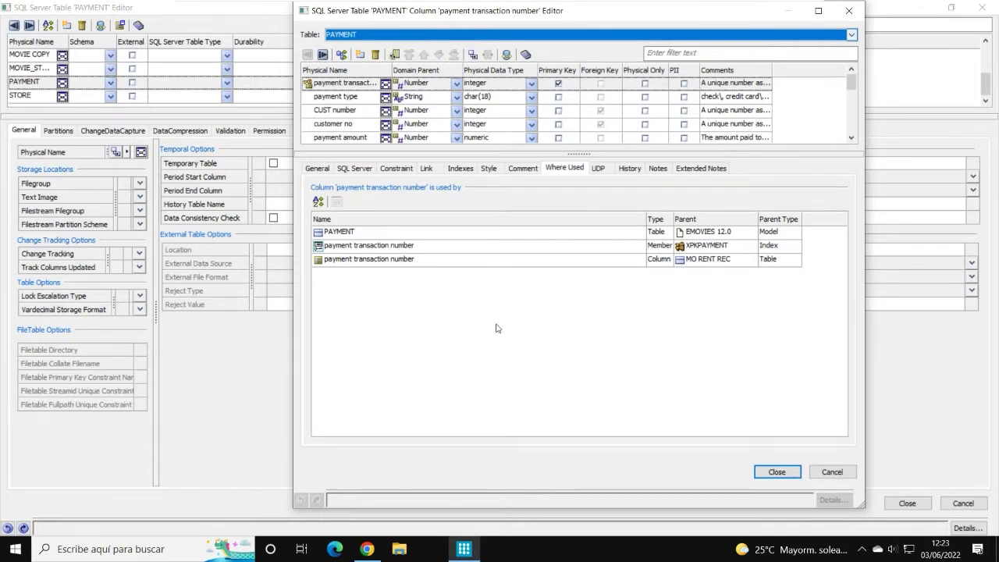
pyautogui.click(776, 472)
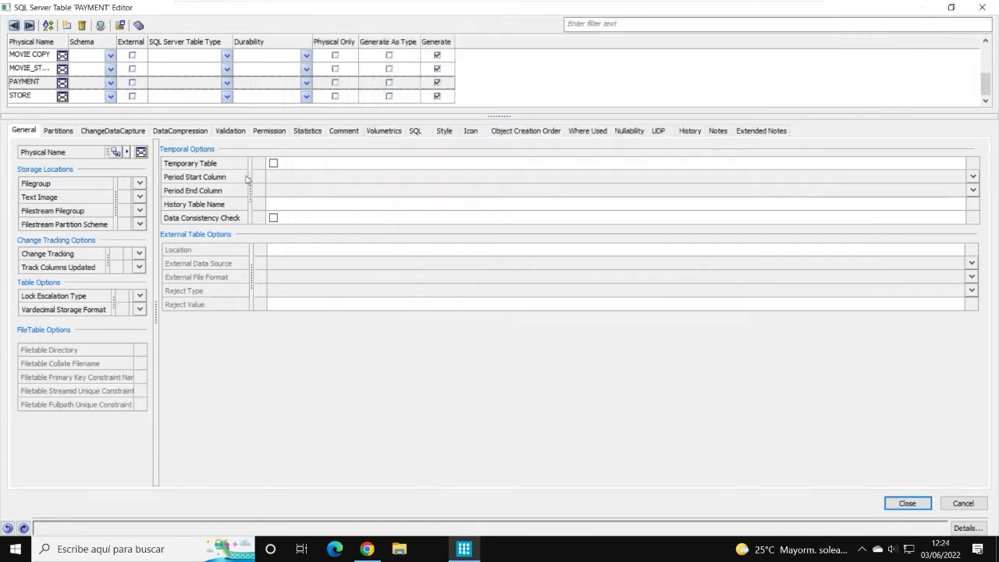
pyautogui.click(960, 9)
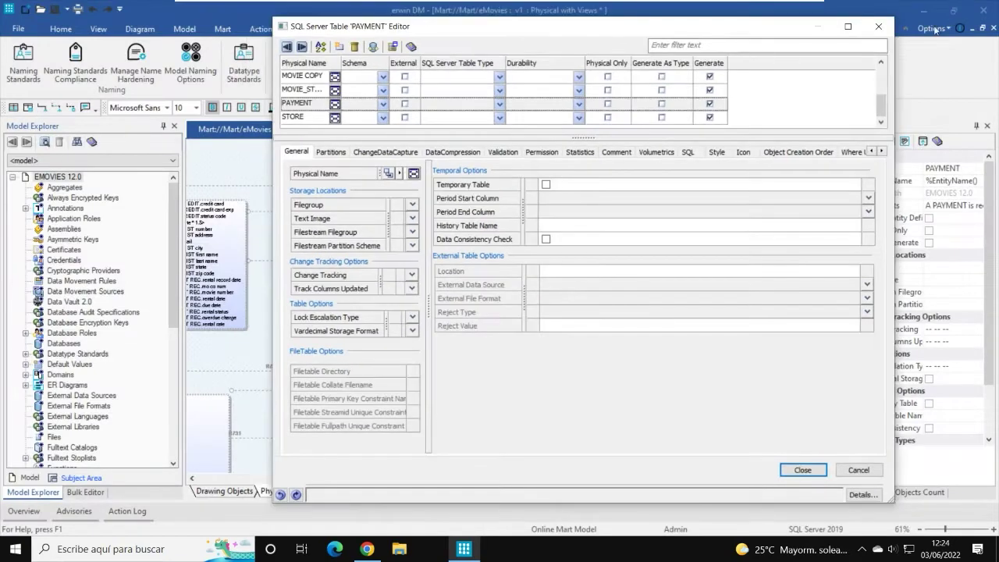
pyautogui.click(879, 26)
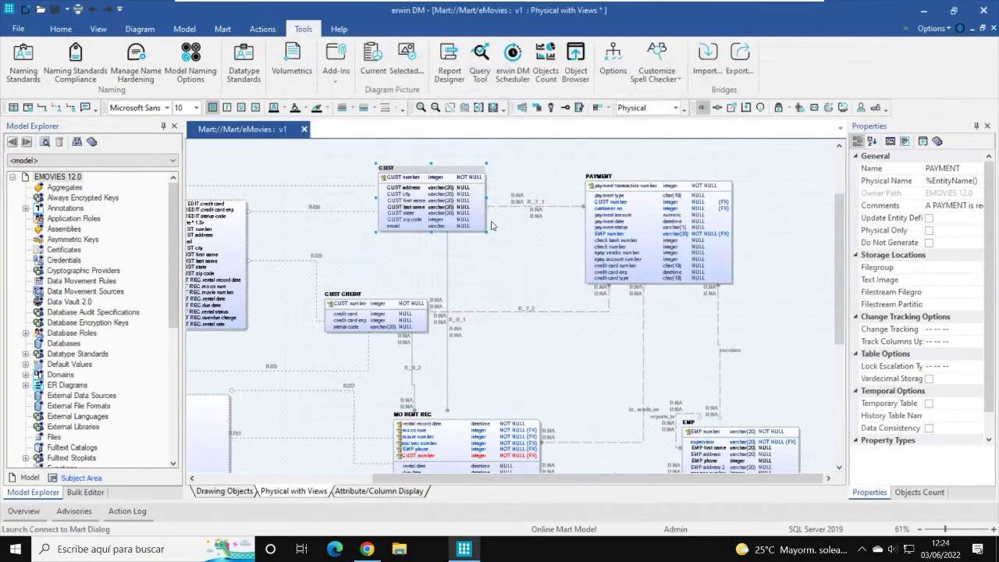
pyautogui.rightClick(412, 206)
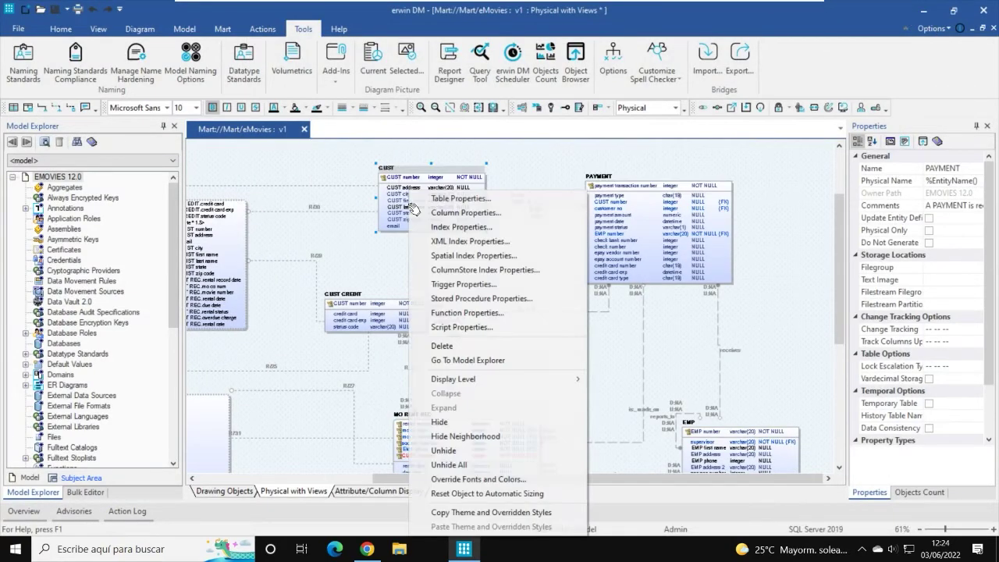
pyautogui.click(462, 213)
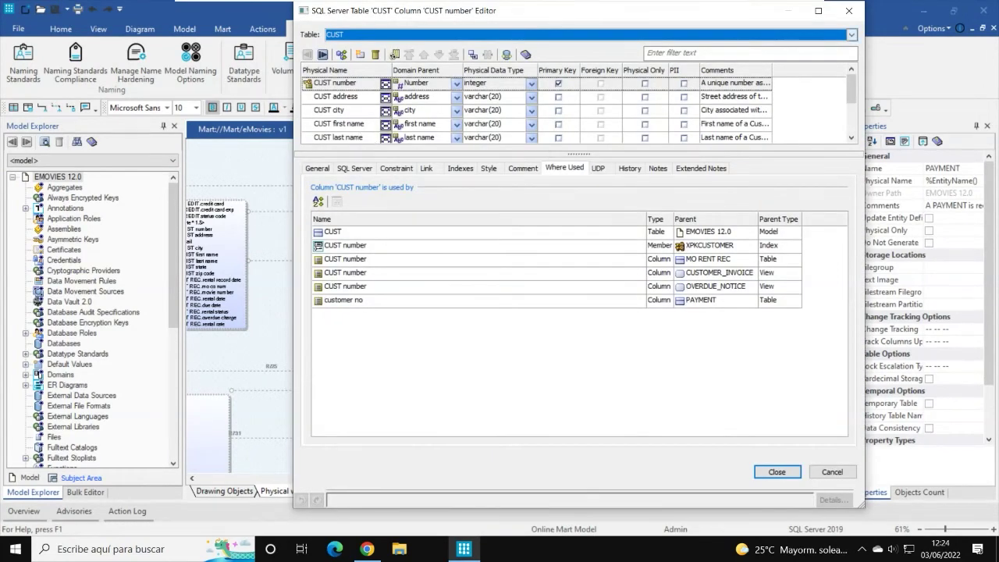
pyautogui.moveTo(546, 11); pyautogui.dragTo(708, 86)
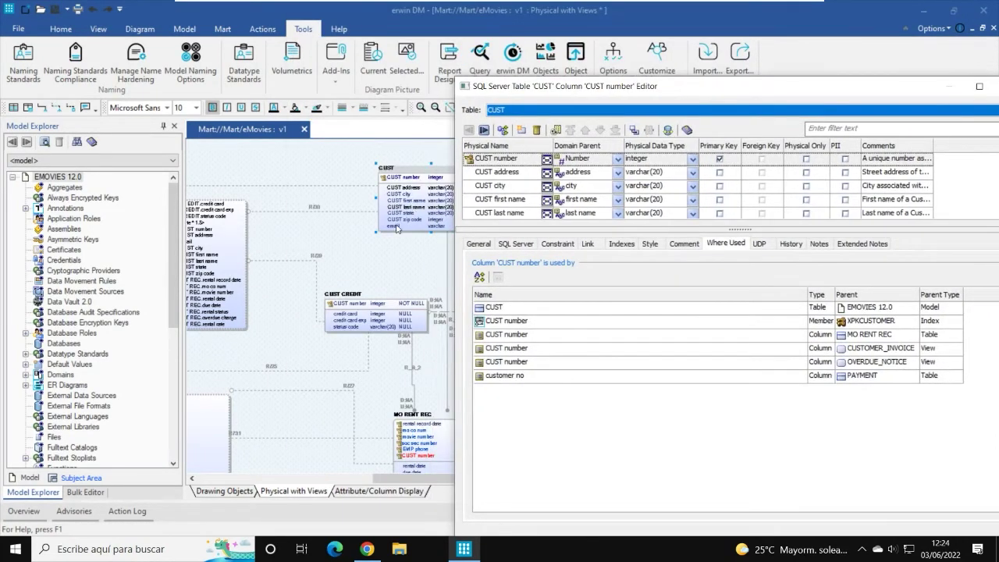
pyautogui.moveTo(629, 93); pyautogui.dragTo(448, 27)
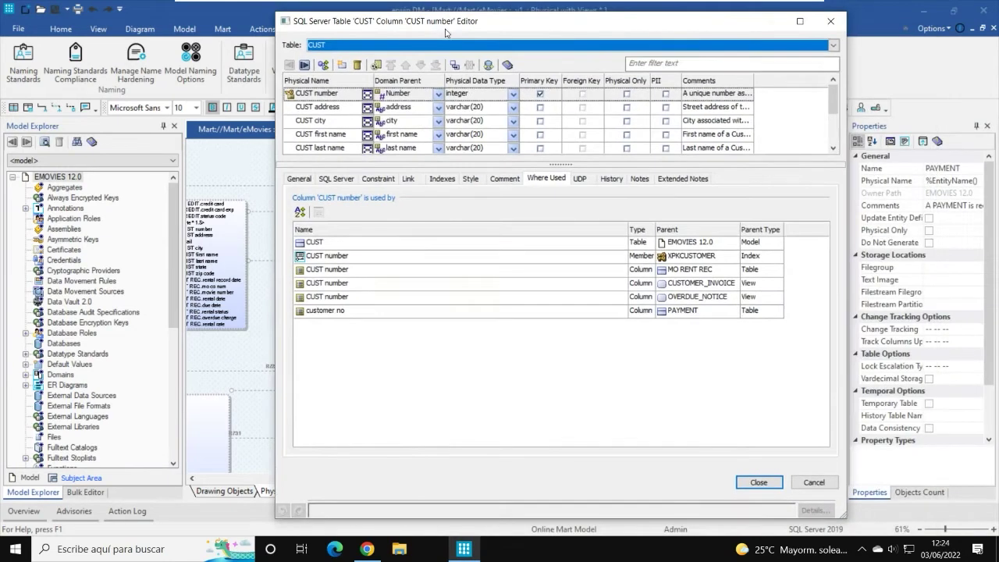
pyautogui.click(831, 21)
pyautogui.rightClick(415, 170)
pyautogui.click(438, 178)
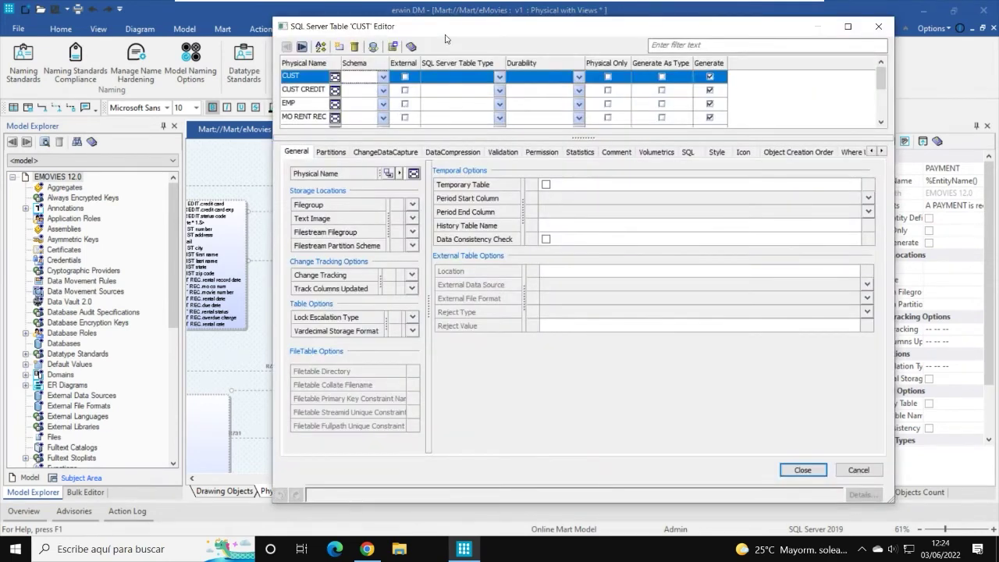
pyautogui.doubleClick(452, 27)
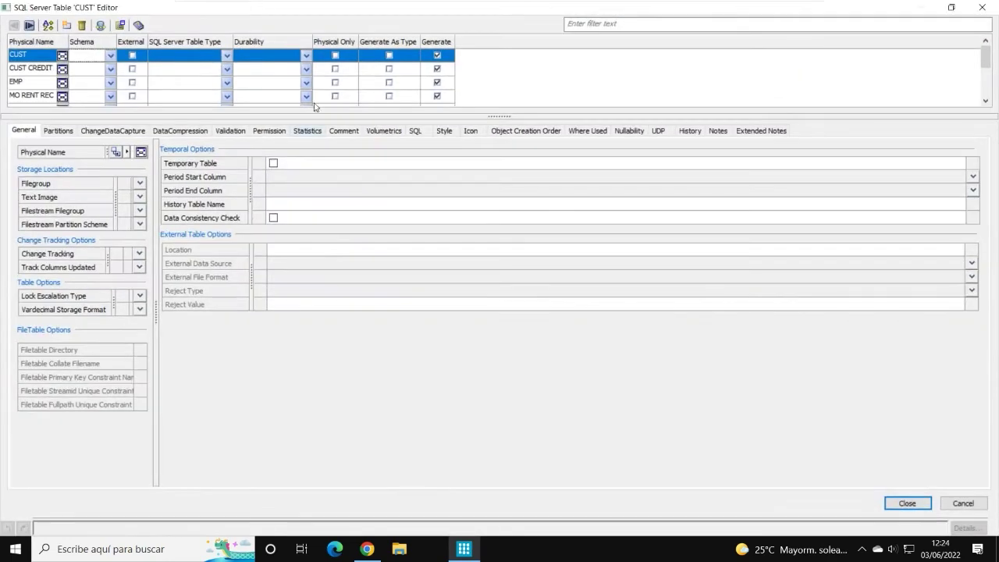
pyautogui.click(43, 97)
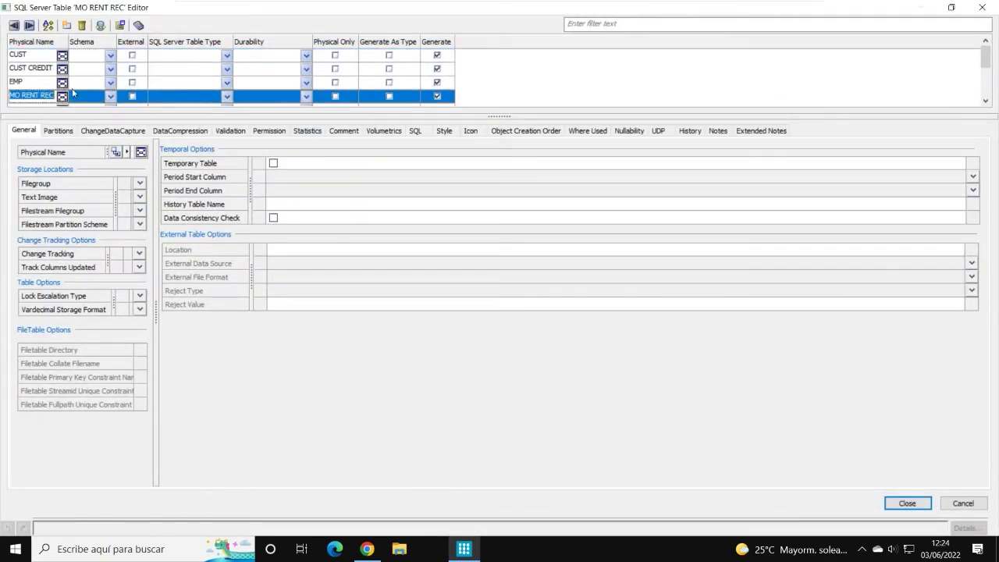
pyautogui.click(127, 27)
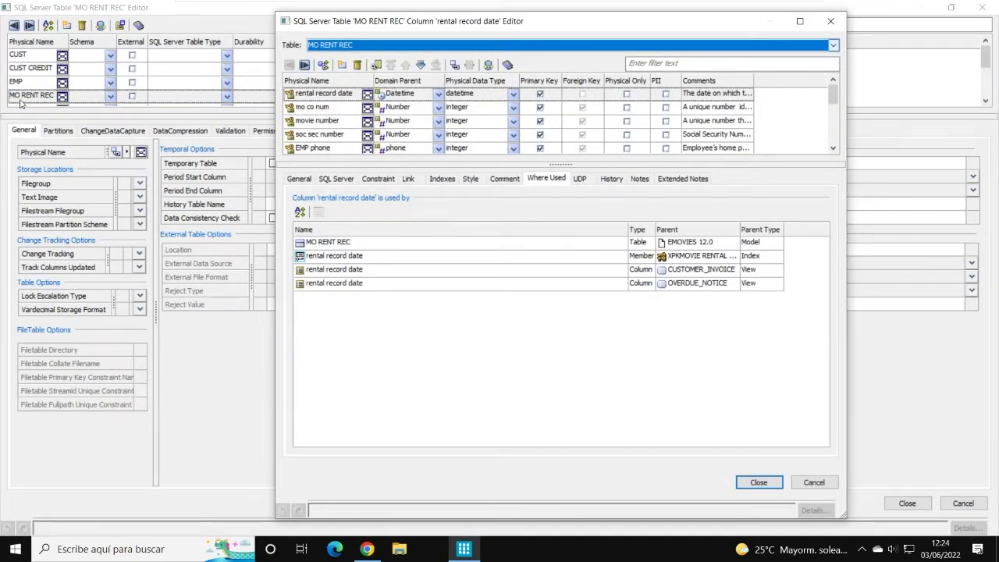
pyautogui.click(759, 482)
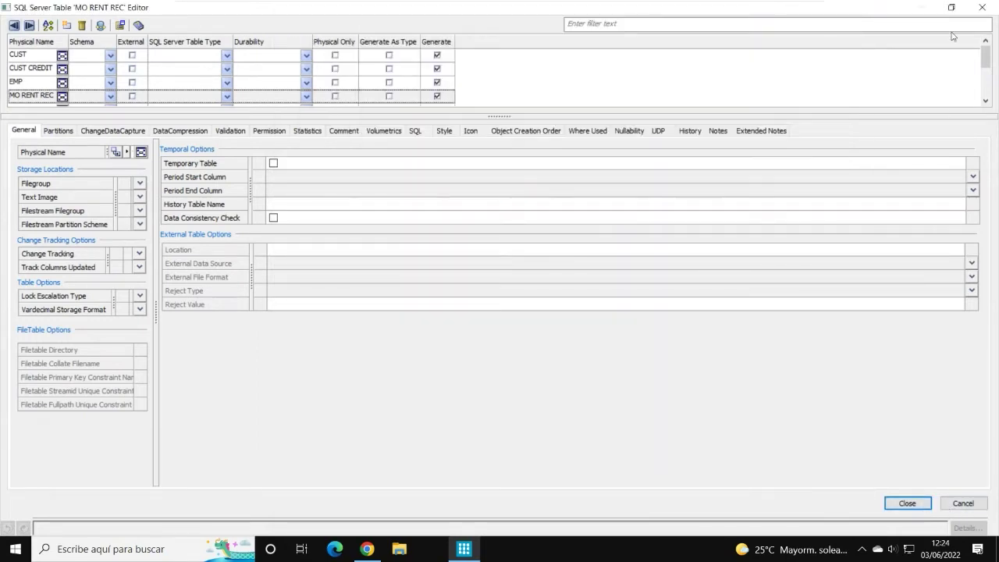
pyautogui.click(951, 9)
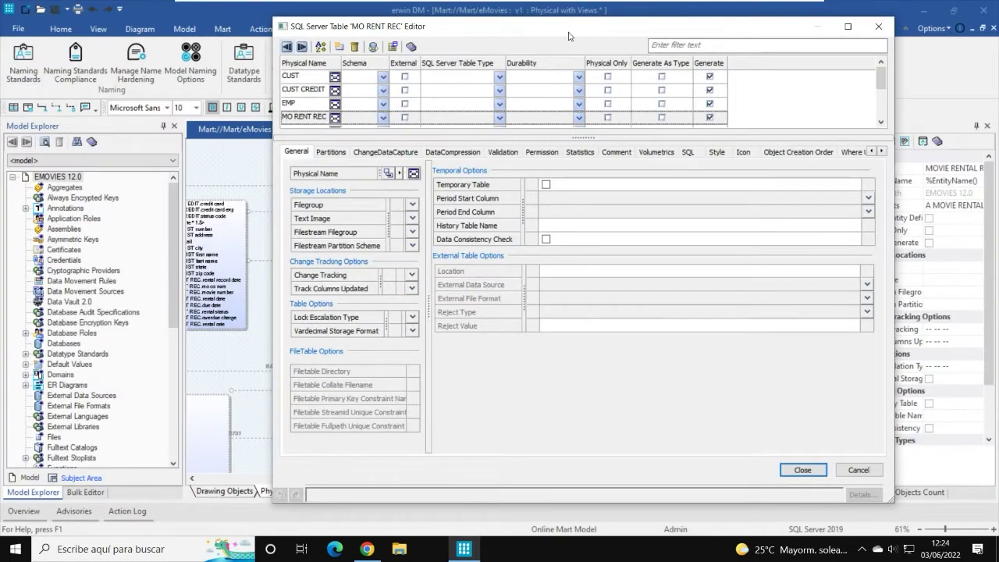
pyautogui.moveTo(569, 36); pyautogui.dragTo(533, 25)
pyautogui.click(768, 459)
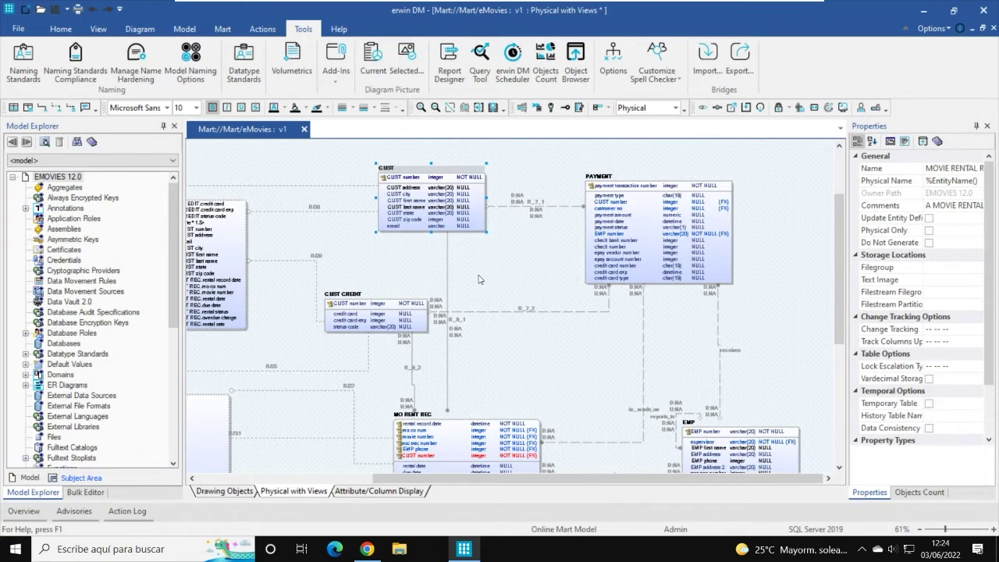
pyautogui.scroll(2, 469, 322)
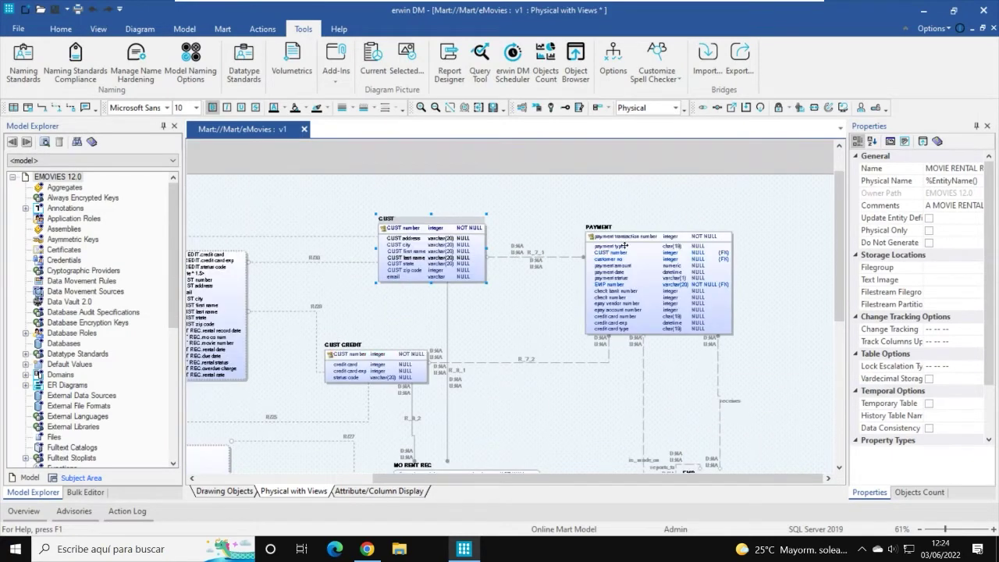
pyautogui.rightClick(627, 240)
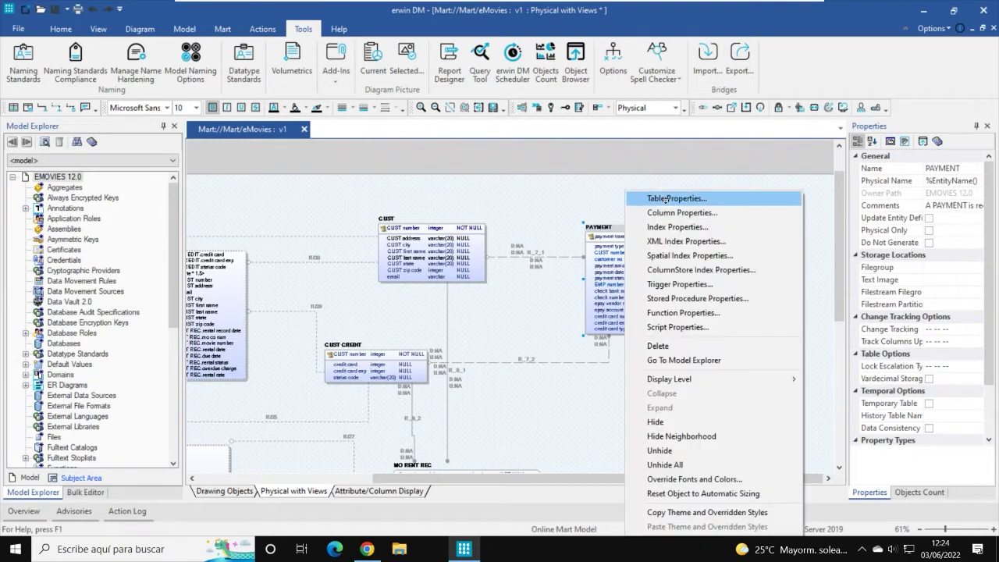
pyautogui.click(664, 200)
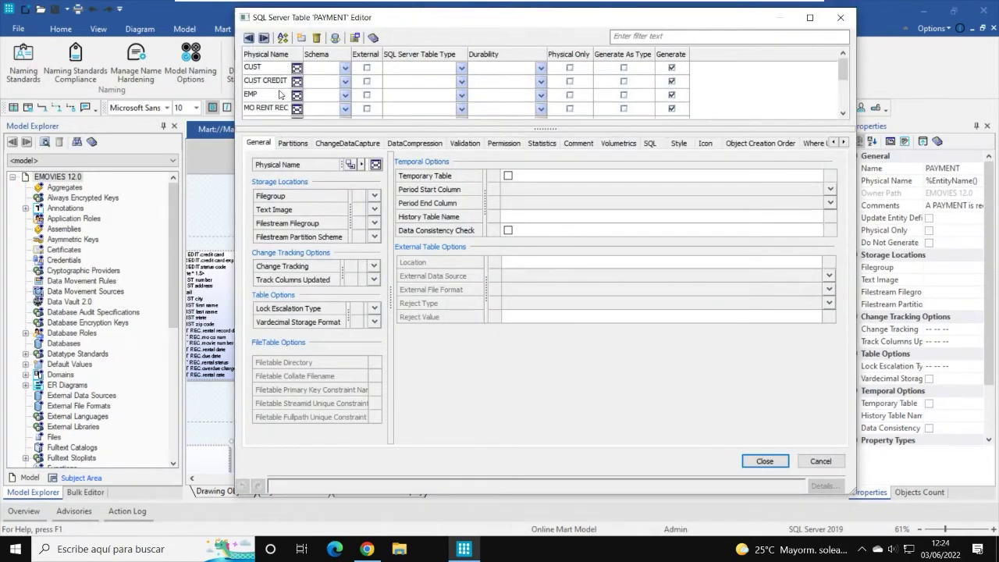
pyautogui.click(258, 70)
pyautogui.moveTo(491, 29); pyautogui.dragTo(428, 22)
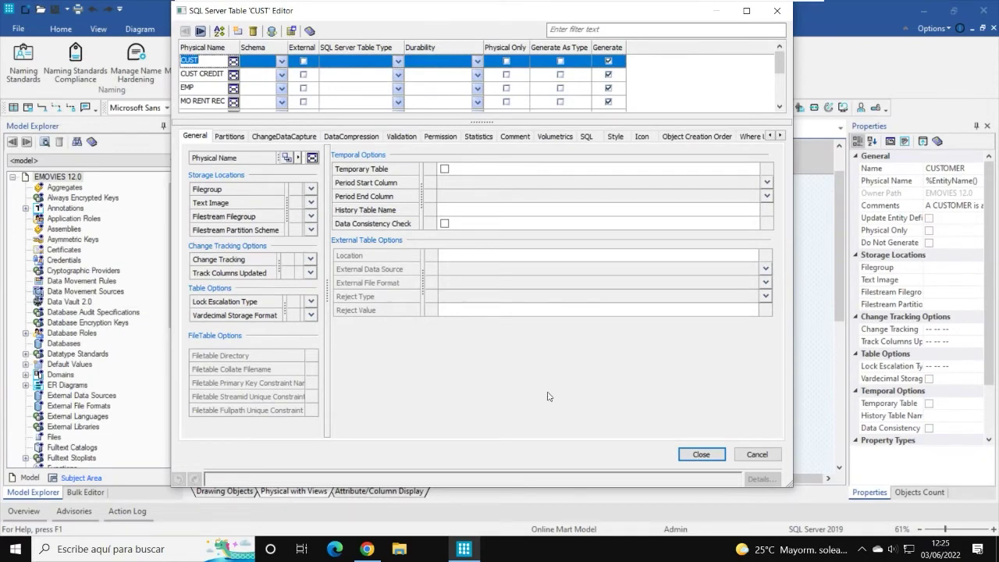
pyautogui.click(757, 455)
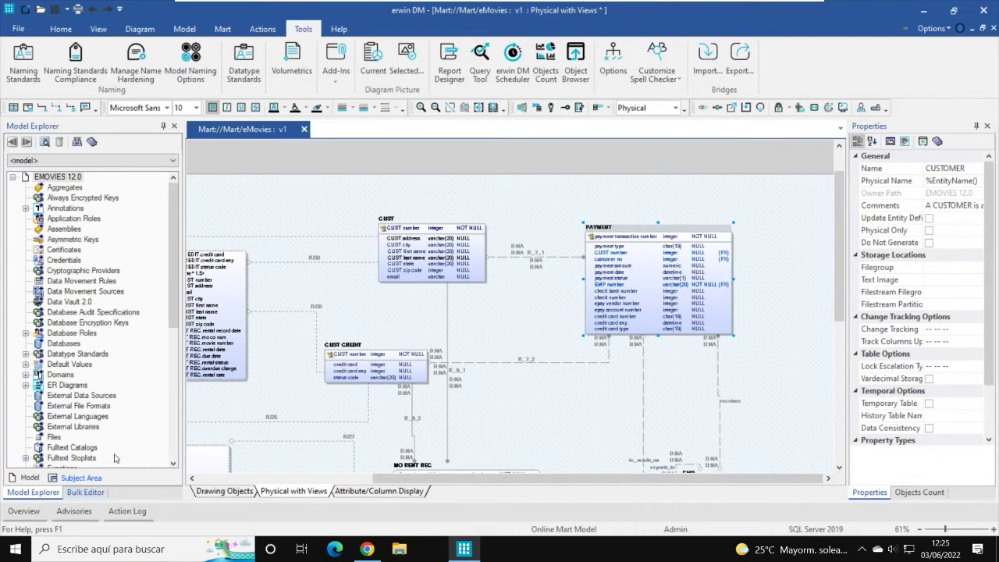
pyautogui.scroll(-2, 301, 222)
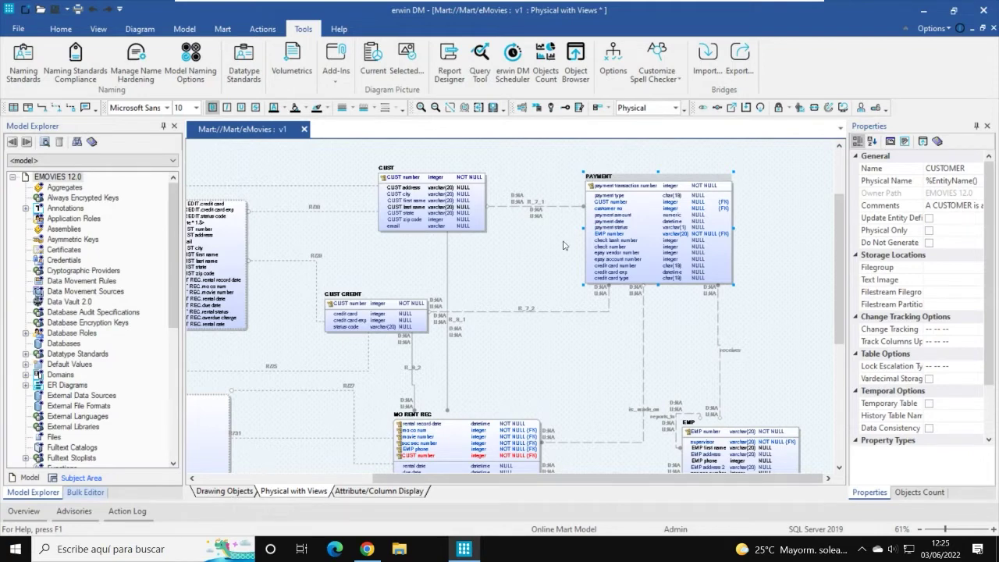
# Step: Toggle the eMovies model between Logical and Physical twice, ending on Physical with the Diagram ribbon shown
pyautogui.click(678, 109)
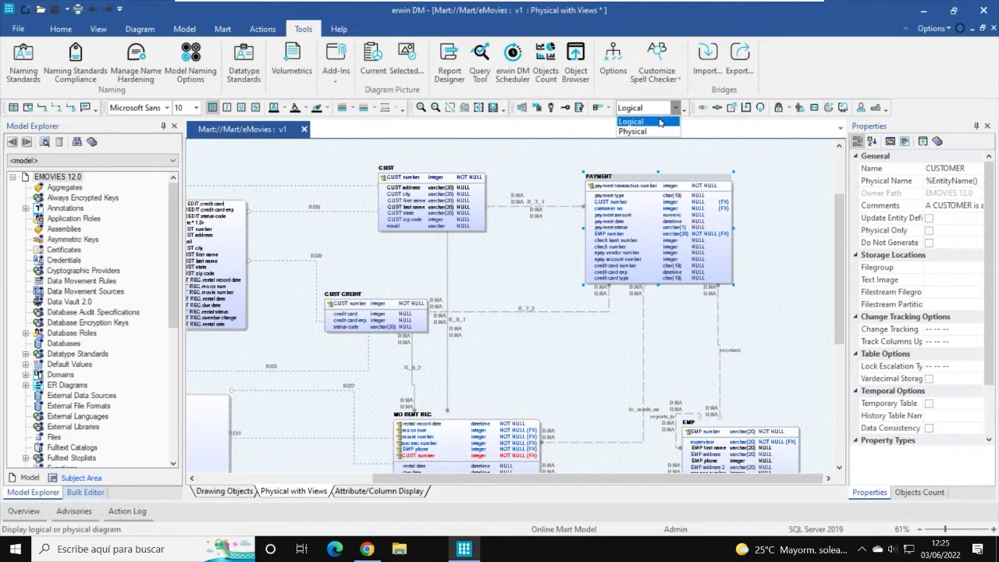
pyautogui.click(659, 123)
pyautogui.click(676, 108)
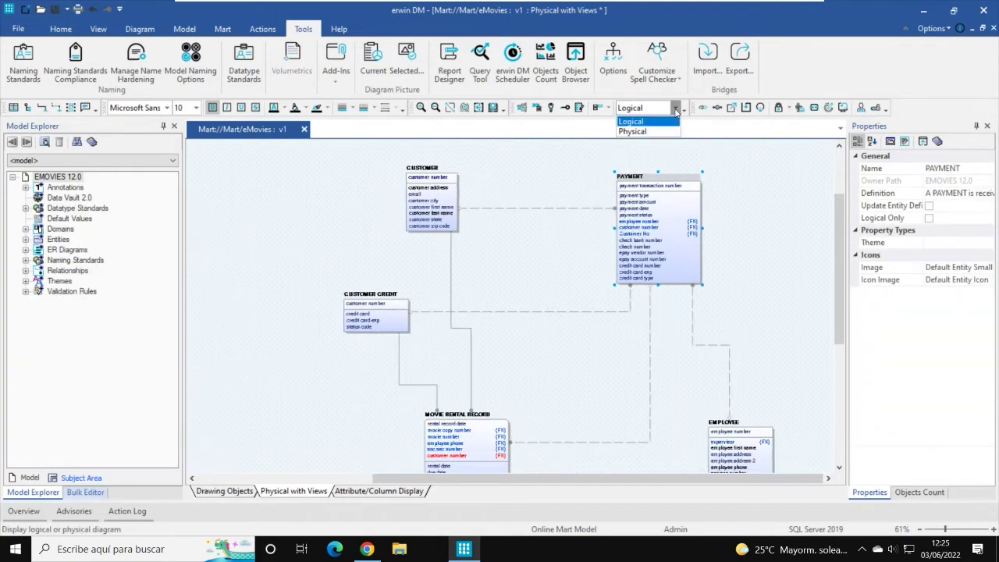
pyautogui.click(653, 132)
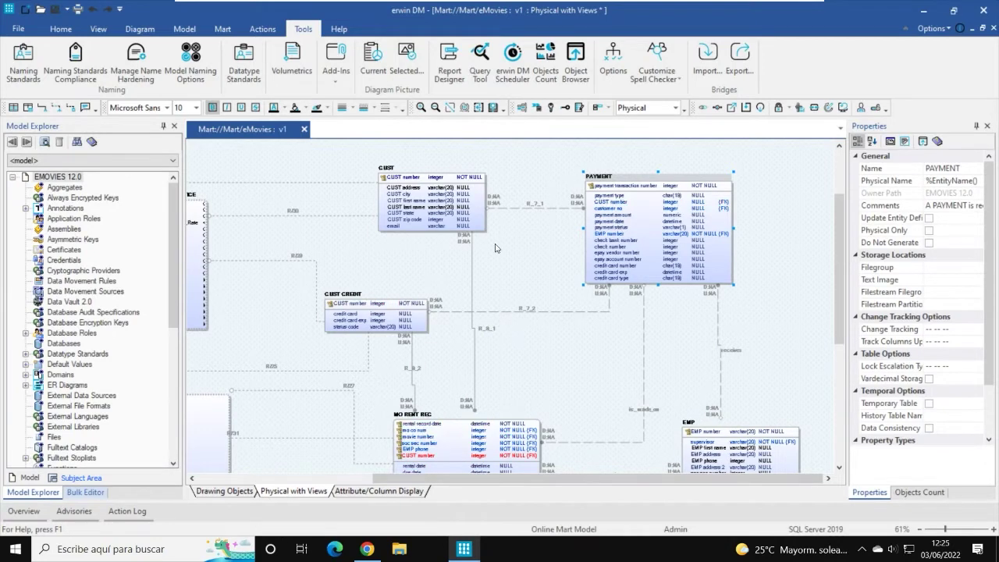
pyautogui.click(677, 108)
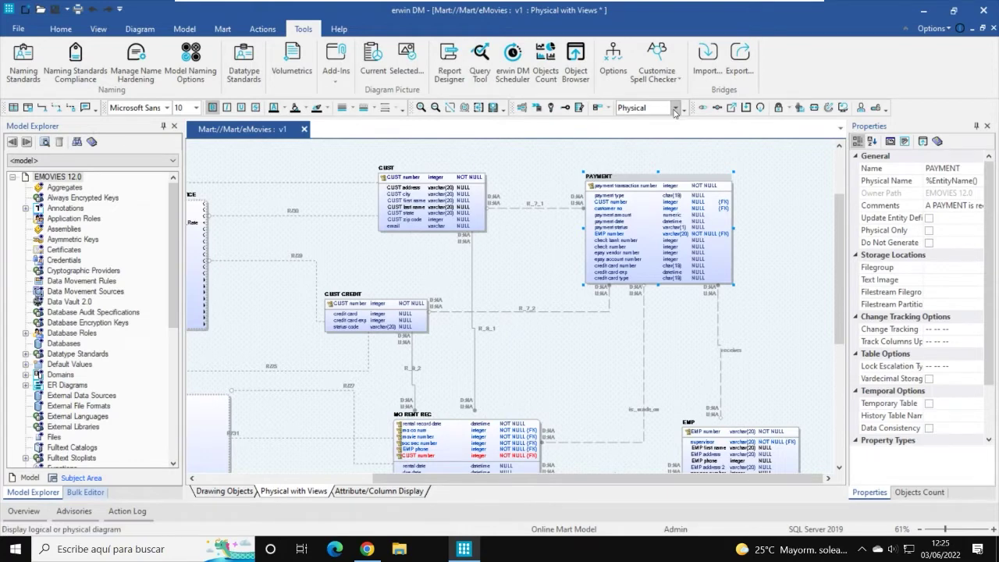
pyautogui.press('Up')
pyautogui.press('Return')
pyautogui.click(677, 108)
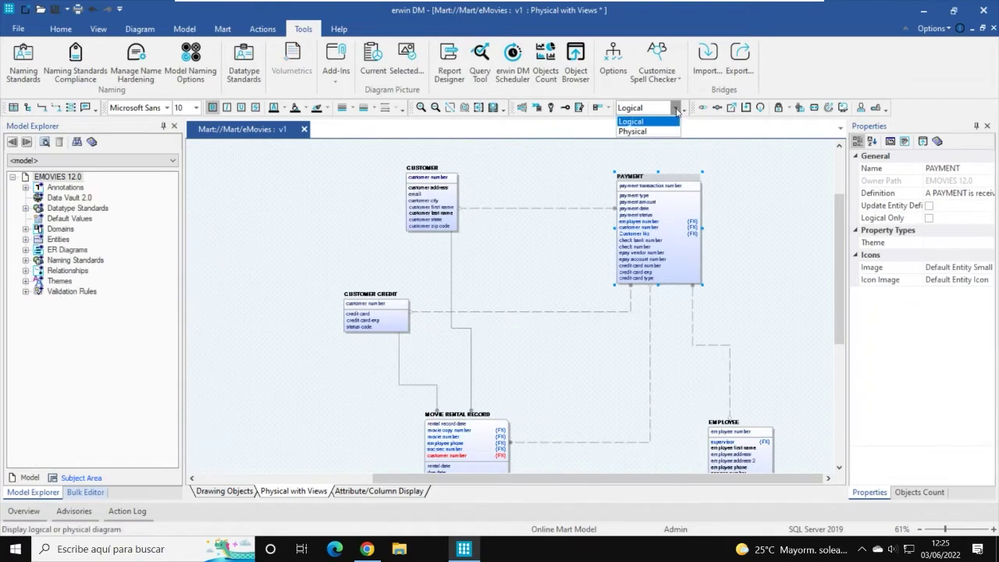
pyautogui.click(655, 131)
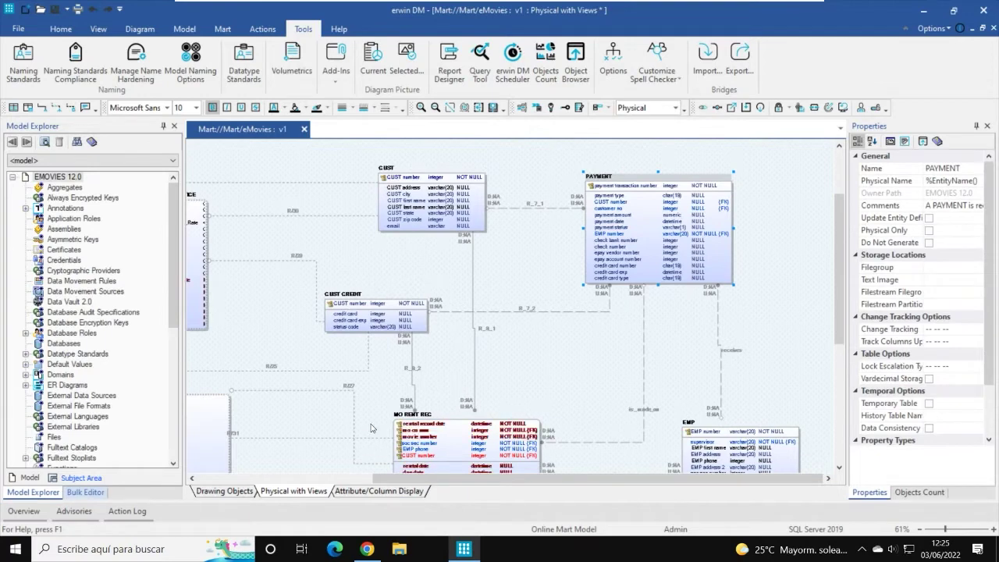
pyautogui.click(145, 33)
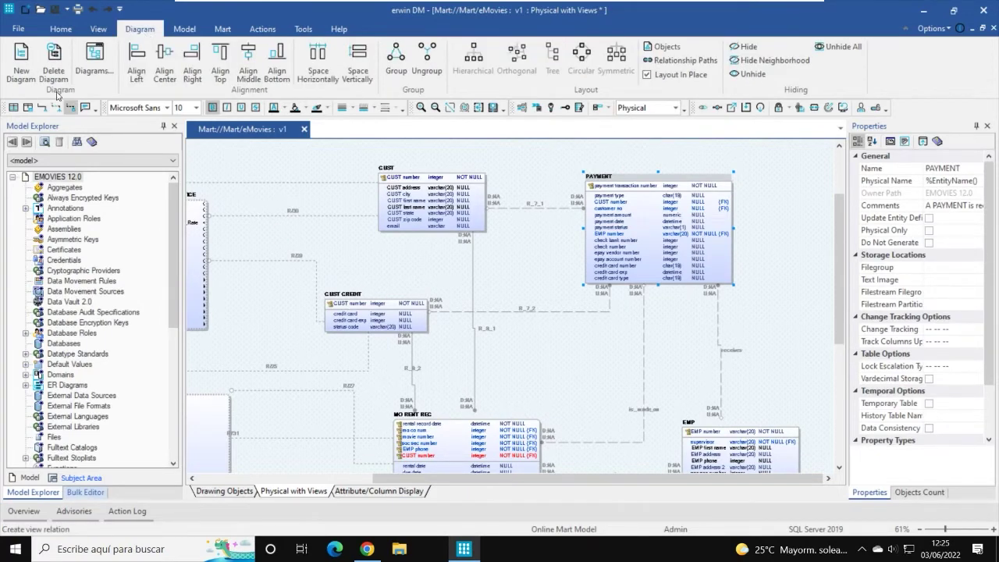
# Step: Create the new diagram ER_Diagram_742, then return to Physical with Views and select CUST
pyautogui.click(21, 61)
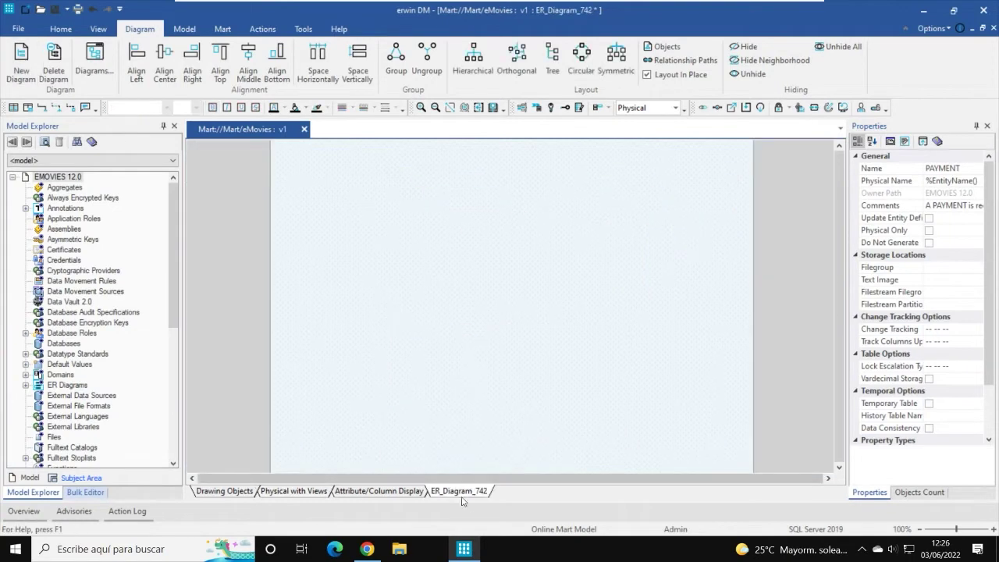
pyautogui.click(387, 494)
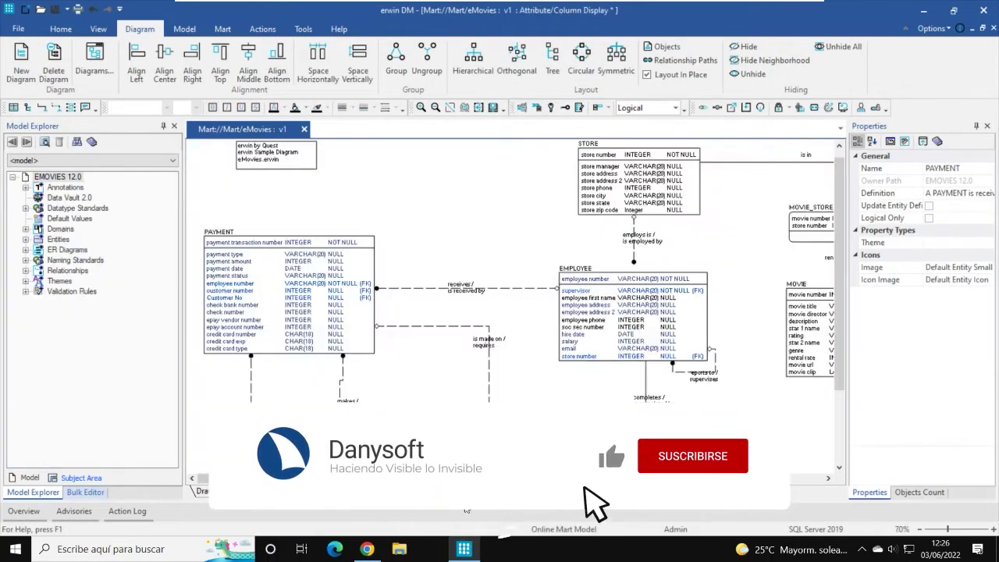
pyautogui.scroll(1, 482, 305)
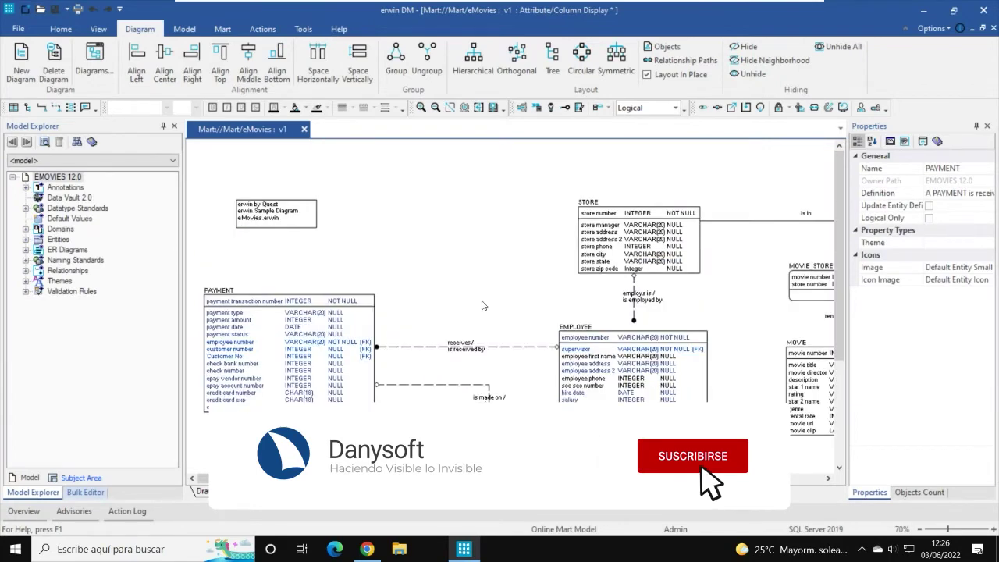
pyautogui.scroll(-1, 516, 281)
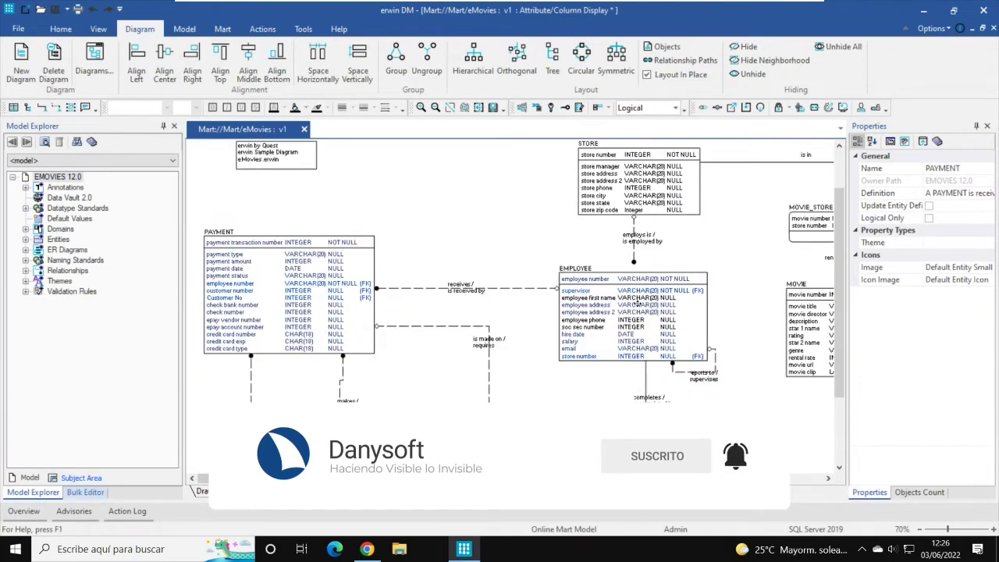
pyautogui.click(307, 494)
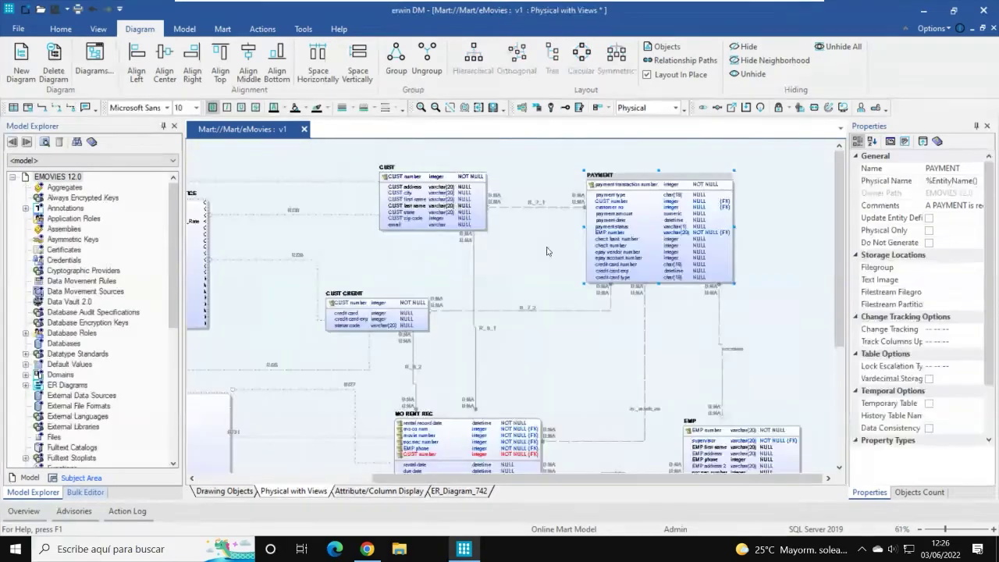
pyautogui.scroll(1, 504, 254)
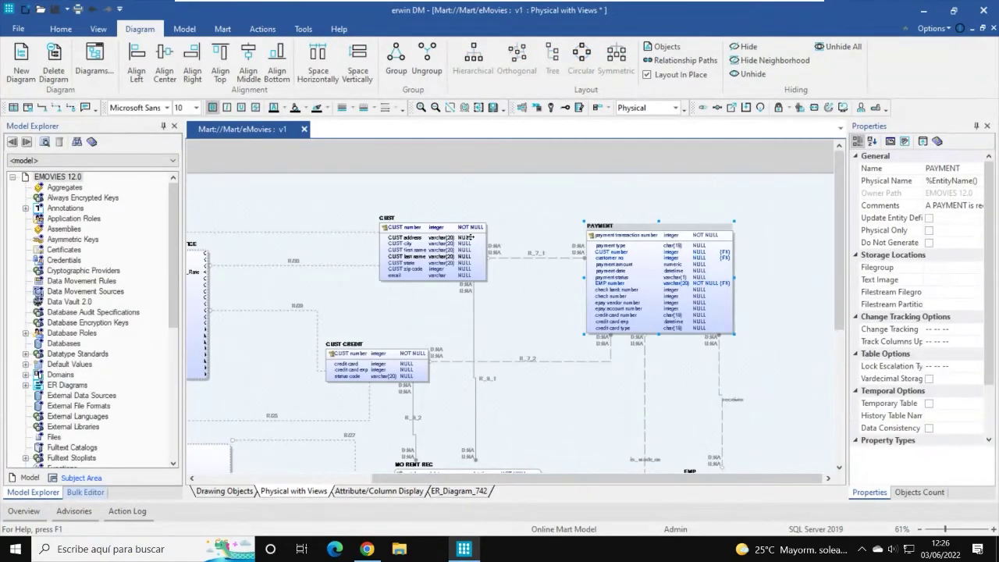
pyautogui.click(384, 219)
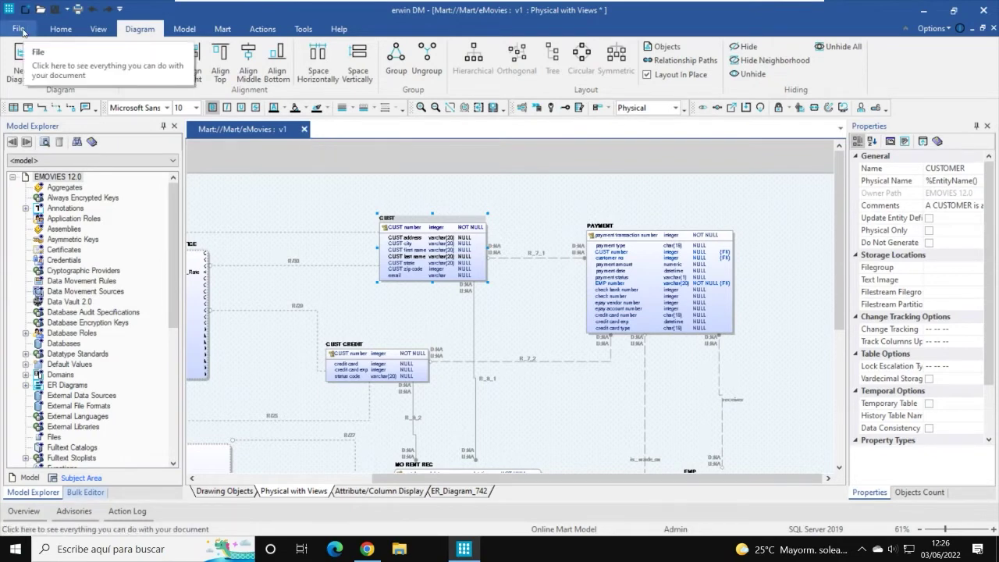
# Step: Create a new Logical/Physical SQL Server 2019 model, Model1, with the default template, then go back to eMovies
pyautogui.click(20, 30)
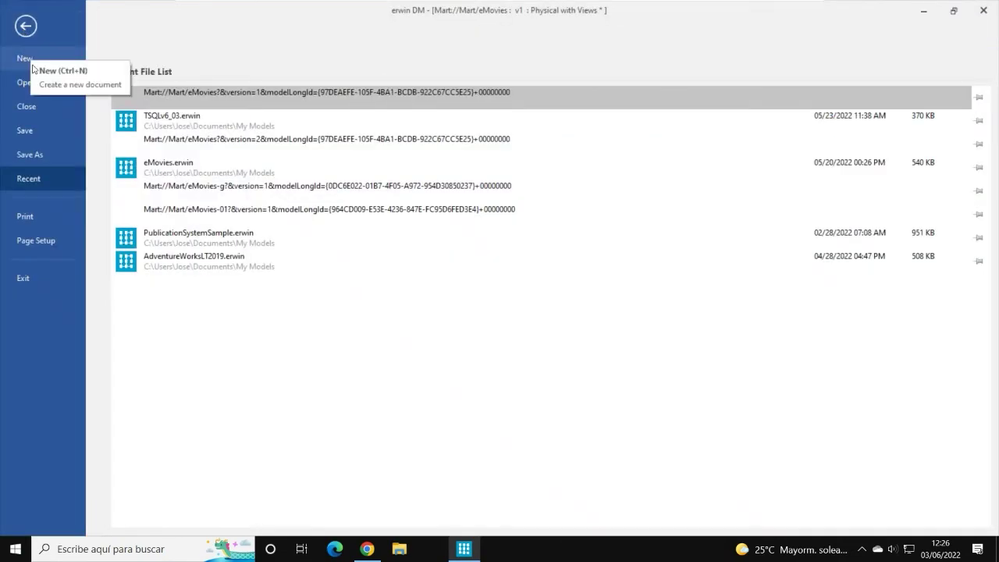
pyautogui.click(32, 65)
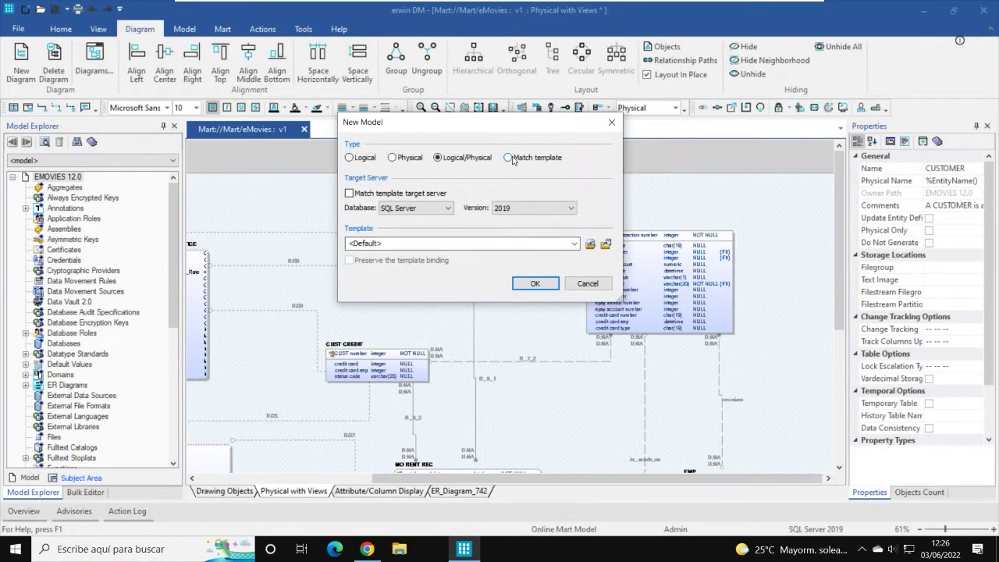
pyautogui.click(509, 159)
pyautogui.click(463, 160)
pyautogui.click(536, 284)
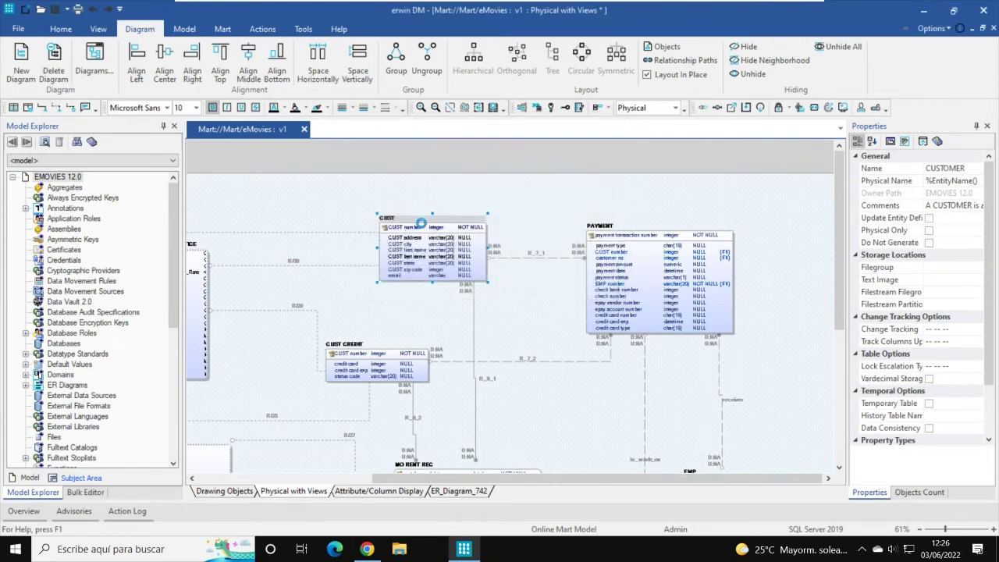
pyautogui.hotkey('ctrl', 'Tab')
pyautogui.moveTo(425, 476); pyautogui.dragTo(352, 476)
pyautogui.click(466, 492)
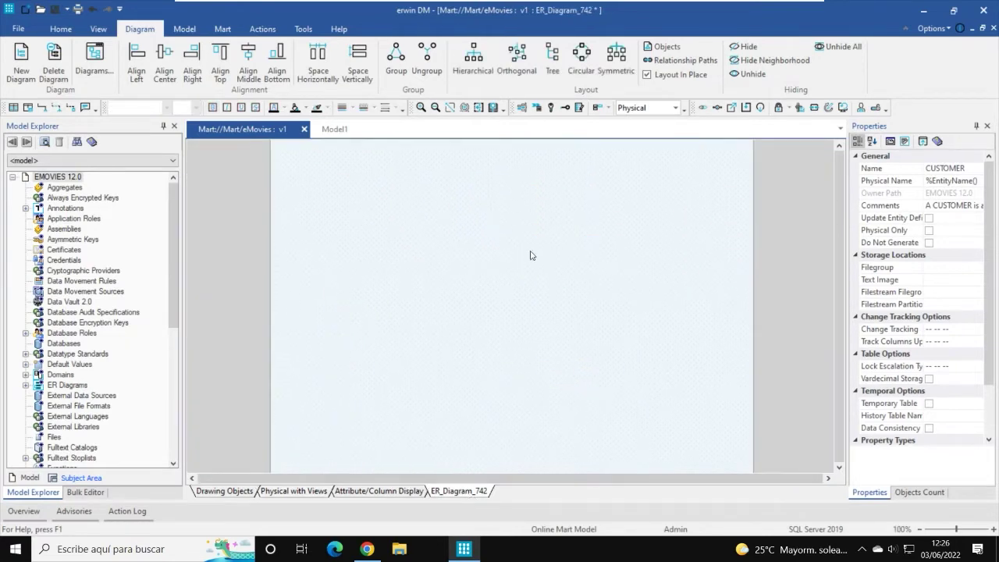
pyautogui.click(308, 491)
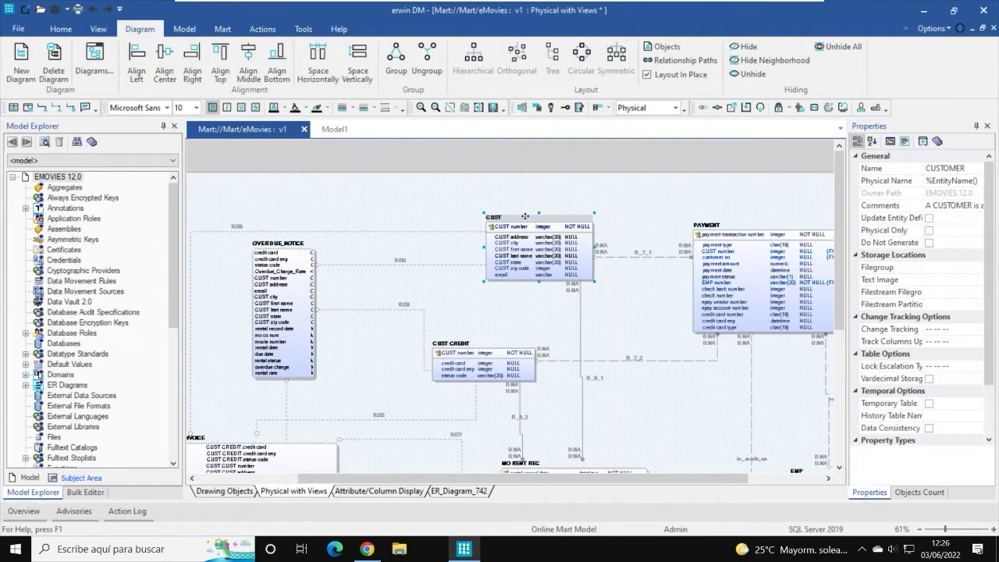
pyautogui.click(526, 217)
pyautogui.press('Escape')
pyautogui.rightClick(593, 226)
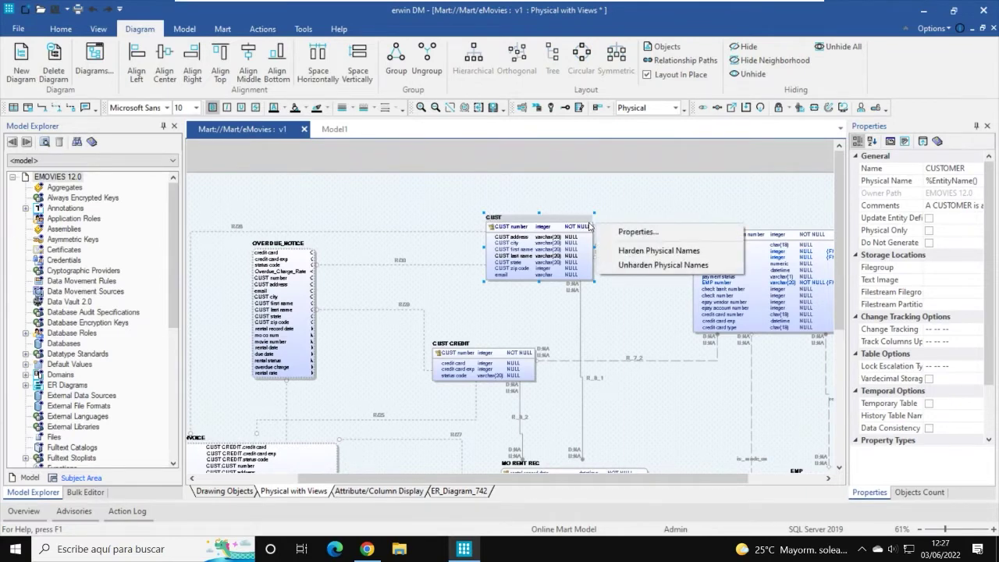
pyautogui.rightClick(589, 226)
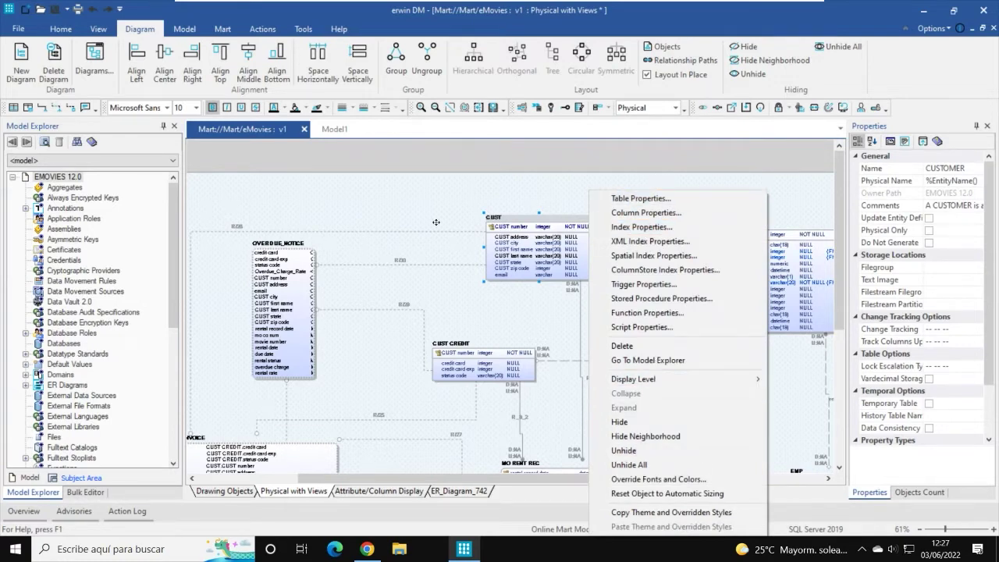
pyautogui.click(458, 202)
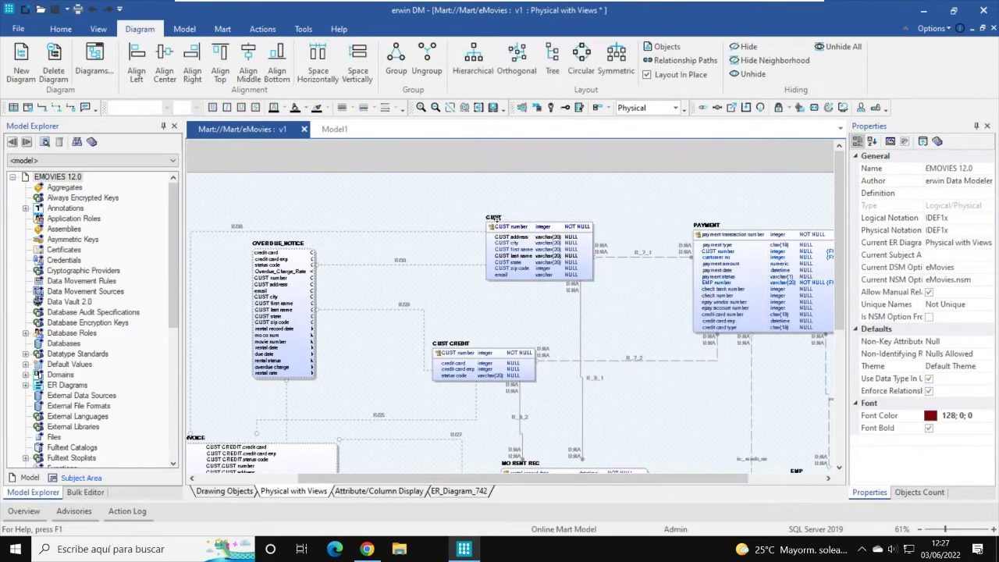
pyautogui.click(495, 217)
pyautogui.click(61, 29)
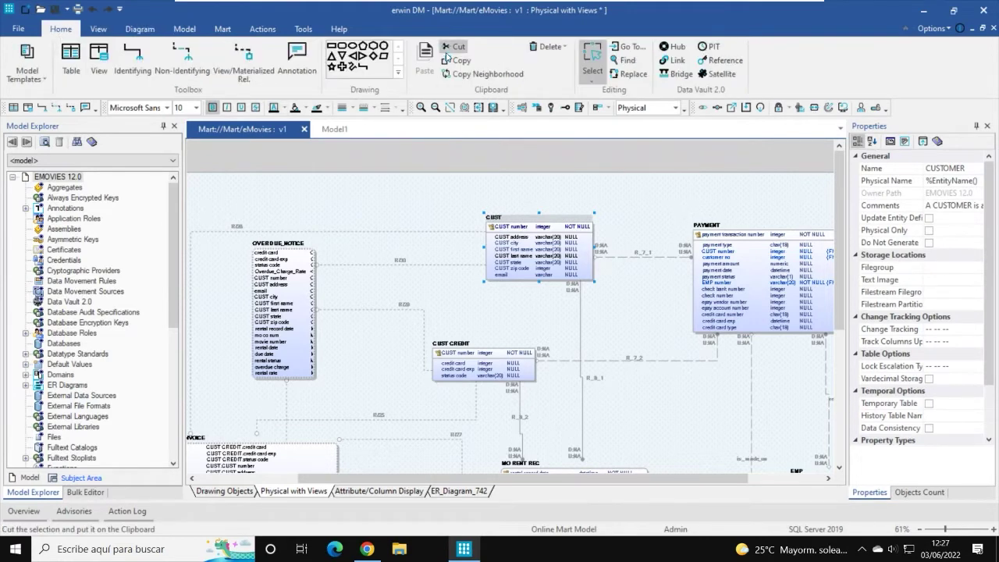
# Step: Select the CUST table, Copy Neighborhood to grab its related tables and relationships, and open ER_Diagram_742
pyautogui.click(484, 76)
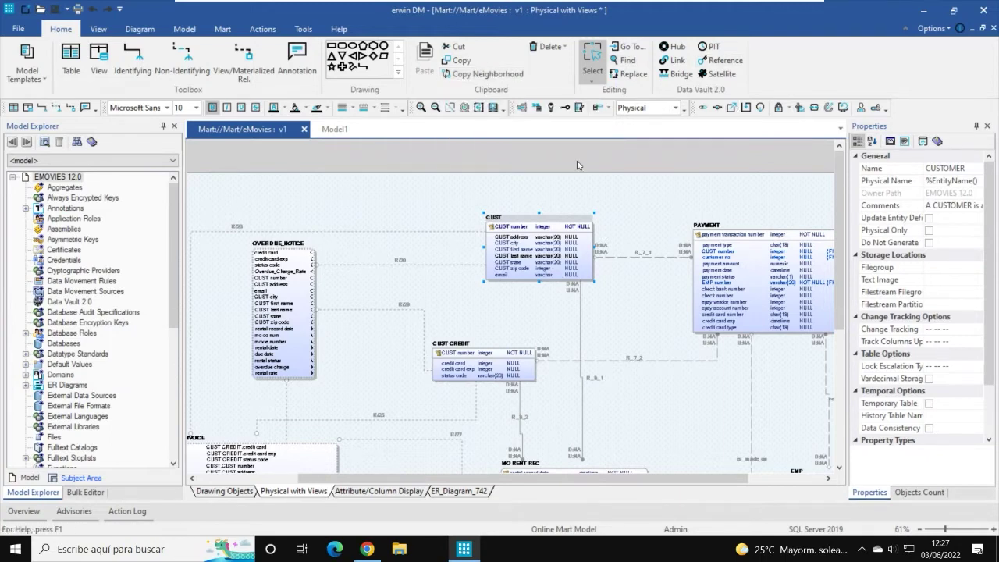
pyautogui.click(553, 214)
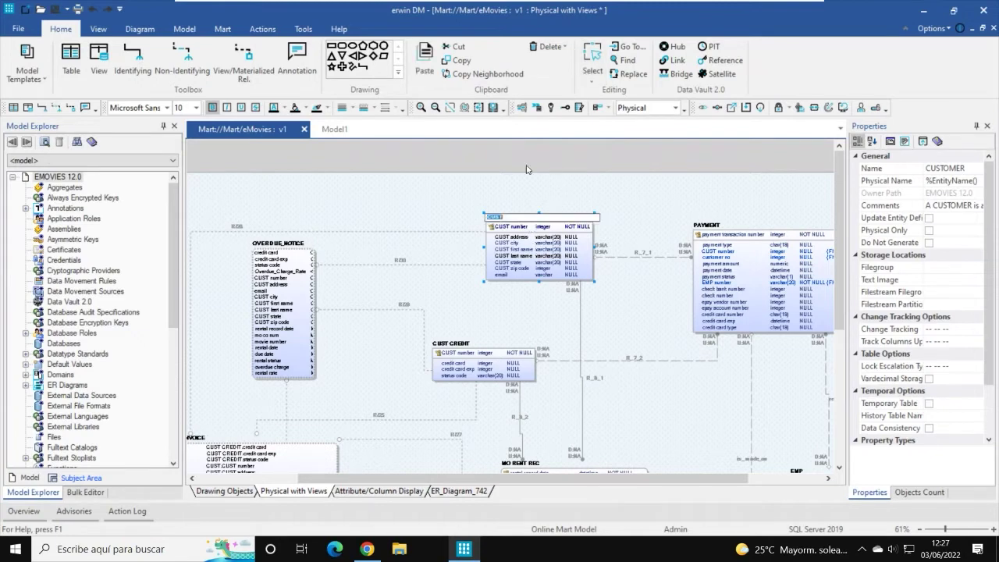
pyautogui.click(592, 61)
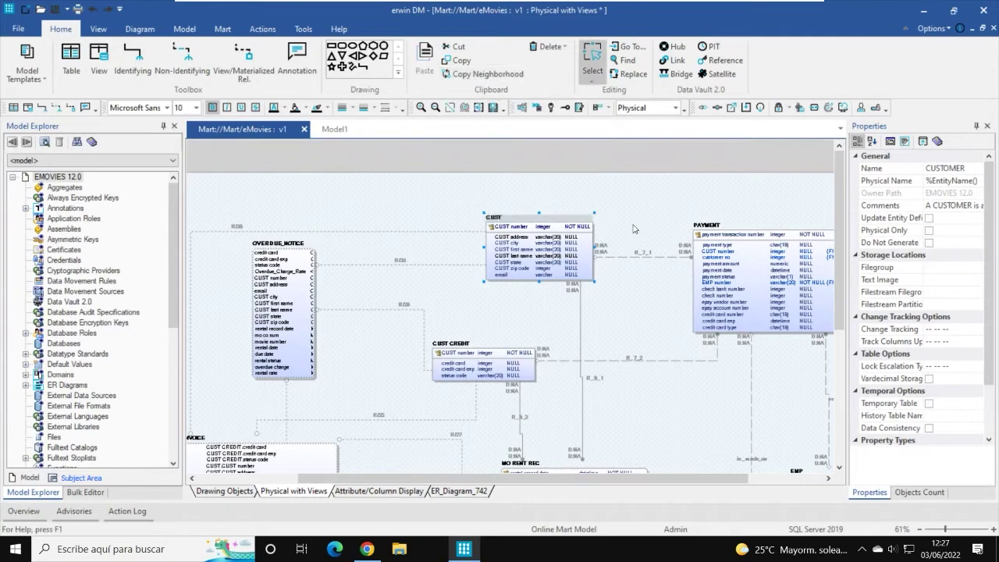
pyautogui.click(589, 218)
pyautogui.click(593, 61)
pyautogui.click(526, 330)
pyautogui.click(531, 285)
pyautogui.click(494, 75)
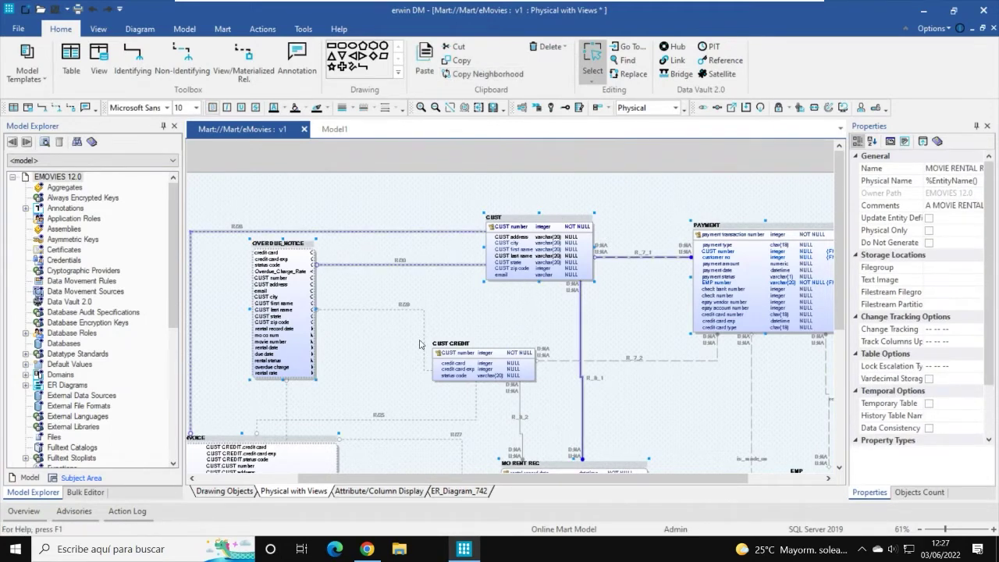
pyautogui.click(459, 492)
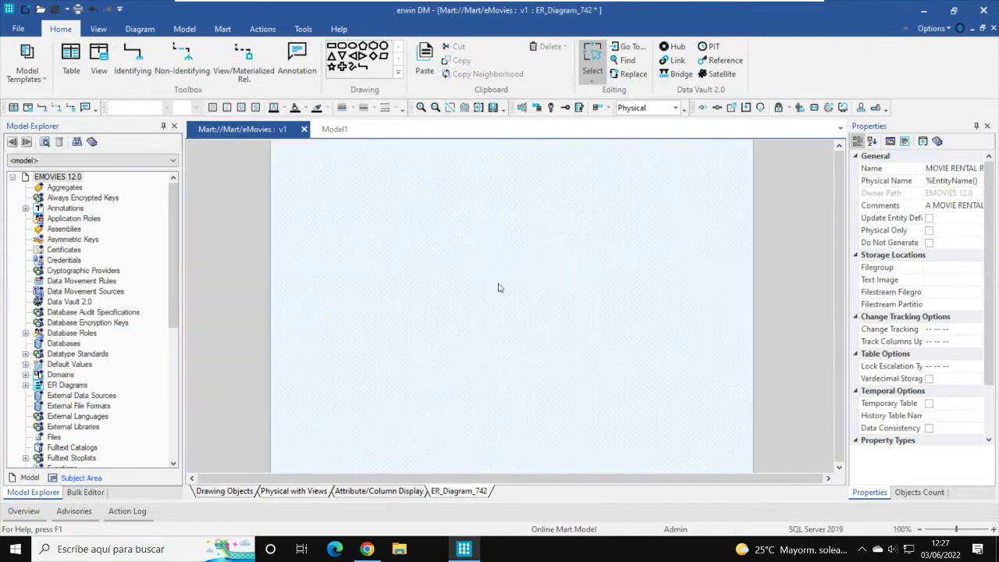
# Step: Paste the copied tables into ER_Diagram_742 and rearrange CUSTOMER_INVOICE, PAYMENT and the movie rental table
pyautogui.hotkey('ctrl', 'v')
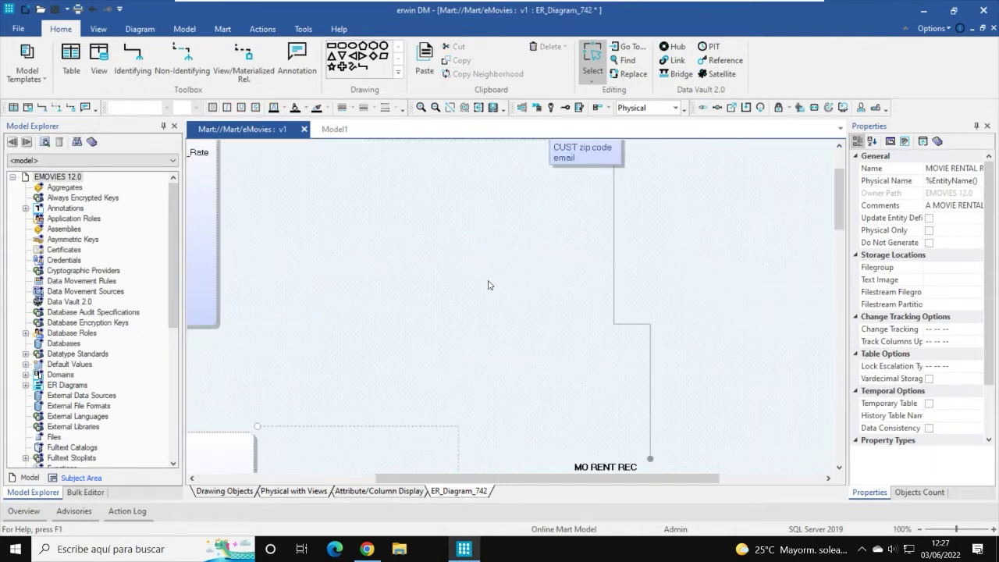
pyautogui.scroll(-5, 489, 285)
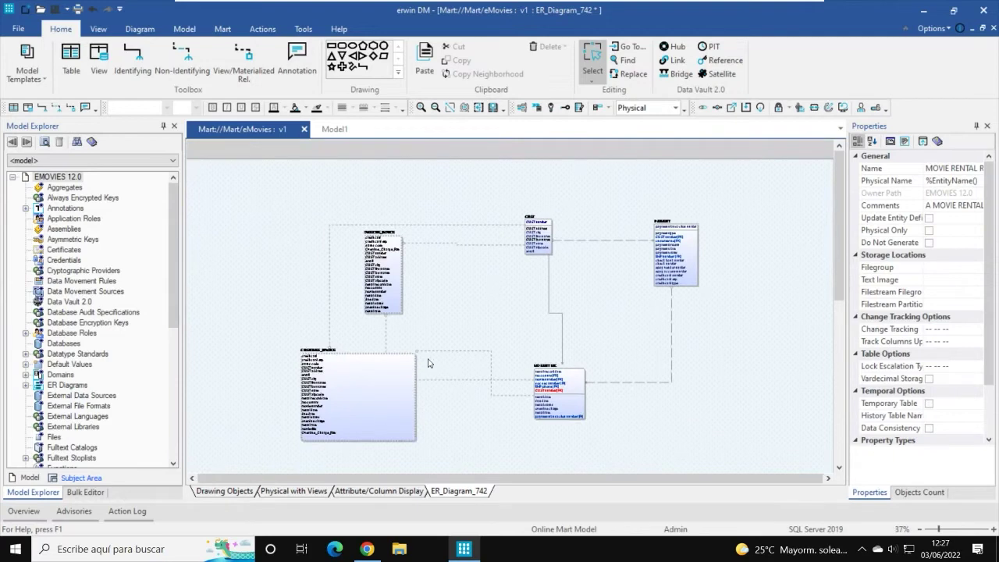
pyautogui.moveTo(371, 372); pyautogui.dragTo(477, 300)
pyautogui.moveTo(382, 235); pyautogui.dragTo(467, 192)
pyautogui.moveTo(562, 366); pyautogui.dragTo(597, 276)
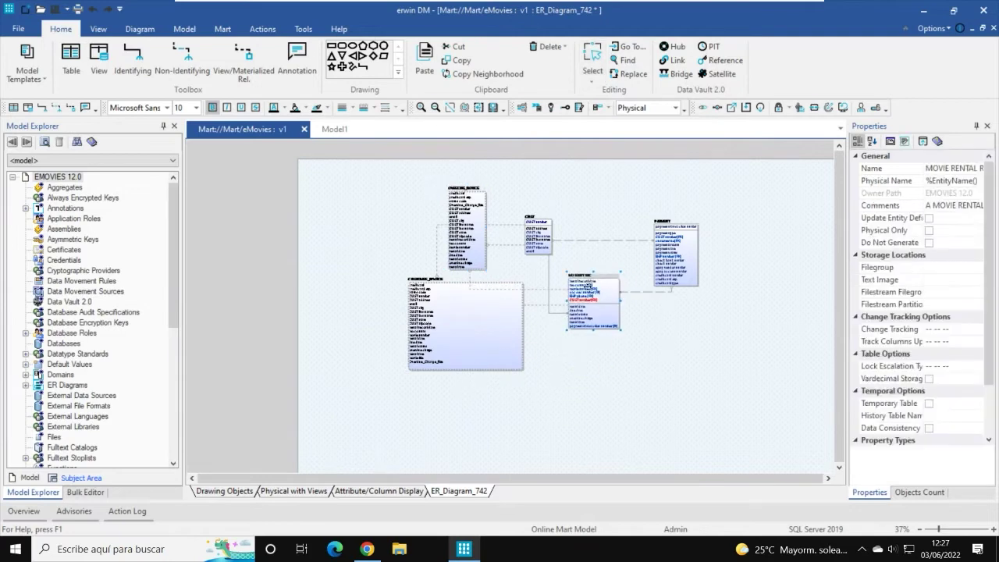
pyautogui.moveTo(660, 231); pyautogui.dragTo(601, 201)
pyautogui.scroll(2, 589, 300)
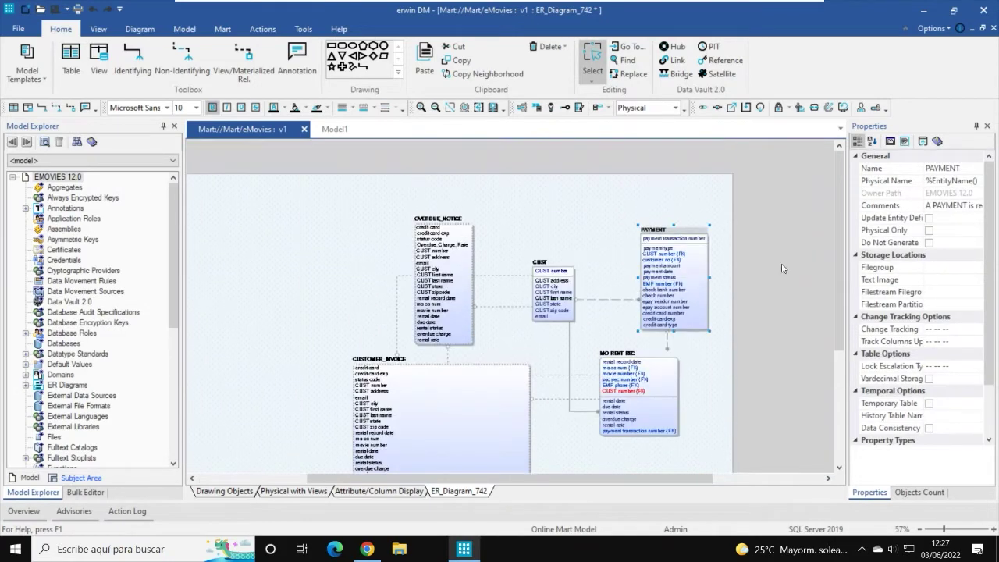
pyautogui.moveTo(673, 480); pyautogui.dragTo(732, 482)
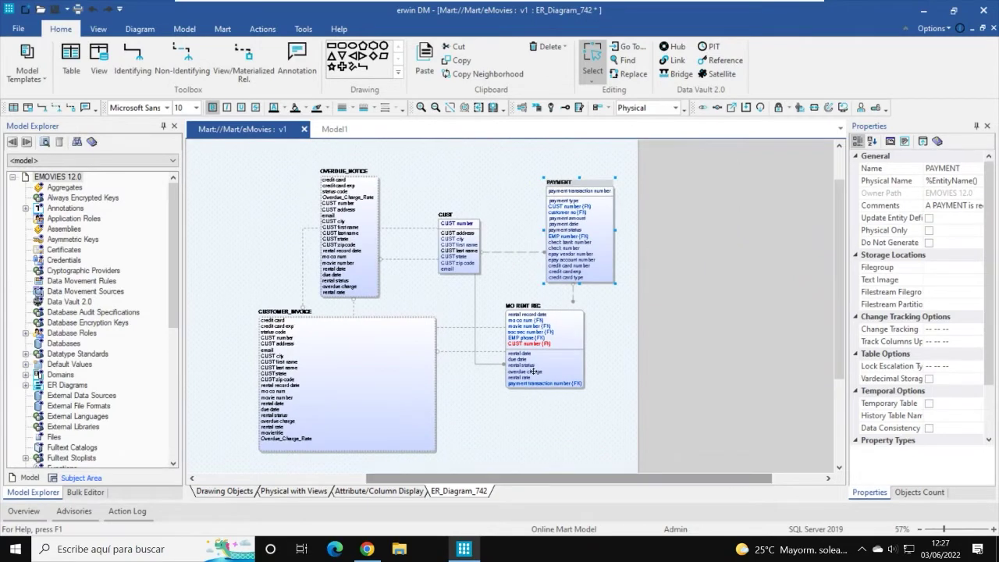
pyautogui.scroll(1, 486, 388)
pyautogui.scroll(-2, 451, 401)
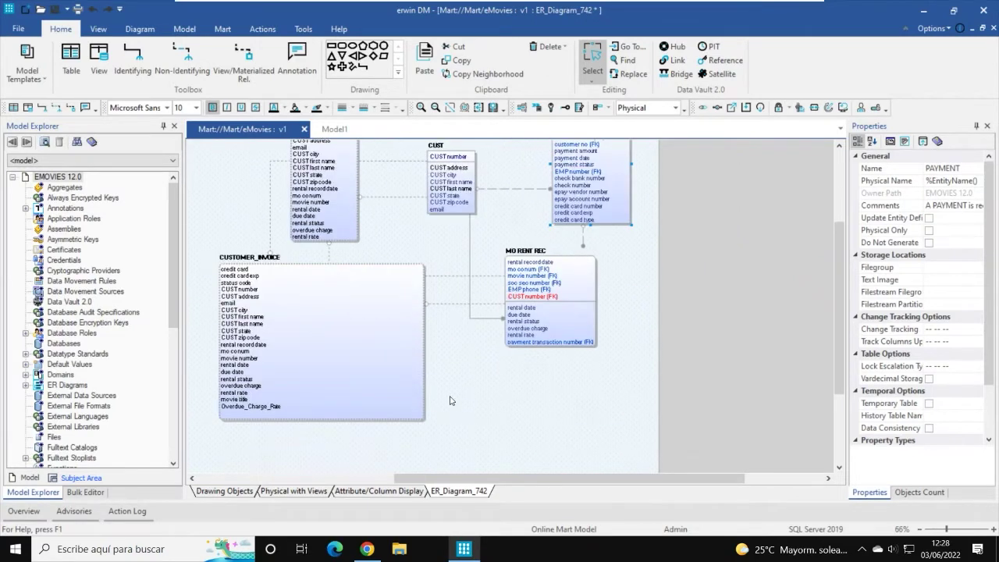
# Step: Narrow CUSTOMER_INVOICE and move it below CUST, left of MO RENT REC
pyautogui.click(395, 355)
pyautogui.moveTo(425, 336); pyautogui.dragTo(306, 336)
pyautogui.moveTo(242, 263); pyautogui.dragTo(382, 270)
pyautogui.scroll(2, 469, 372)
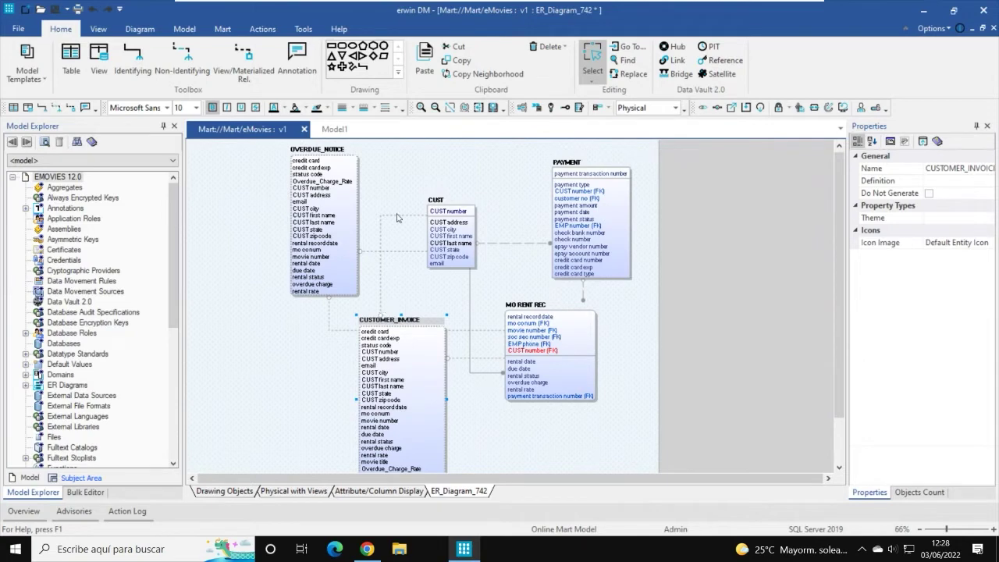
# Step: Paste the copied tables into Model1's diagram and zoom out to see them
pyautogui.click(335, 130)
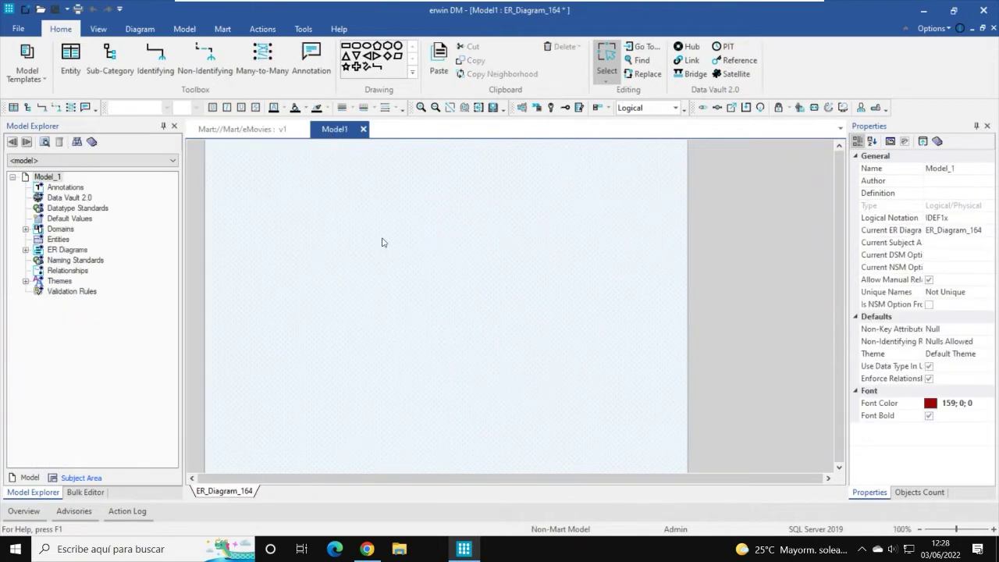
pyautogui.hotkey('ctrl', 'v')
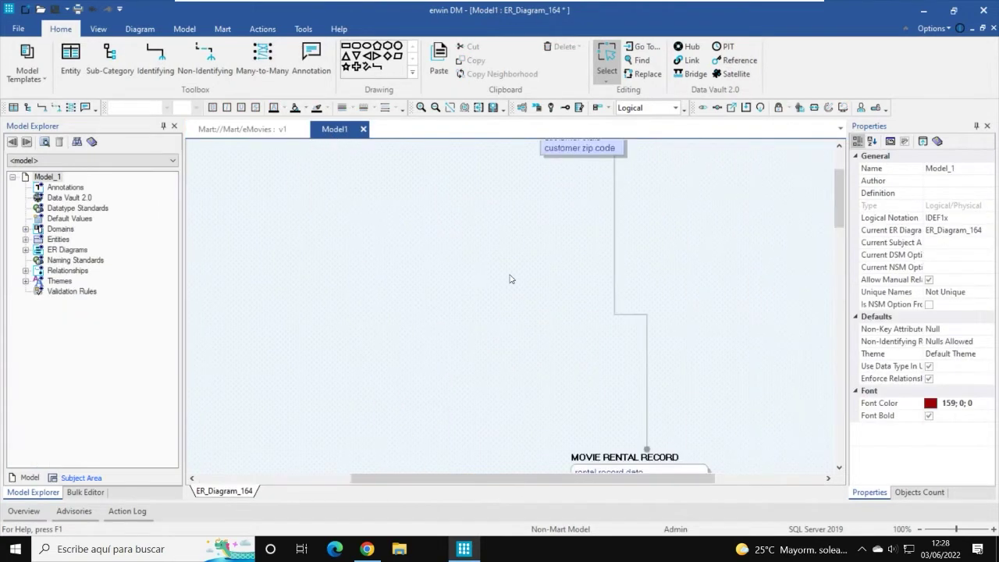
pyautogui.scroll(-3, 501, 271)
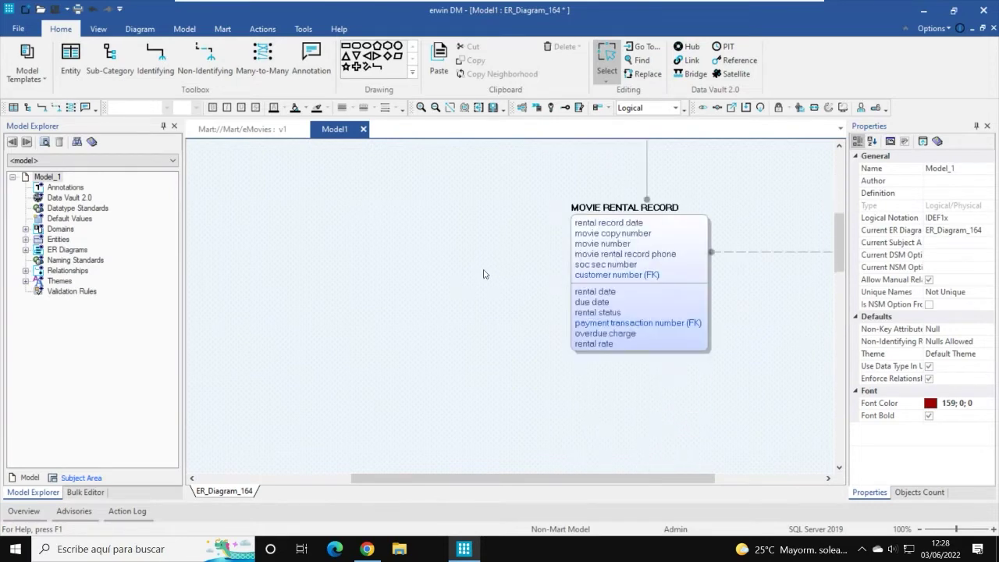
pyautogui.scroll(-4, 507, 332)
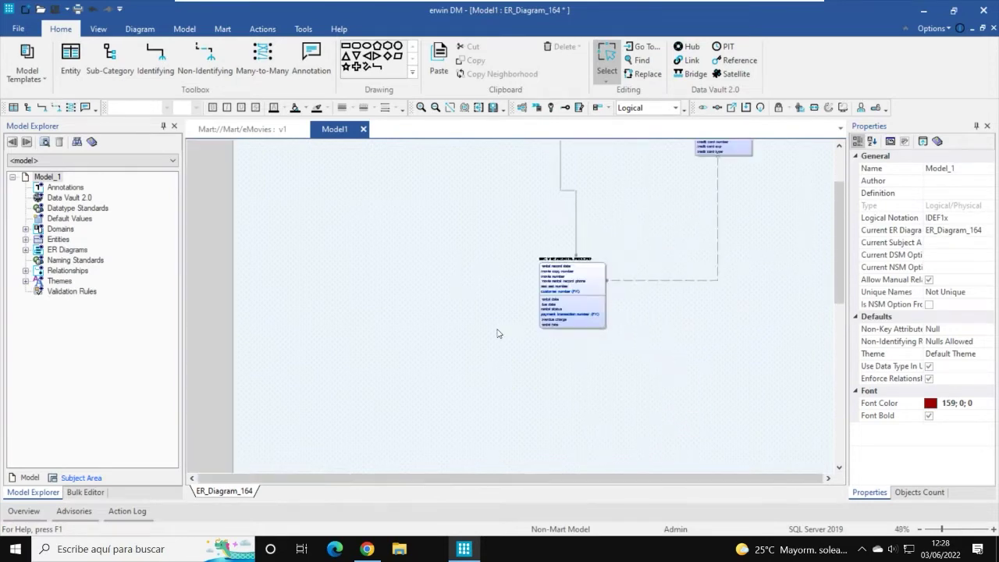
pyautogui.scroll(3, 469, 323)
pyautogui.scroll(-1, 490, 325)
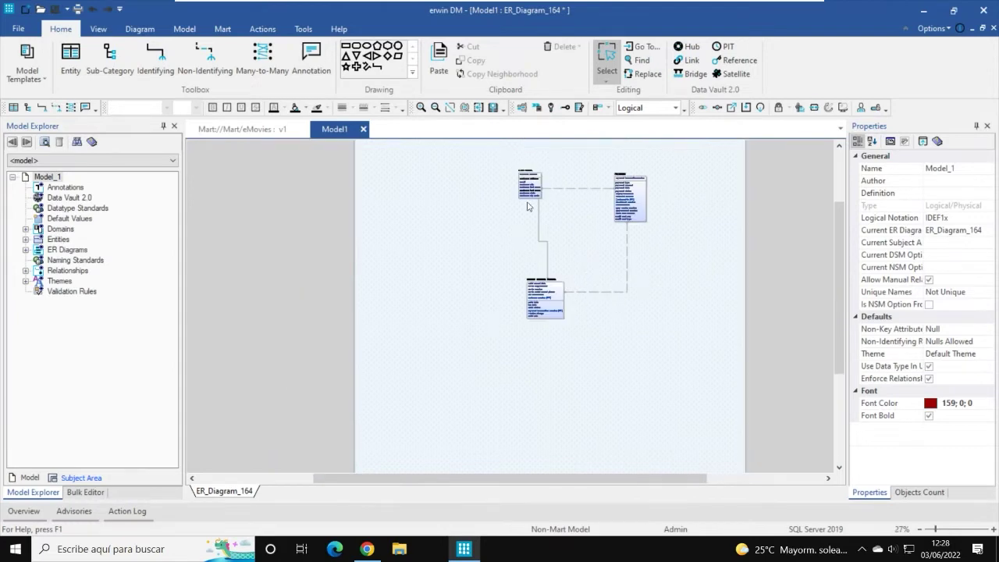
# Step: Move CUSTOMER down-right and PAYMENT down-left to arrange the Model1 entities
pyautogui.click(523, 178)
pyautogui.moveTo(524, 179); pyautogui.dragTo(539, 203)
pyautogui.moveTo(626, 221); pyautogui.dragTo(595, 270)
pyautogui.scroll(3, 589, 275)
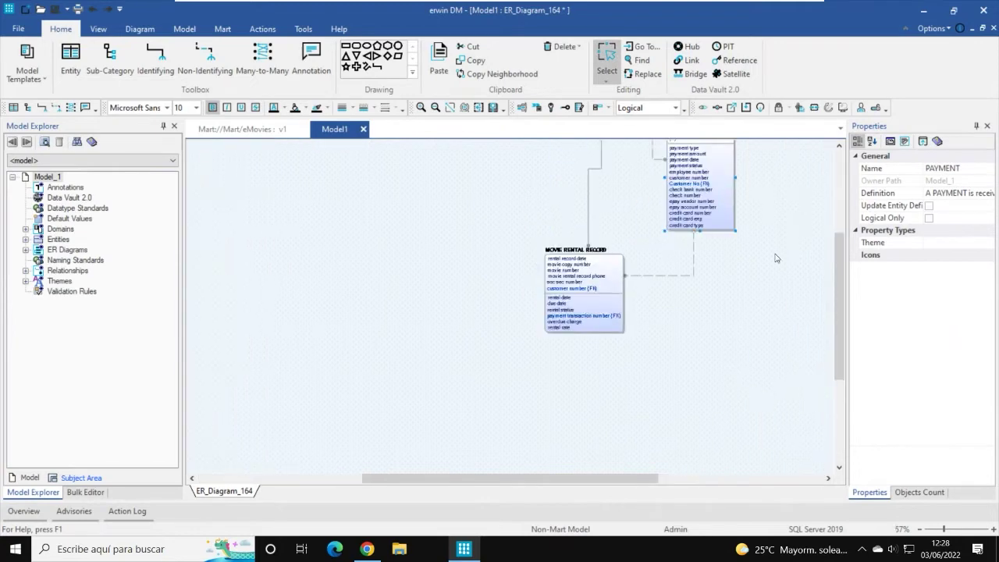
pyautogui.moveTo(839, 266); pyautogui.dragTo(837, 211)
# Step: Switch Model1 to Physical, then place OVERDUE_NOTICE and a narrowed CUSTOMER_INVOICE beneath it
pyautogui.click(673, 108)
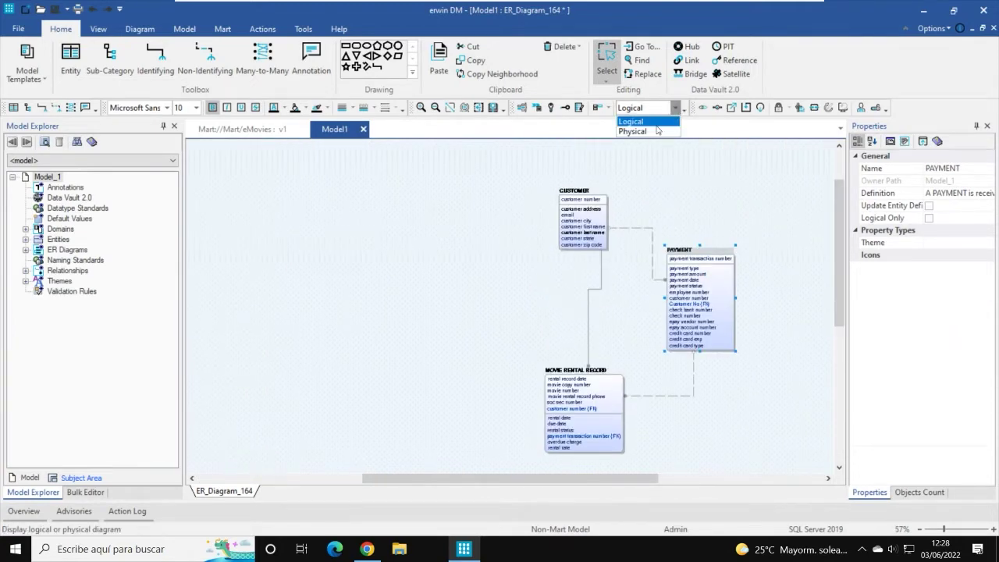
pyautogui.click(660, 130)
pyautogui.moveTo(311, 228); pyautogui.dragTo(442, 227)
pyautogui.moveTo(273, 426); pyautogui.dragTo(432, 346)
pyautogui.click(269, 418)
pyautogui.moveTo(269, 418); pyautogui.dragTo(413, 367)
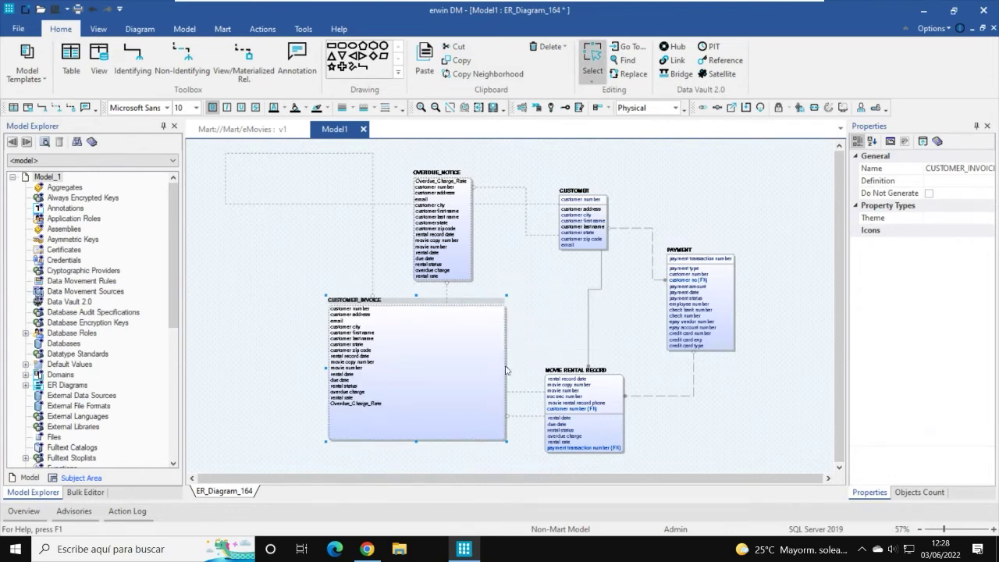
pyautogui.moveTo(505, 367); pyautogui.dragTo(414, 367)
pyautogui.moveTo(354, 303); pyautogui.dragTo(421, 315)
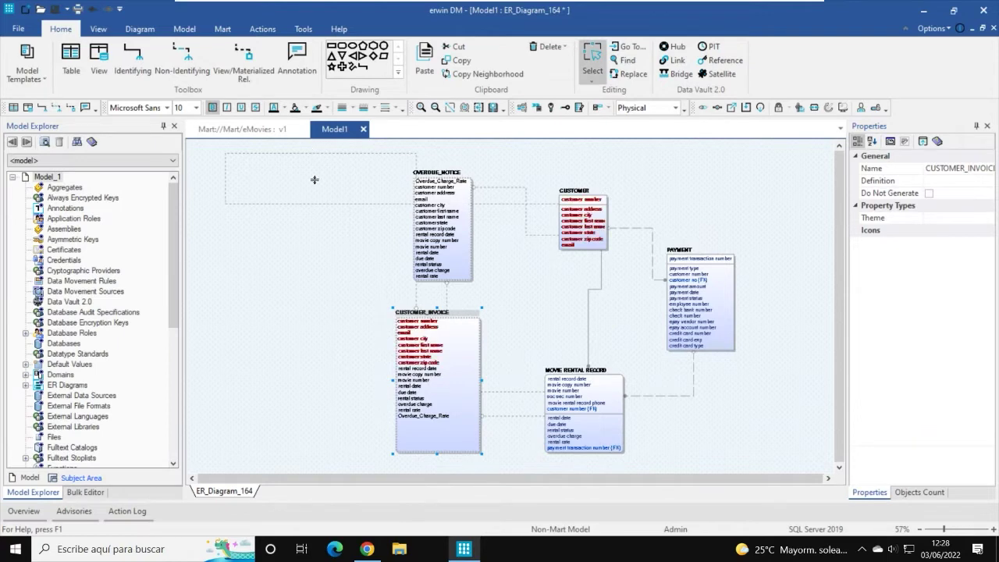
# Step: Reroute the CUSTOMER_INVOICE and OVERDUE_NOTICE relationship lines and nudge MOVIE RENTAL RECORD up
pyautogui.click(310, 203)
pyautogui.moveTo(225, 245); pyautogui.dragTo(540, 308)
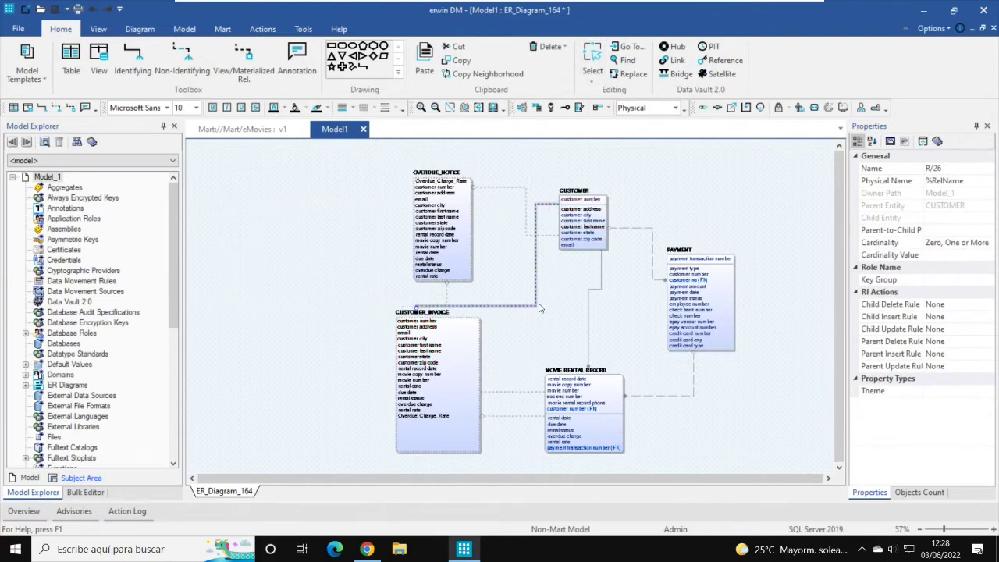
pyautogui.click(620, 334)
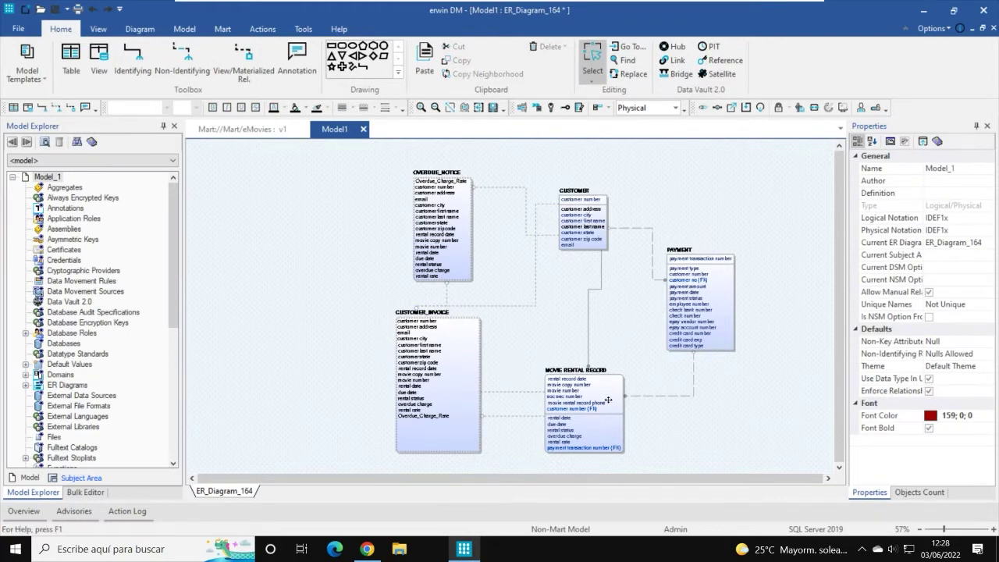
pyautogui.moveTo(595, 395); pyautogui.dragTo(598, 349)
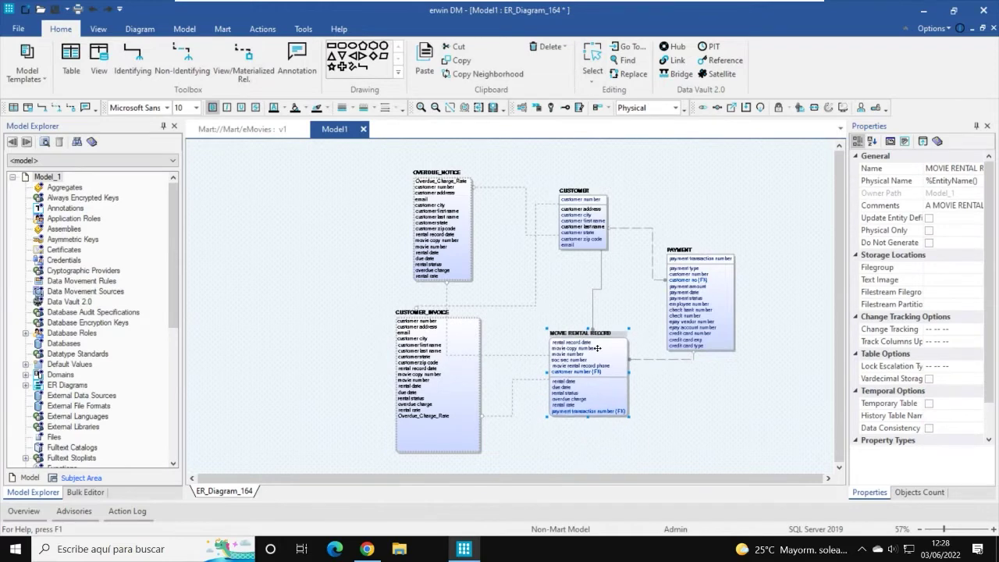
pyautogui.moveTo(448, 294); pyautogui.dragTo(509, 295)
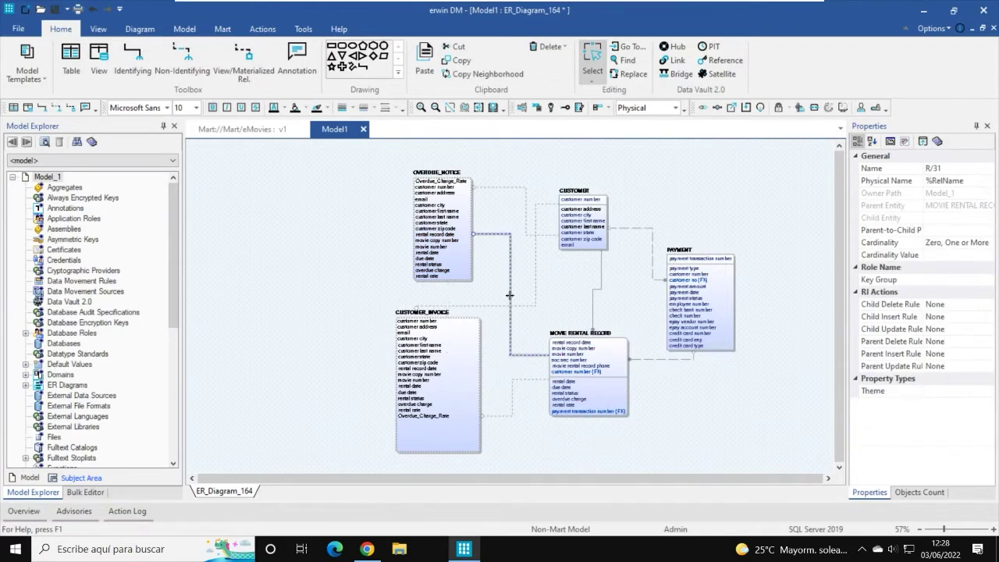
pyautogui.click(569, 296)
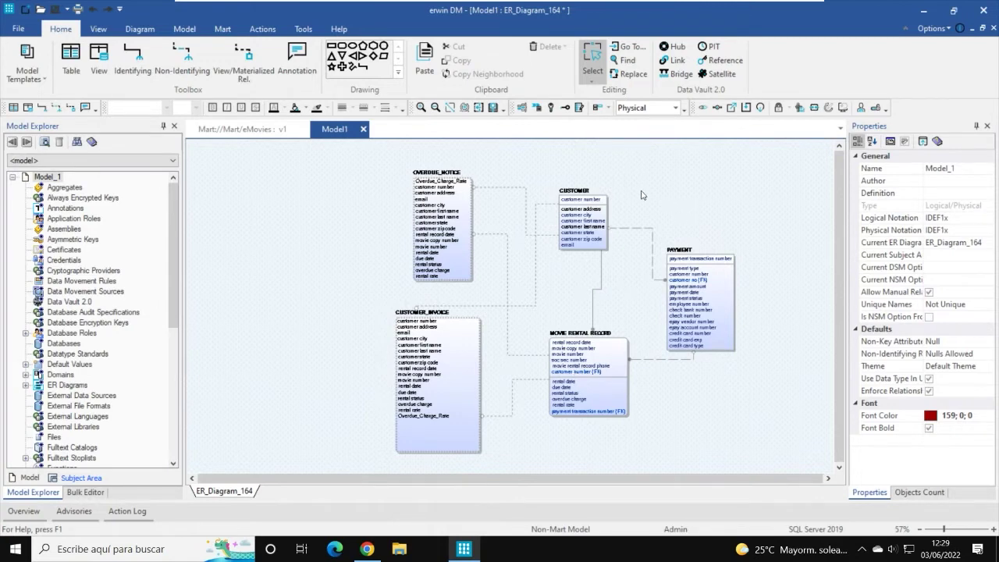
# Step: Save Model1 through the Save Models dialog and return to eMovies' ER_Diagram_742
pyautogui.hotkey('ctrl', 's')
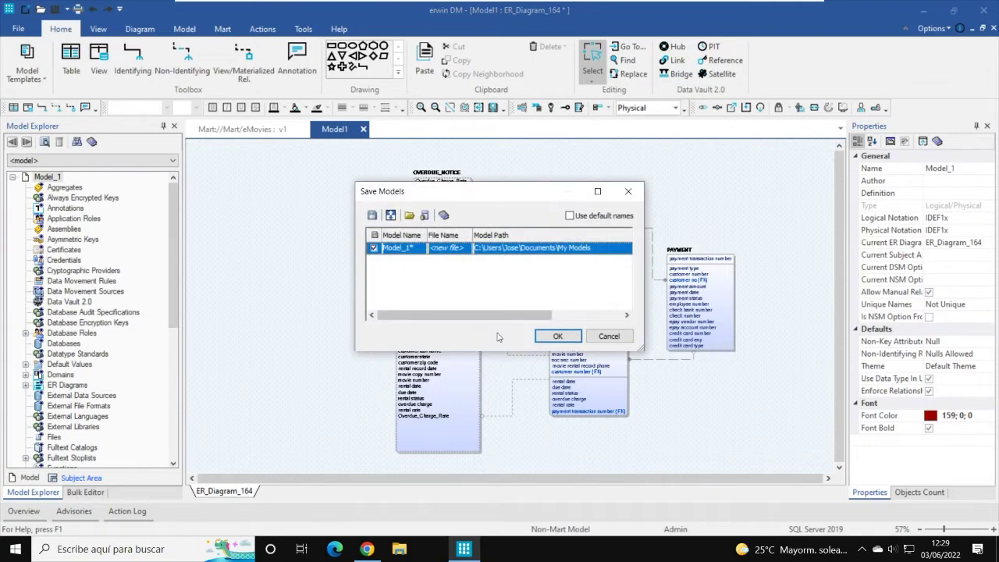
pyautogui.click(374, 249)
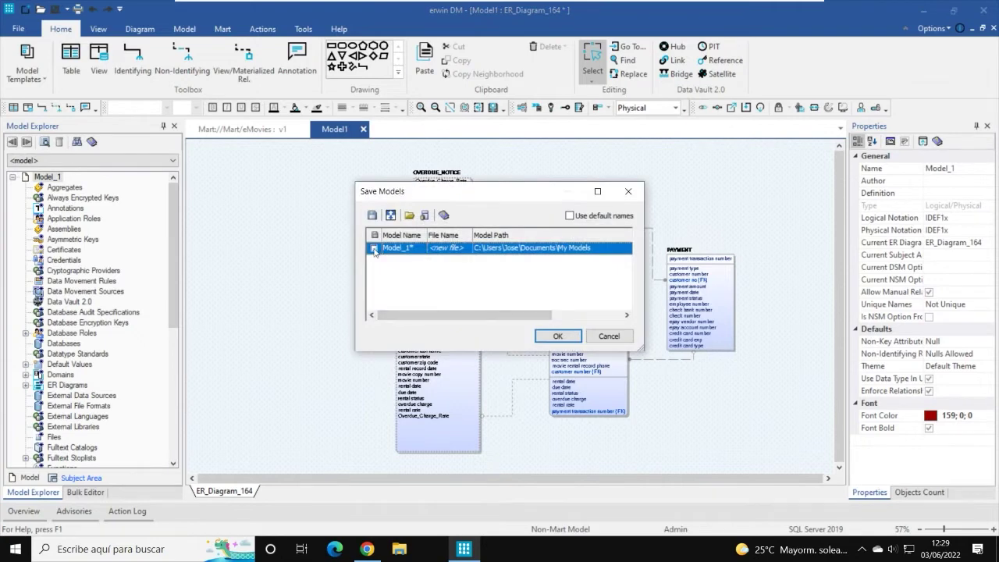
pyautogui.click(558, 336)
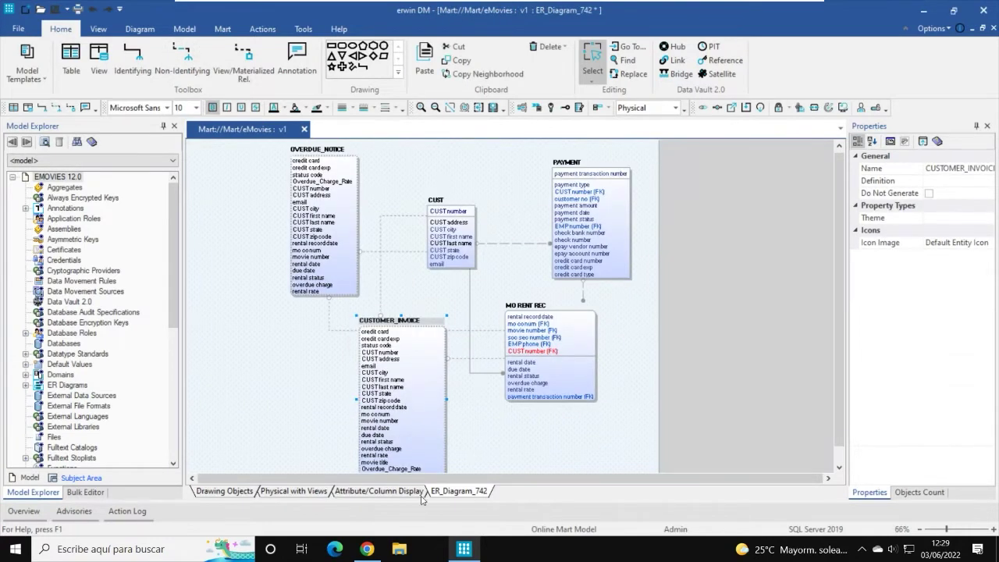
pyautogui.click(383, 491)
pyautogui.click(459, 491)
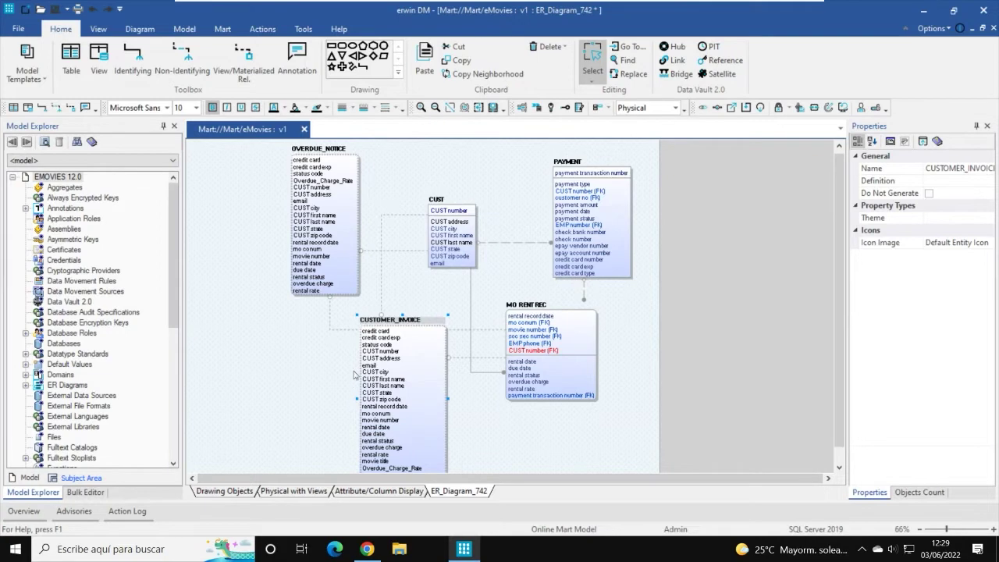
# Step: Change the ER_Diagram_742 name to 'NuevoDiagrama' in its Properties dialog, then deselect CUSTOMER_INVOICE
pyautogui.click(141, 29)
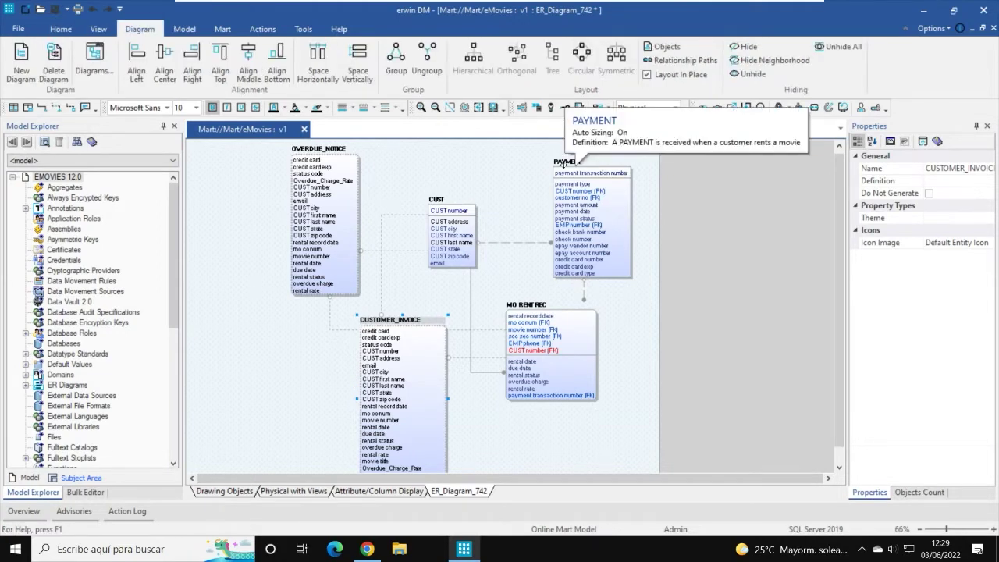
pyautogui.rightClick(227, 233)
pyautogui.click(259, 248)
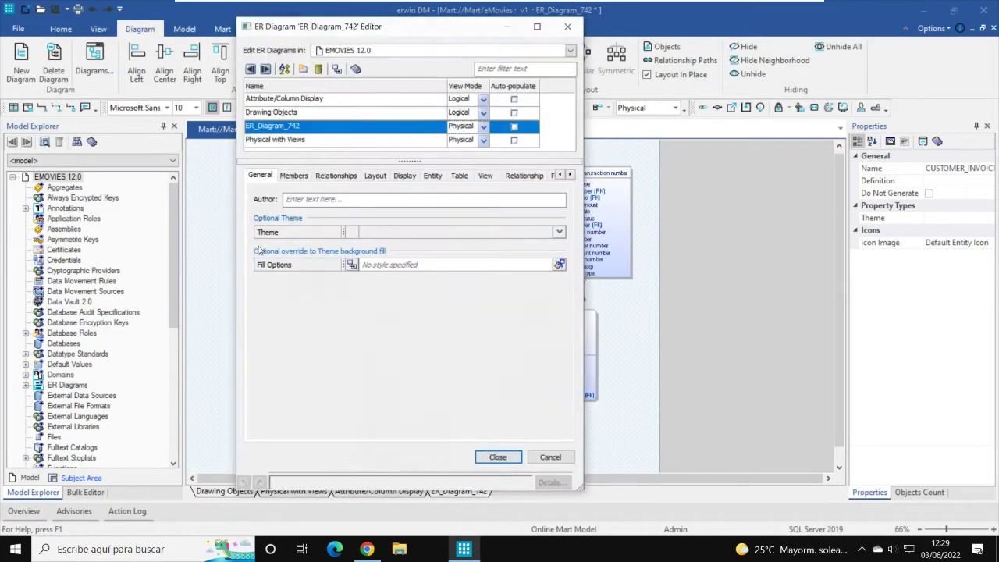
pyautogui.click(304, 133)
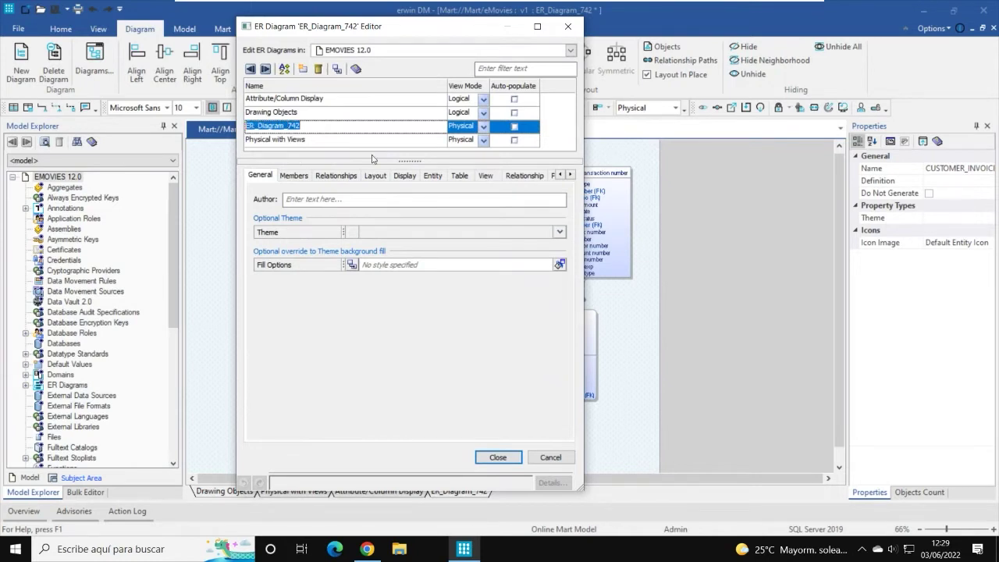
pyautogui.write('Nuevo')
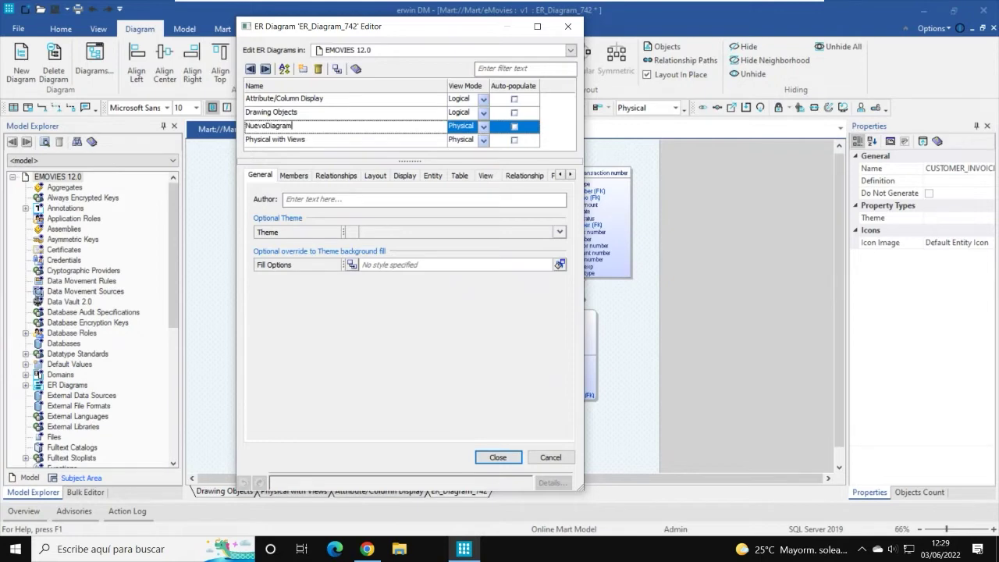
pyautogui.write('Diagrama')
pyautogui.press('Return')
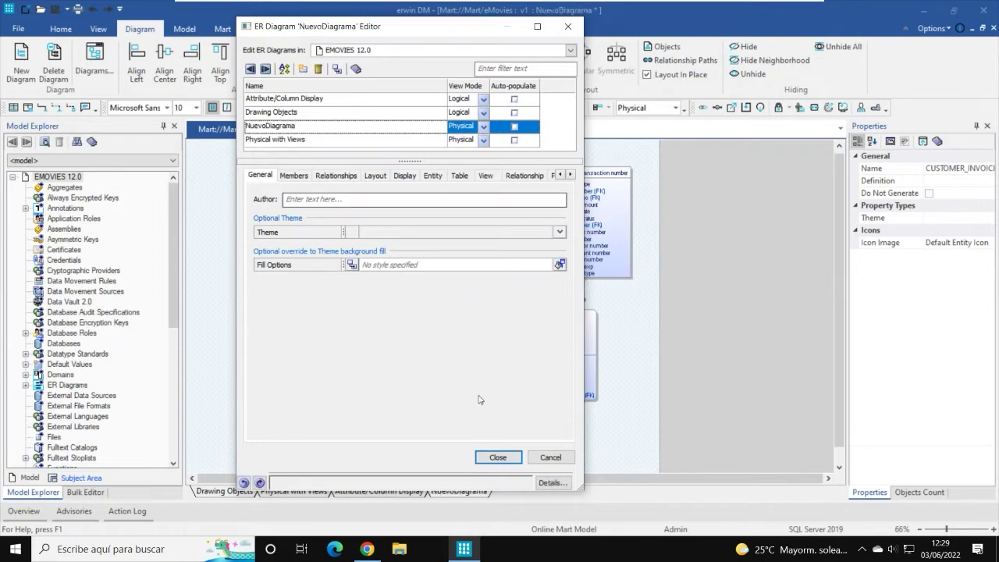
pyautogui.click(493, 459)
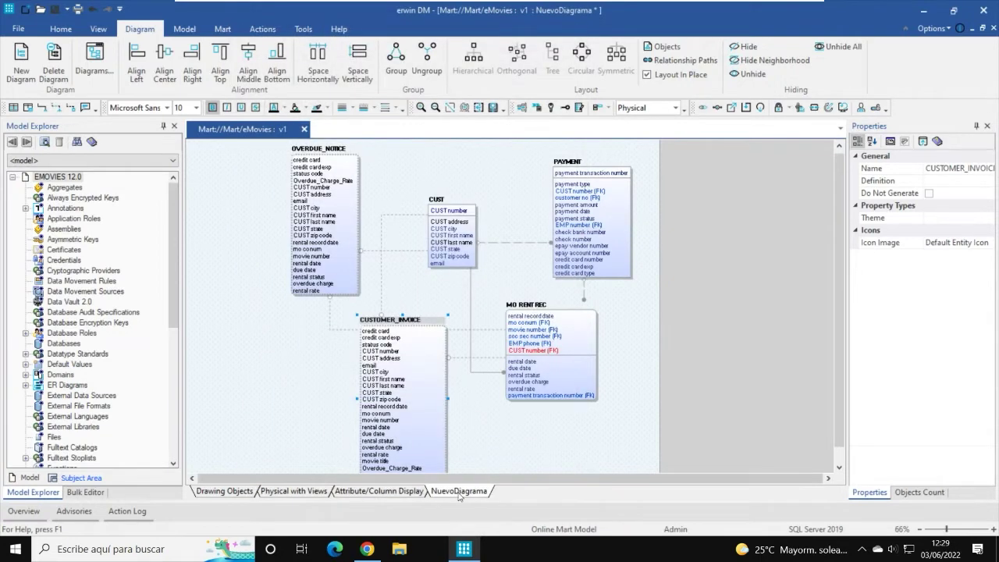
pyautogui.click(225, 337)
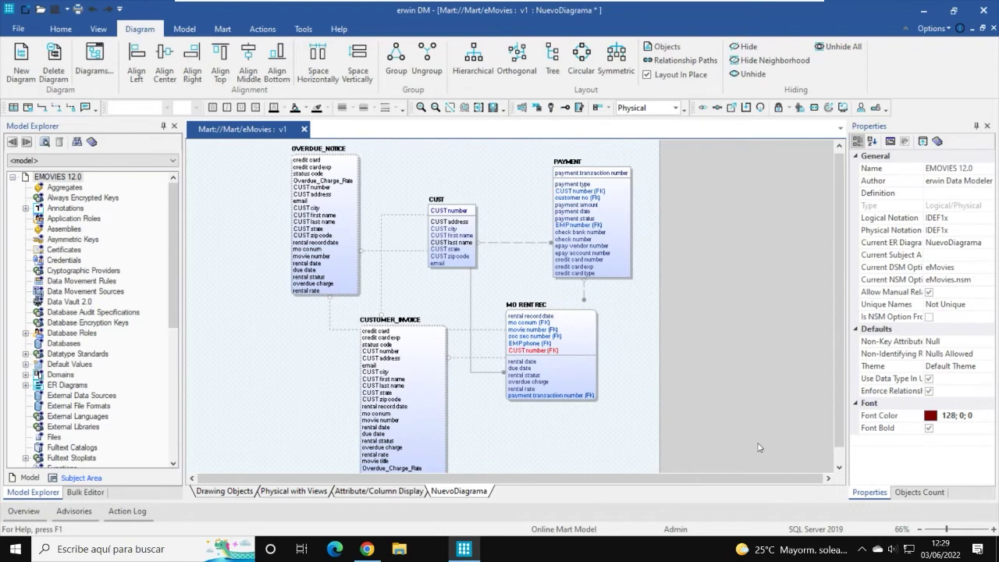
pyautogui.scroll(-2, 762, 296)
pyautogui.scroll(2, 762, 298)
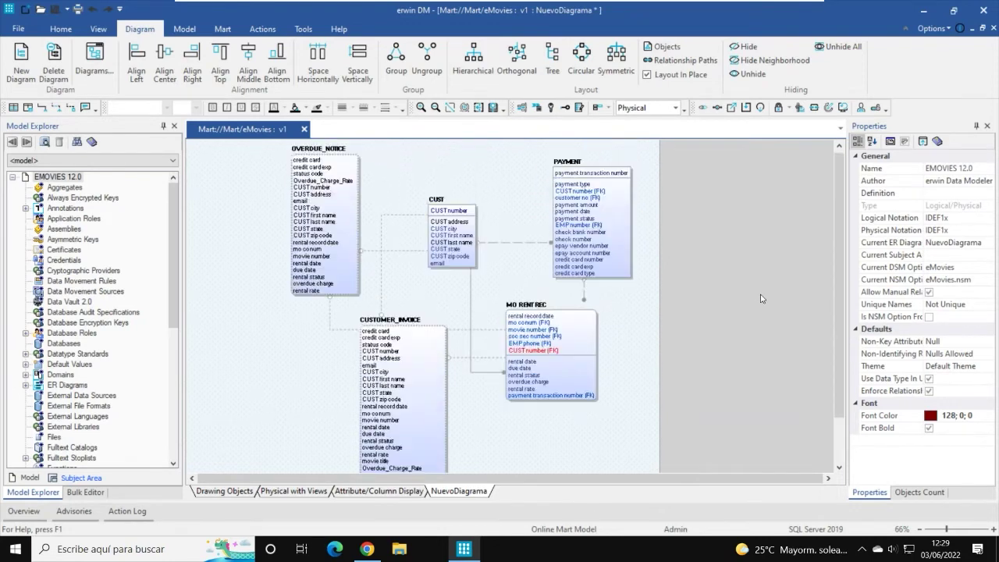
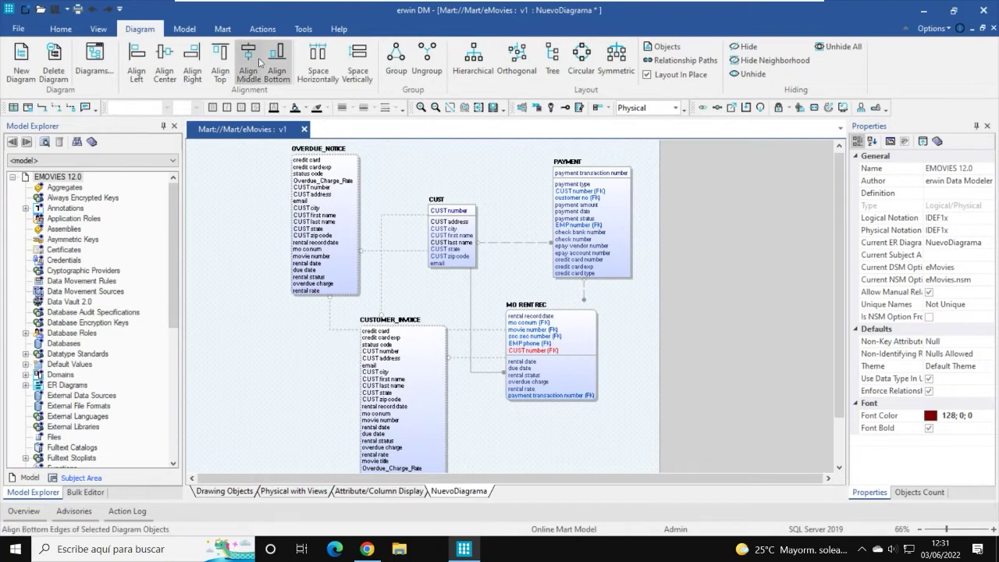
# Step: Browse the mart's eMovies model versions, keeping Version 3, and close the browser without opening anything
pyautogui.click(224, 29)
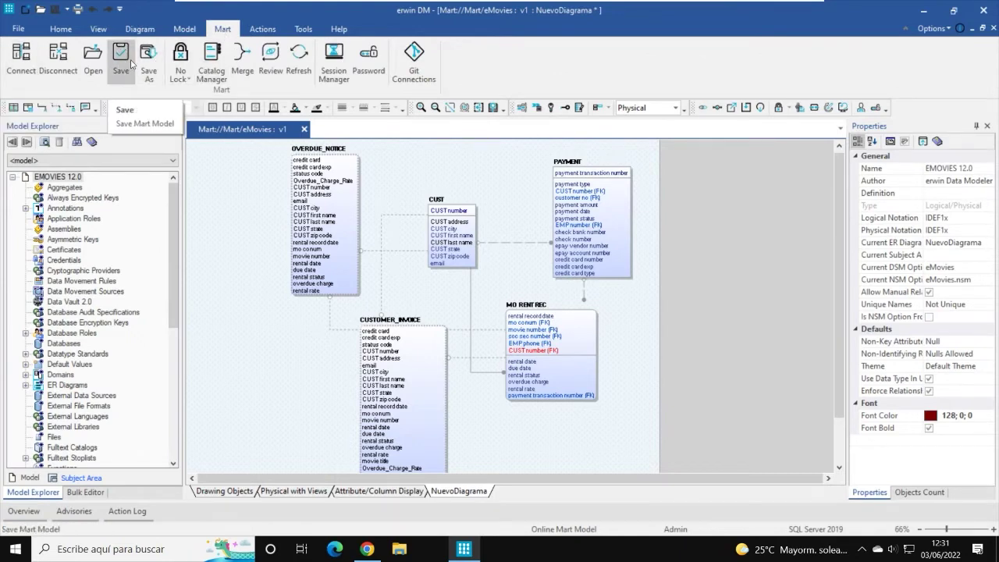
pyautogui.click(92, 62)
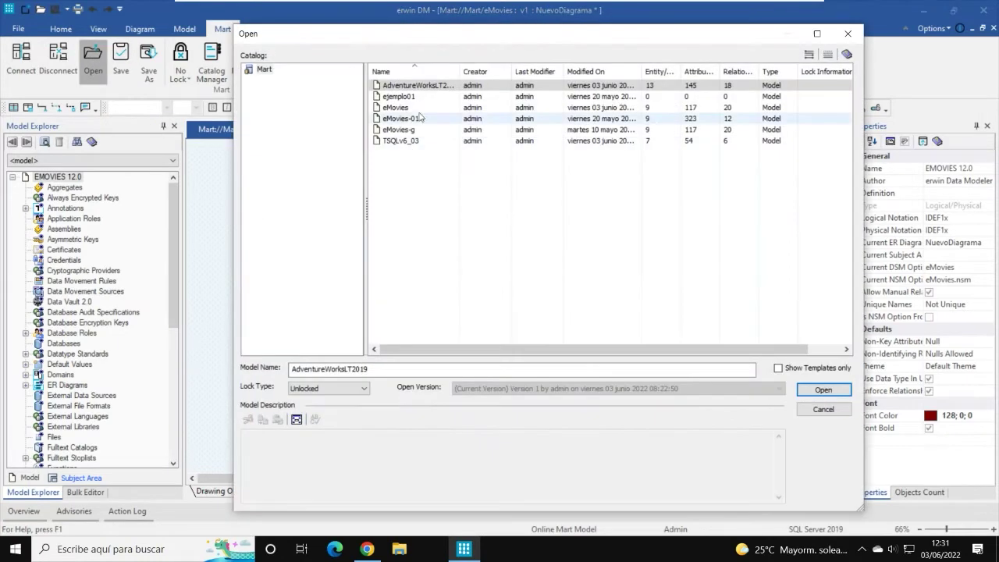
pyautogui.click(413, 109)
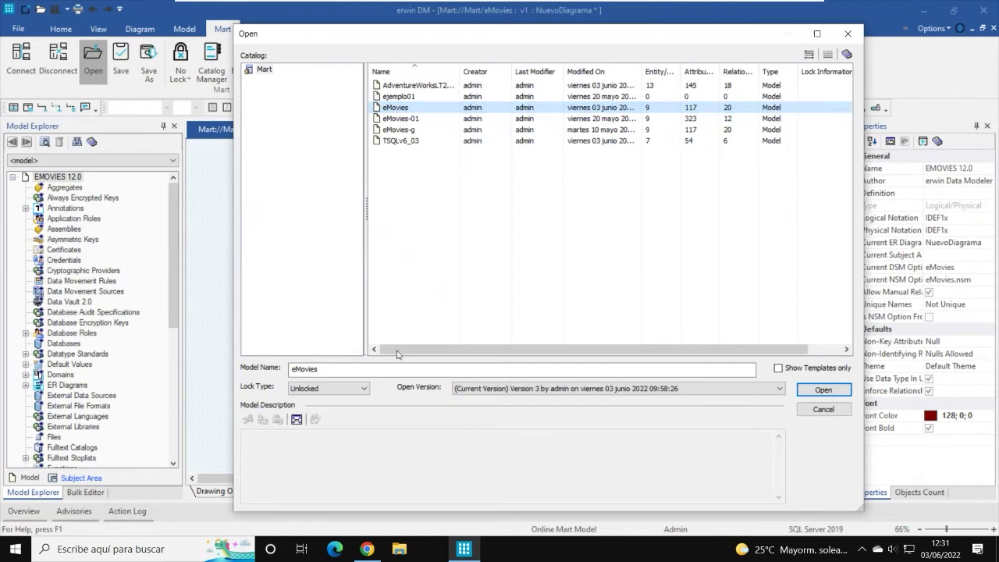
pyautogui.click(779, 388)
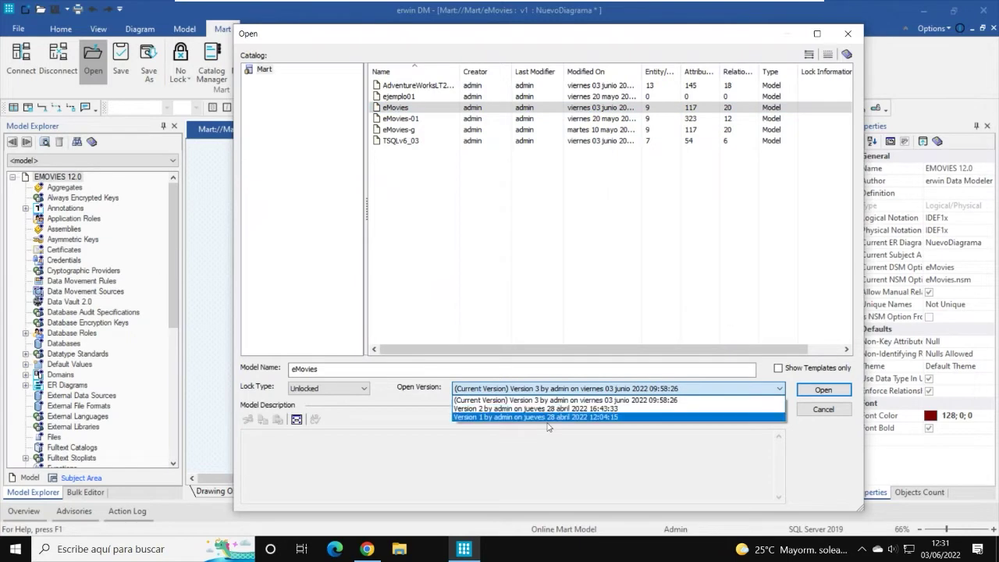
pyautogui.click(824, 417)
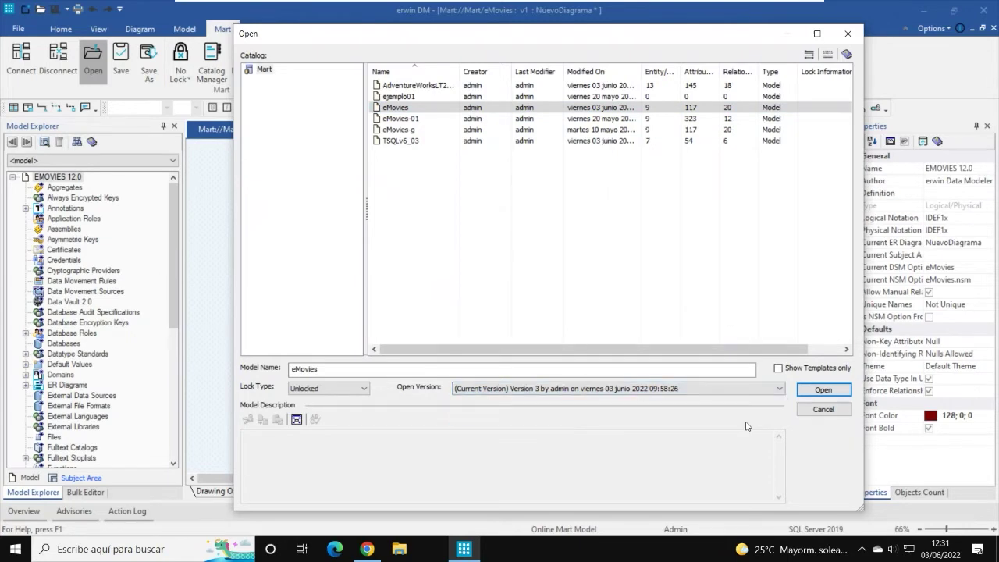
pyautogui.click(846, 413)
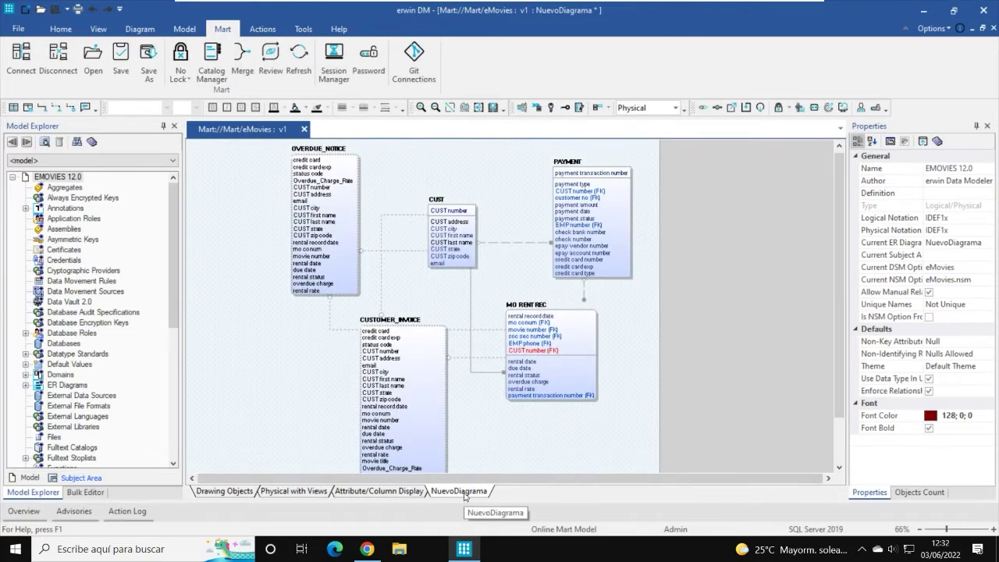
# Step: Save the model to the mart, answering Sí to the three-way-merge prompt, and reposition the comparison window
pyautogui.click(120, 56)
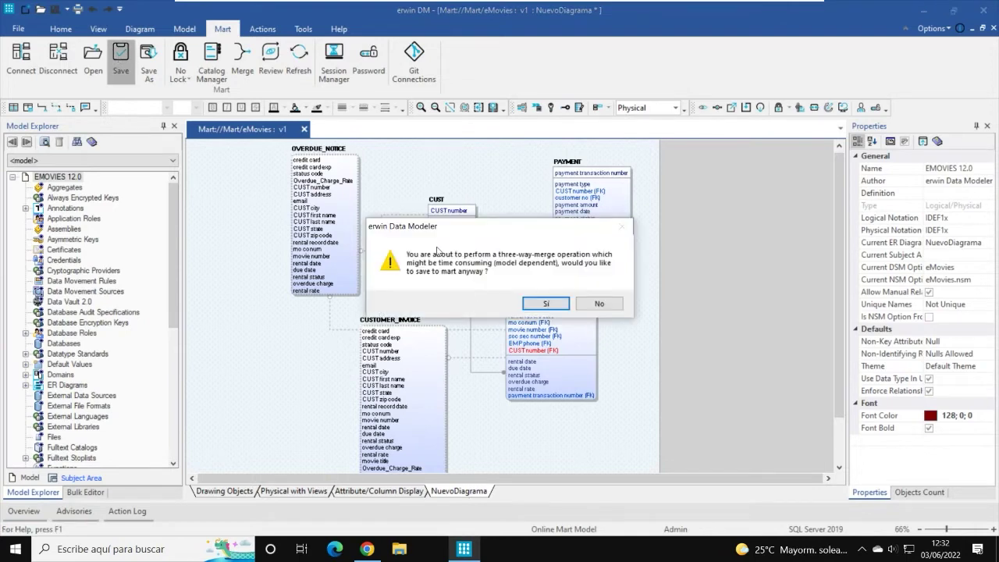
pyautogui.click(547, 304)
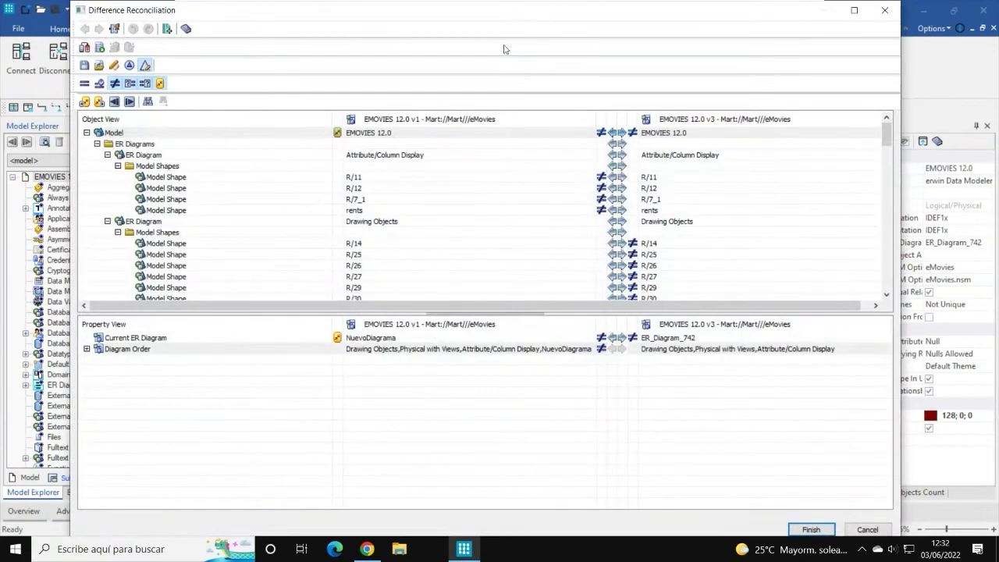
pyautogui.moveTo(492, 17)
pyautogui.mouseDown()
pyautogui.moveTo(498, 29)
pyautogui.moveTo(499, 16)
pyautogui.mouseUp()
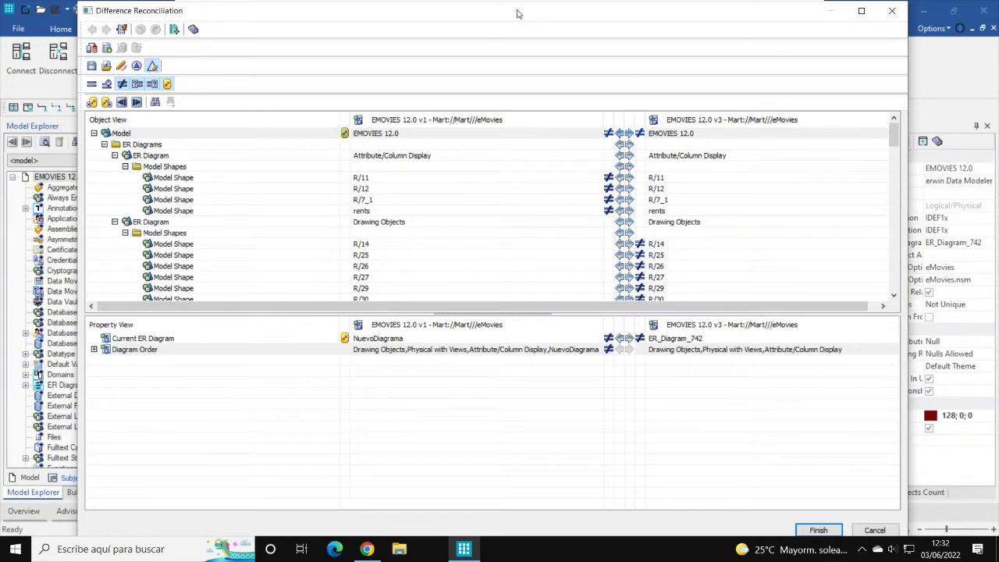
pyautogui.moveTo(519, 11)
pyautogui.mouseDown()
pyautogui.moveTo(537, 60)
pyautogui.moveTo(528, 63)
pyautogui.moveTo(529, 18)
pyautogui.mouseUp()
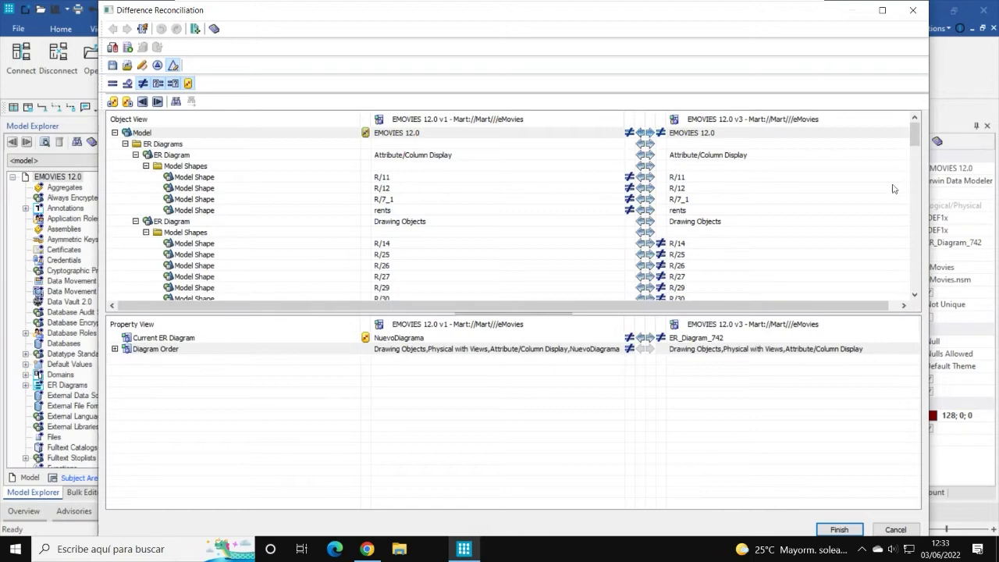
pyautogui.moveTo(914, 129); pyautogui.dragTo(910, 252)
pyautogui.moveTo(914, 278); pyautogui.dragTo(866, 117)
# Step: Under Model > ER Diagrams, remove NuevoDiagrama from the local model's side
pyautogui.click(114, 133)
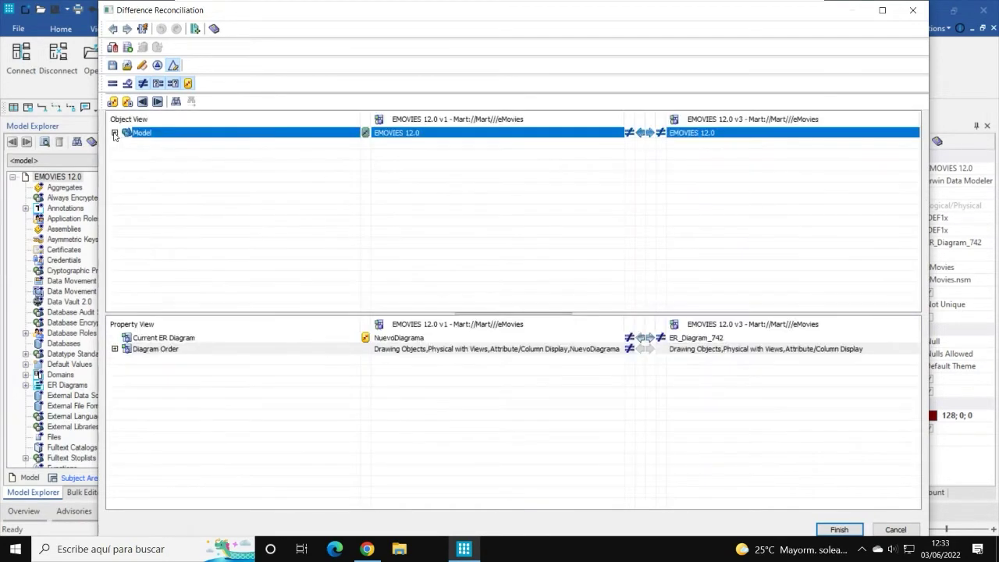
pyautogui.click(114, 132)
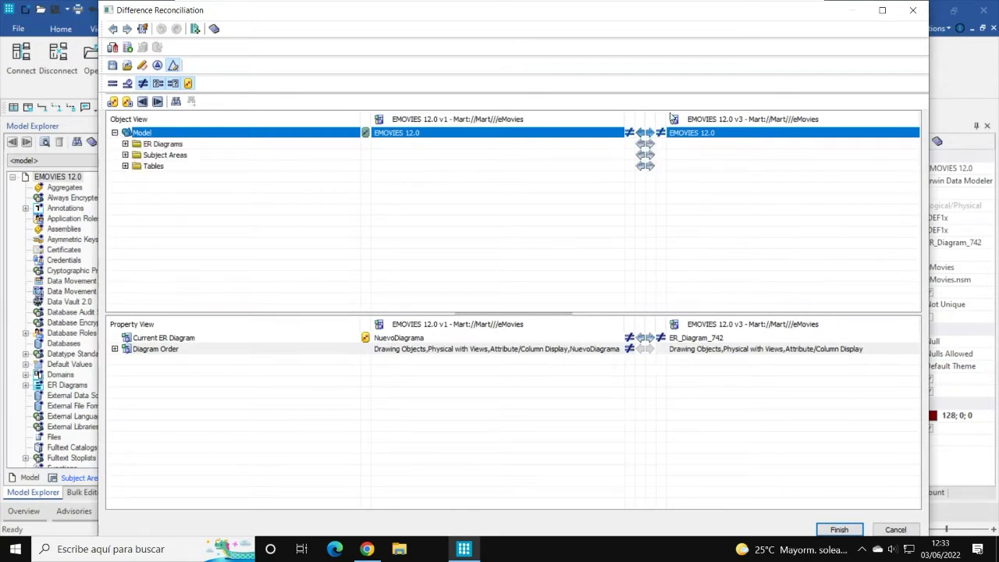
pyautogui.click(125, 144)
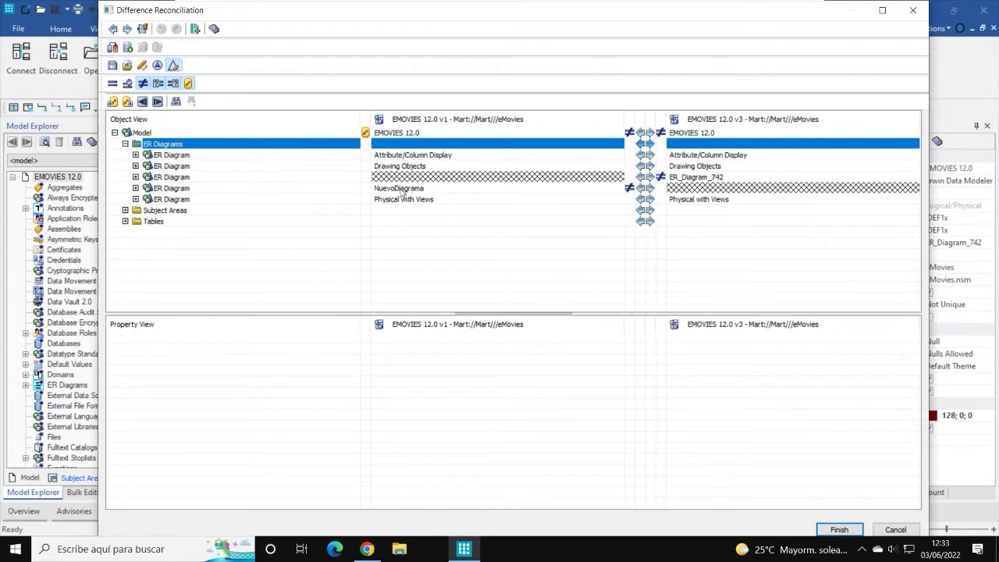
pyautogui.click(648, 189)
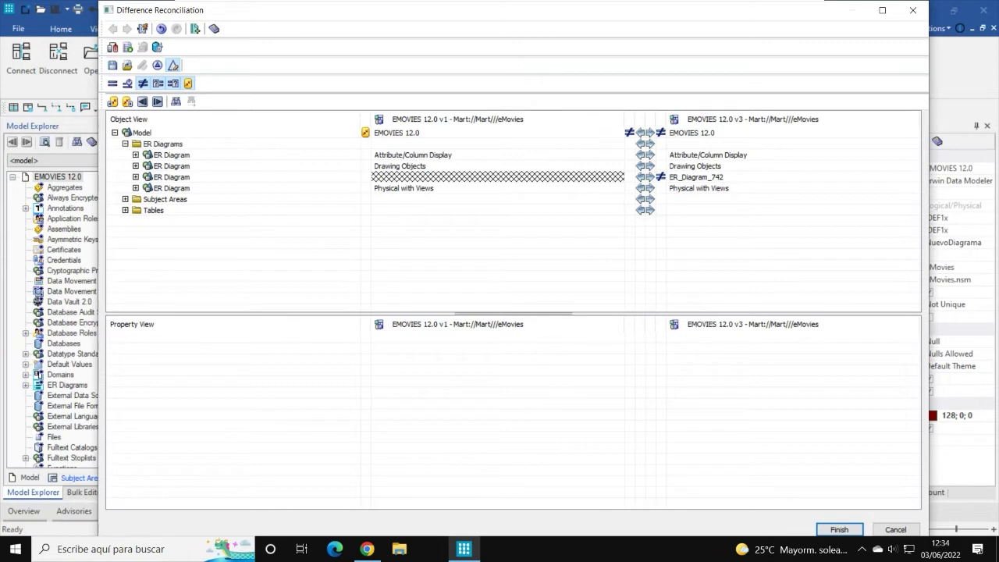
# Step: Browse the Subject Areas and Tables groups, then attempt Finish on the reconciliation
pyautogui.click(125, 143)
pyautogui.click(125, 155)
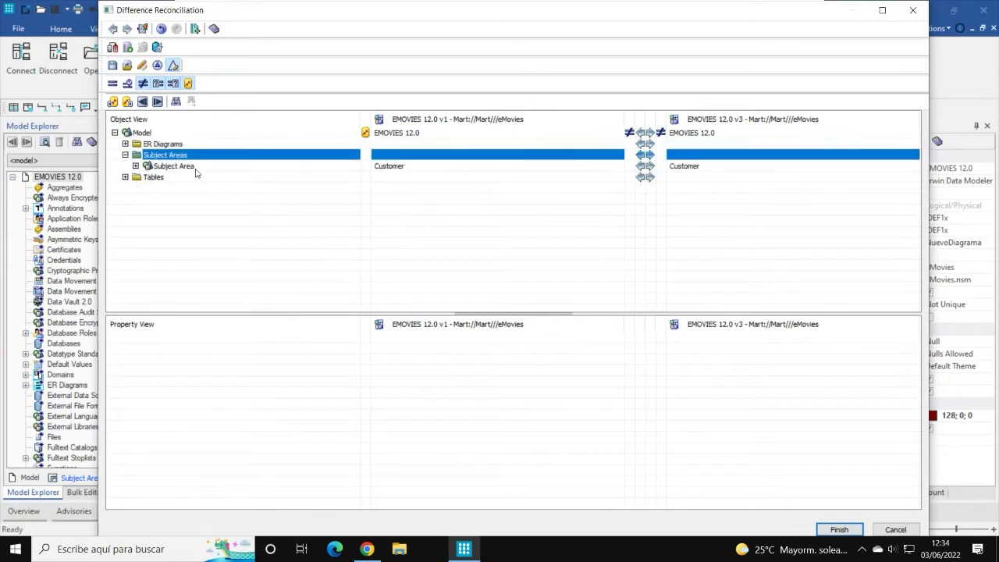
pyautogui.click(125, 178)
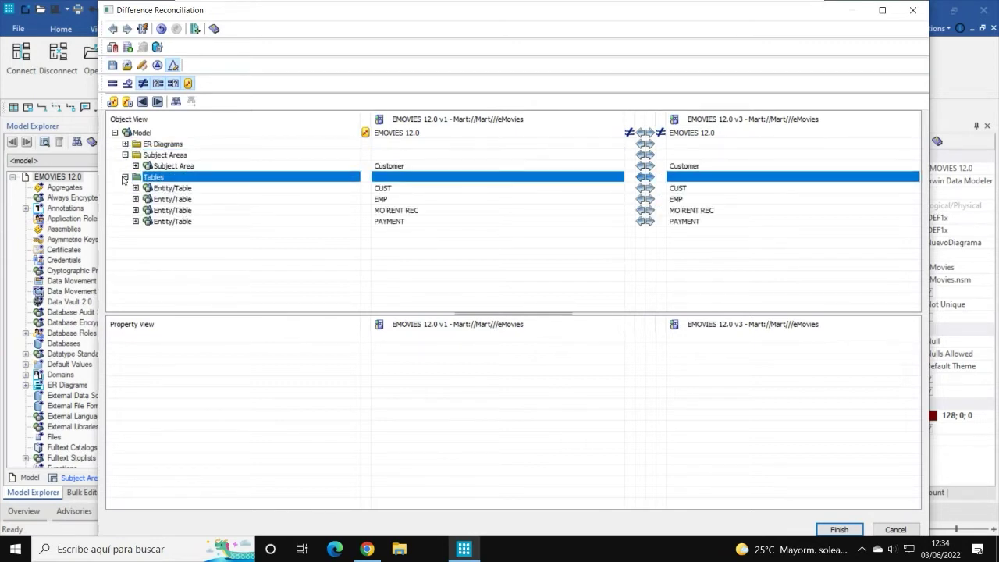
pyautogui.click(125, 177)
pyautogui.click(125, 155)
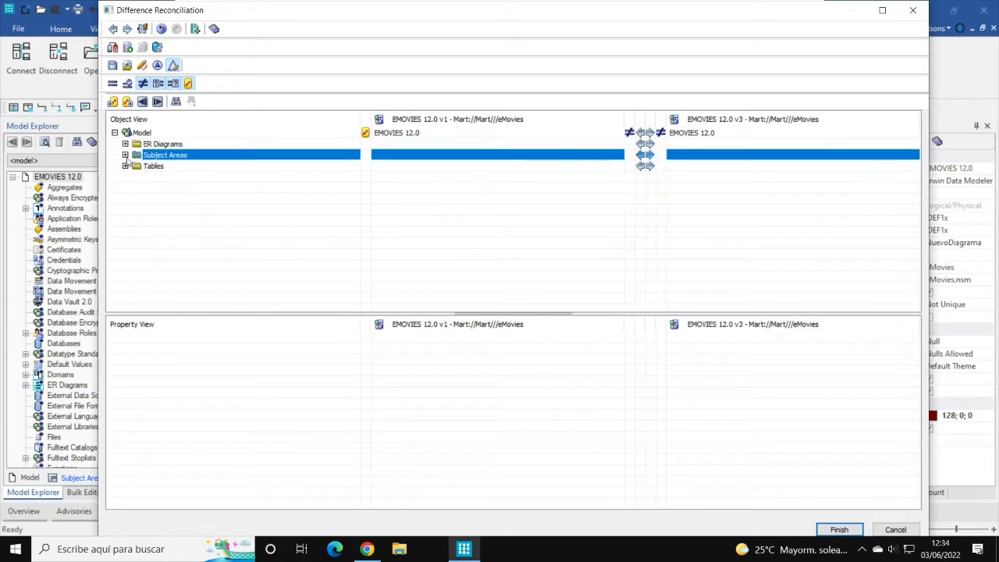
pyautogui.click(125, 143)
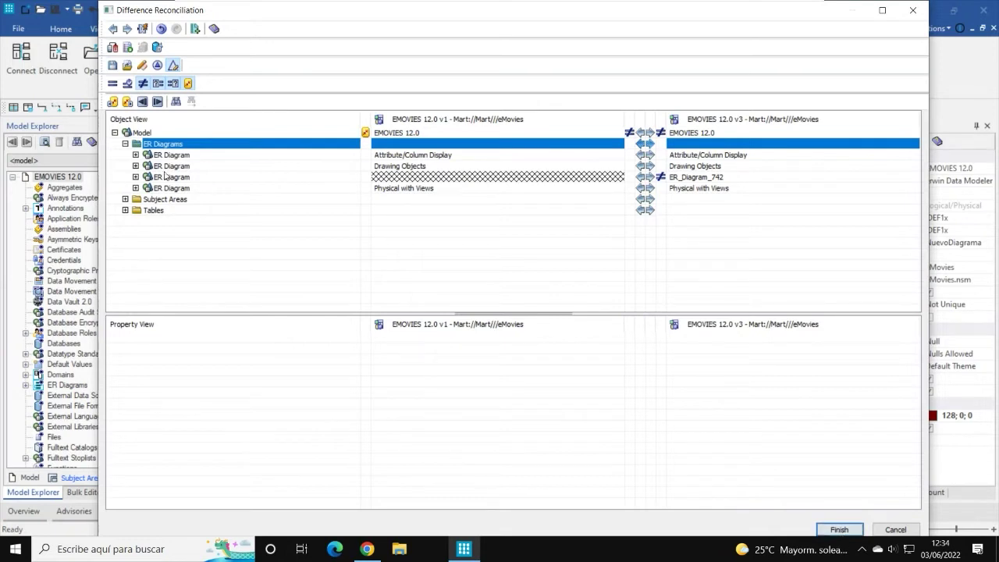
pyautogui.click(125, 144)
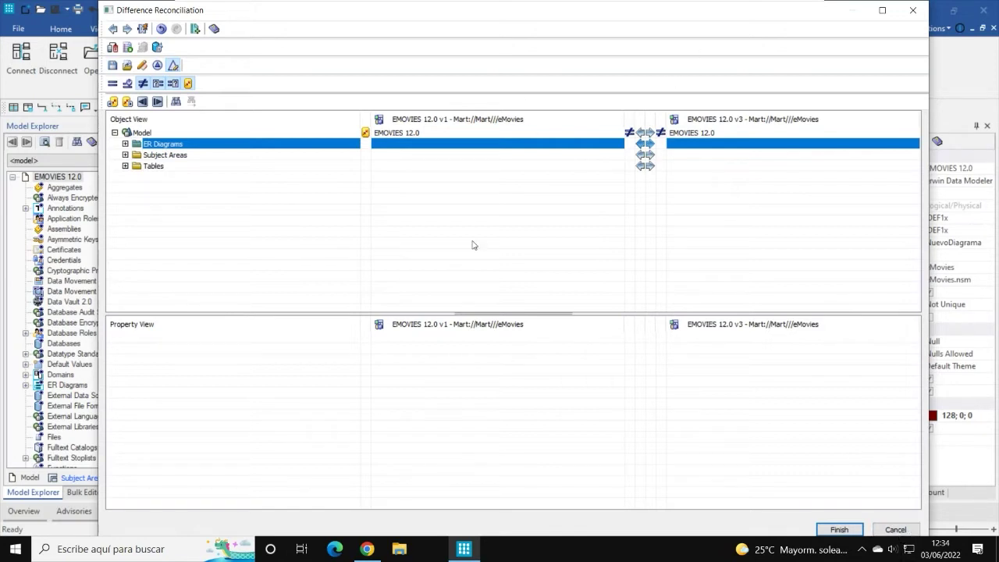
pyautogui.click(839, 529)
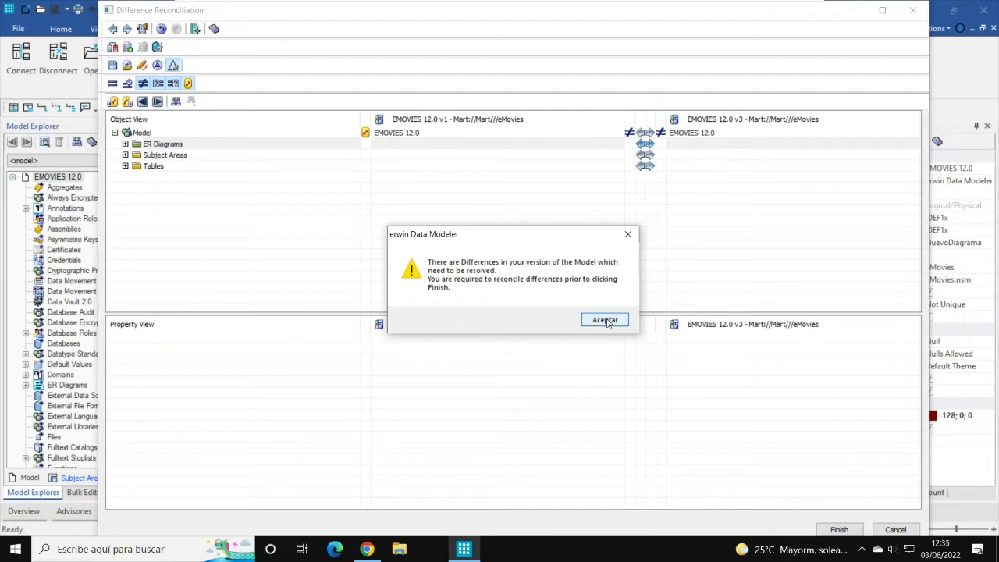
# Step: Dismiss the unresolved-differences warning with Aceptar, retry Finish, and dismiss it again
pyautogui.click(606, 321)
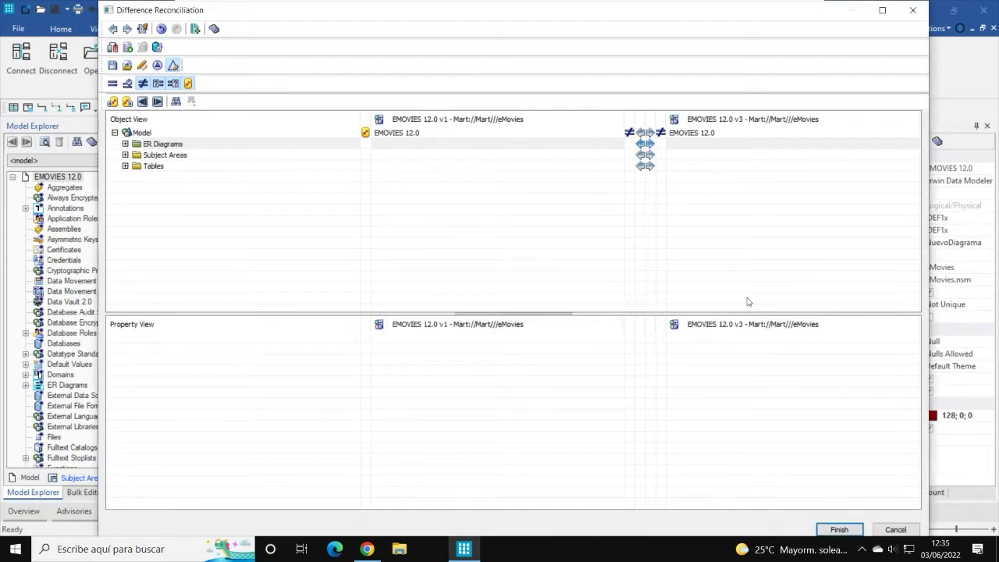
pyautogui.click(840, 530)
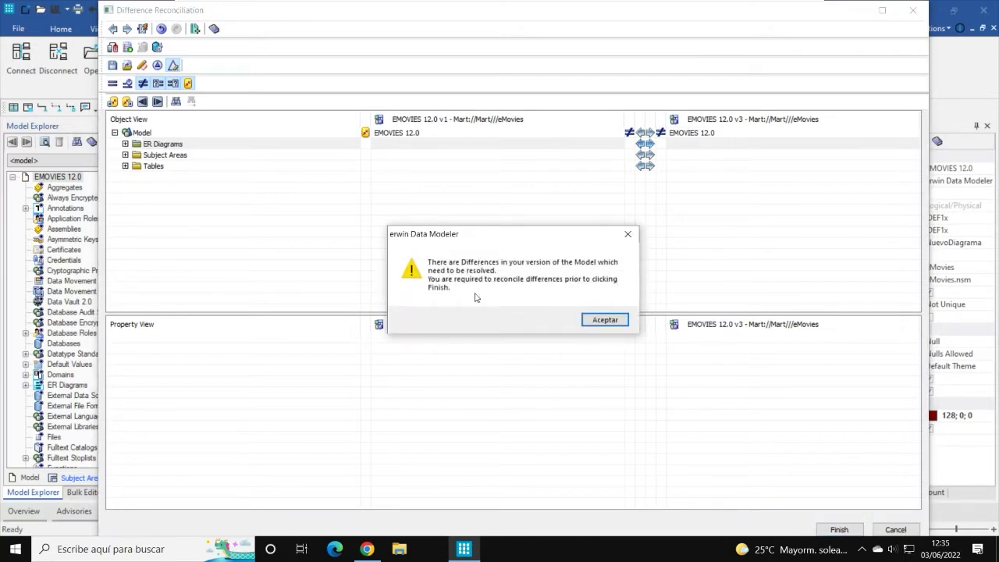
pyautogui.click(615, 320)
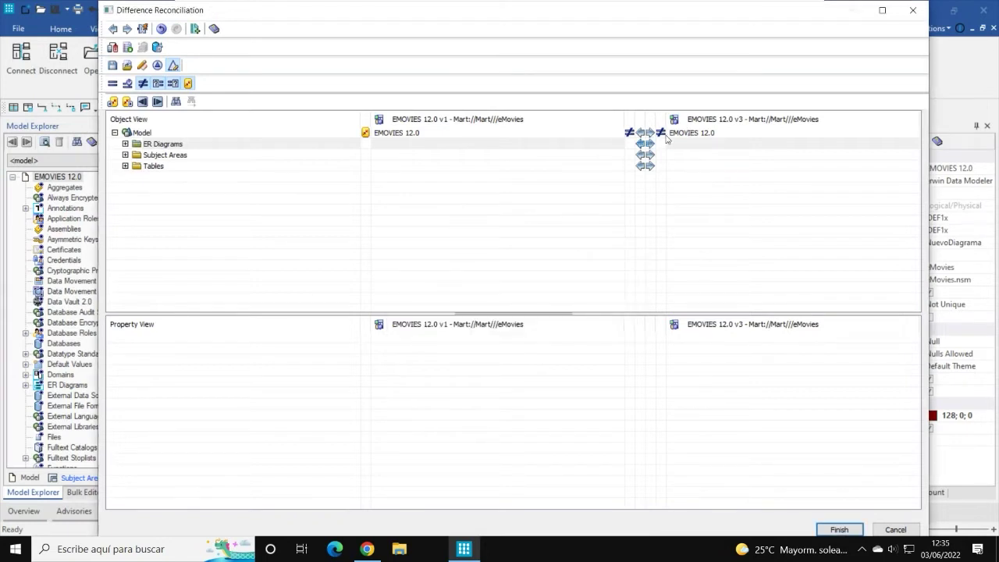
# Step: Merge the ER_Diagram_742 difference, retry Finish, dismiss the warning, and collapse the tree
pyautogui.click(125, 144)
pyautogui.click(687, 179)
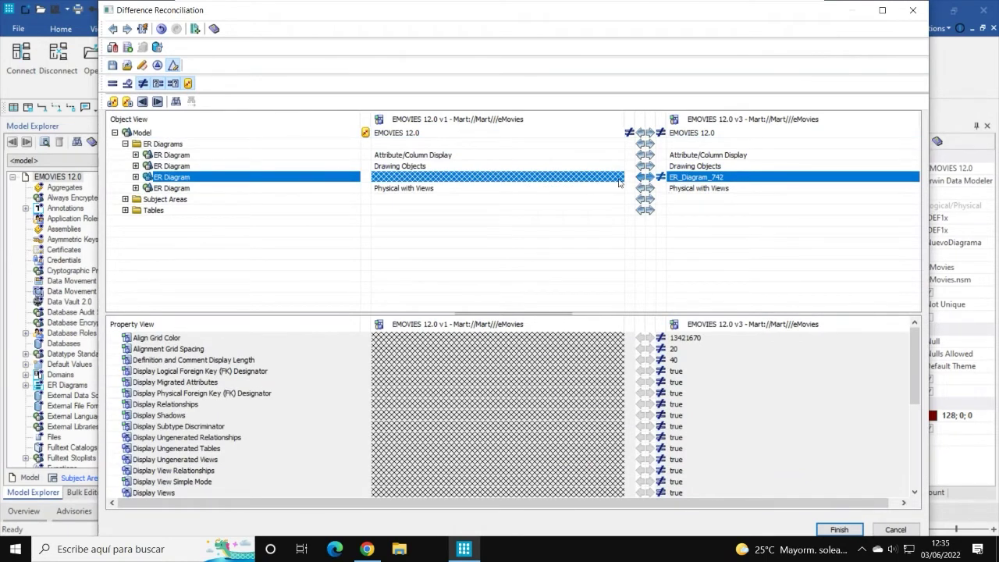
pyautogui.click(649, 178)
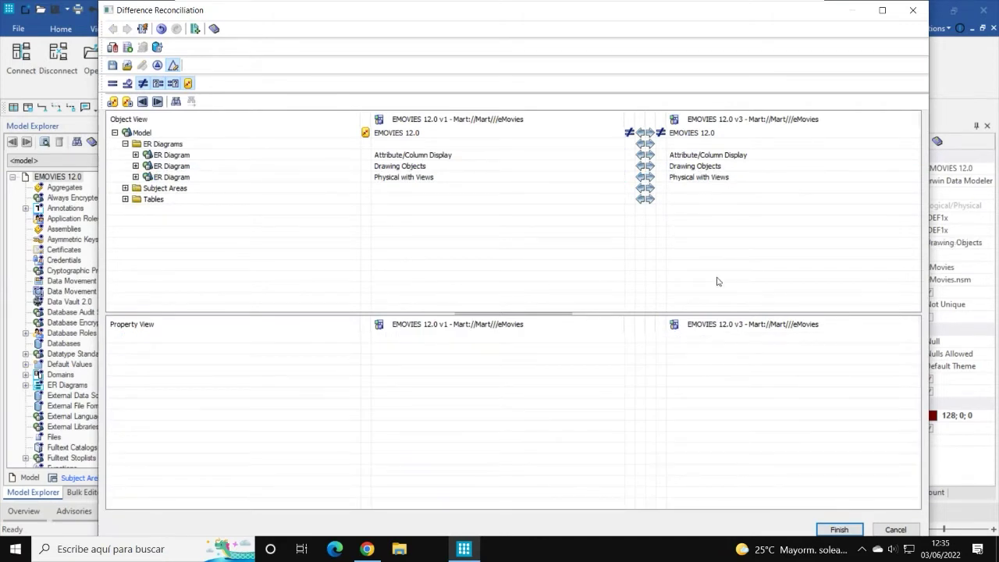
pyautogui.click(851, 530)
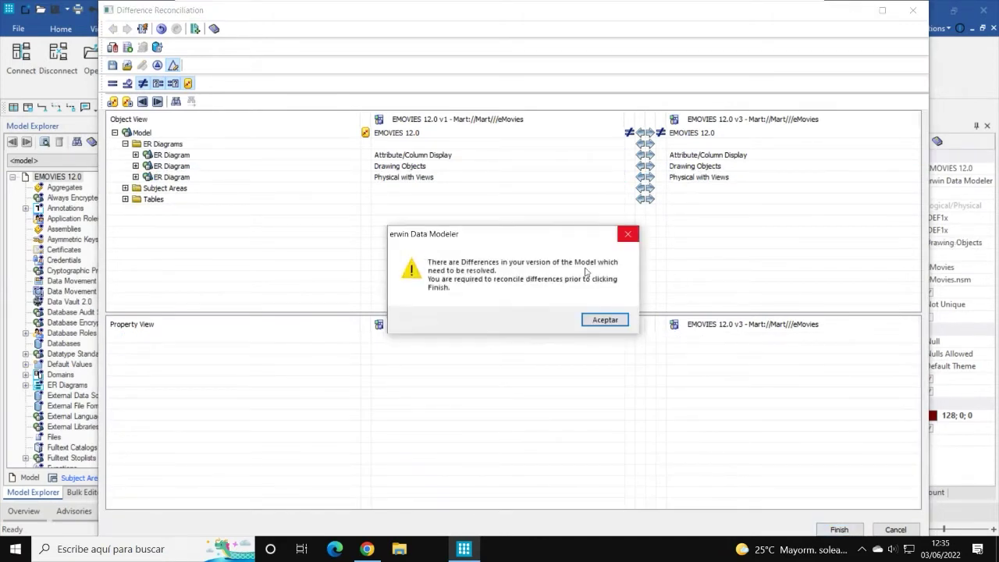
pyautogui.click(601, 327)
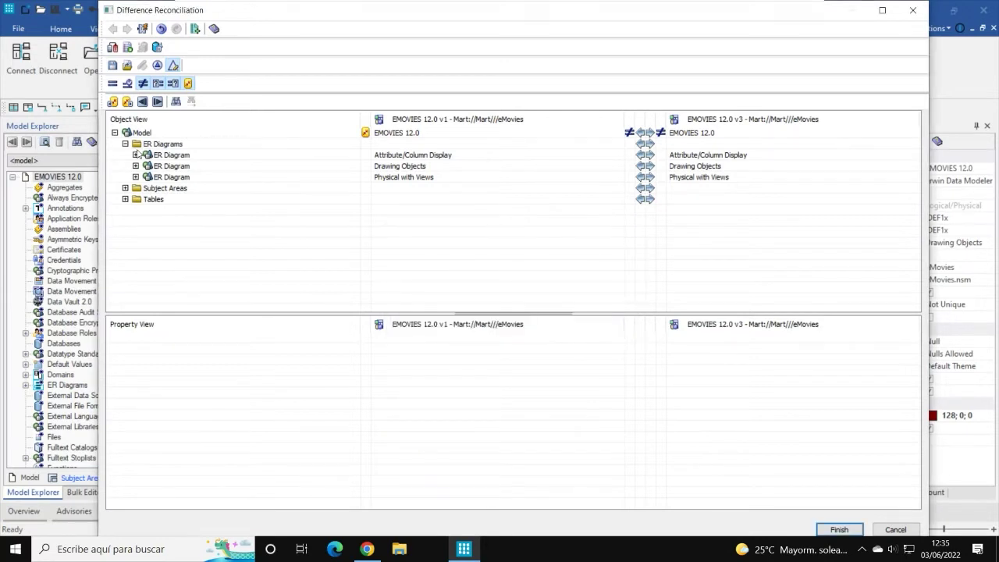
pyautogui.click(125, 144)
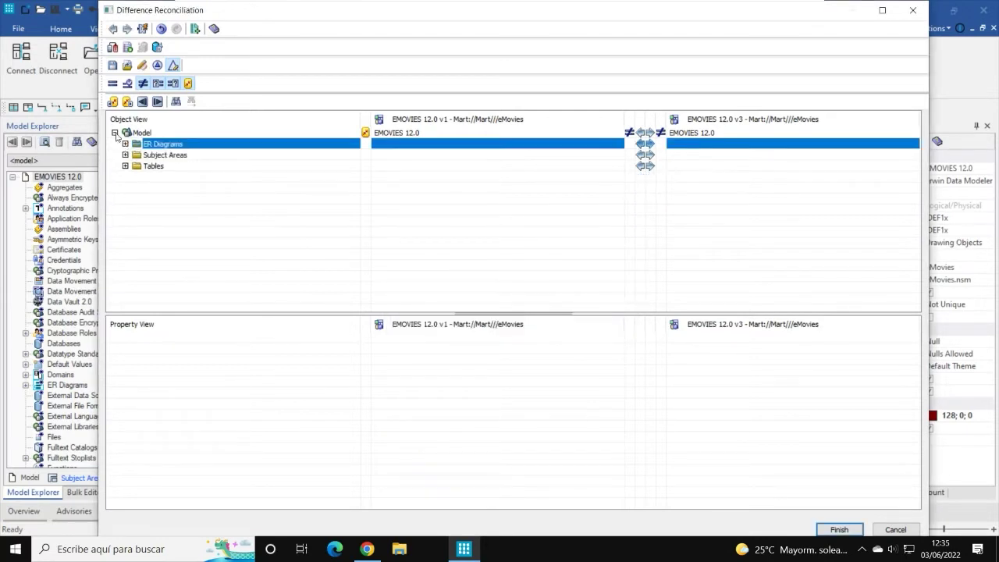
pyautogui.click(115, 134)
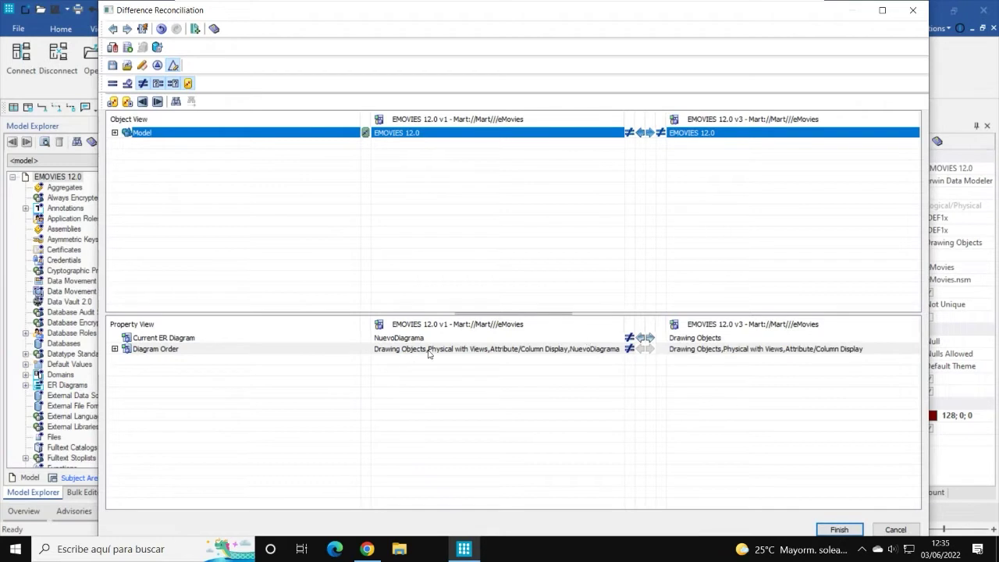
# Step: Review the Diagram Order entries, reconcile the model-level property differences, and retry Finish
pyautogui.click(115, 350)
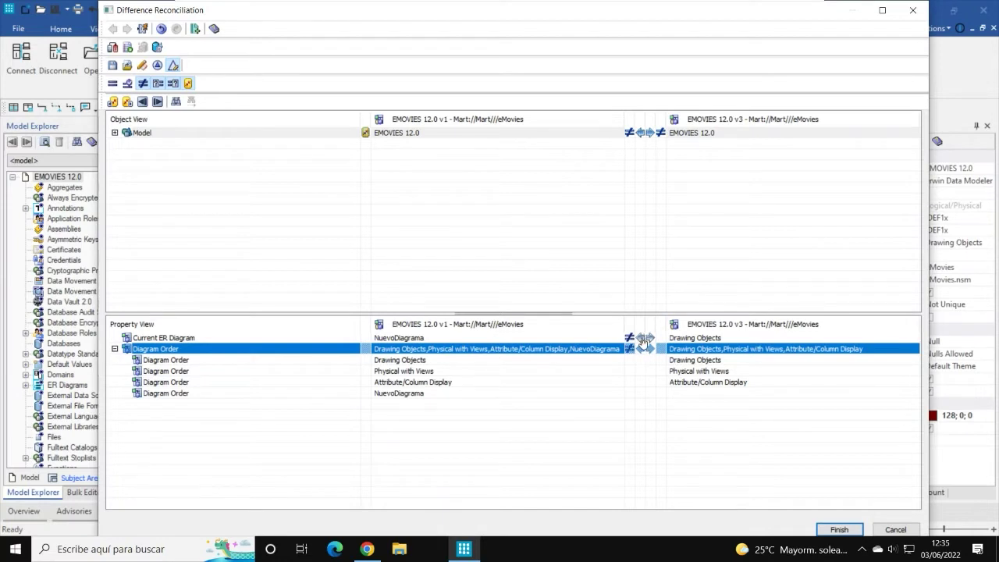
pyautogui.click(114, 350)
pyautogui.click(652, 136)
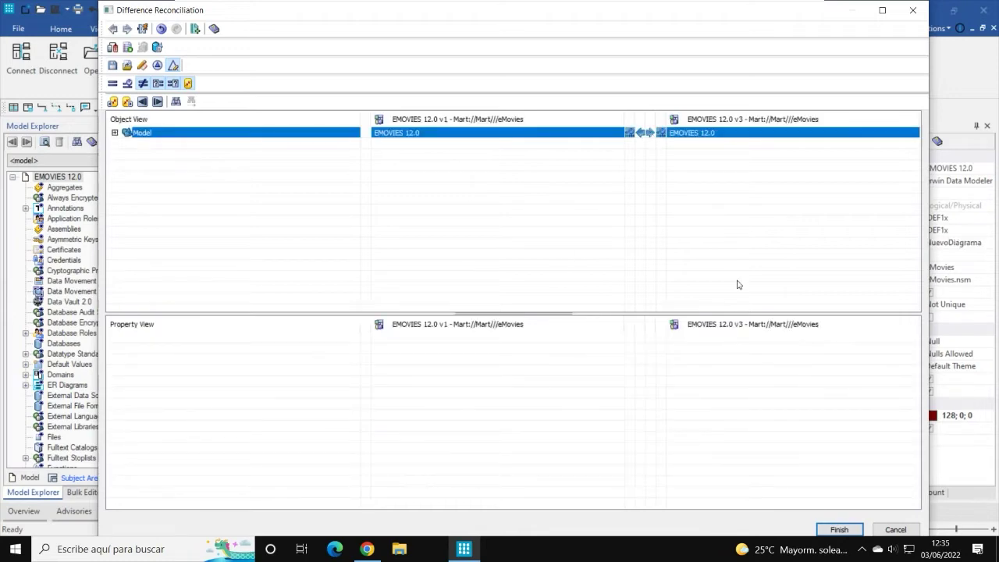
pyautogui.click(838, 529)
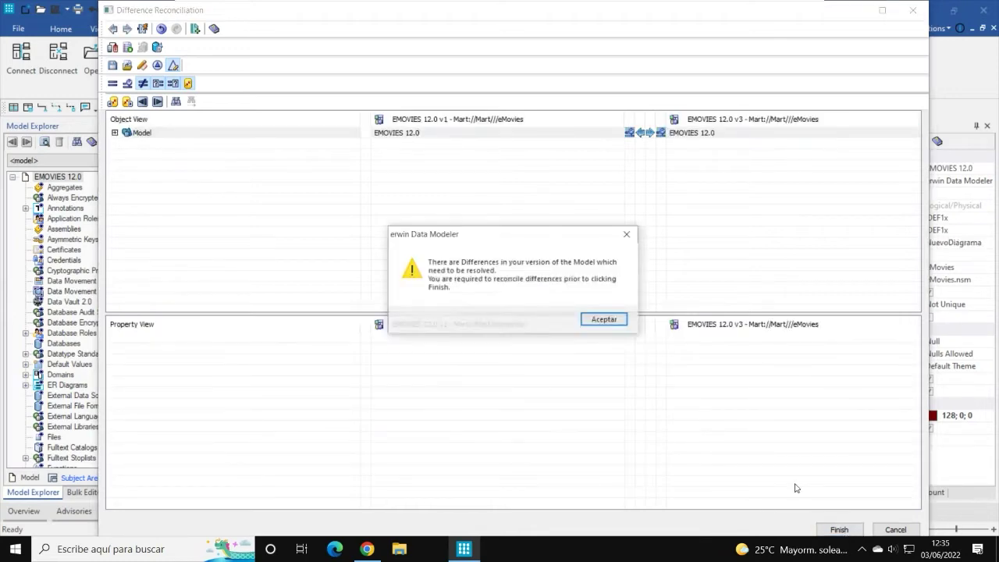
pyautogui.click(605, 319)
# Step: Expand Model, ER Diagrams and Tables to show the differing CUST, EMP and MO RENT REC tables
pyautogui.click(111, 135)
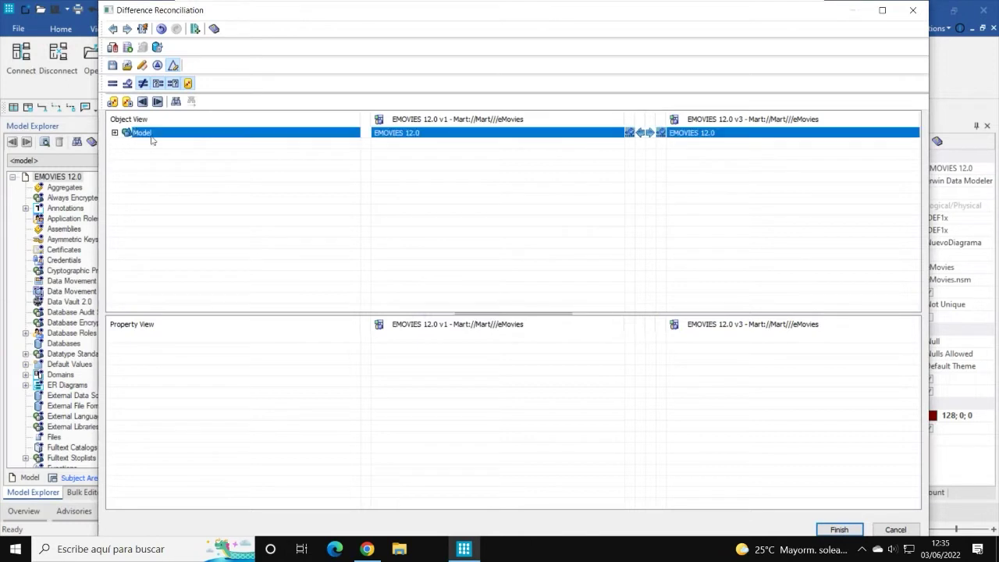
pyautogui.click(115, 132)
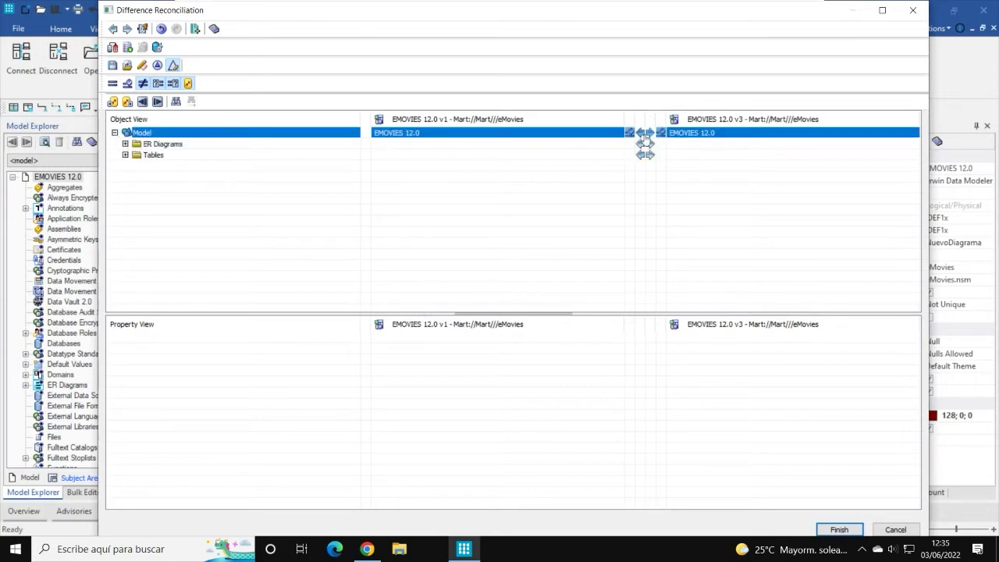
pyautogui.click(123, 143)
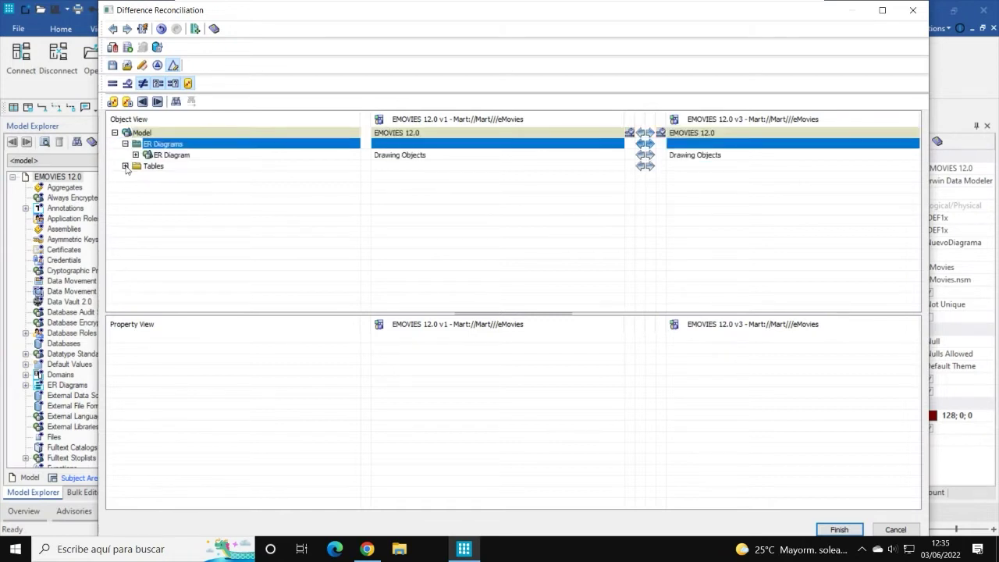
pyautogui.click(125, 166)
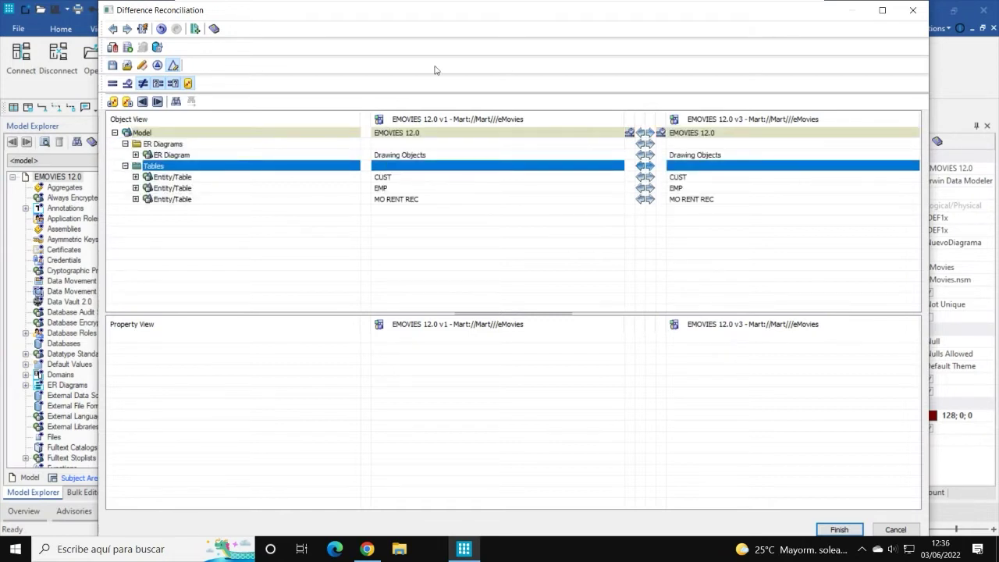
pyautogui.moveTo(386, 12); pyautogui.dragTo(386, 31)
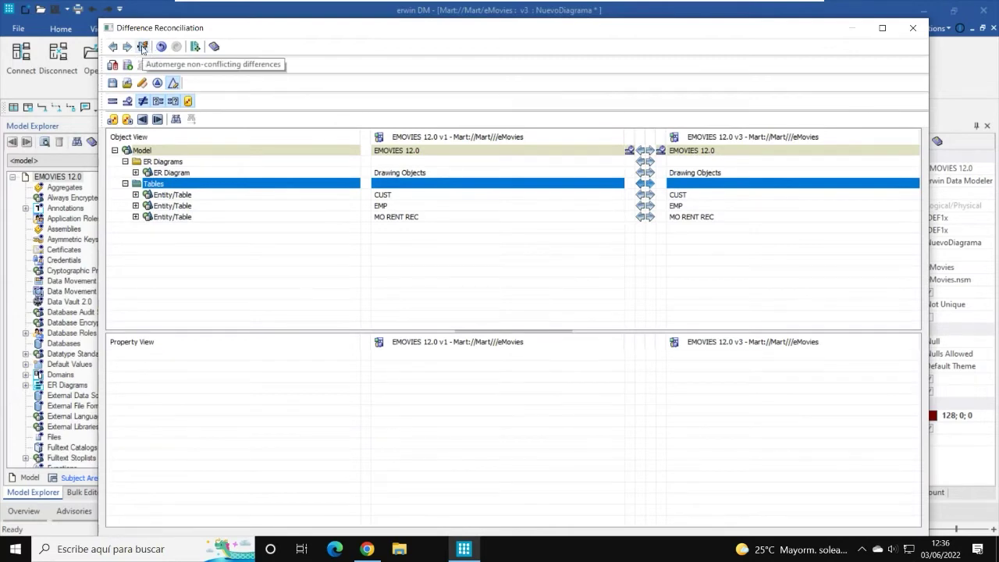
# Step: Automerge the non-conflicting differences, then retry Finish and dismiss the warning
pyautogui.click(143, 47)
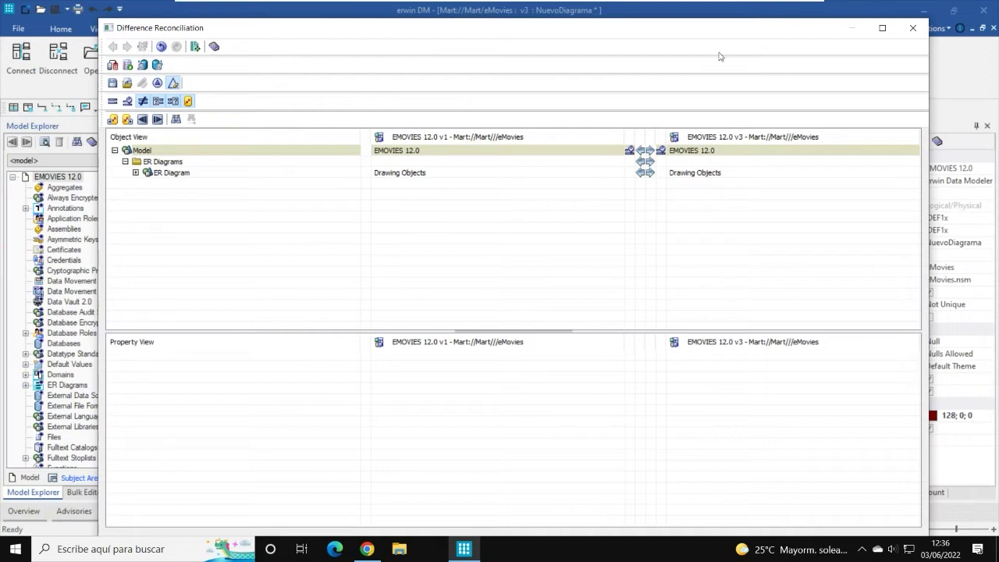
pyautogui.moveTo(705, 34); pyautogui.dragTo(705, 16)
pyautogui.click(846, 533)
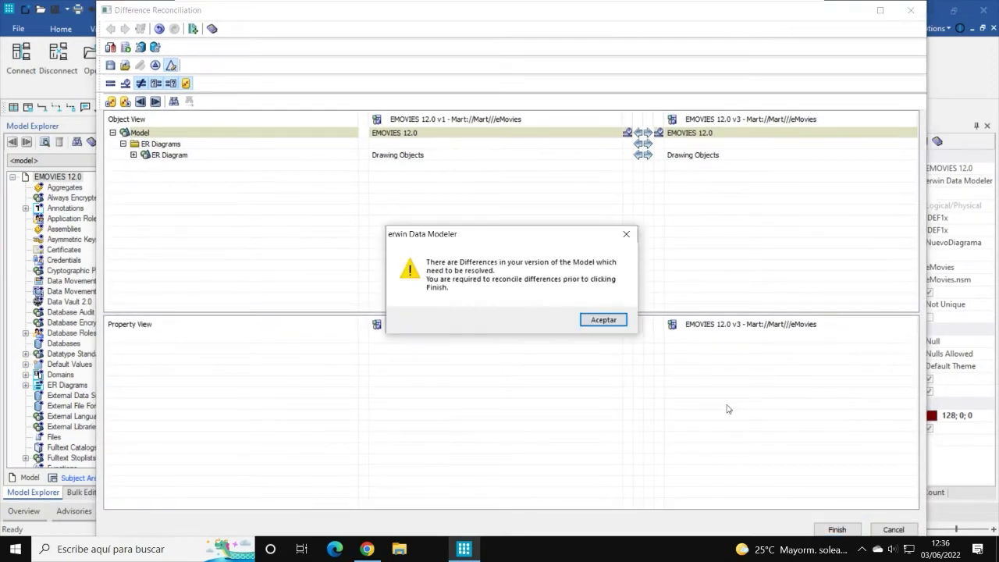
pyautogui.click(611, 326)
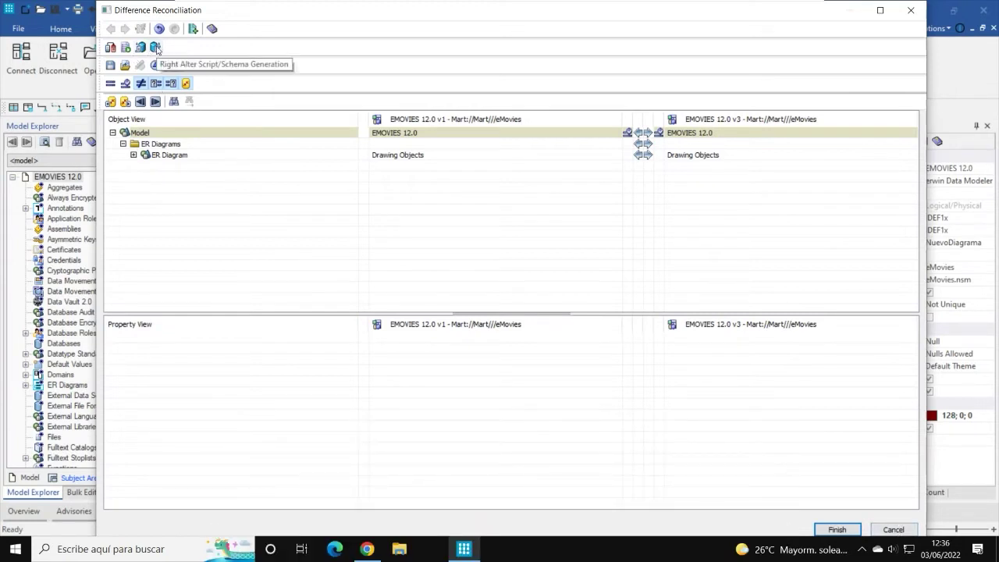
# Step: Inspect the ER Diagram's Model Shapes showing only differences, then cancel the Difference Reconciliation
pyautogui.click(124, 145)
pyautogui.click(123, 144)
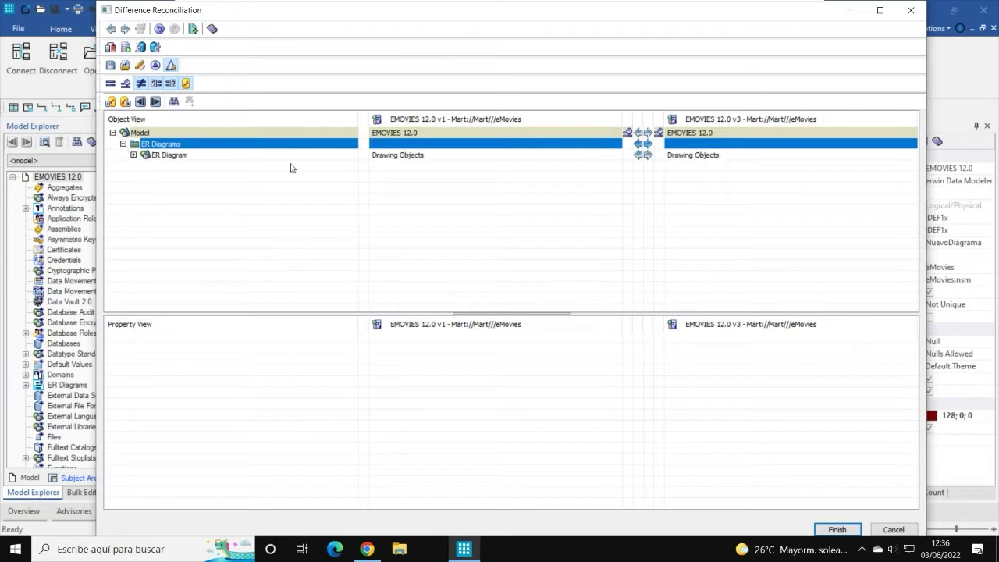
pyautogui.click(174, 156)
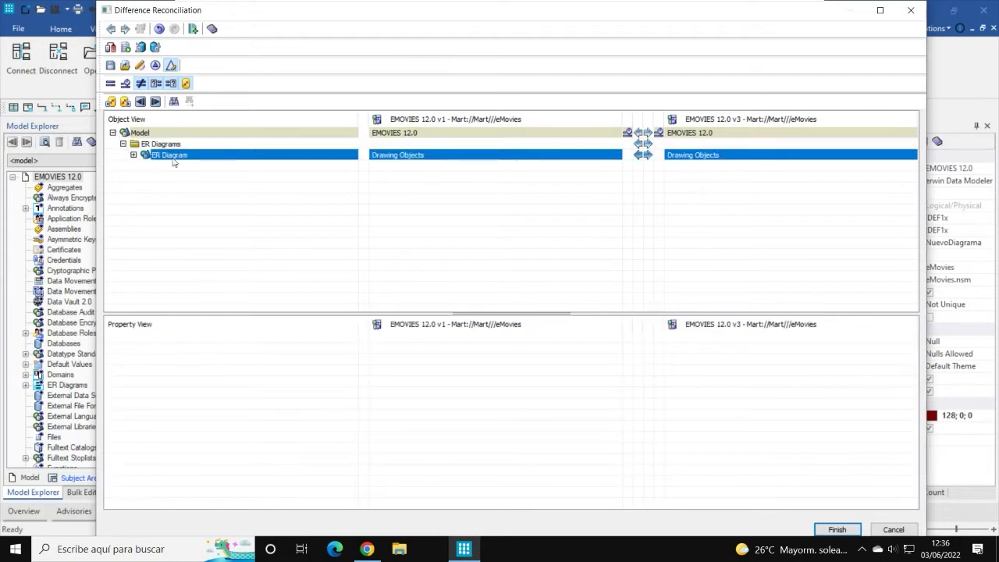
pyautogui.click(133, 154)
pyautogui.click(177, 166)
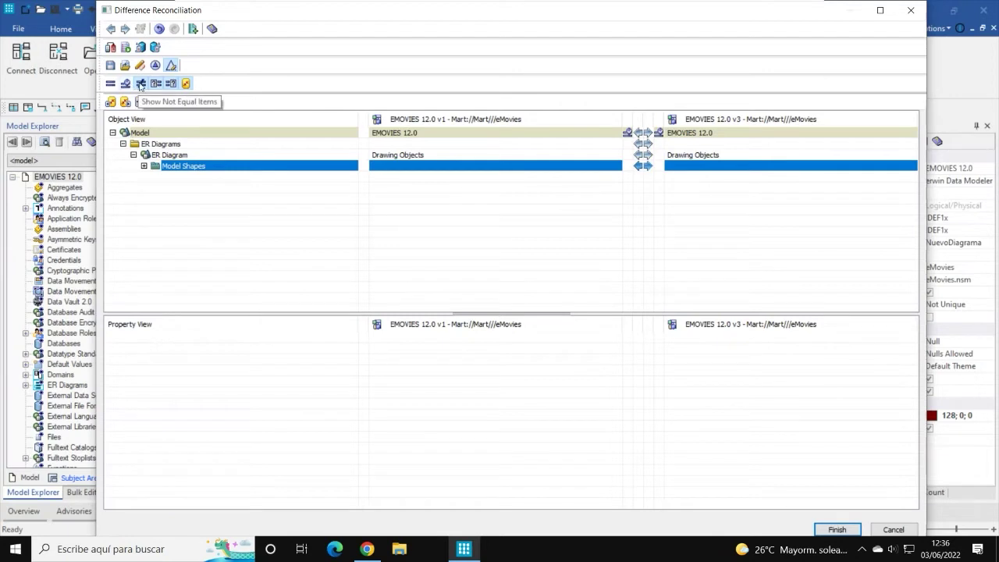
pyautogui.click(140, 86)
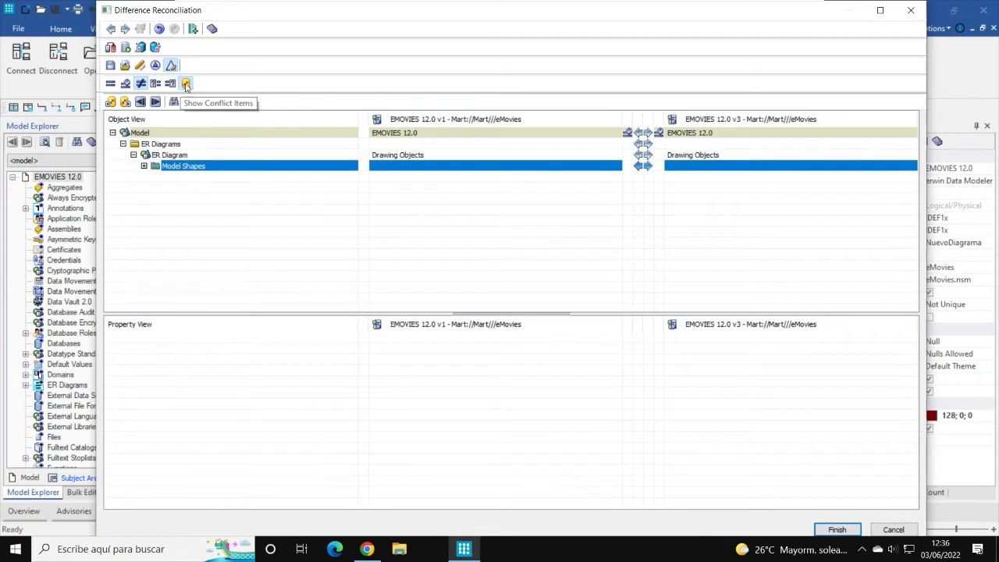
pyautogui.click(676, 135)
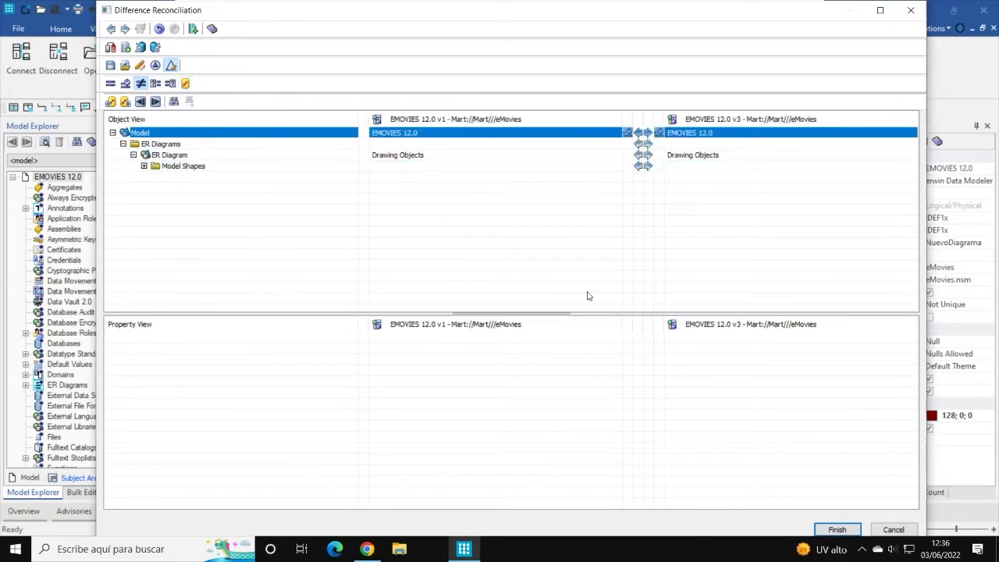
pyautogui.click(894, 529)
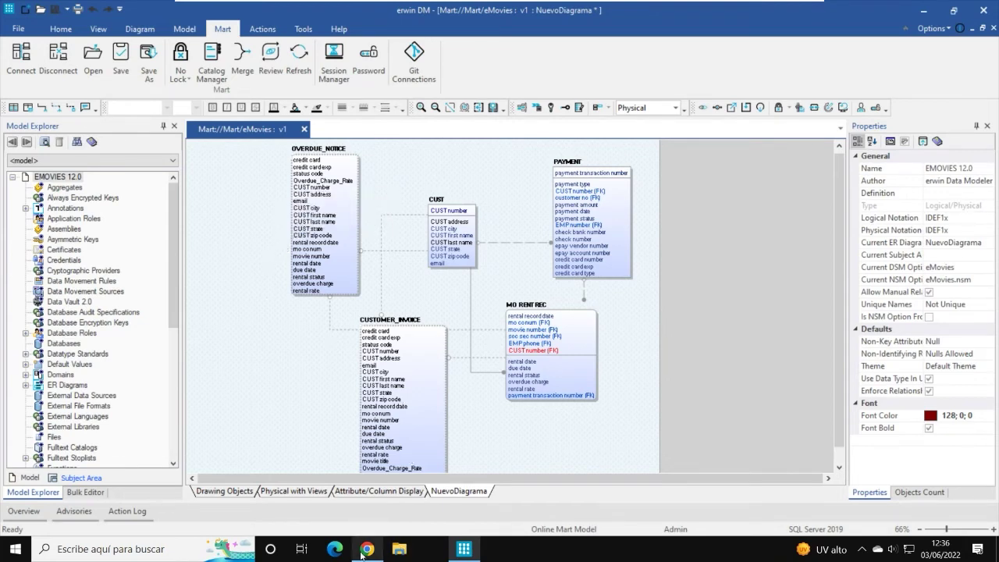
# Step: In Chrome, log in to Mart Administrator as Admin with the account password
pyautogui.moveTo(370, 552)
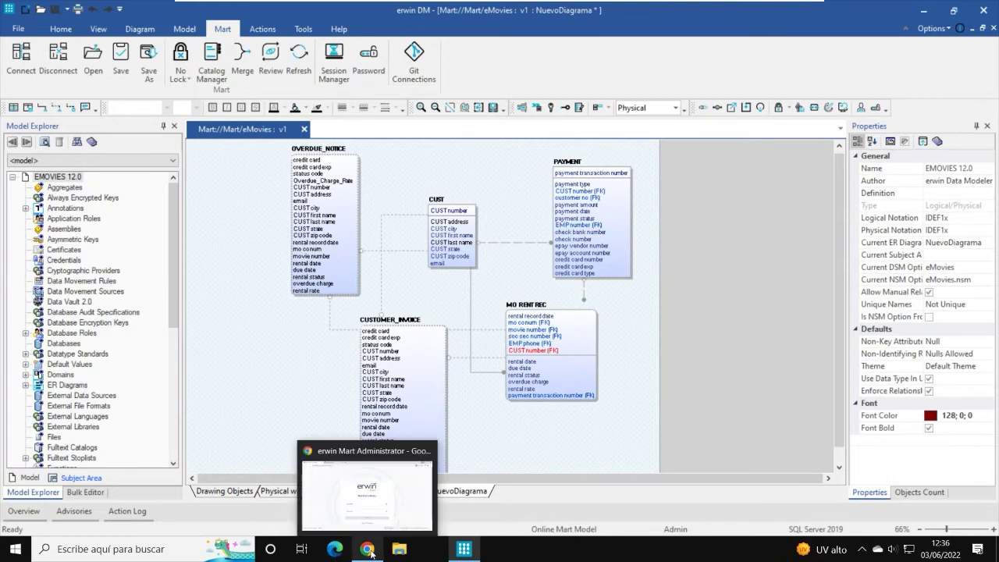
pyautogui.click(408, 509)
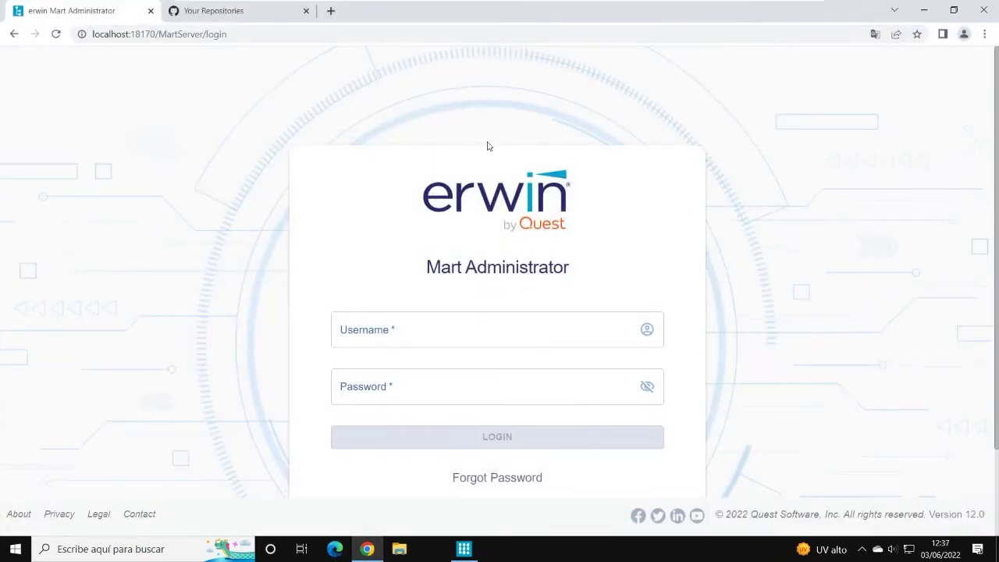
pyautogui.click(450, 329)
pyautogui.write('Admin')
pyautogui.click(445, 388)
pyautogui.press('BackSpace')
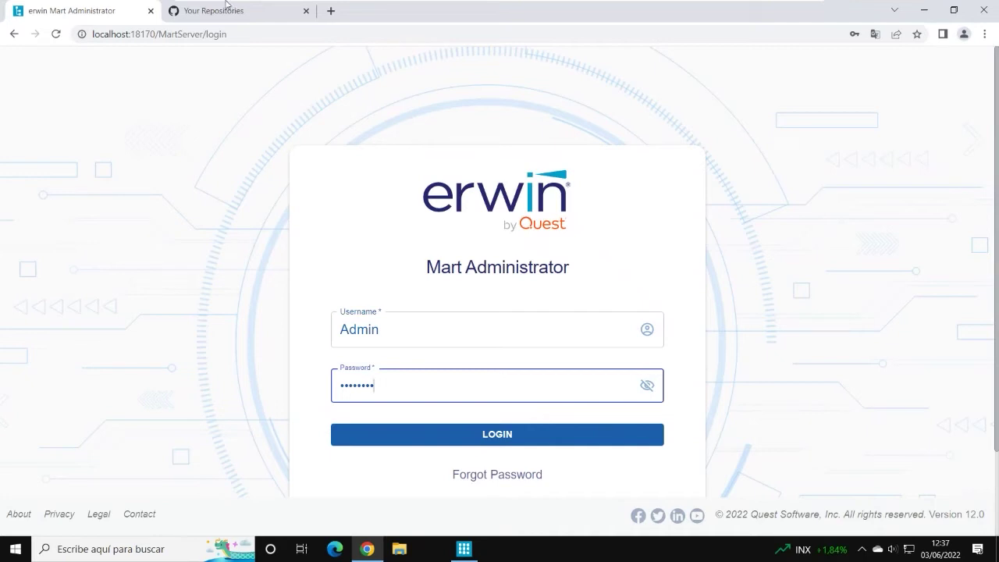
pyautogui.click(490, 441)
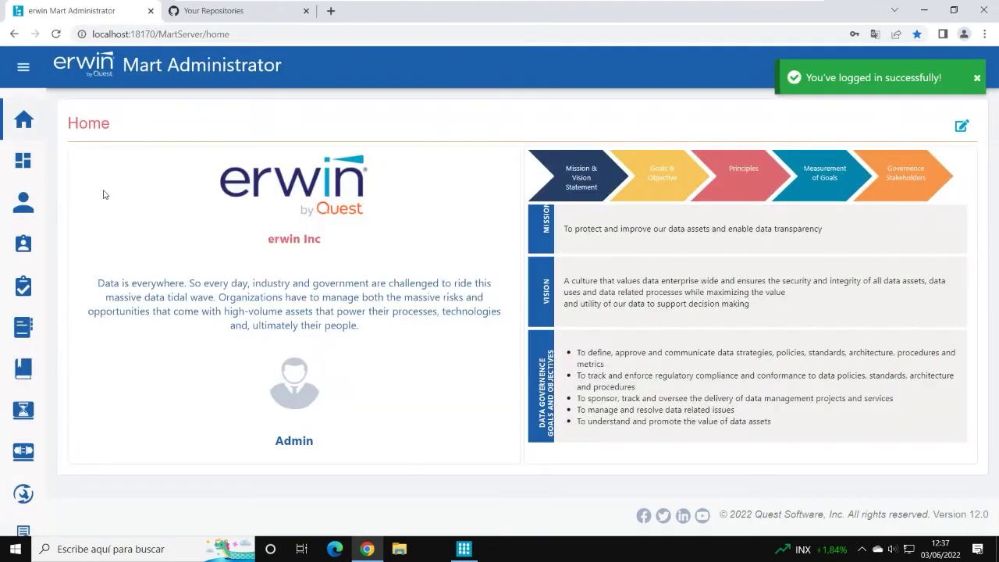
# Step: Visit Dashboard and Users (only admin listed), then open the Profiles page
pyautogui.moveTo(28, 139)
pyautogui.click(40, 167)
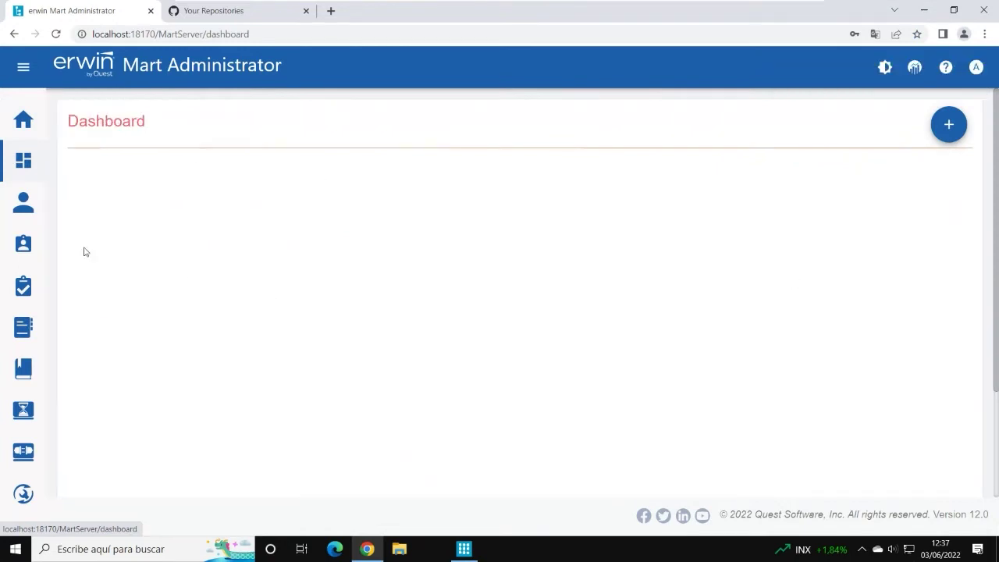
pyautogui.click(28, 209)
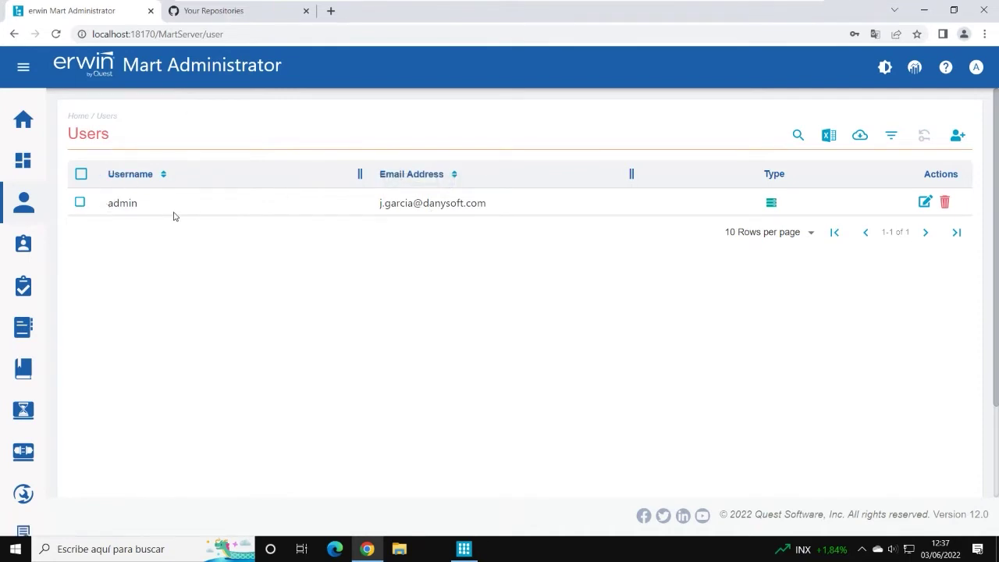
pyautogui.moveTo(31, 278)
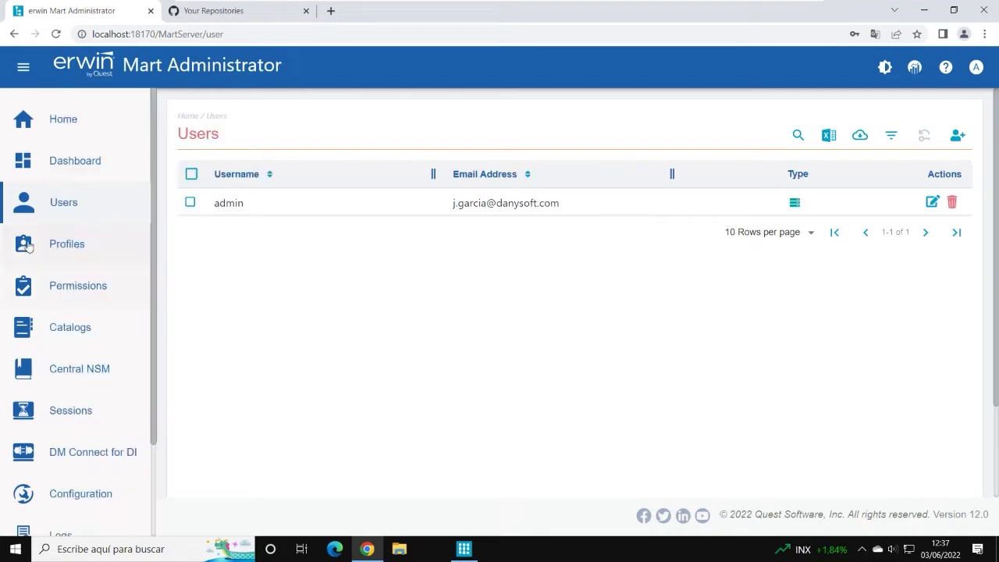
pyautogui.click(22, 247)
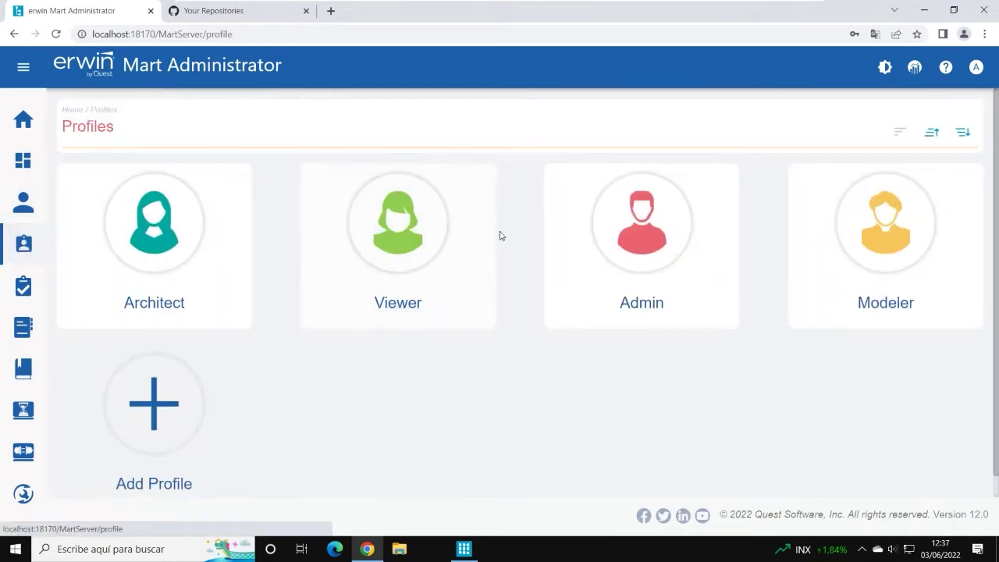
# Step: In the Modeler profile, review Catalog Management, DI Connect Management, Library and Library Locking permissions
pyautogui.click(832, 294)
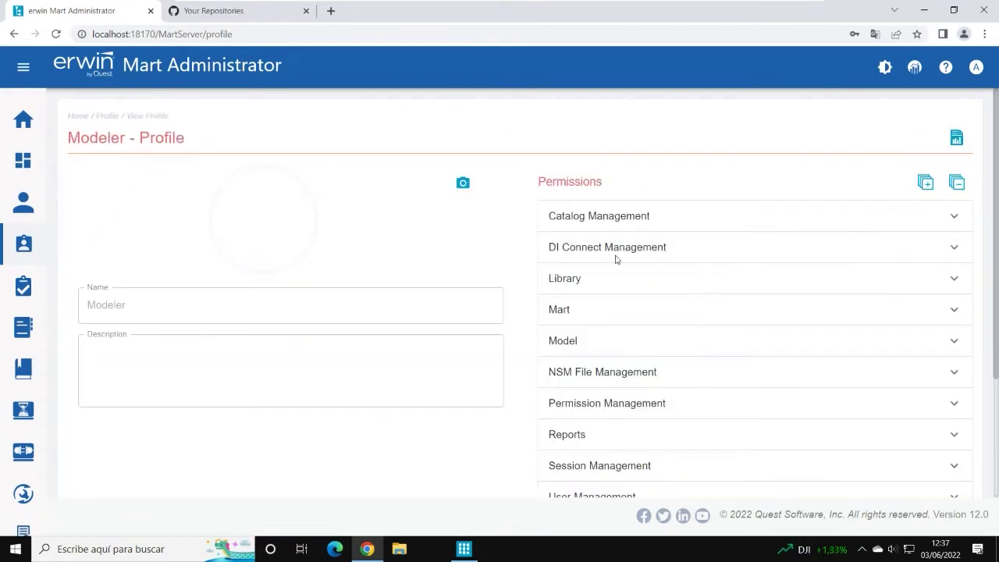
pyautogui.click(958, 221)
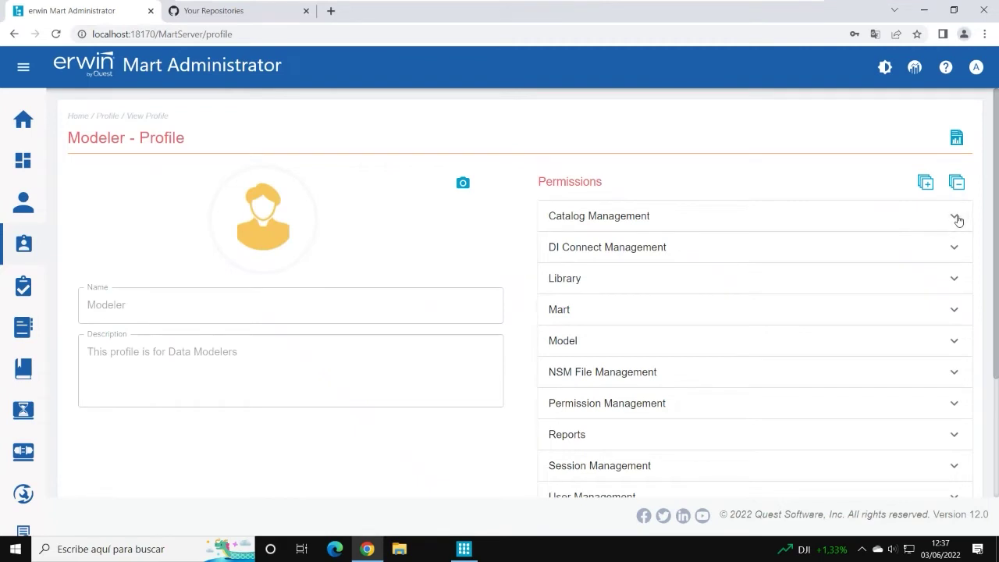
pyautogui.click(957, 220)
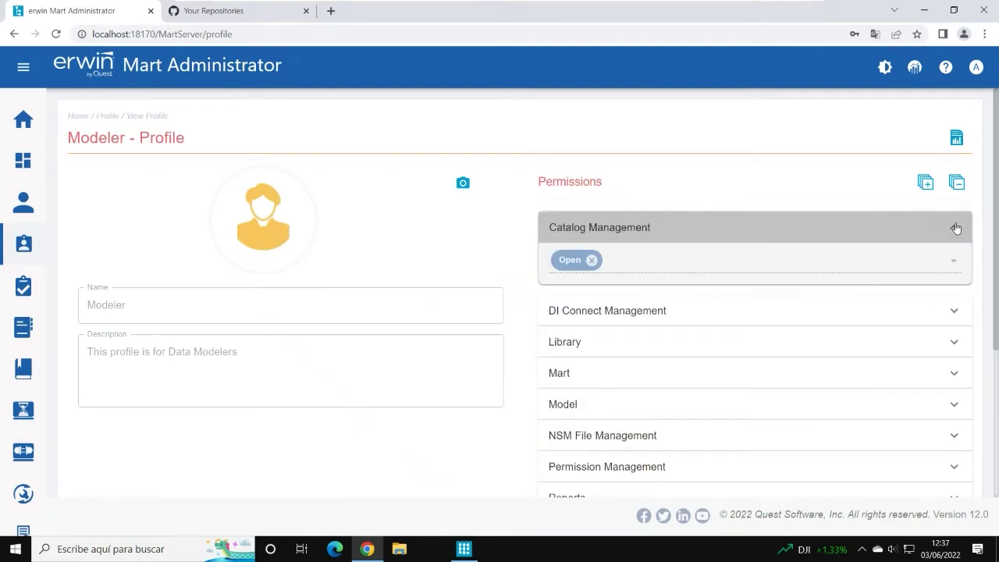
pyautogui.click(954, 226)
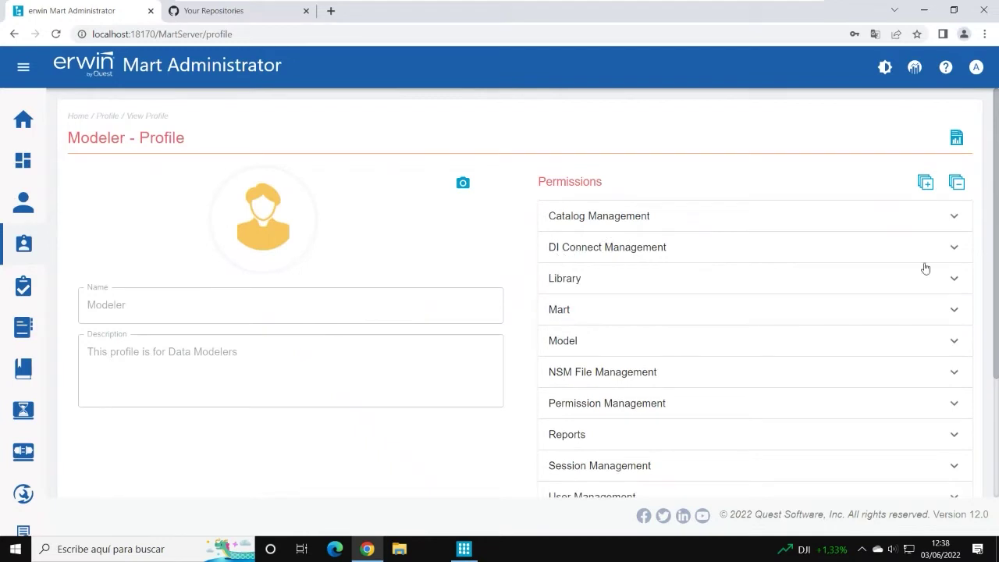
pyautogui.click(953, 250)
pyautogui.click(951, 254)
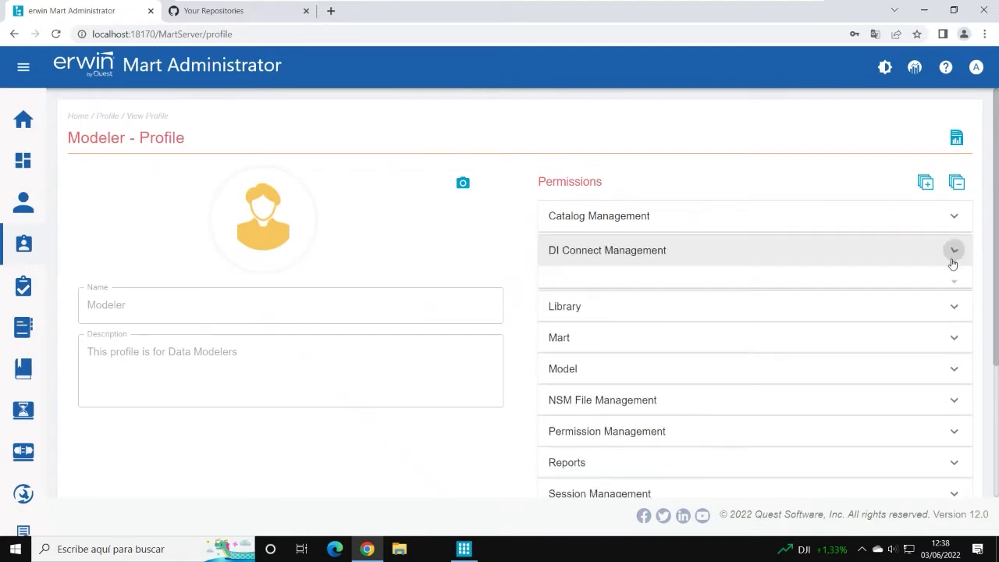
pyautogui.click(959, 288)
pyautogui.click(959, 290)
pyautogui.click(960, 288)
pyautogui.click(942, 352)
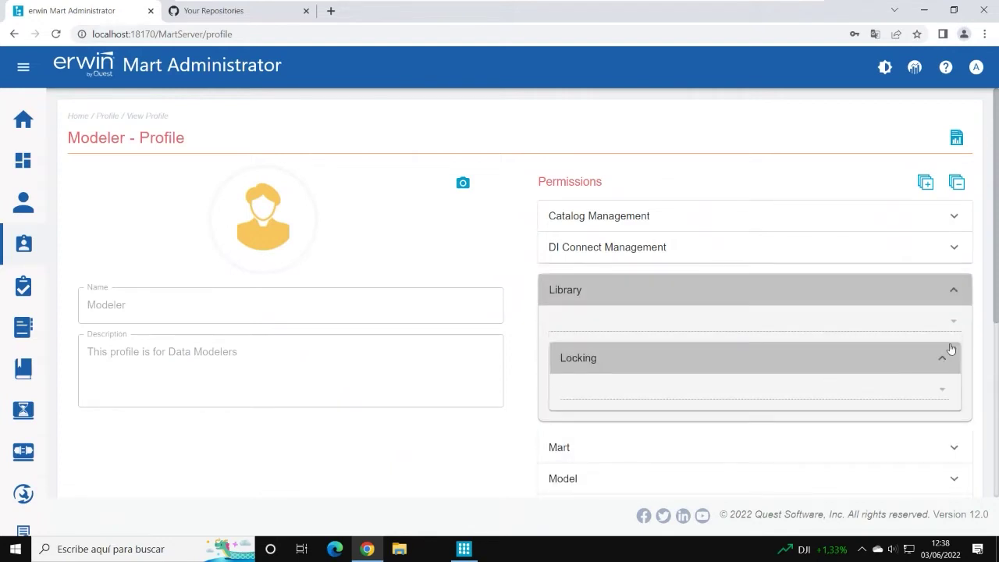
pyautogui.click(944, 355)
pyautogui.click(957, 292)
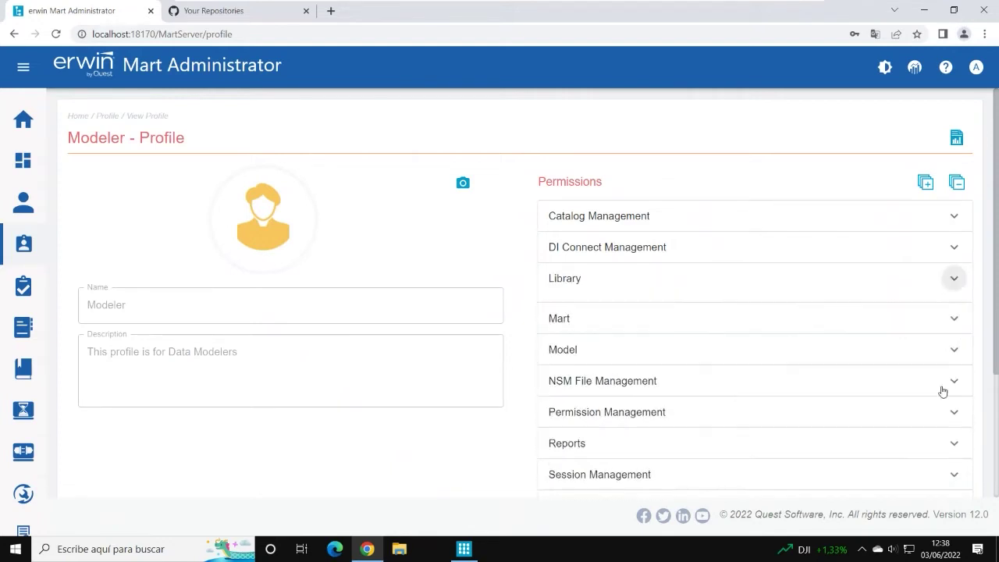
# Step: Check the Modeler's Mart and Model permissions, including Permit Version Control, then reload Profiles
pyautogui.click(952, 316)
pyautogui.scroll(-3, 898, 305)
pyautogui.click(954, 234)
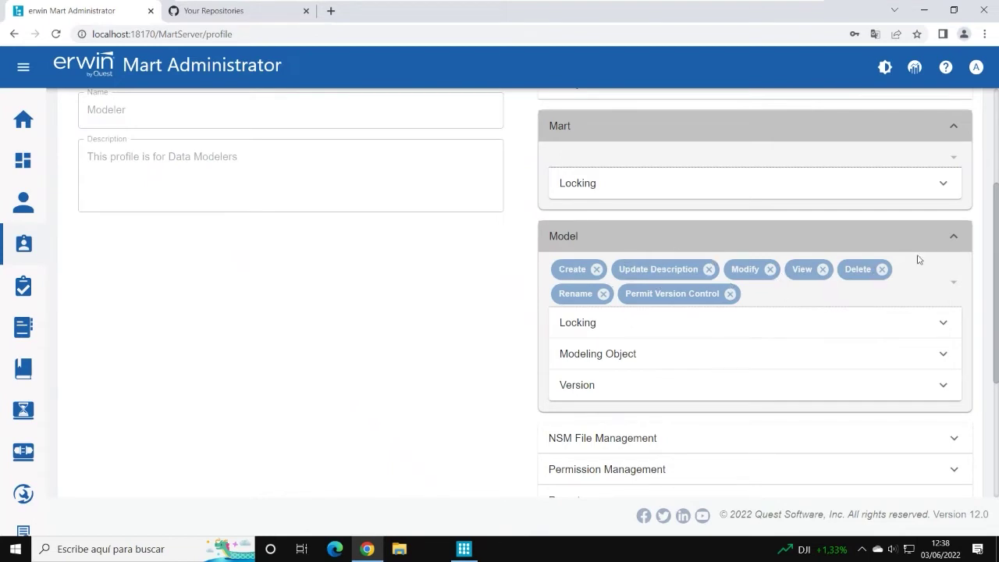
pyautogui.click(954, 240)
pyautogui.scroll(3, 263, 217)
pyautogui.moveTo(39, 240)
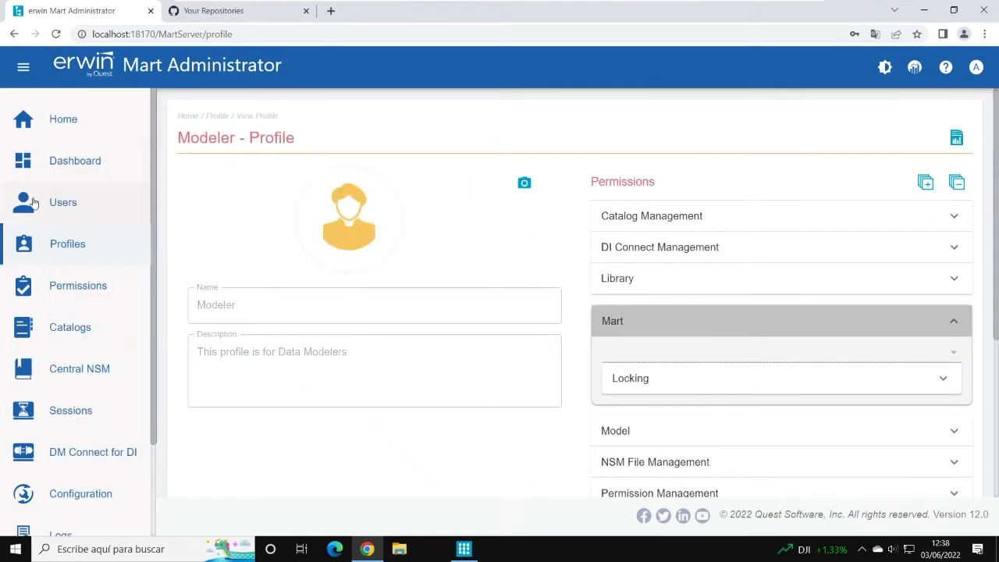
pyautogui.click(28, 260)
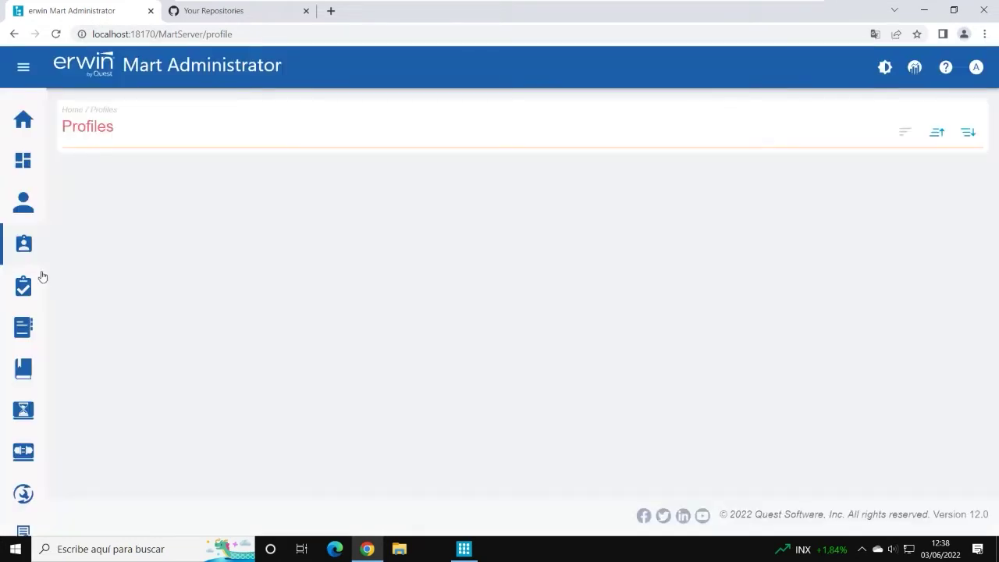
pyautogui.moveTo(39, 223)
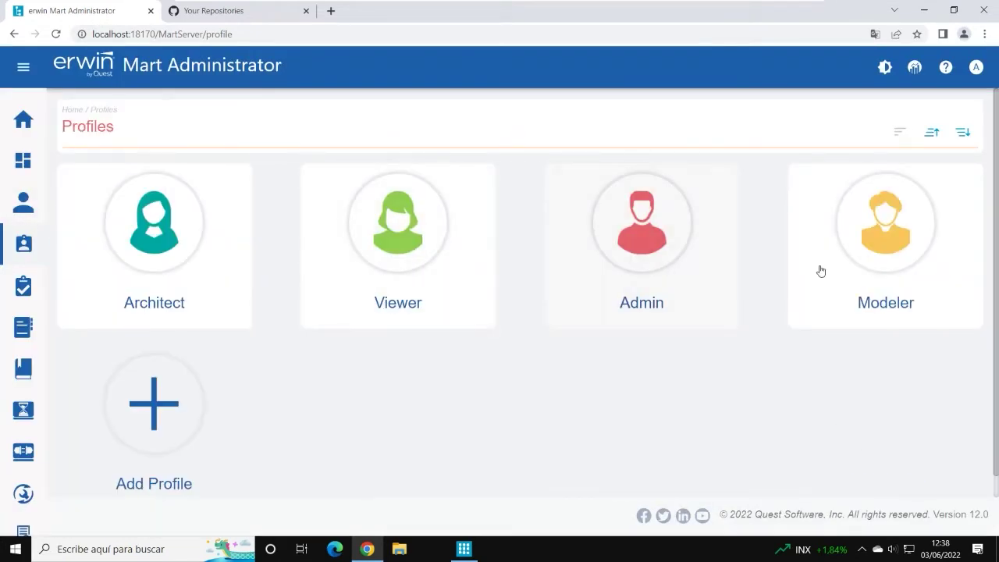
# Step: Open the Architect profile and expand its Mart and Library permission groups
pyautogui.click(154, 234)
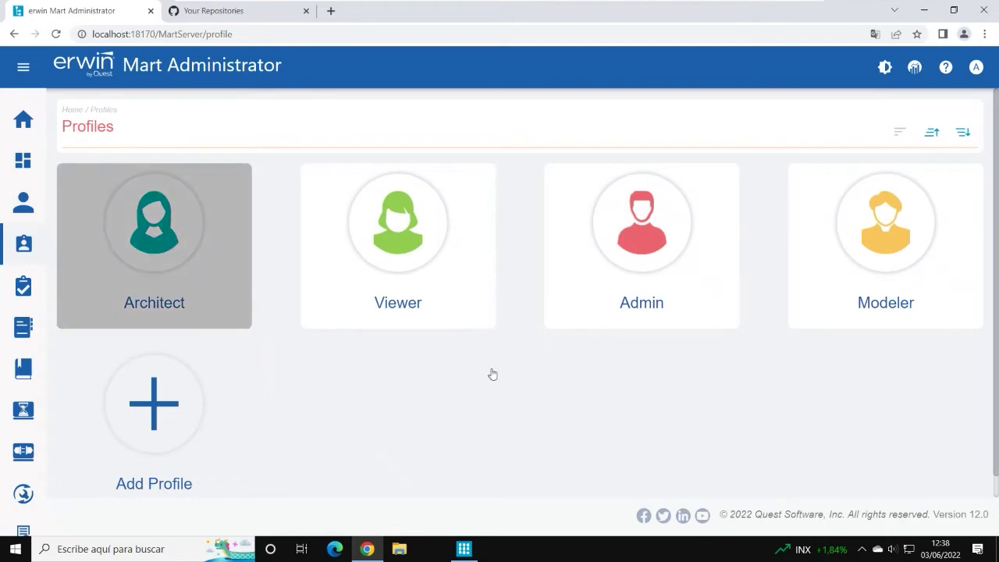
pyautogui.scroll(-2, 898, 273)
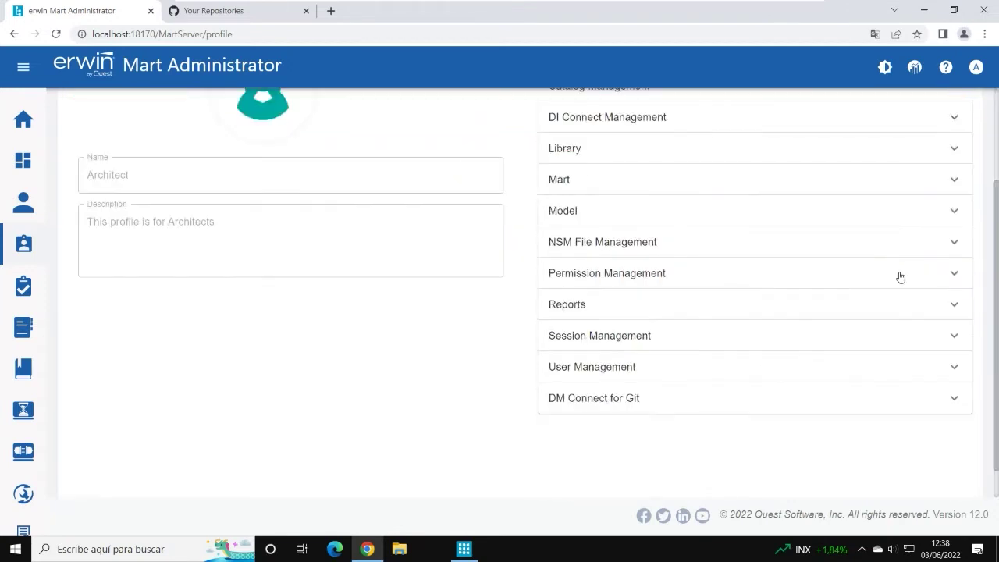
pyautogui.click(956, 186)
pyautogui.click(955, 186)
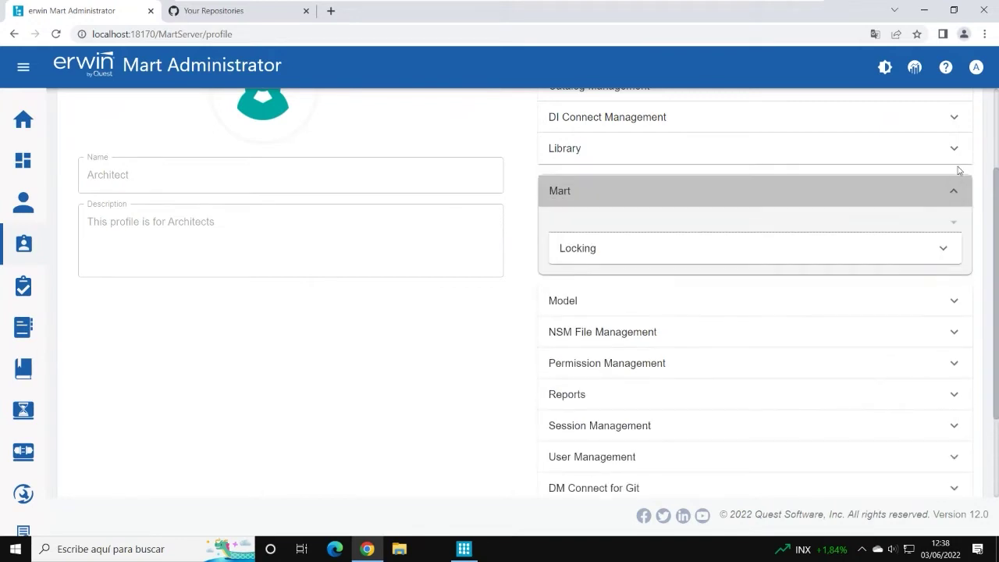
pyautogui.click(956, 158)
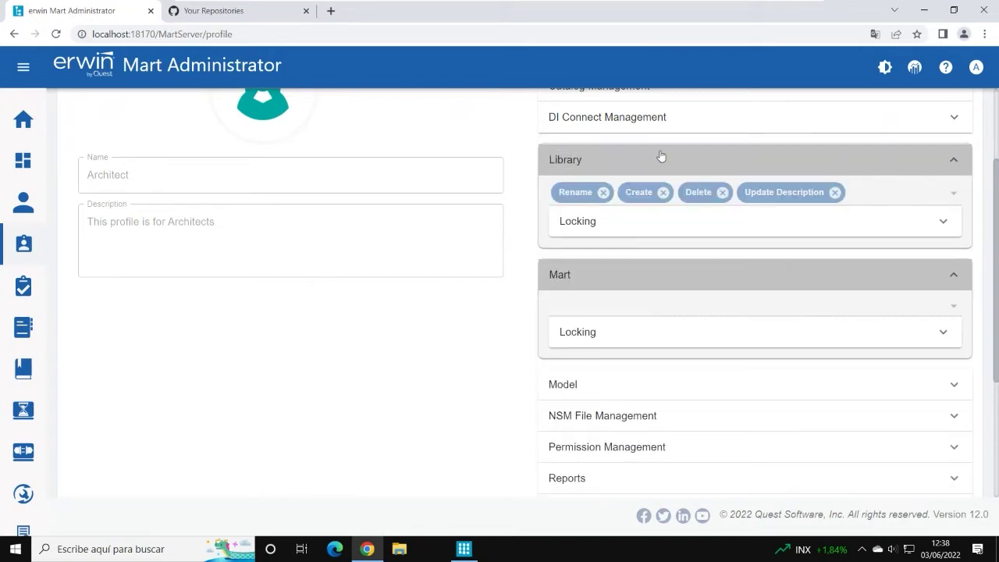
pyautogui.scroll(2, 631, 263)
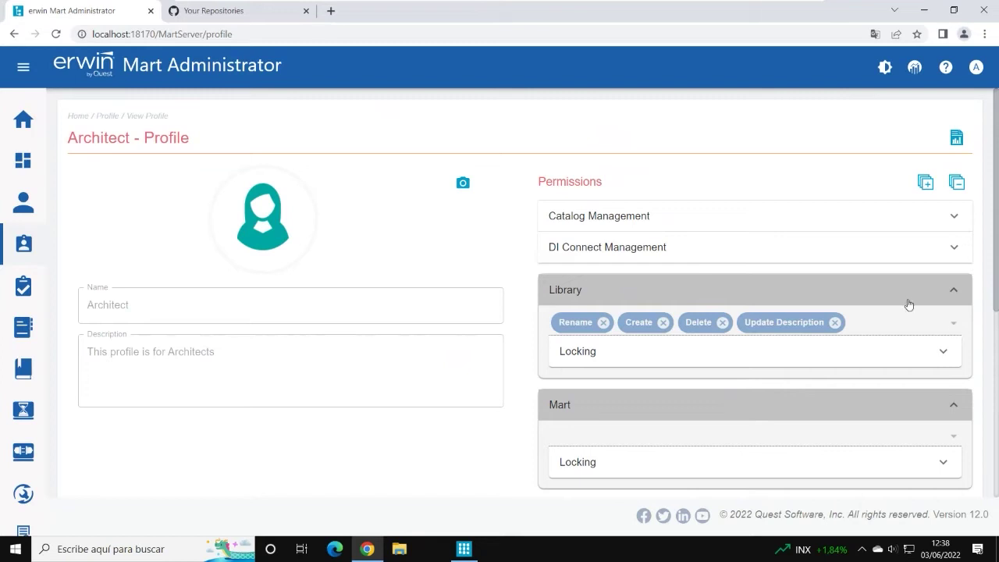
# Step: Go to Users, then Profiles, then back to the Users list
pyautogui.click(27, 206)
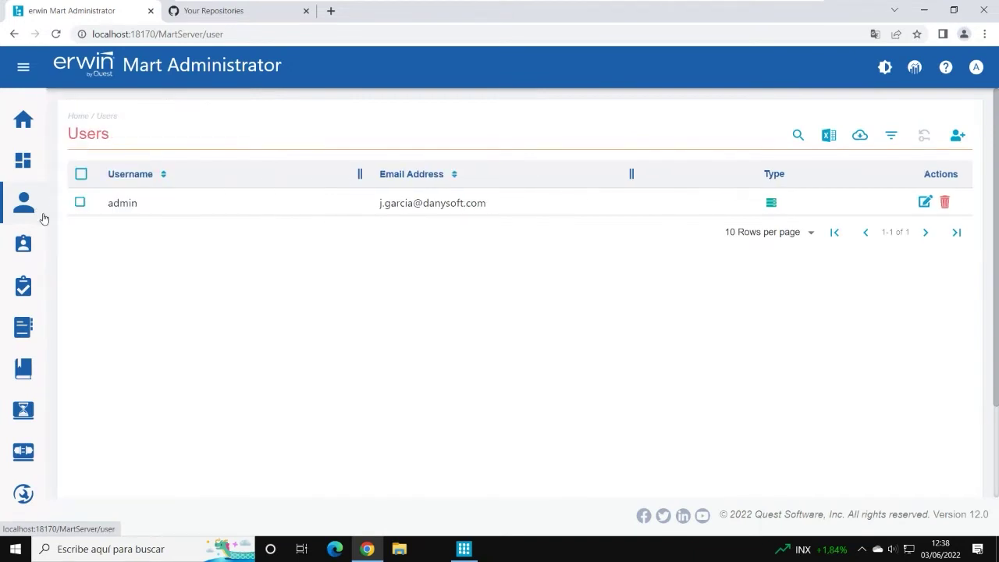
pyautogui.click(32, 253)
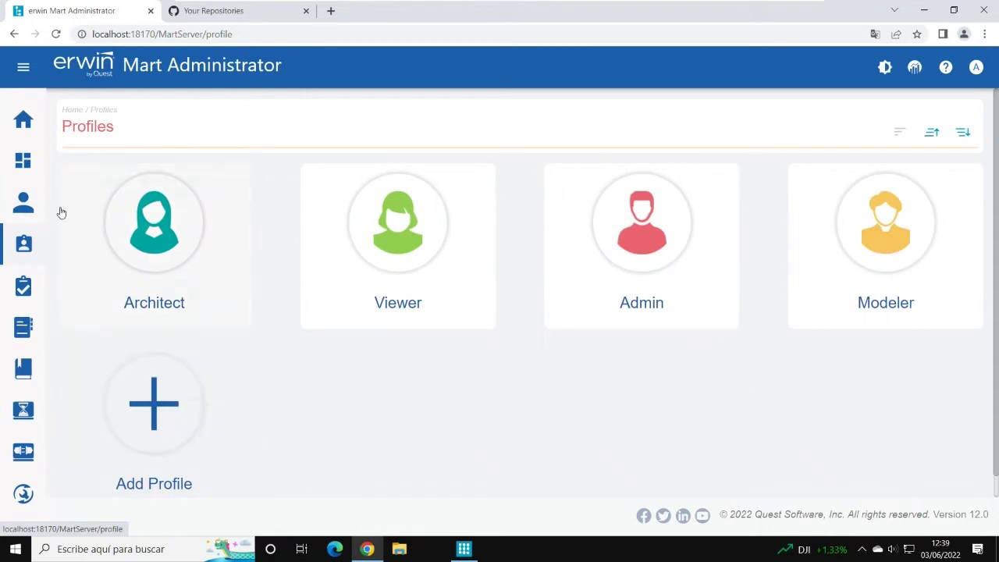
pyautogui.click(24, 209)
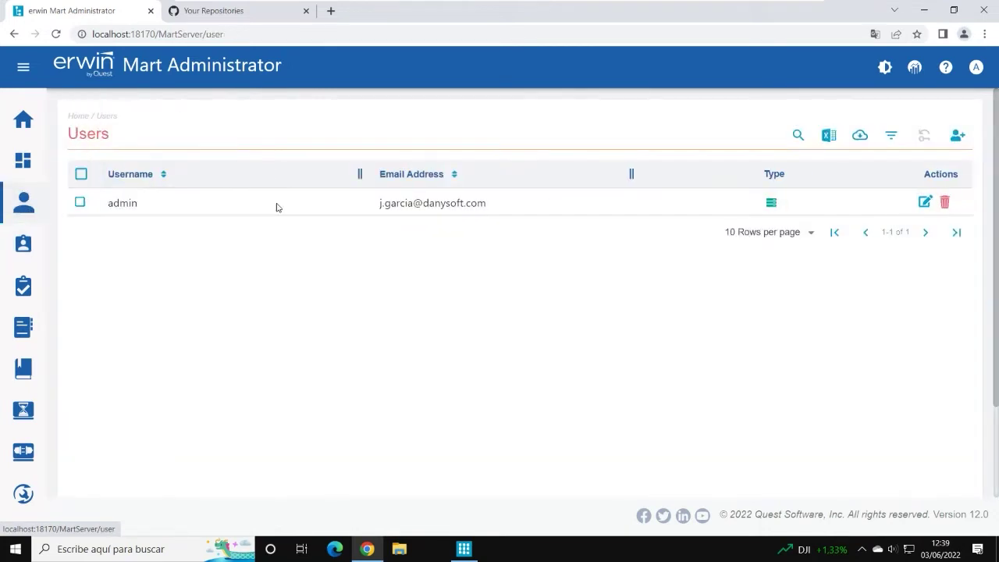
# Step: Open Permissions > Catalogs and expand the Mart catalog tree
pyautogui.click(22, 286)
pyautogui.click(22, 333)
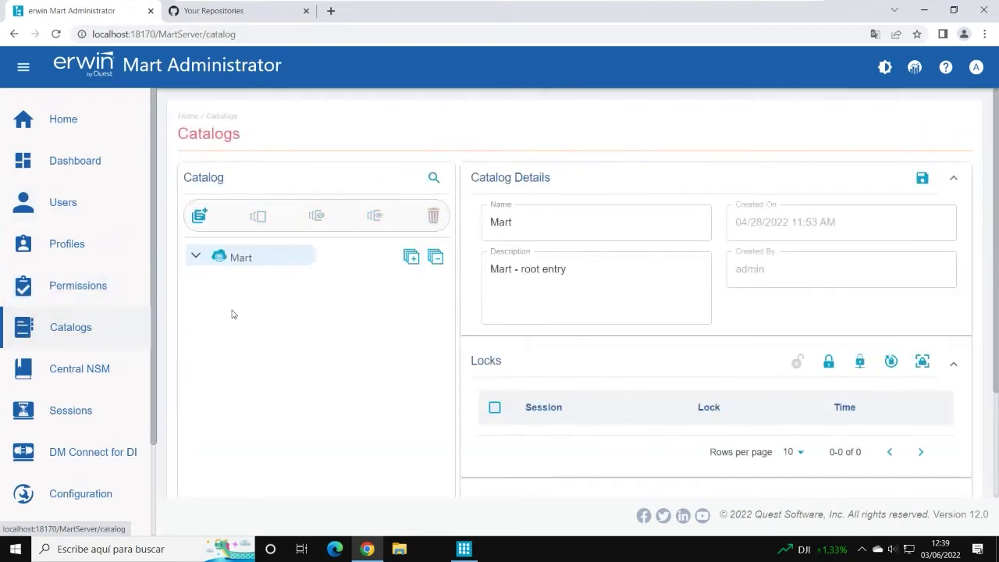
pyautogui.click(86, 256)
pyautogui.moveTo(60, 262)
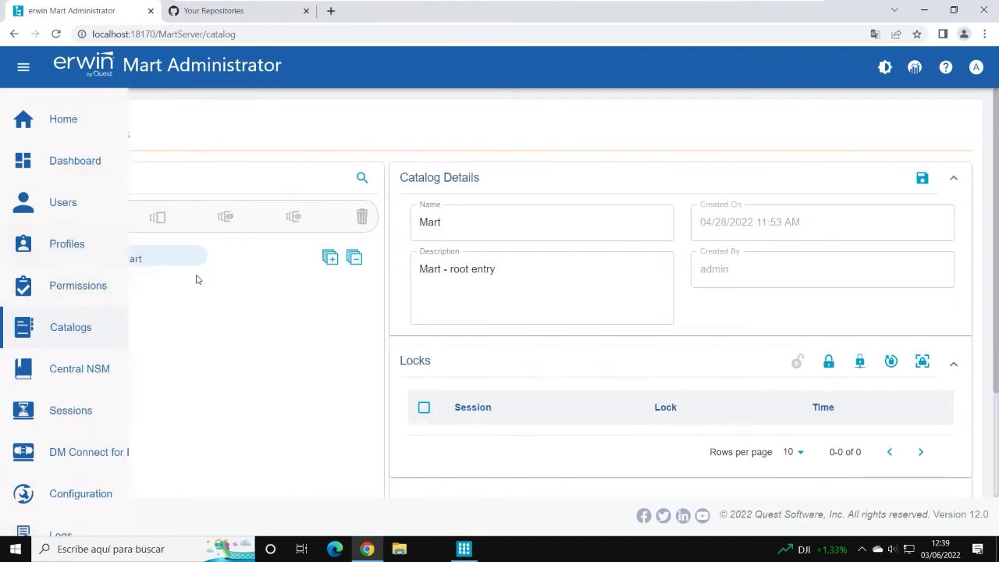
pyautogui.click(134, 262)
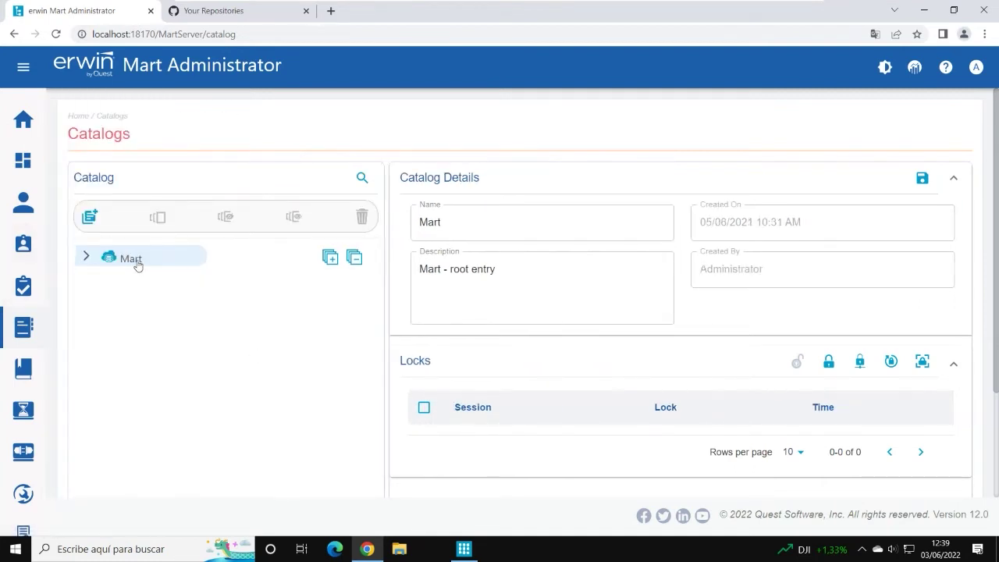
pyautogui.click(86, 256)
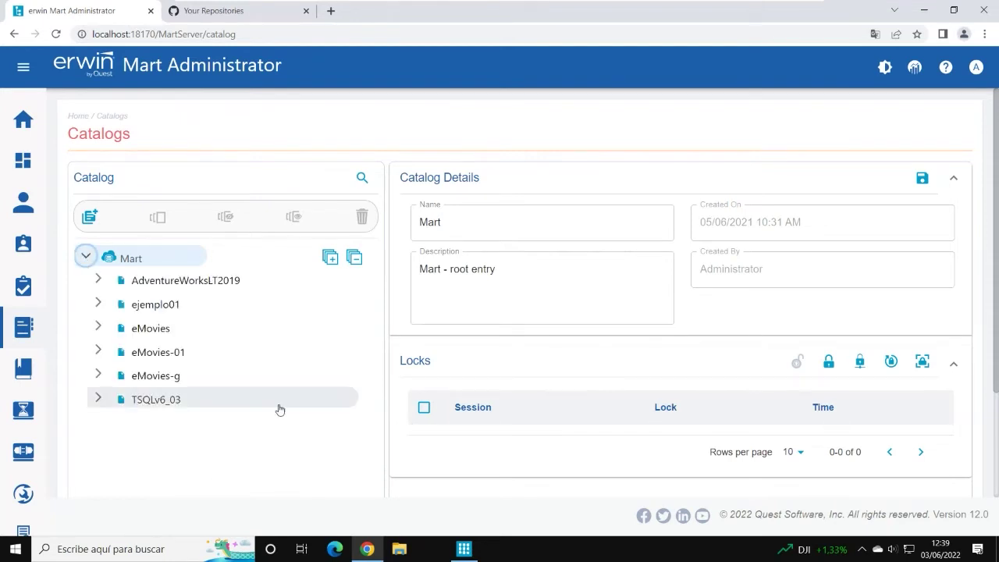
# Step: Expand eMovies to confirm Versions 1, 2 and 3, then switch back to erwin Data Modeler
pyautogui.scroll(-3, 279, 408)
pyautogui.click(98, 196)
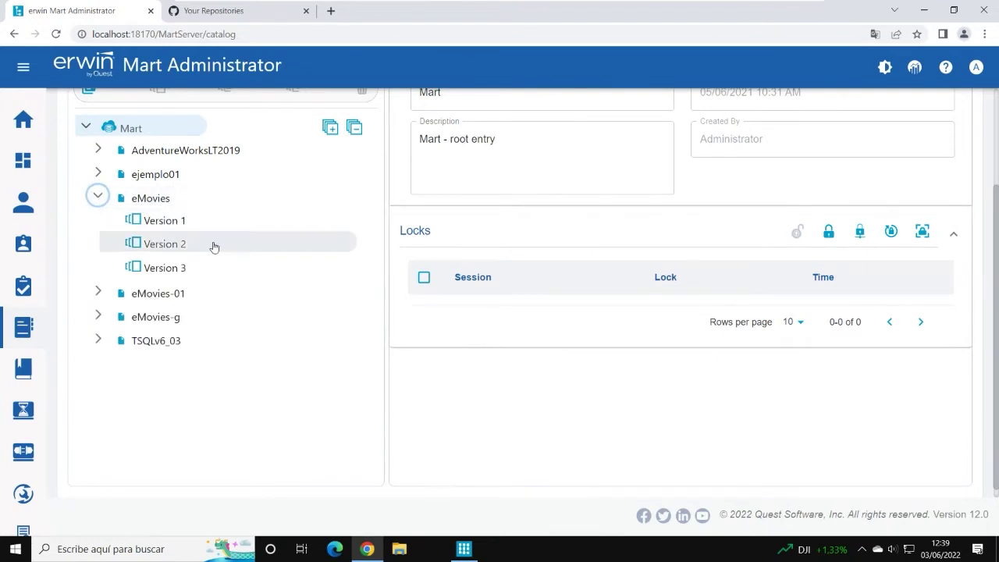
pyautogui.scroll(3, 214, 245)
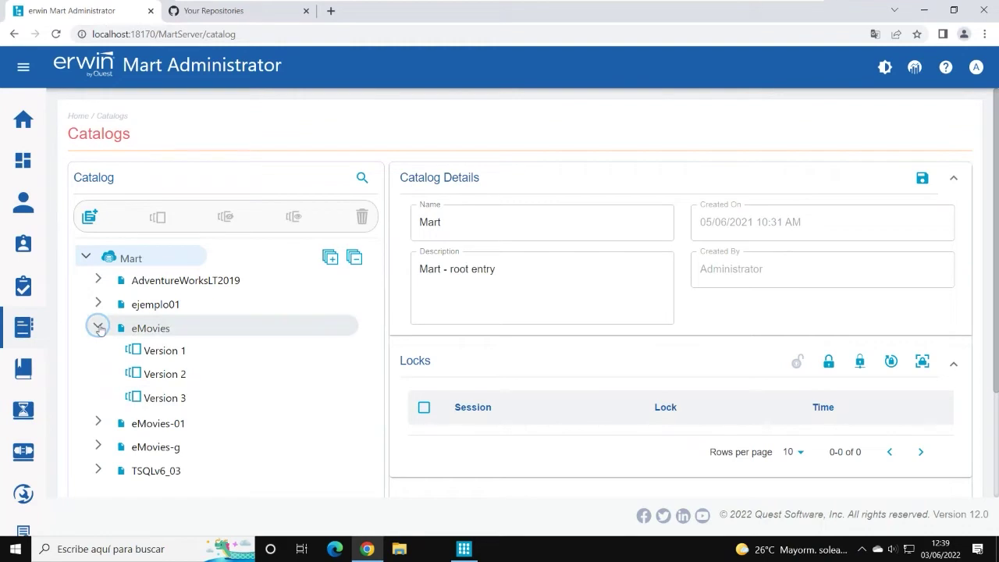
pyautogui.click(99, 328)
pyautogui.click(99, 328)
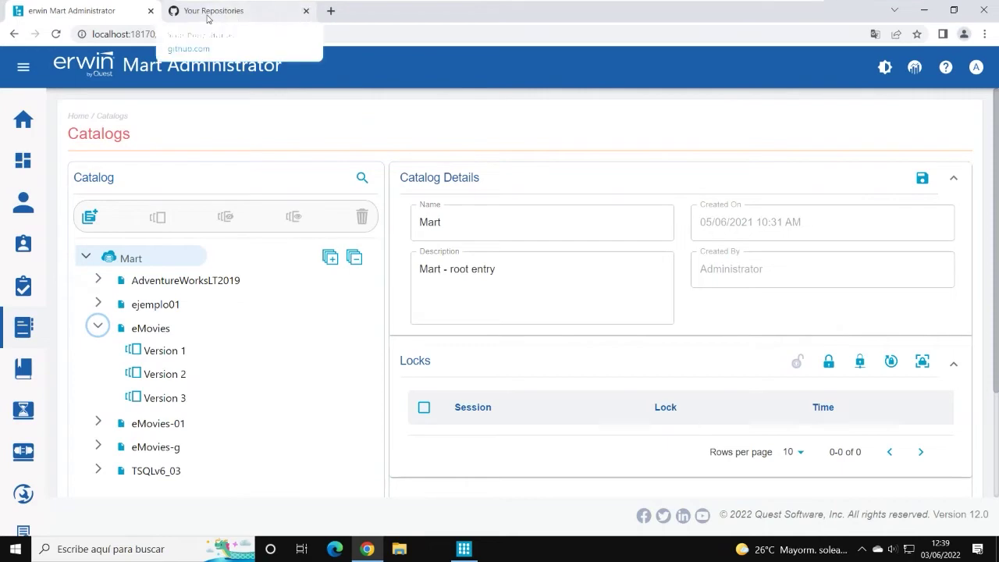
pyautogui.click(464, 548)
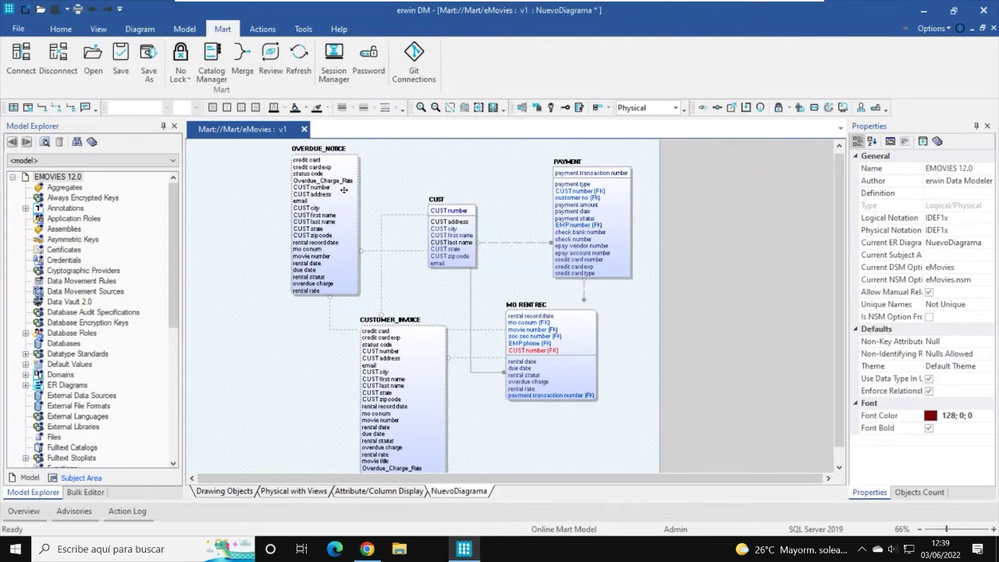
# Step: Leave eMovies unsaved by declining the merge and cancelling Save As, then list Mart models
pyautogui.click(122, 65)
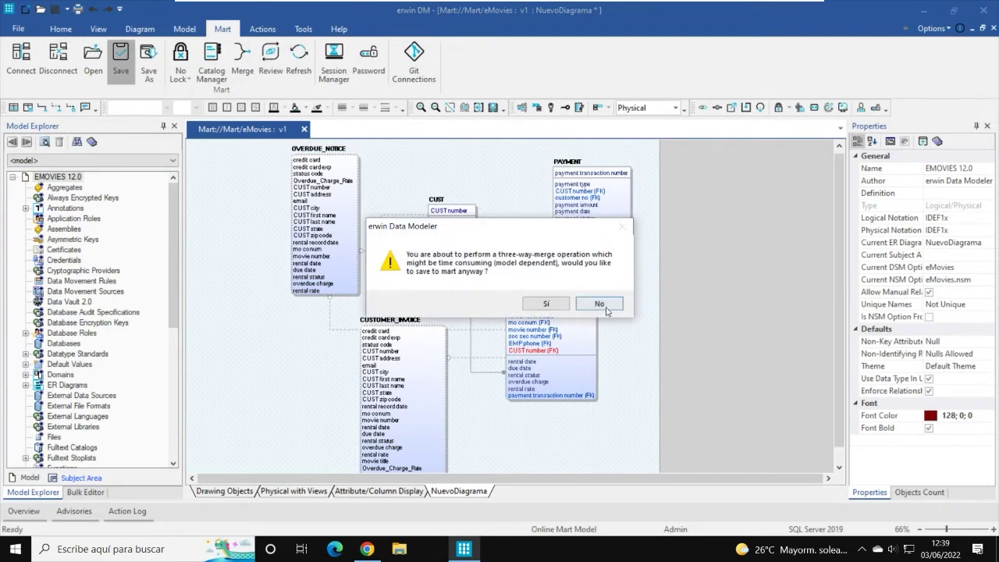
pyautogui.click(599, 304)
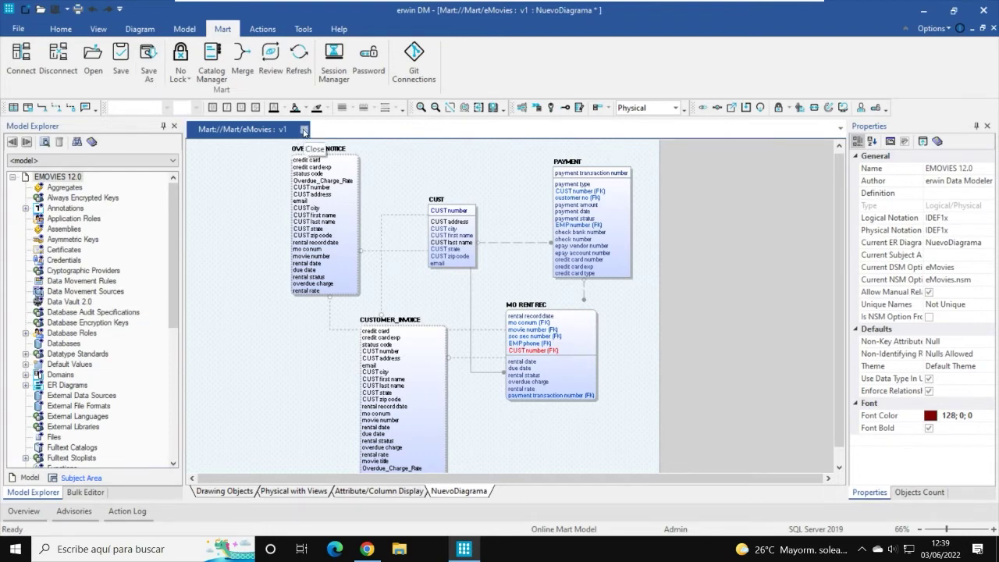
pyautogui.click(148, 61)
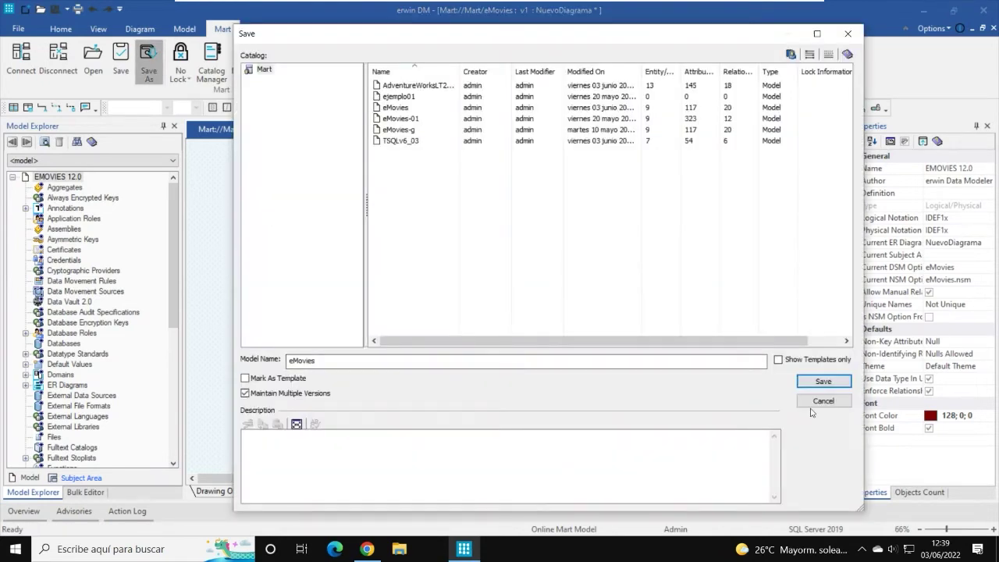
pyautogui.click(820, 382)
pyautogui.click(93, 59)
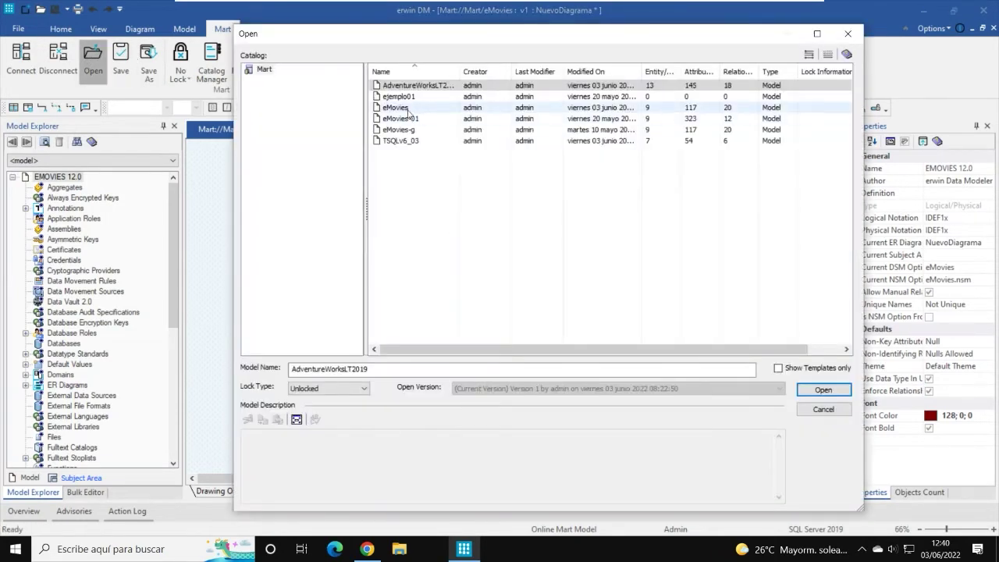
# Step: Open eMovies Version 3 from the Mart in its own tab alongside v1
pyautogui.click(396, 108)
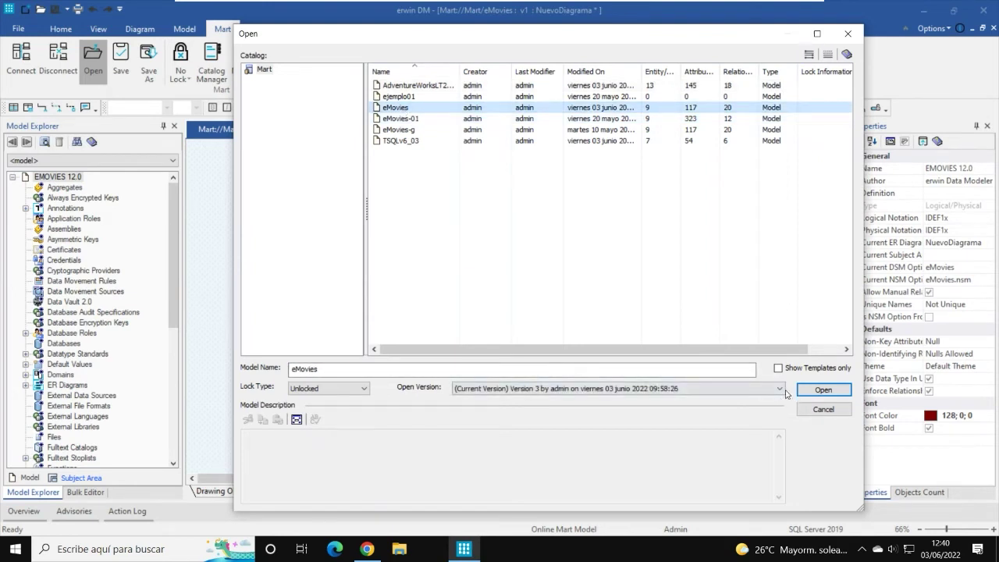
pyautogui.click(780, 389)
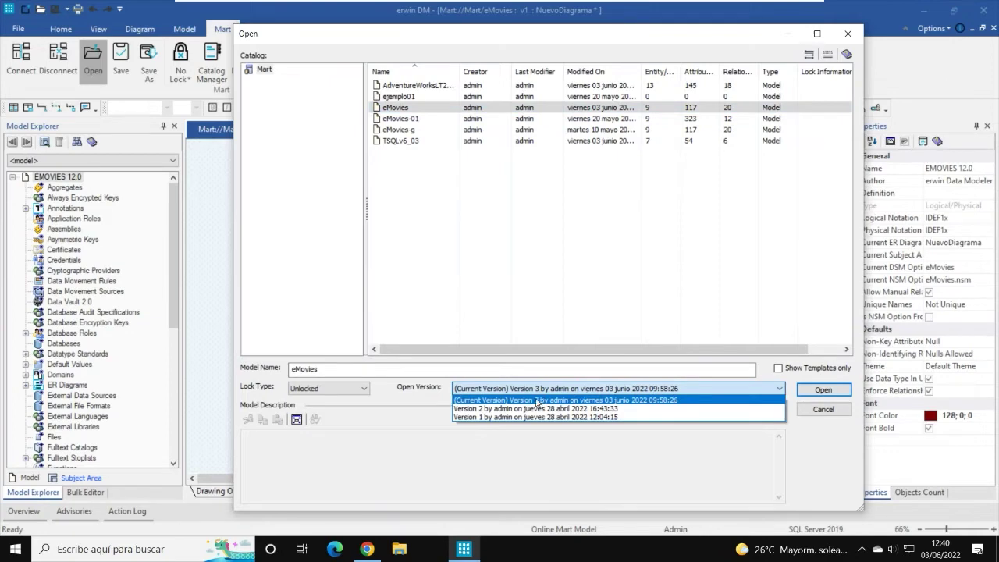
pyautogui.click(828, 393)
pyautogui.click(824, 390)
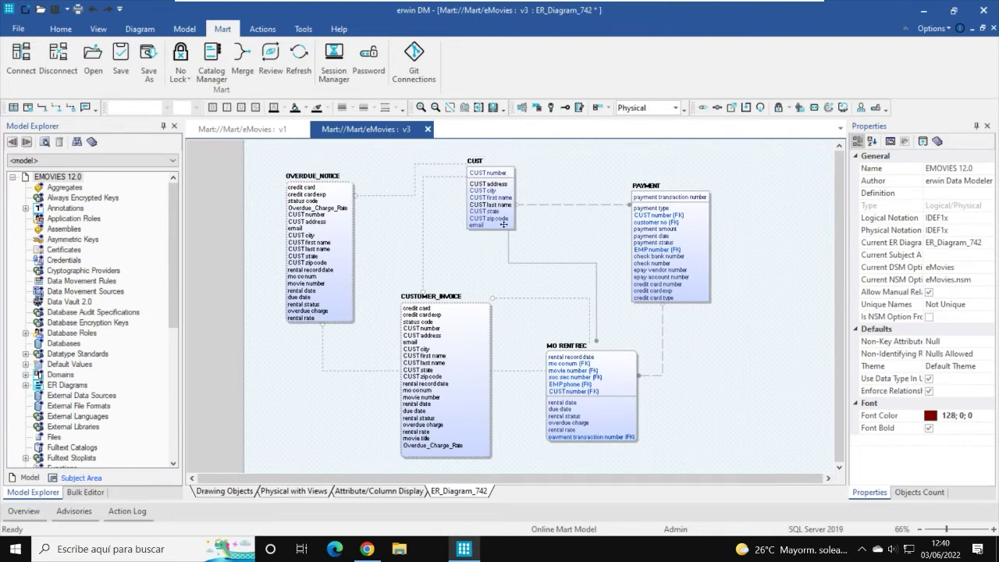
pyautogui.click(393, 492)
pyautogui.click(470, 491)
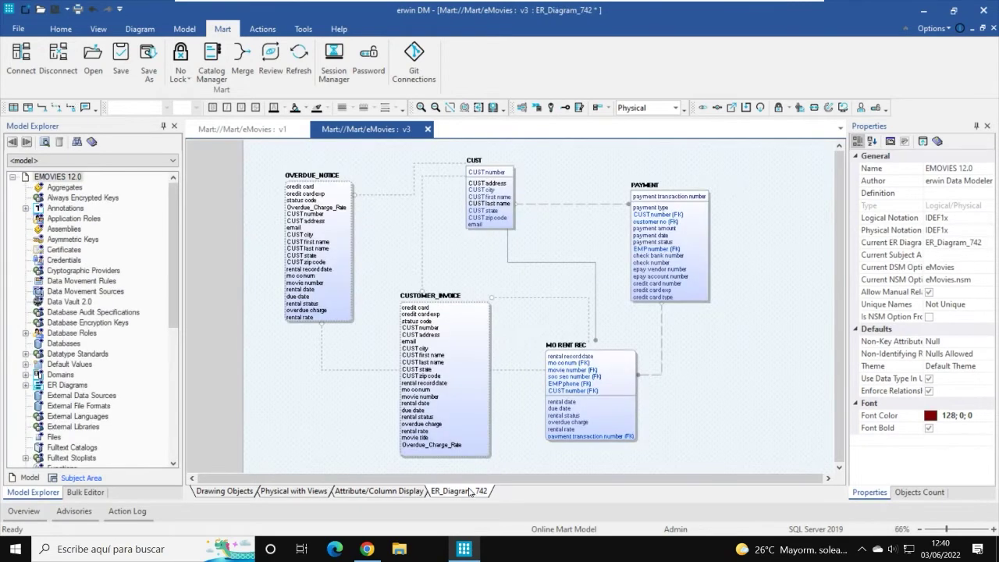
pyautogui.click(392, 492)
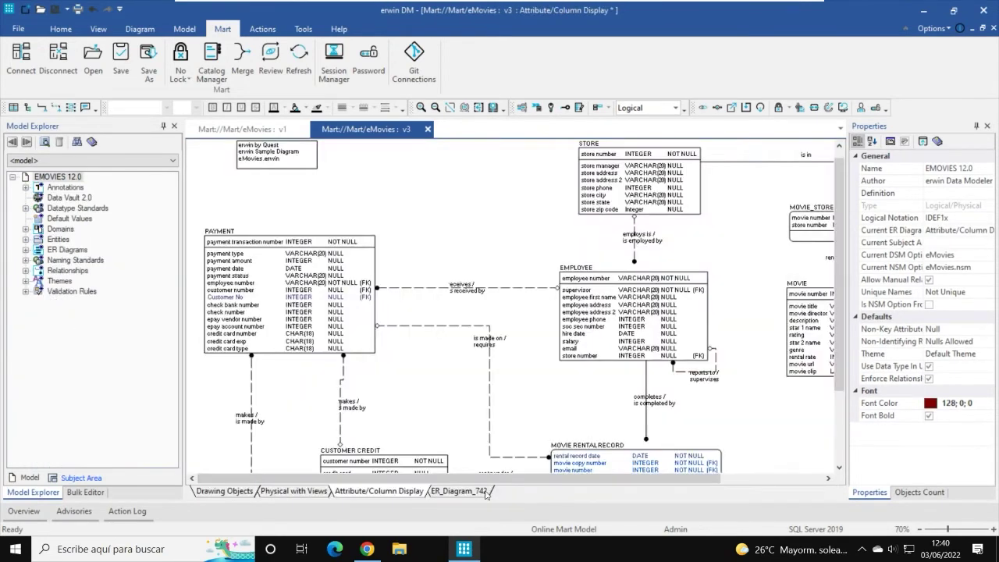
pyautogui.click(478, 492)
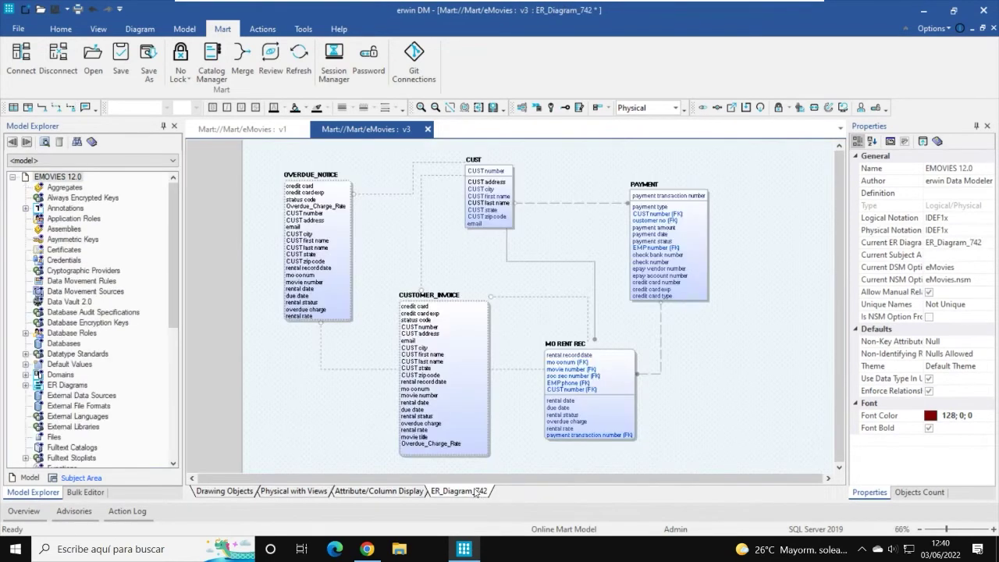
pyautogui.click(236, 134)
pyautogui.click(366, 128)
# Step: Delete the ER_Diagram_742 diagram from eMovies v3 using the diagram editor
pyautogui.click(141, 31)
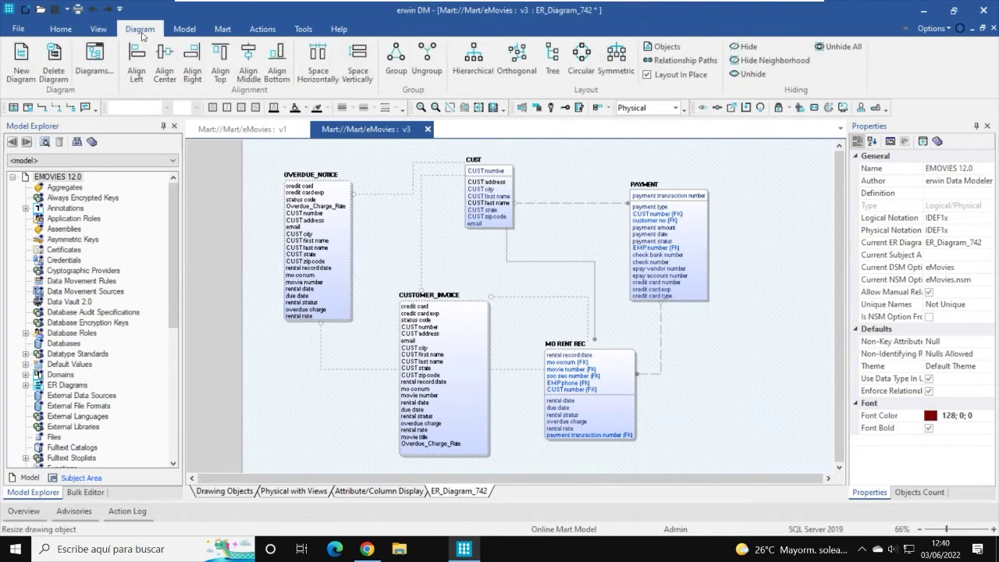
pyautogui.click(104, 63)
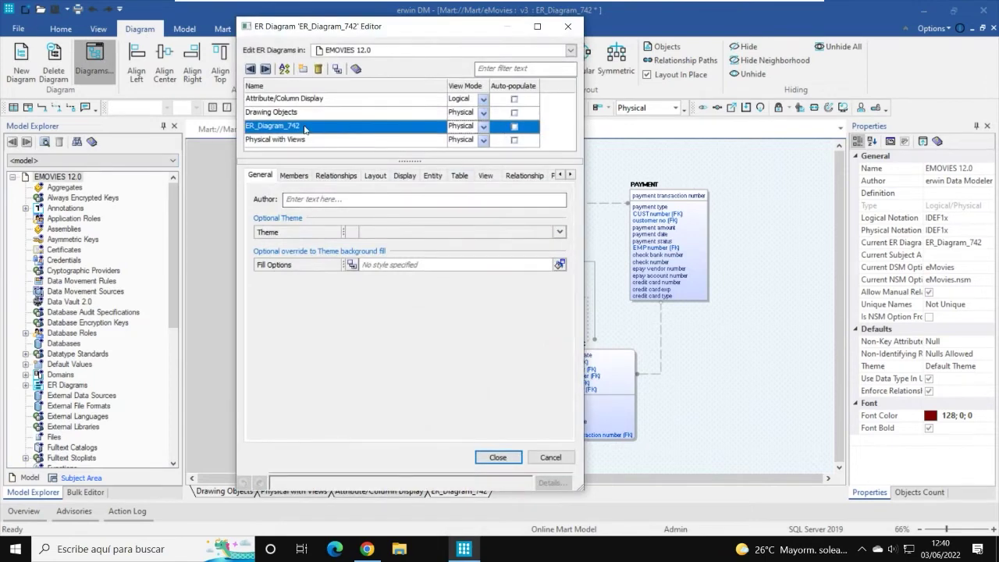
pyautogui.click(304, 127)
pyautogui.click(320, 70)
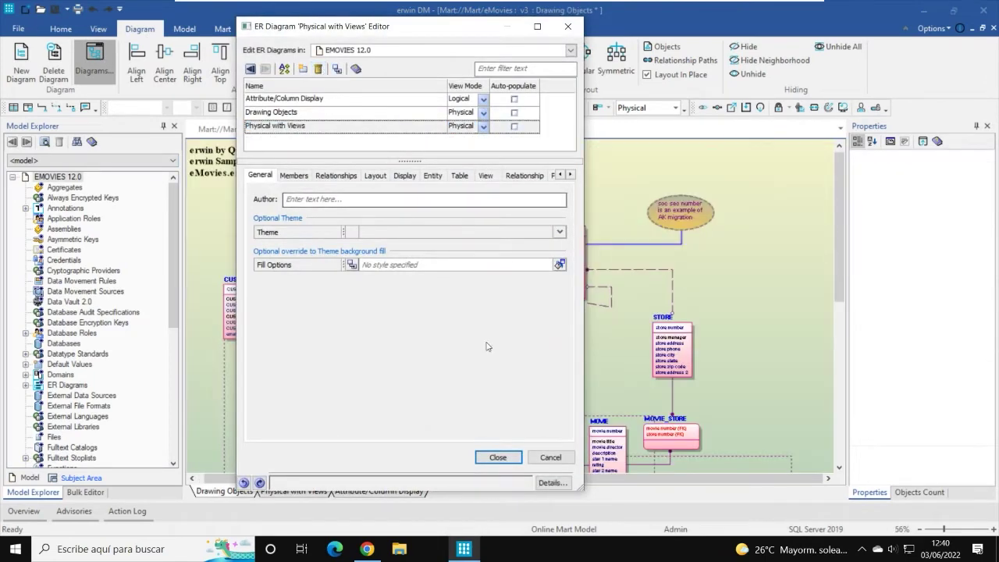
pyautogui.click(498, 458)
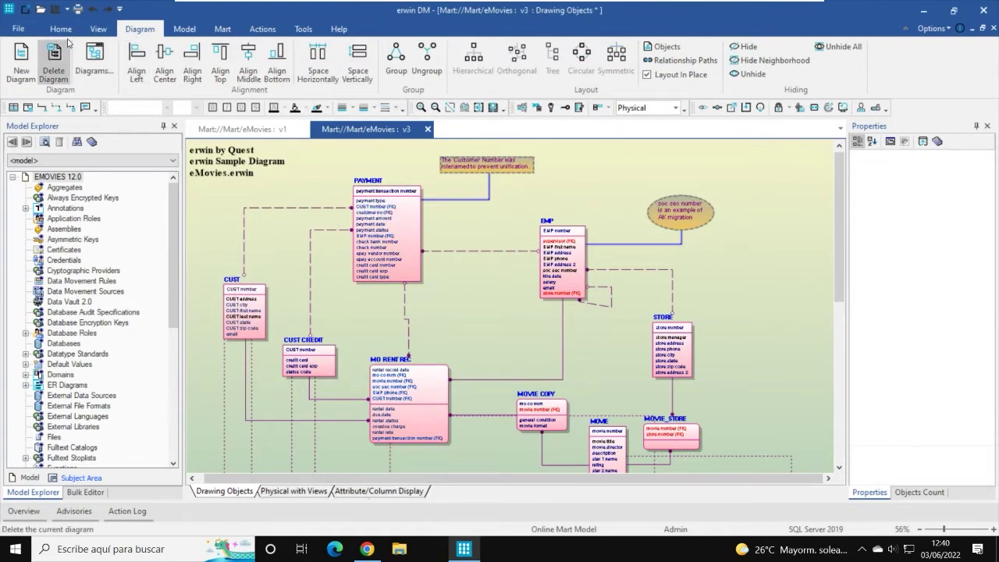
pyautogui.click(218, 30)
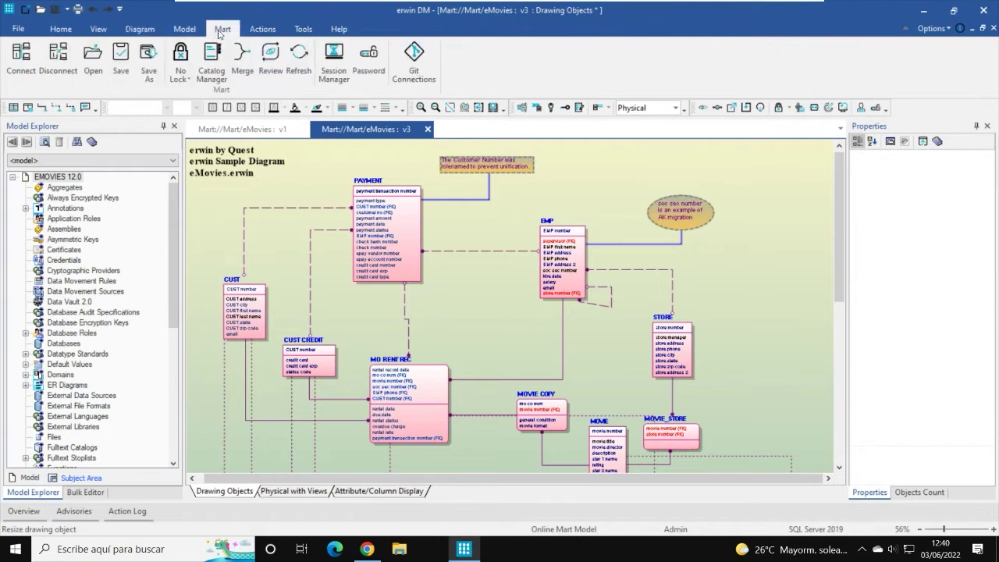
# Step: Save eMovies to the Mart as Version 4, described 'Borrado de diagrama. Queda en la versión original'
pyautogui.click(121, 56)
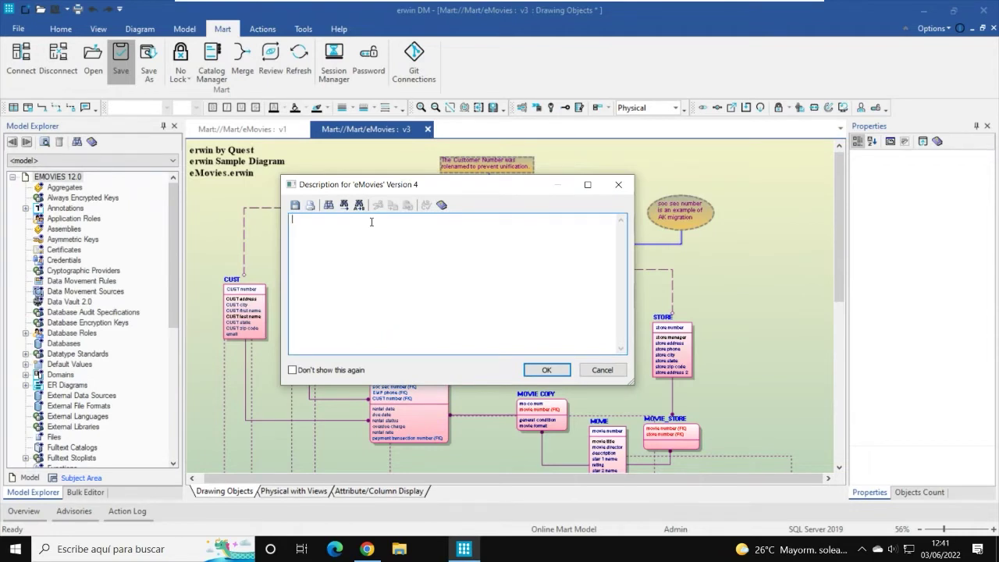
pyautogui.write('Borrado de diagrama. Queda en l')
pyautogui.write('a versión original')
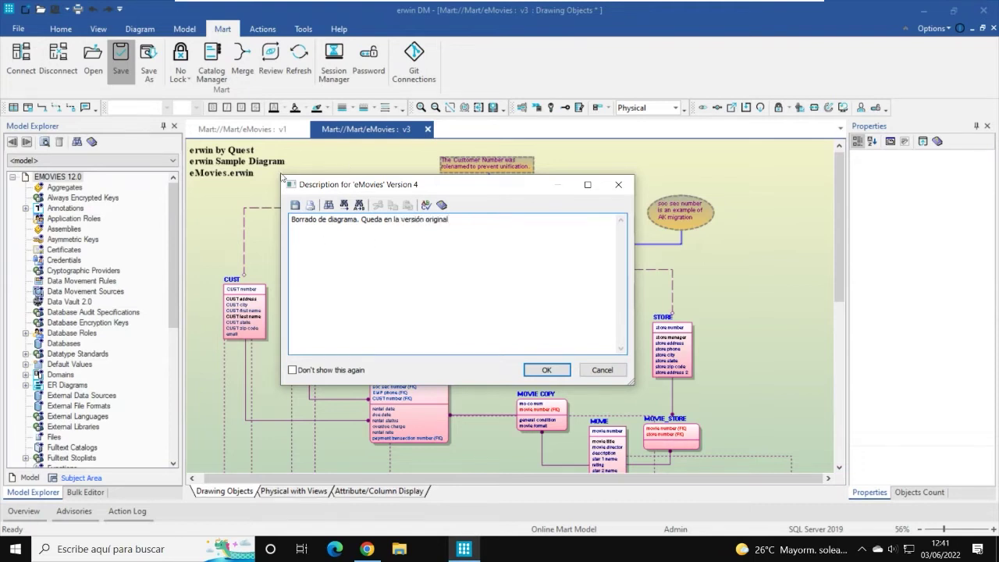
pyautogui.click(552, 371)
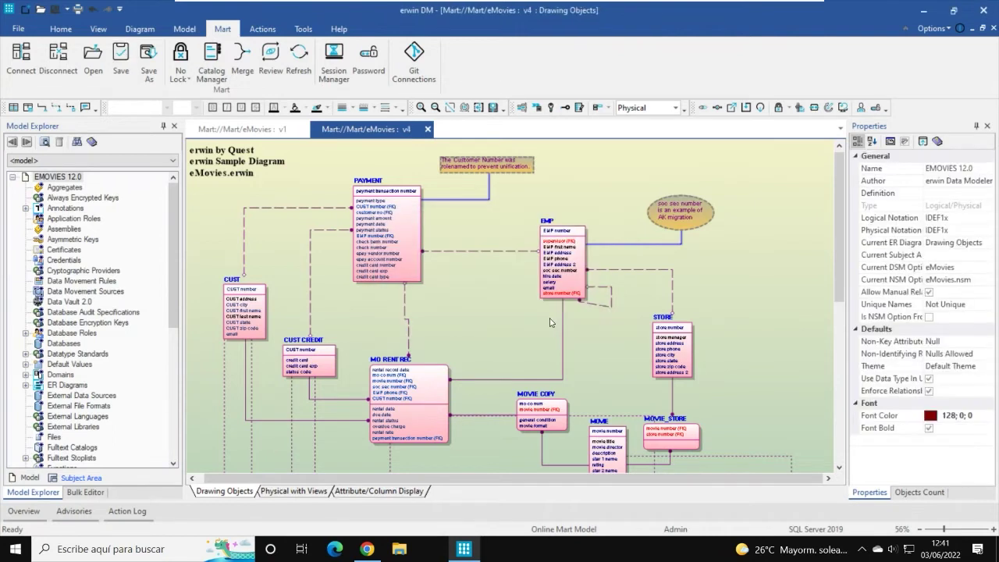
pyautogui.click(336, 550)
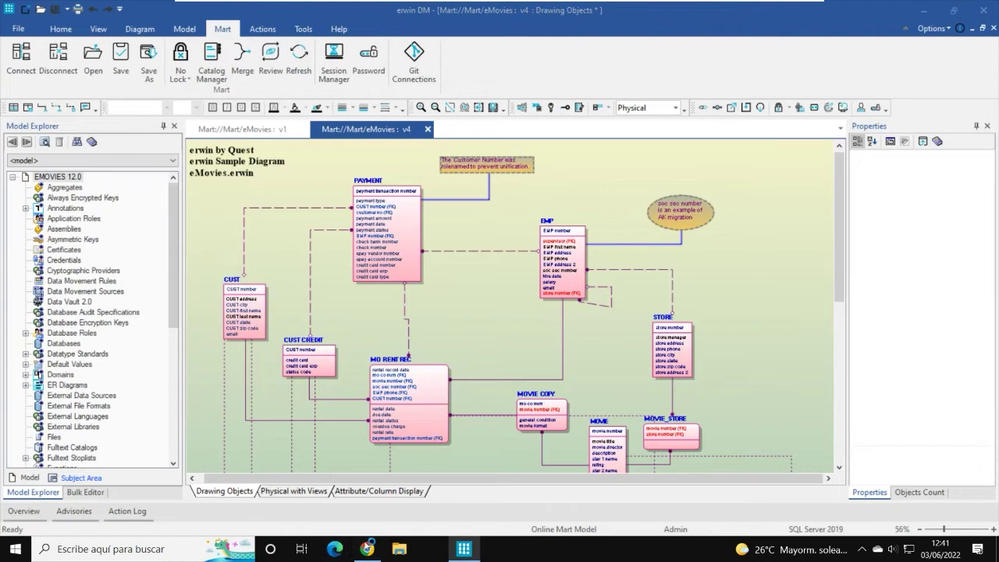
pyautogui.click(367, 550)
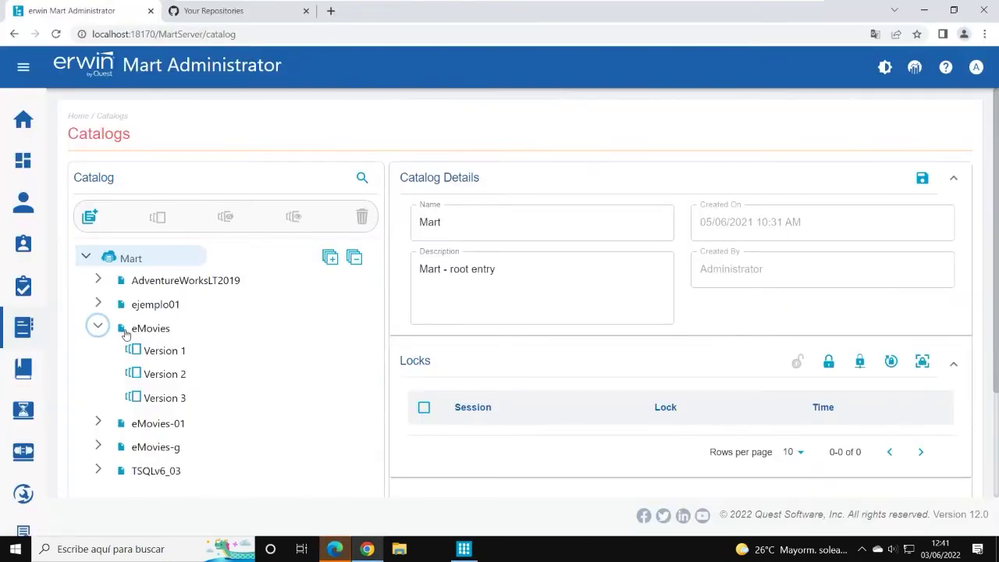
pyautogui.click(97, 326)
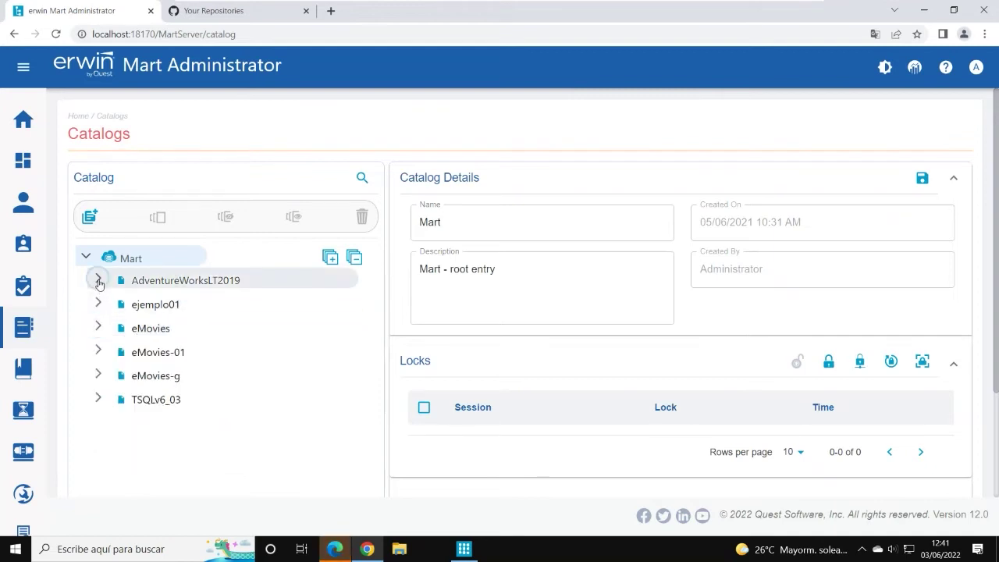
pyautogui.click(98, 279)
pyautogui.click(97, 352)
pyautogui.scroll(-2, 246, 341)
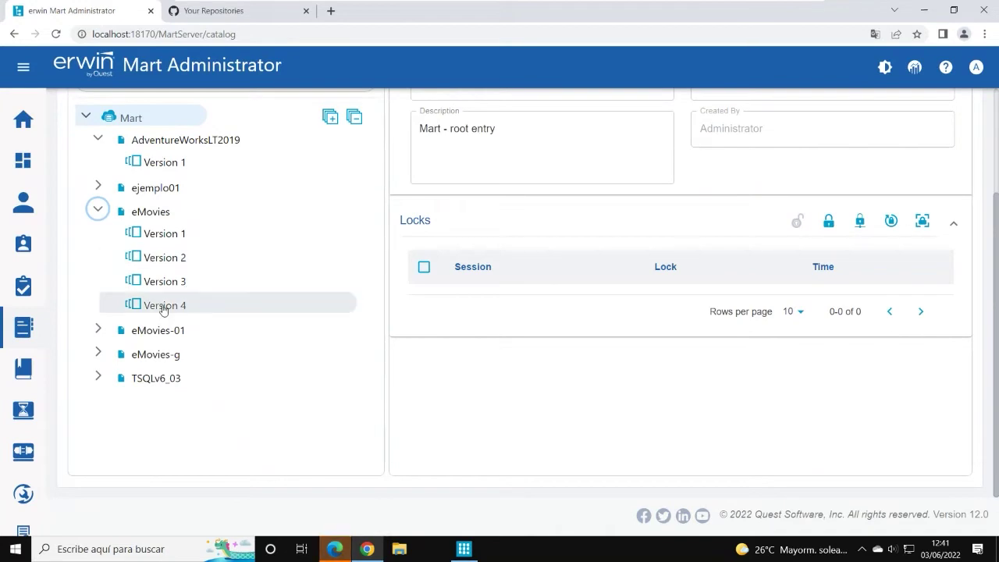
pyautogui.click(160, 307)
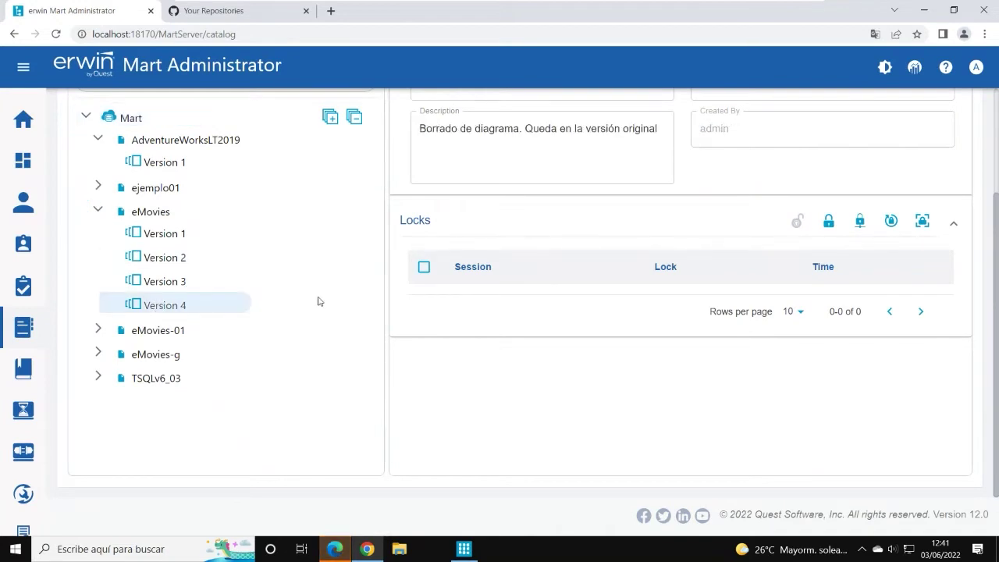
pyautogui.scroll(2, 375, 295)
pyautogui.click(421, 270)
pyautogui.moveTo(420, 270); pyautogui.dragTo(661, 269)
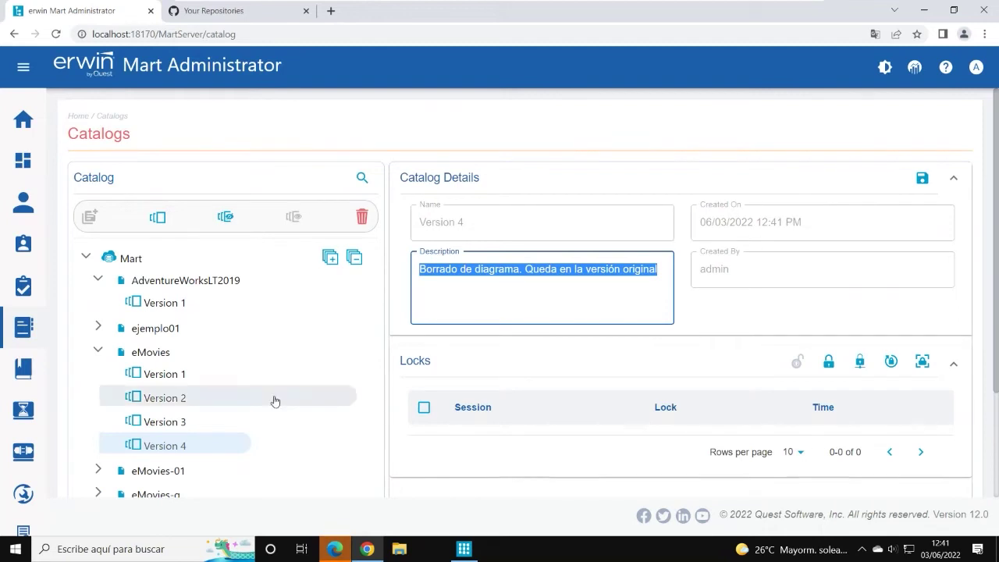
pyautogui.scroll(-2, 234, 356)
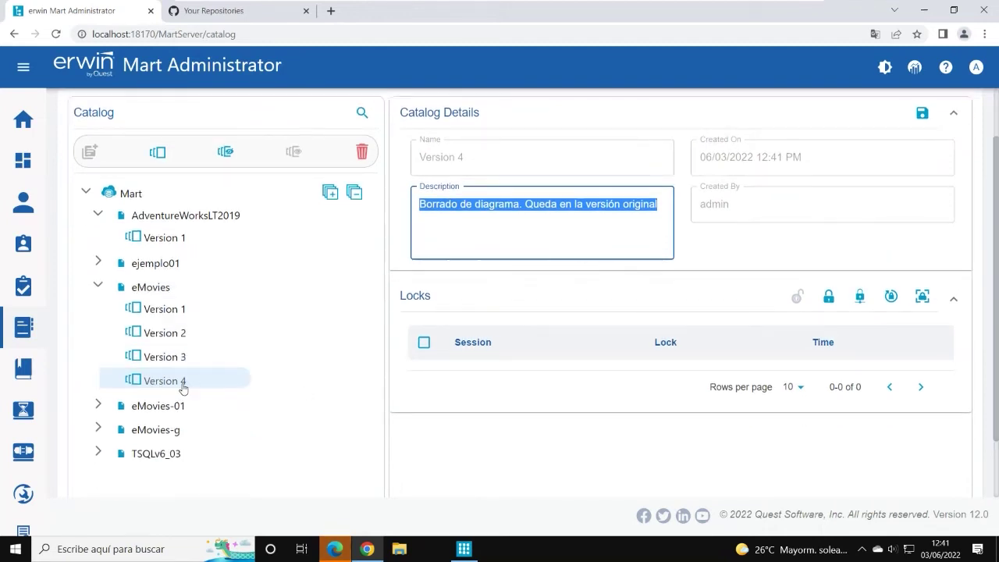
pyautogui.click(178, 360)
pyautogui.click(179, 381)
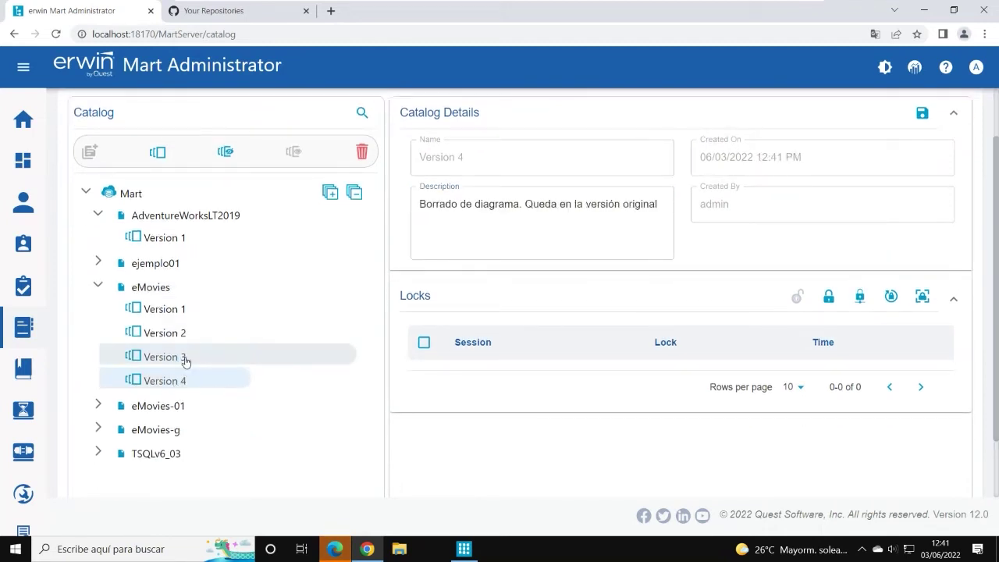
pyautogui.click(185, 359)
pyautogui.click(181, 334)
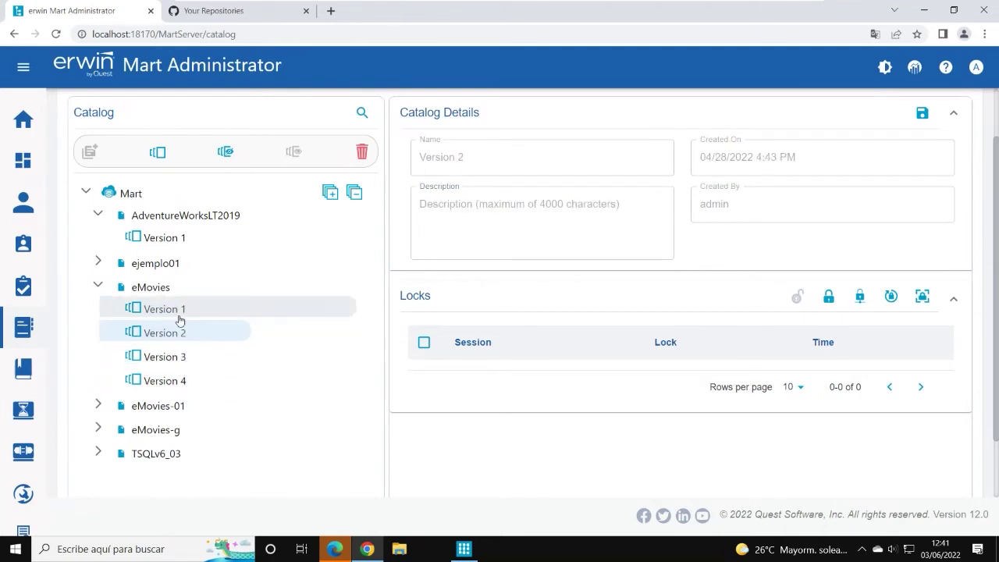
pyautogui.click(179, 314)
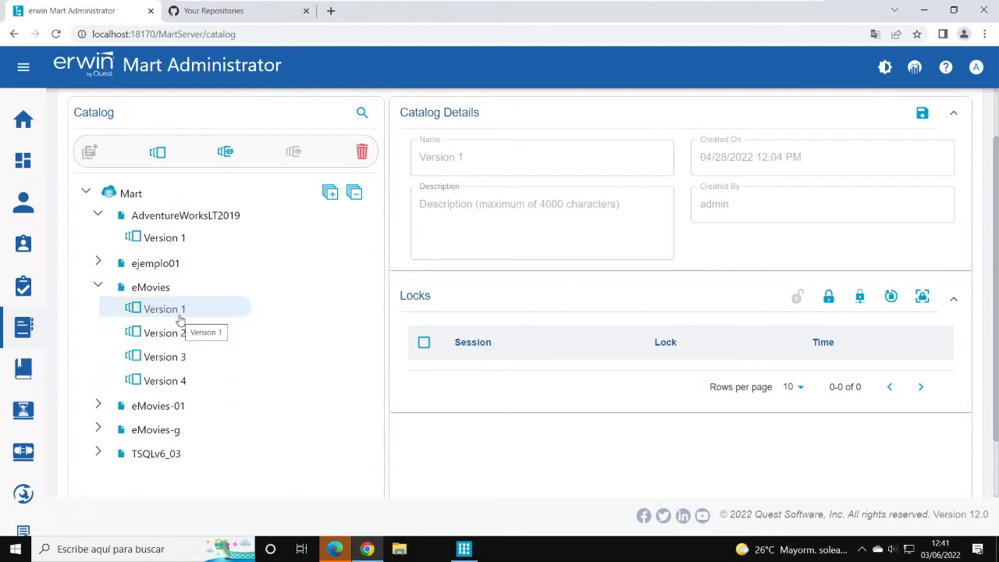
pyautogui.click(334, 549)
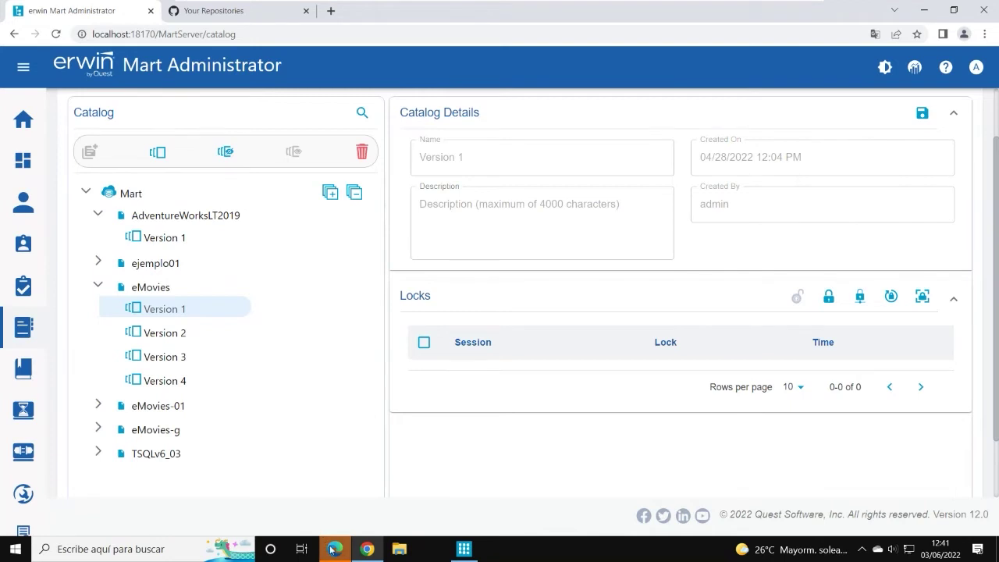
pyautogui.click(942, 23)
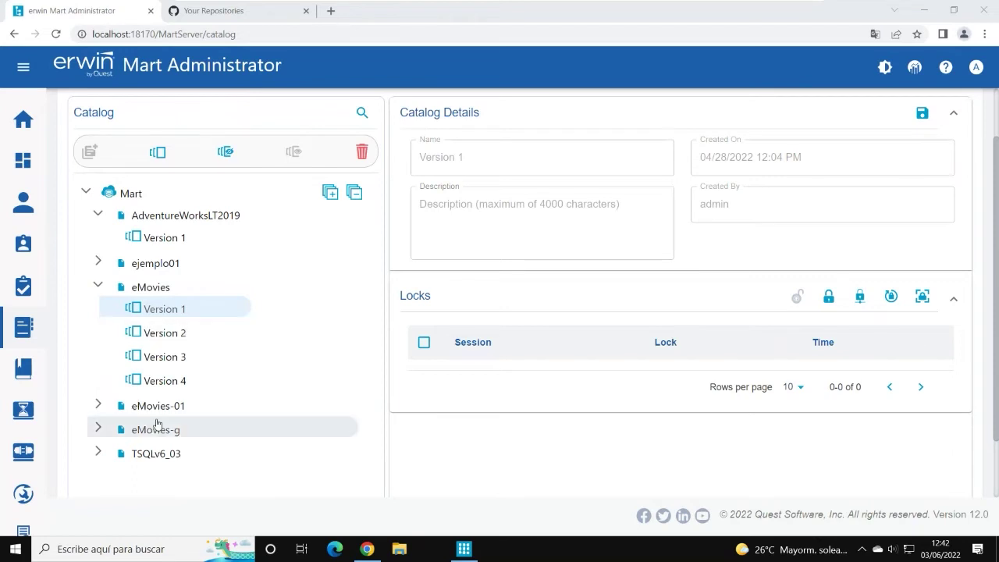
pyautogui.click(154, 411)
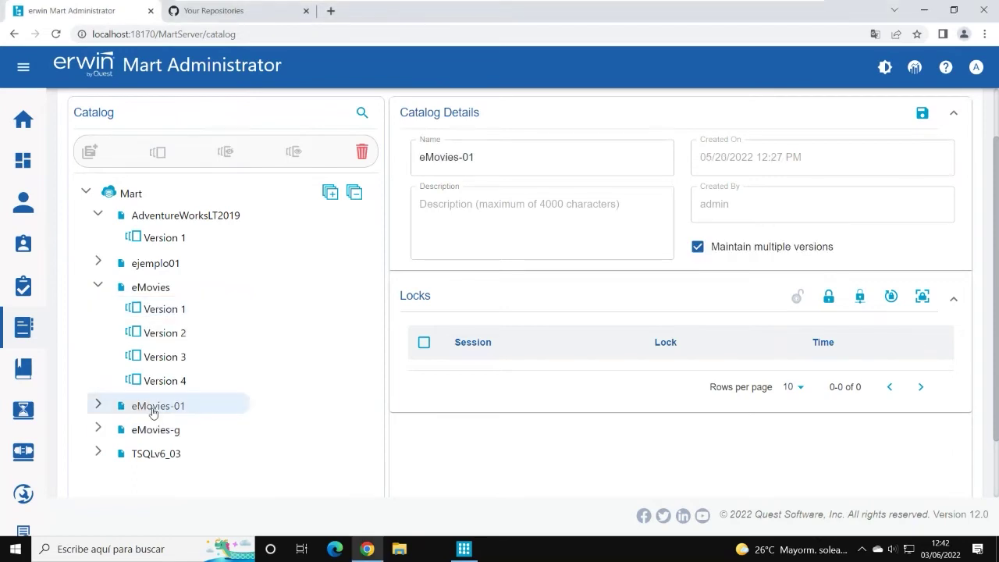
pyautogui.click(98, 405)
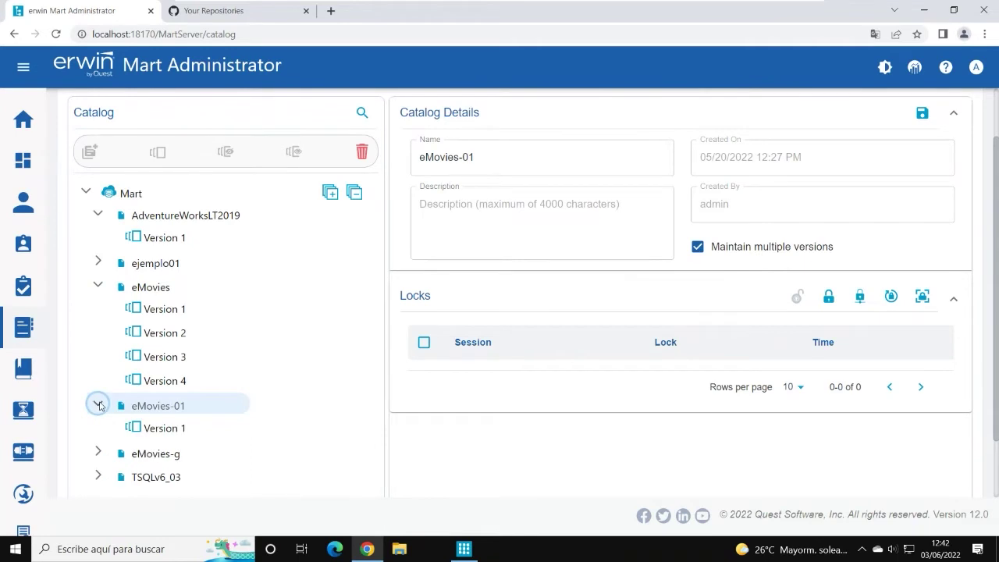
pyautogui.click(98, 406)
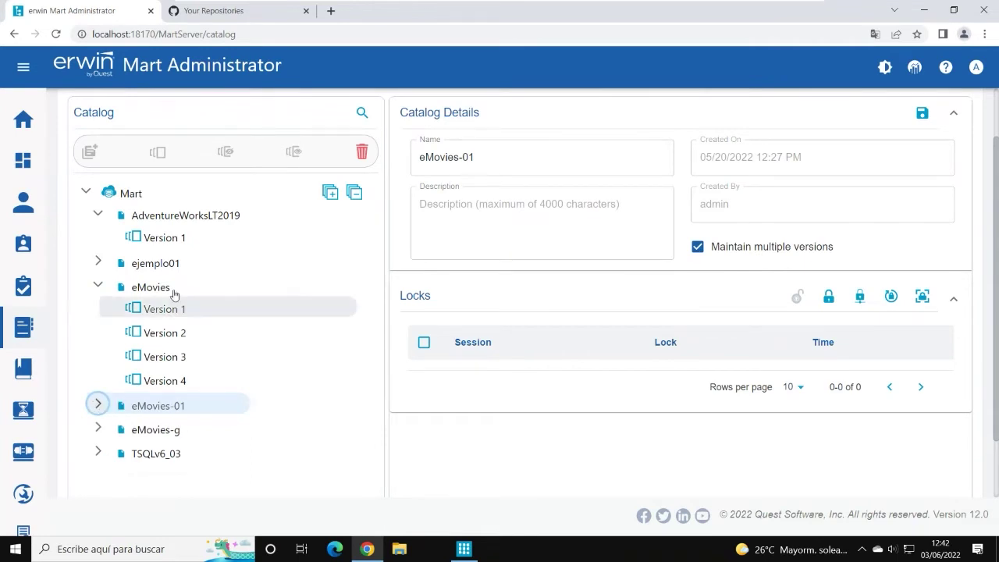
pyautogui.click(167, 381)
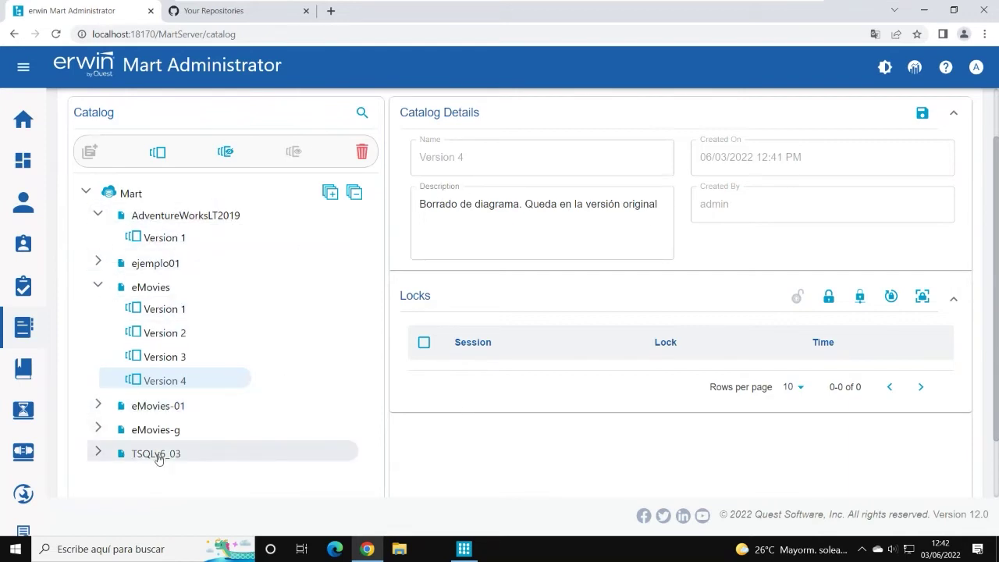
pyautogui.click(464, 549)
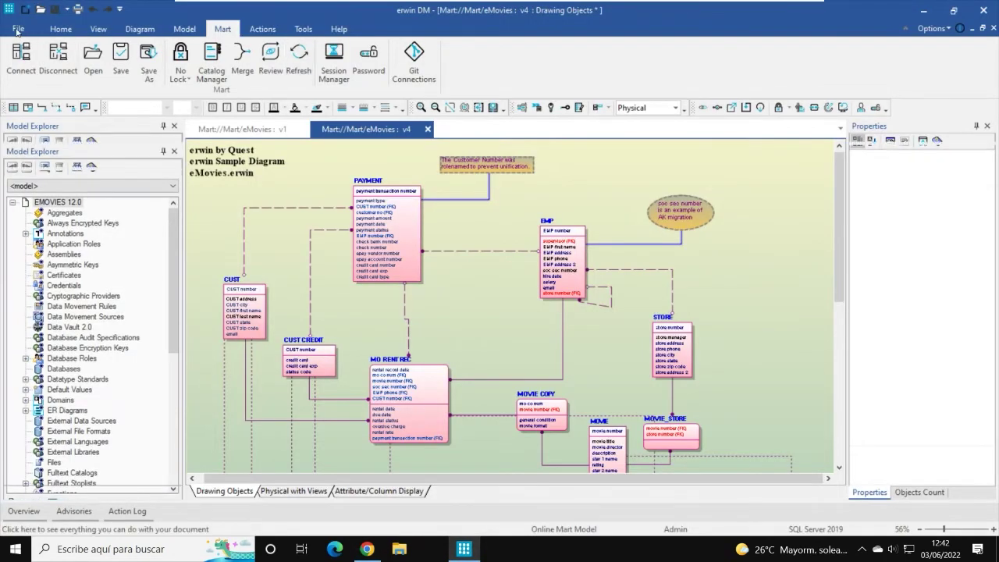
pyautogui.click(18, 28)
pyautogui.click(26, 83)
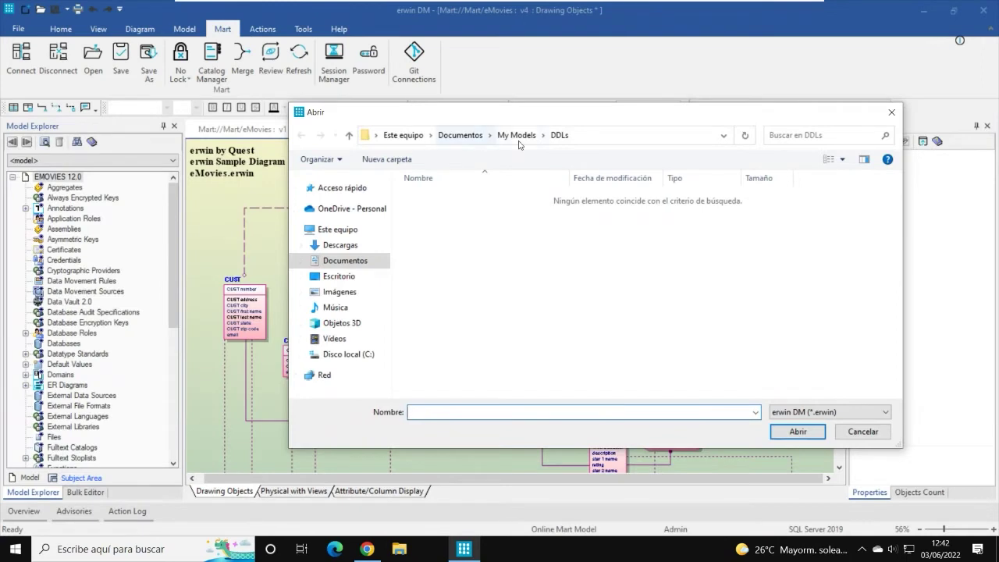
pyautogui.click(519, 137)
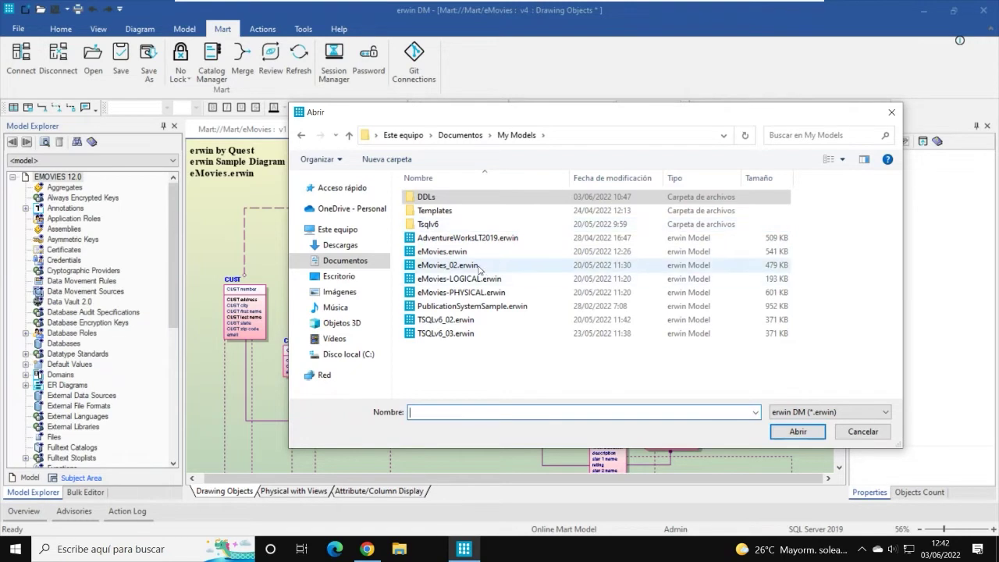
pyautogui.click(865, 435)
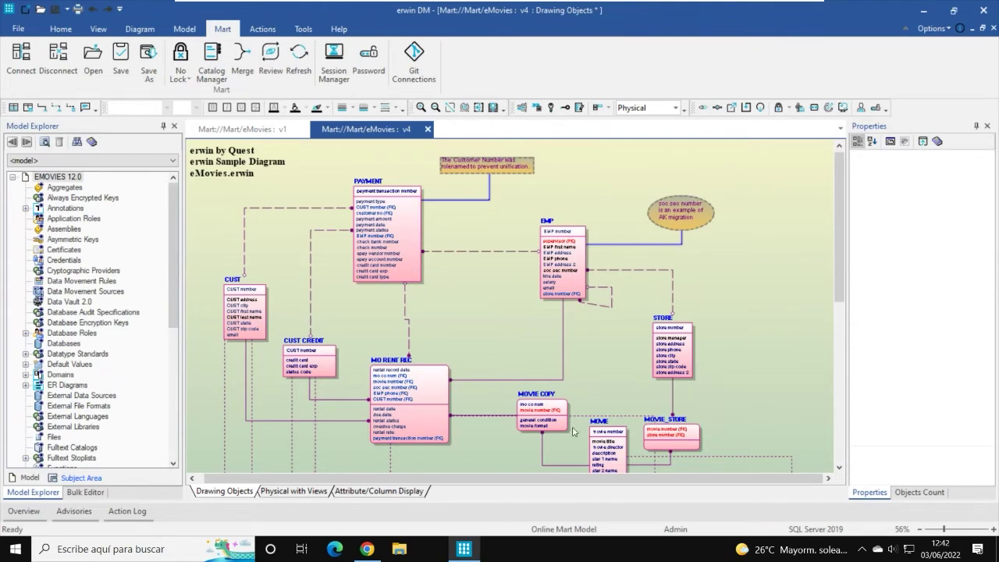
# Step: In Mart Administrator, collapse the eMovies and AdventureWorksLT2019 catalog entries
pyautogui.click(367, 549)
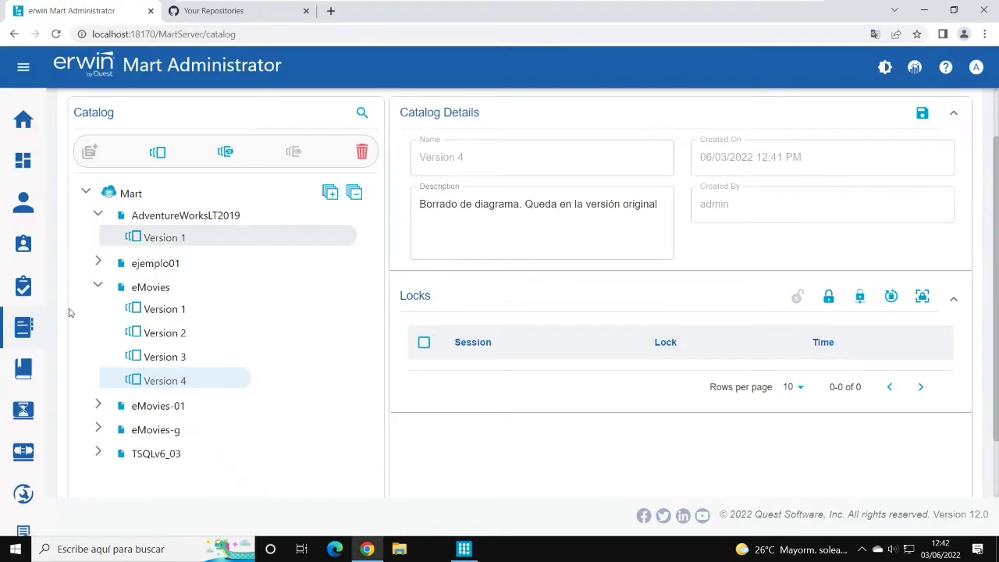
pyautogui.click(98, 286)
pyautogui.click(98, 213)
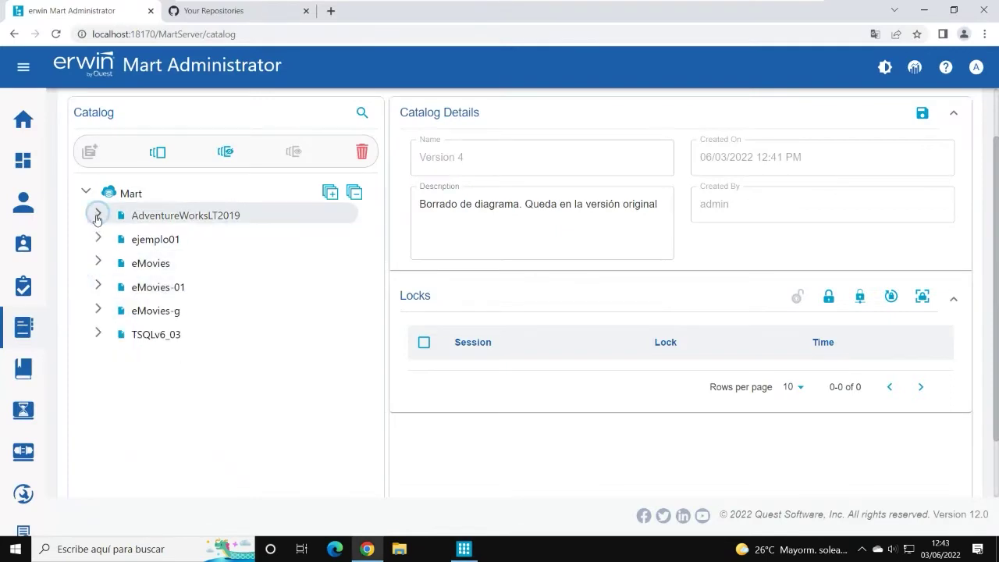
# Step: Go to the Sessions page and expand, then collapse, the admin session folder
pyautogui.moveTo(31, 256)
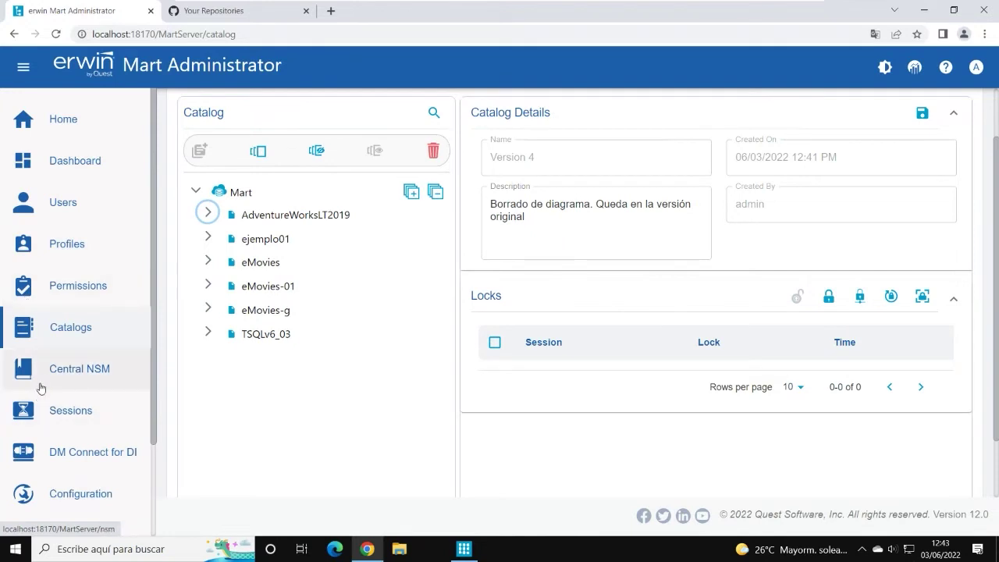
pyautogui.scroll(-2, 60, 372)
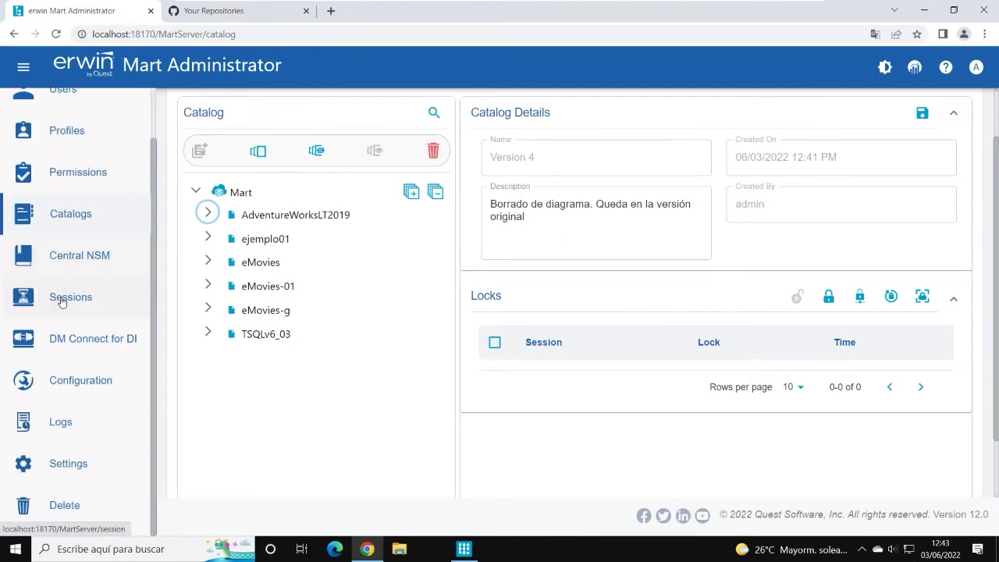
pyautogui.click(67, 298)
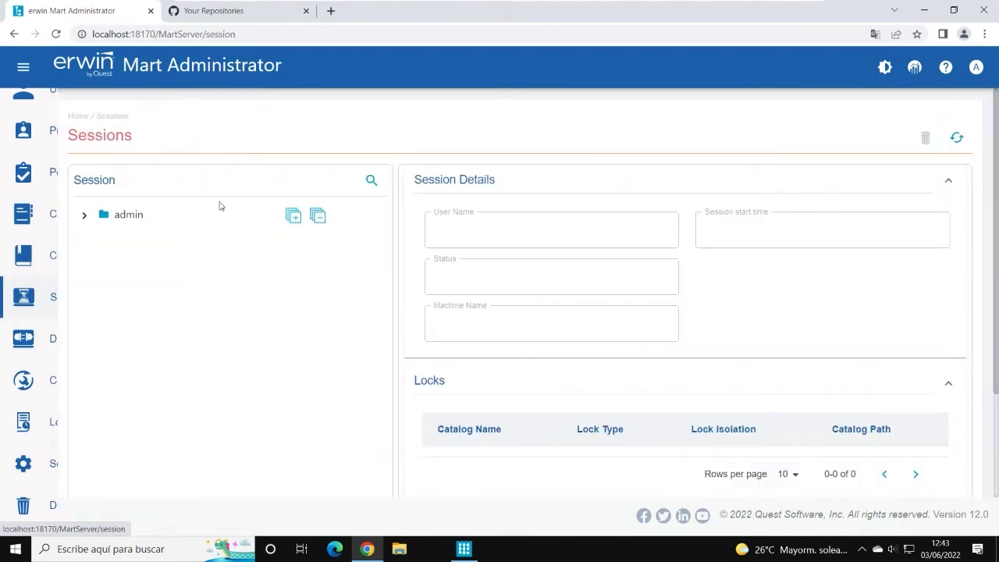
pyautogui.scroll(-1, 91, 195)
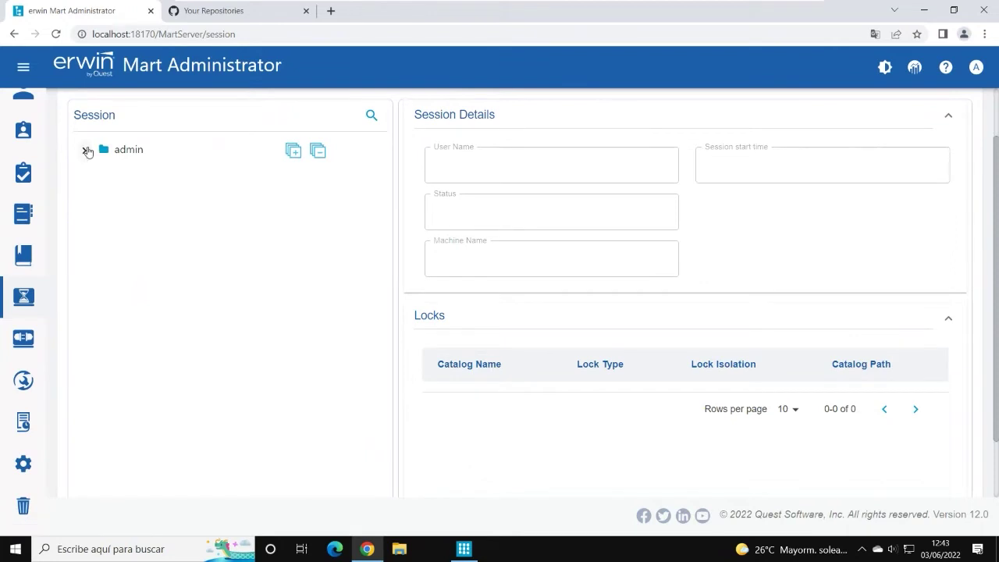
pyautogui.click(84, 150)
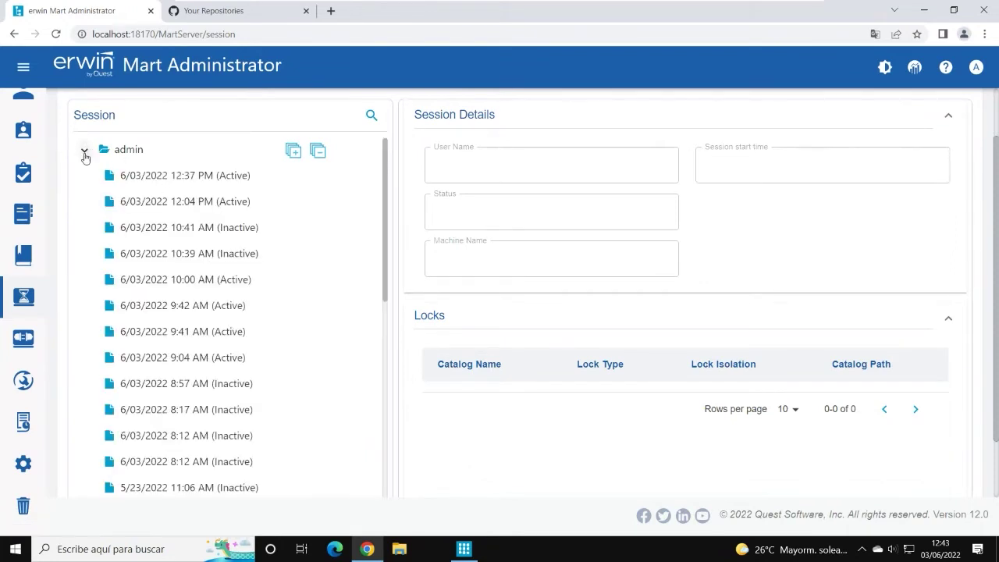
pyautogui.click(83, 150)
# Step: Open the DM Connect for DI page and dismiss the Configuration Failed error notice
pyautogui.moveTo(10, 314)
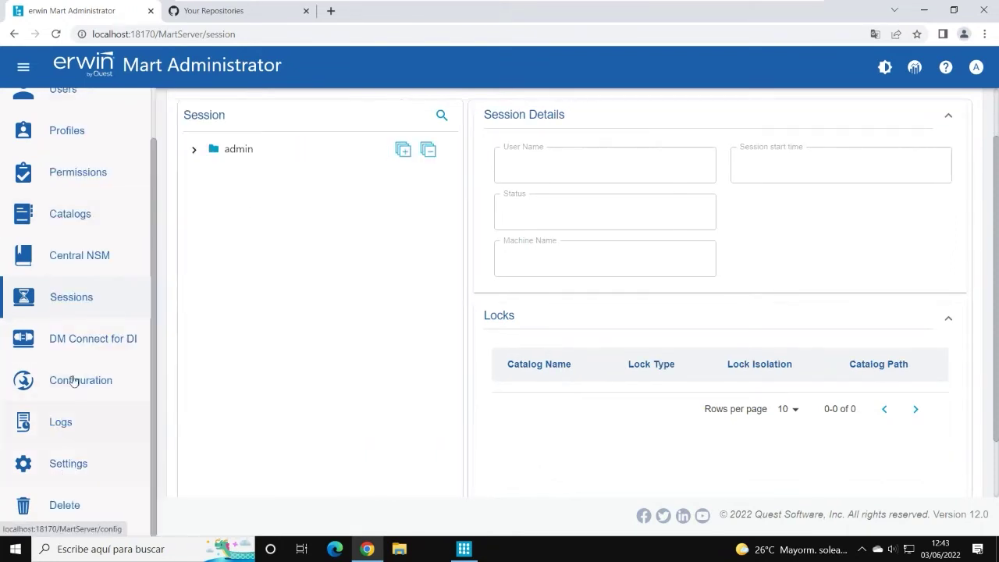
pyautogui.click(34, 342)
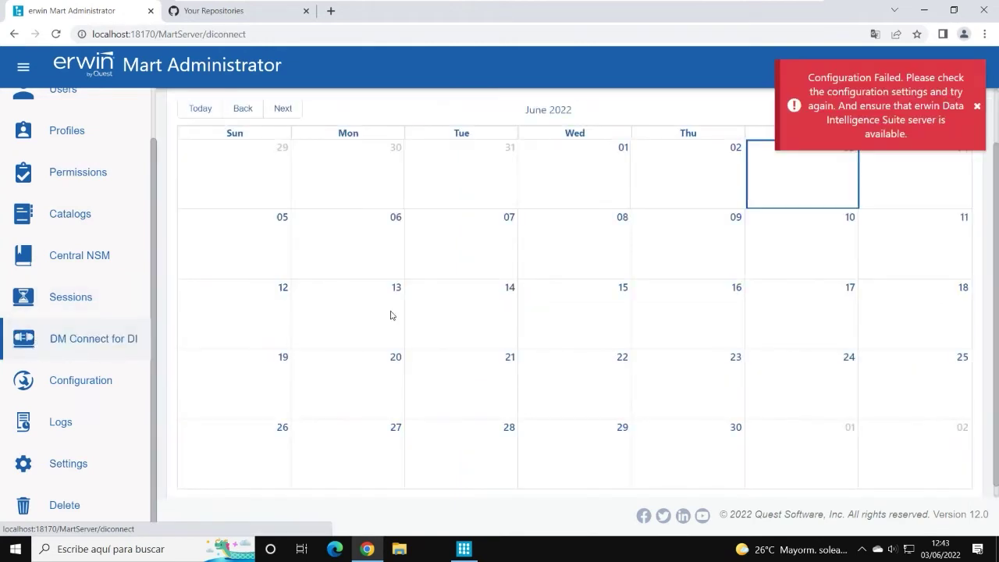
pyautogui.click(977, 109)
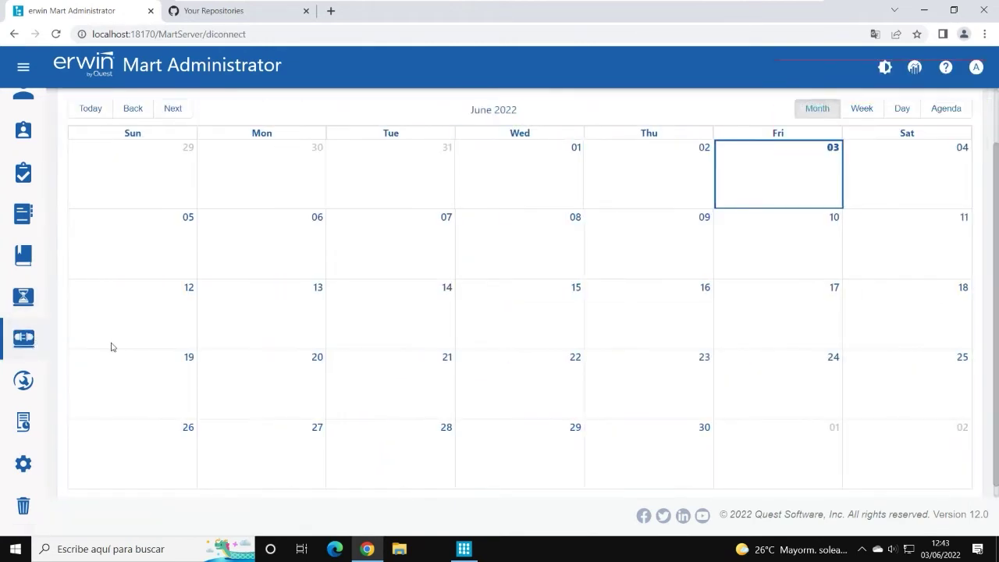
pyautogui.moveTo(47, 351)
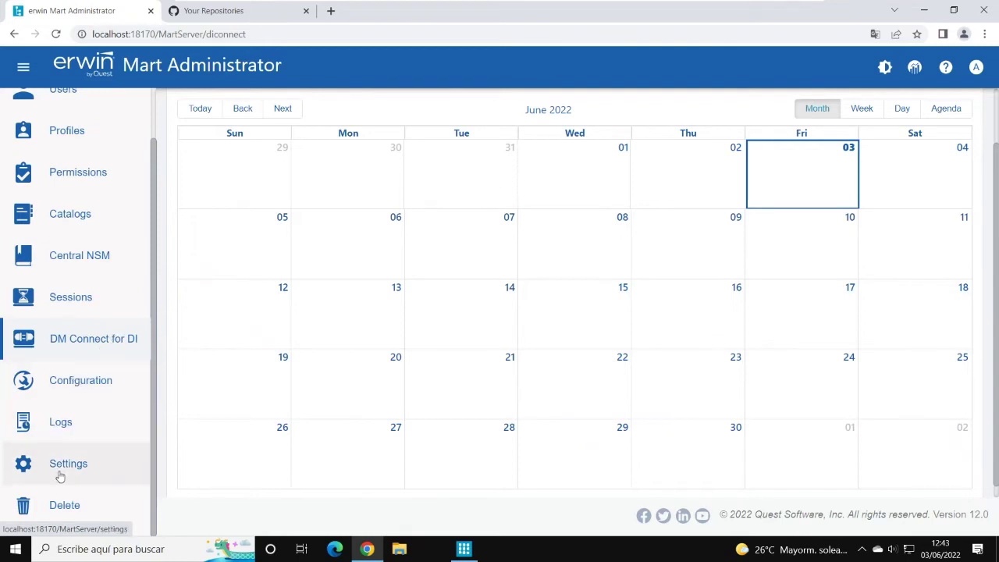
pyautogui.scroll(3, 101, 303)
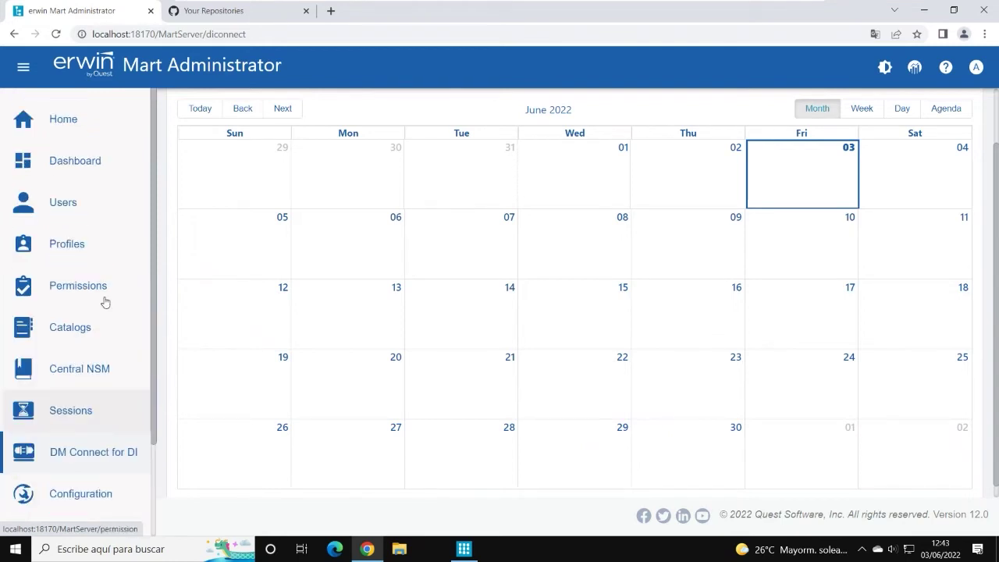
# Step: Expand the Mart root under Catalogs to list its models, then switch back to erwin
pyautogui.moveTo(27, 201)
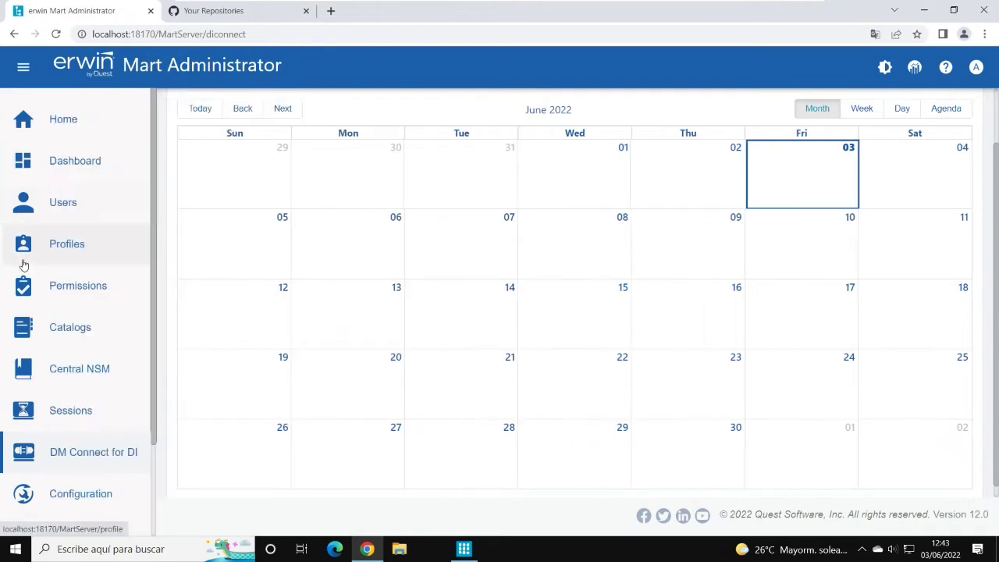
pyautogui.click(65, 329)
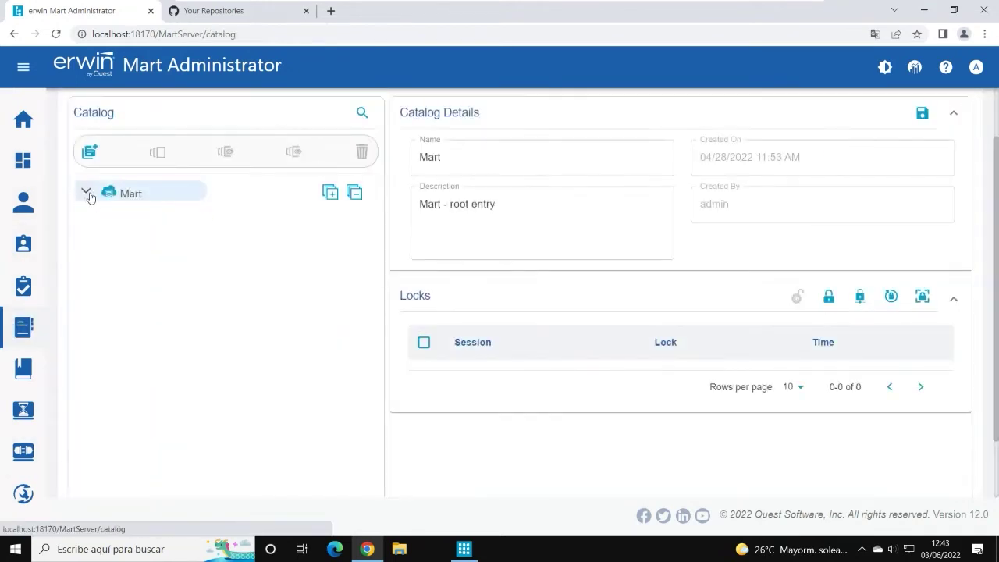
pyautogui.click(84, 195)
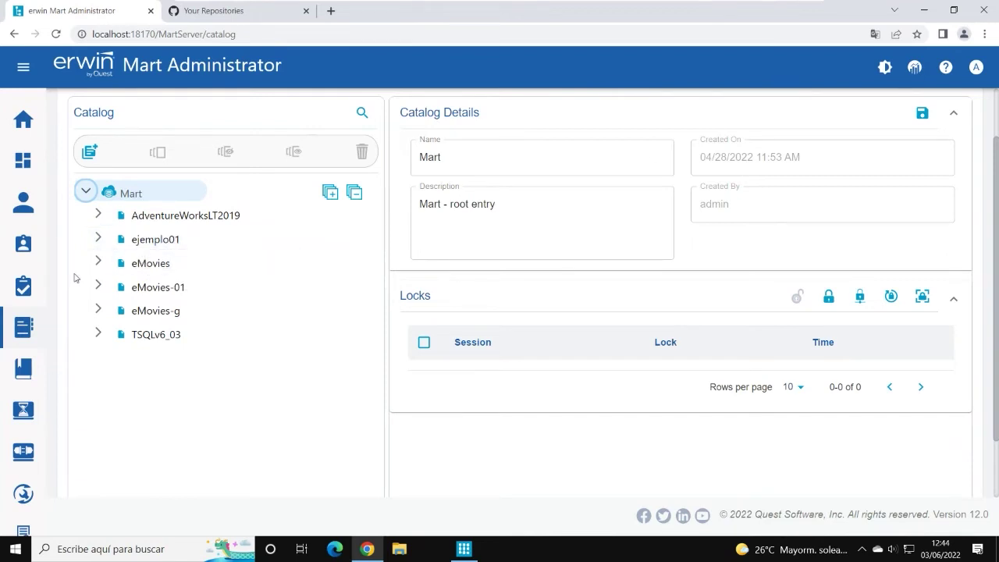
pyautogui.moveTo(30, 205)
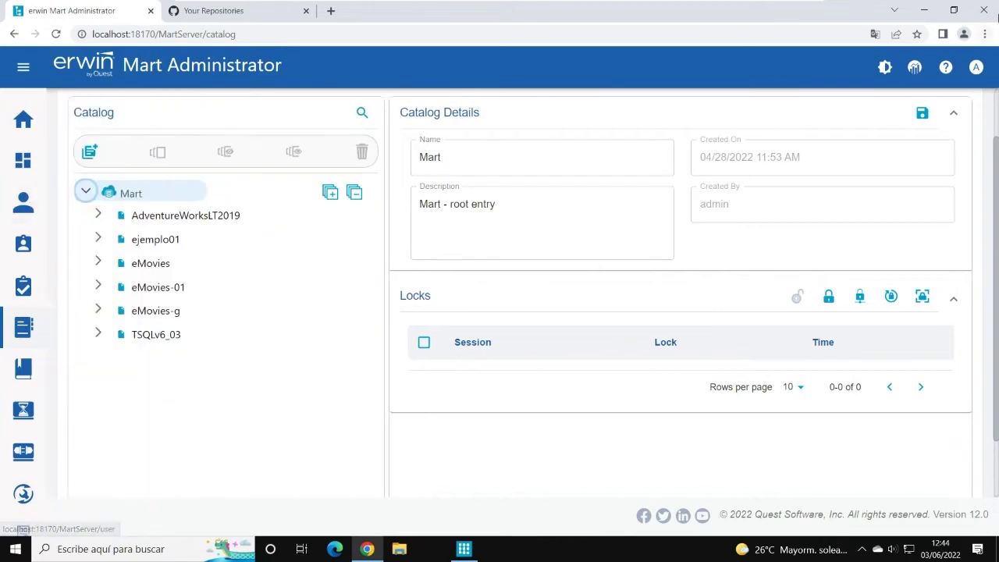
pyautogui.click(924, 10)
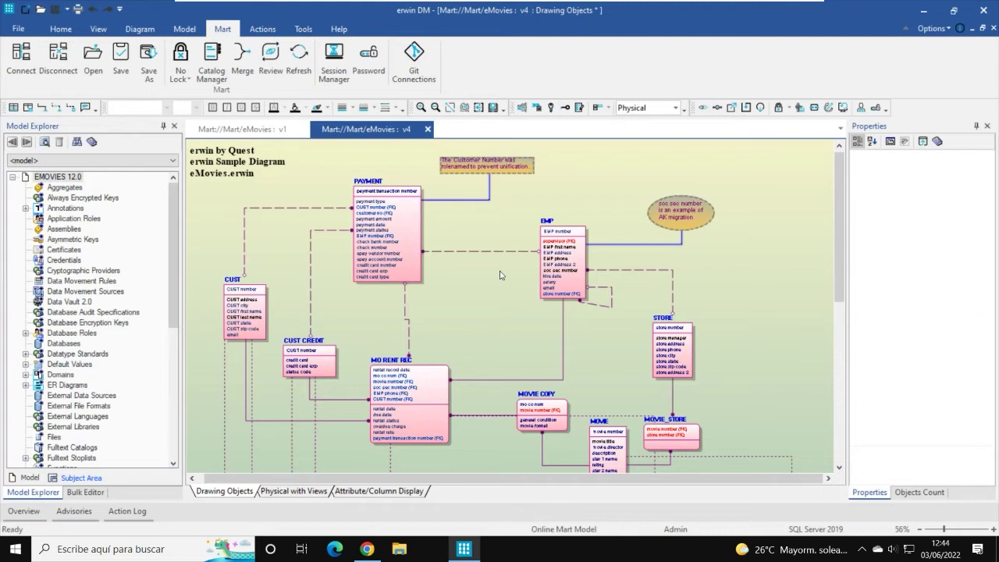
pyautogui.click(414, 62)
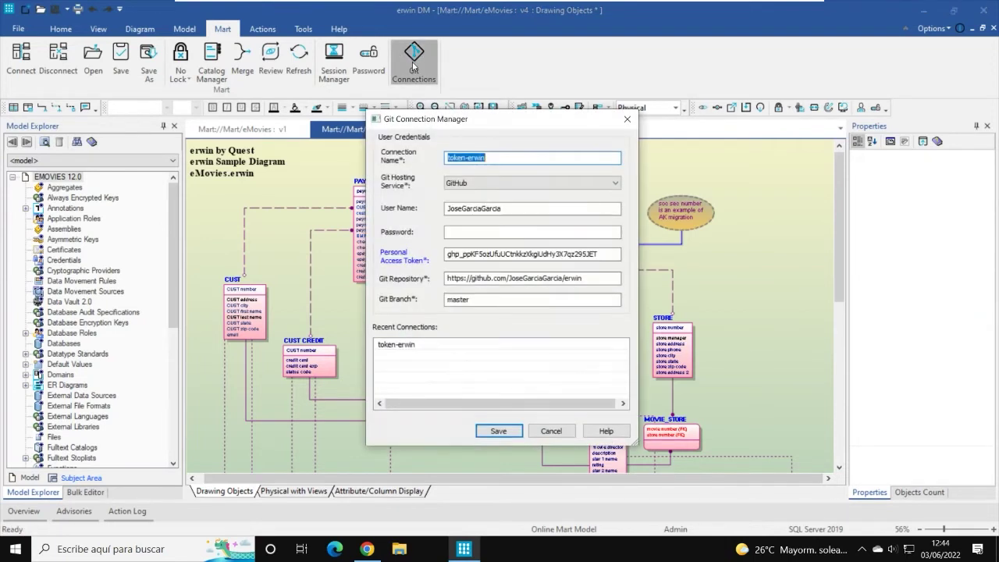
pyautogui.click(615, 187)
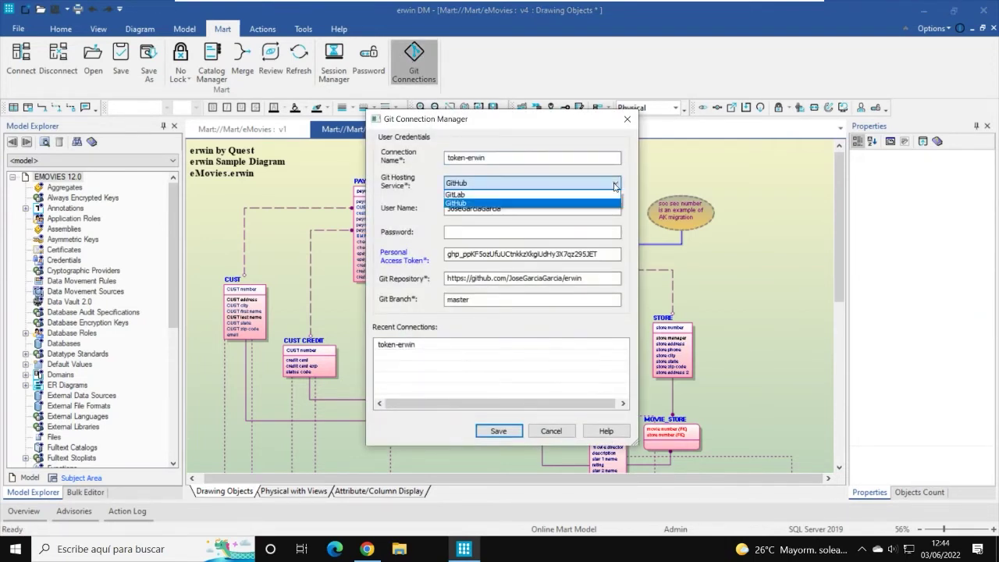
pyautogui.click(616, 187)
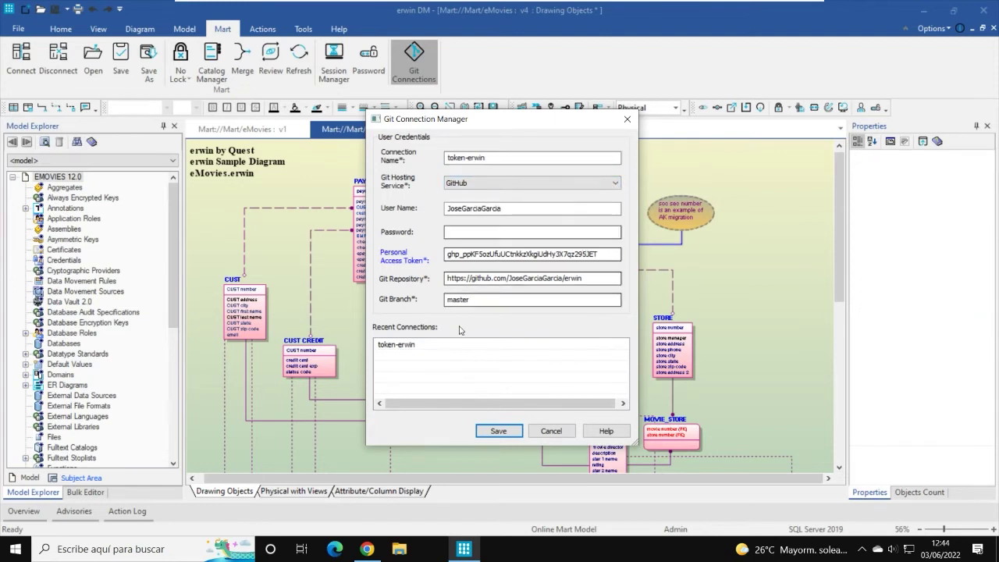
pyautogui.moveTo(461, 118); pyautogui.dragTo(420, 111)
pyautogui.click(451, 154)
pyautogui.doubleClick(451, 153)
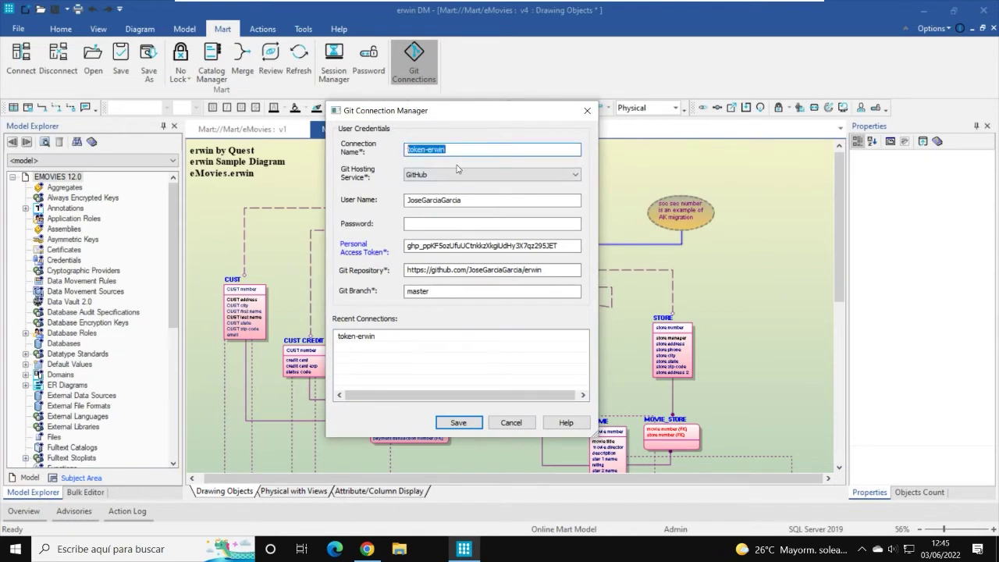
pyautogui.click(453, 149)
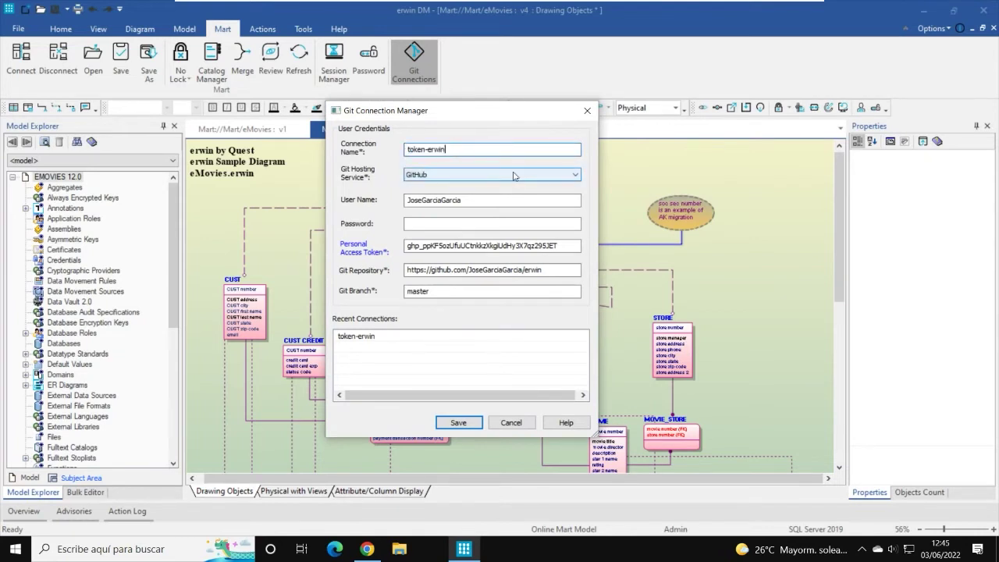
pyautogui.click(449, 175)
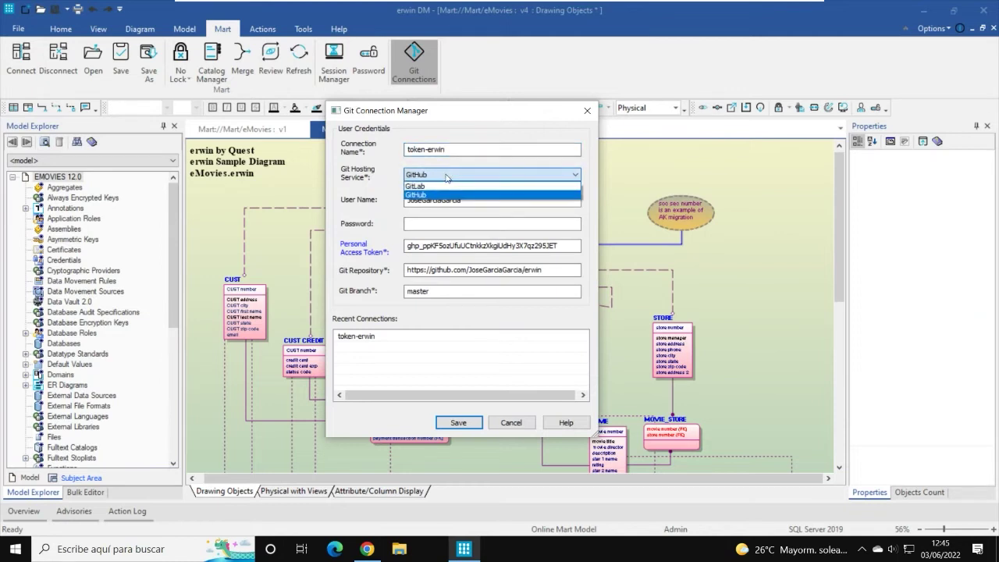
pyautogui.click(449, 194)
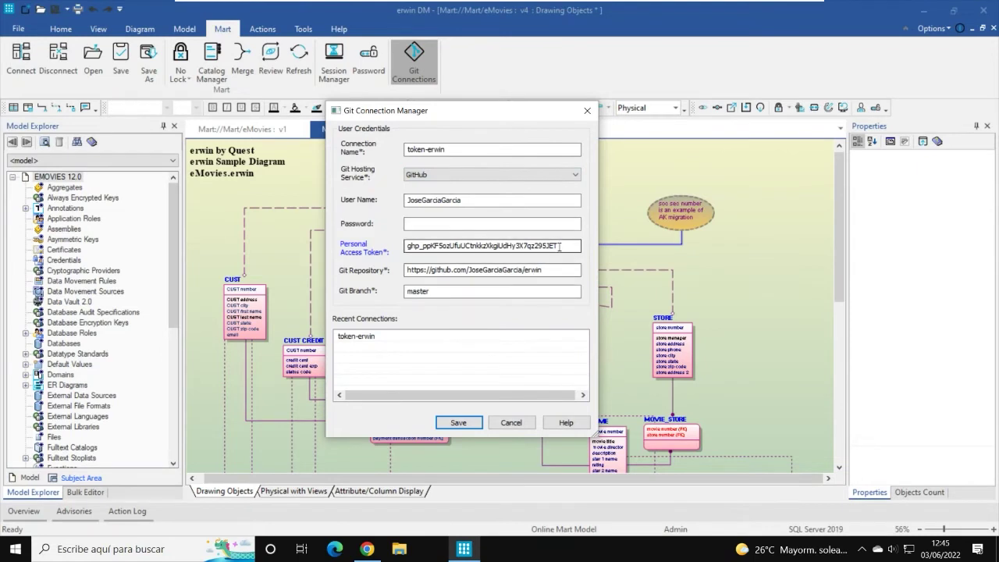
pyautogui.moveTo(567, 246); pyautogui.dragTo(381, 247)
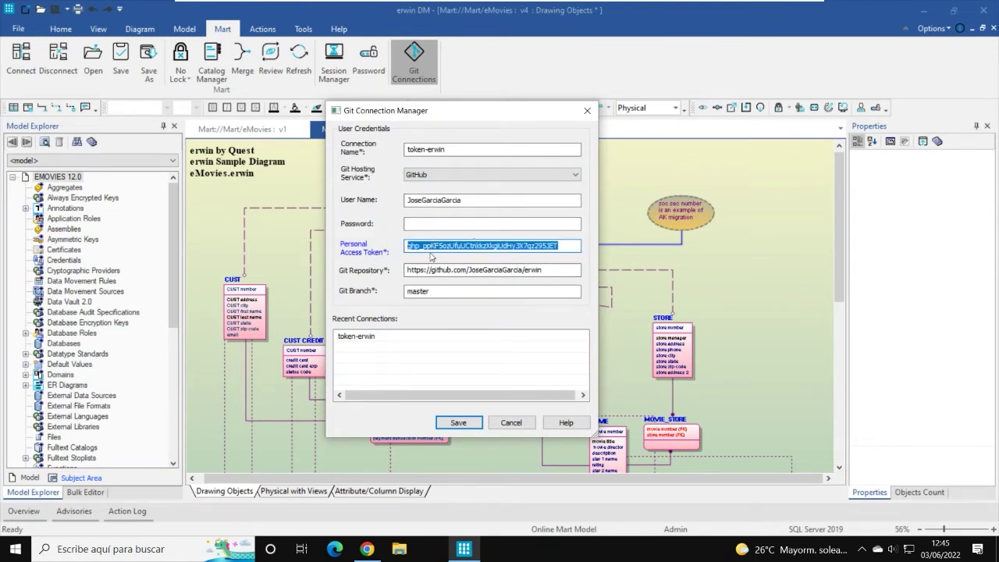
pyautogui.click(548, 271)
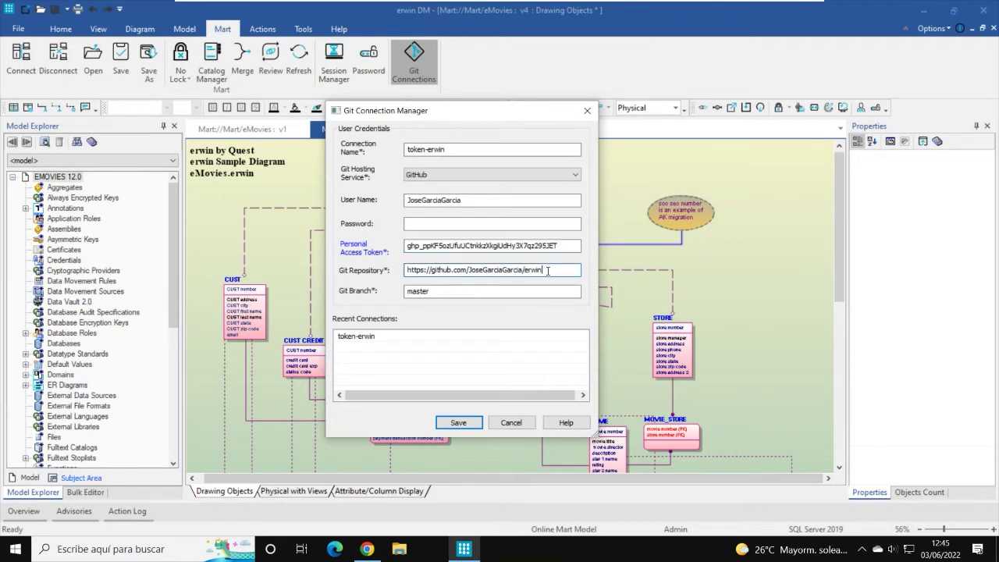
pyautogui.moveTo(548, 271); pyautogui.dragTo(397, 272)
pyautogui.moveTo(544, 271); pyautogui.dragTo(469, 270)
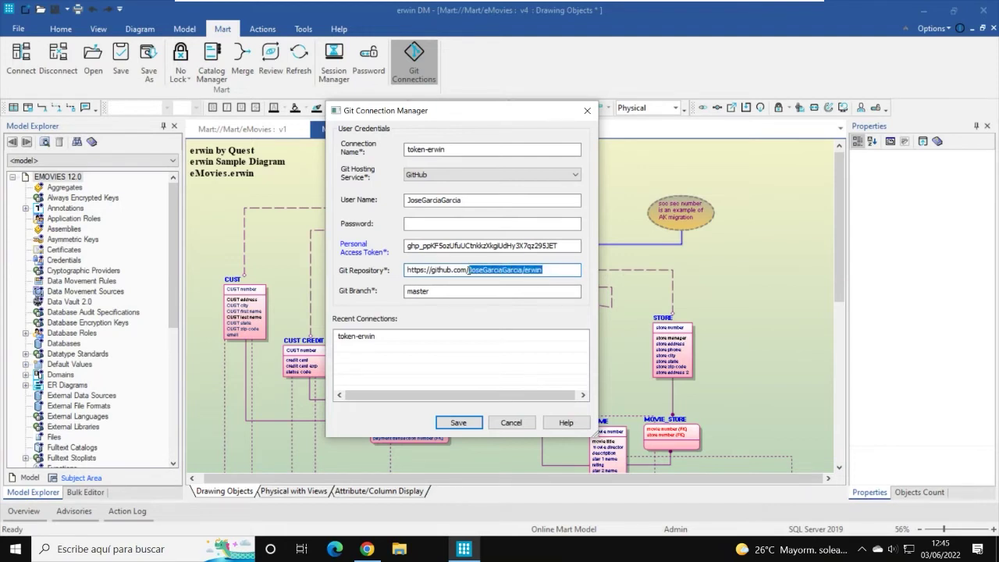
pyautogui.moveTo(545, 270); pyautogui.dragTo(472, 270)
pyautogui.click(435, 291)
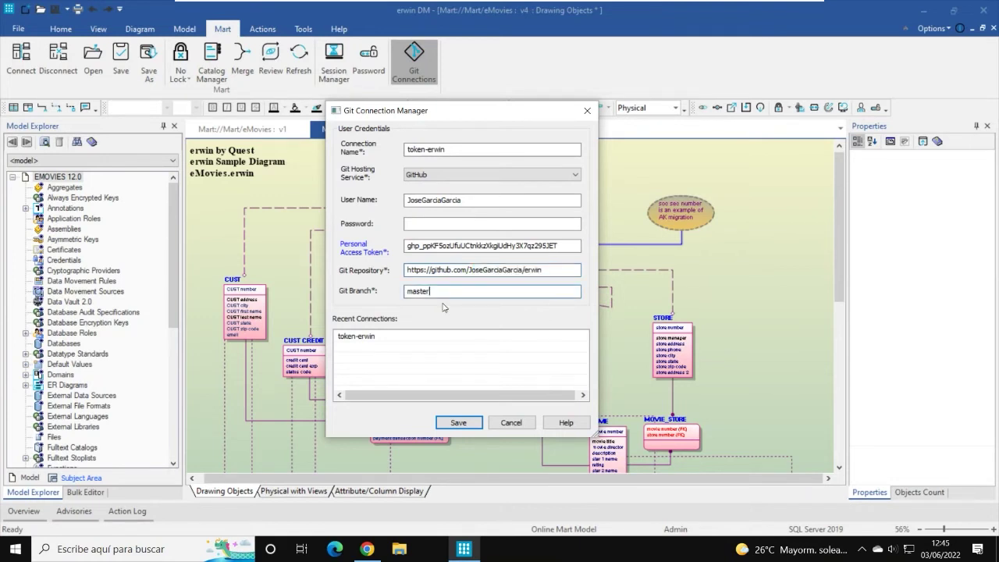
pyautogui.click(511, 423)
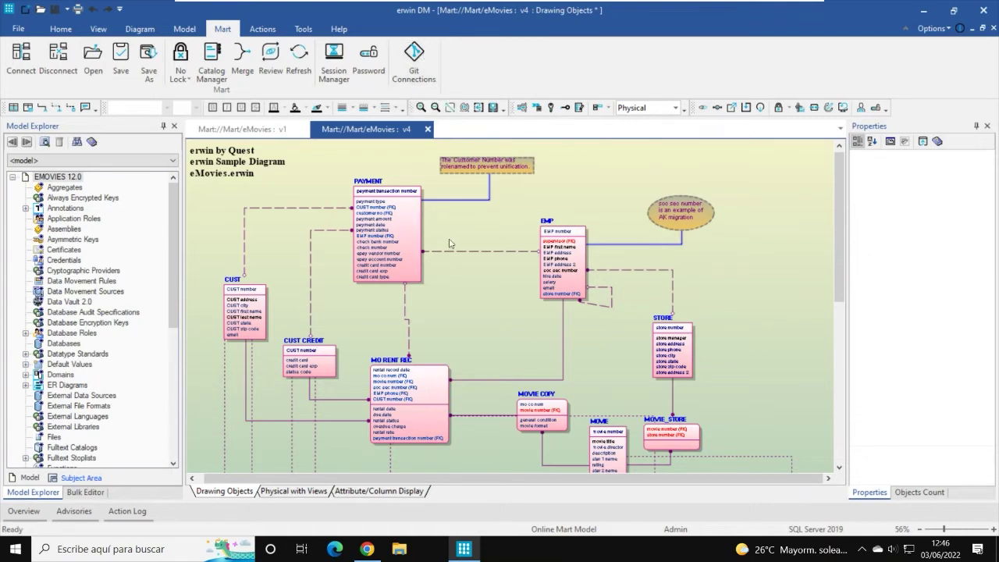
# Step: Inspect the is_made_on relationship between PAYMENT and MO RENT REC, then bring Mart Administrator forward
pyautogui.click(405, 334)
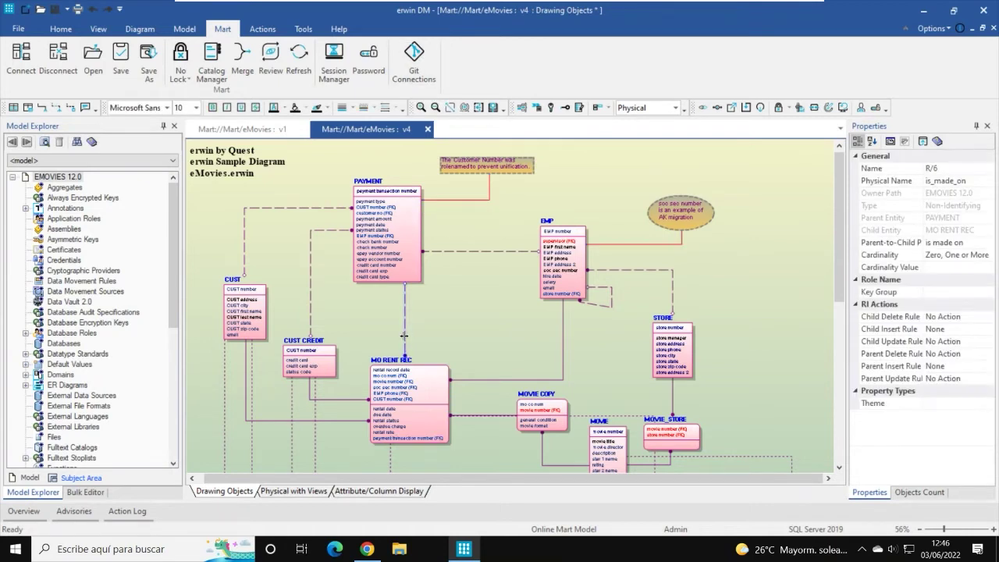
pyautogui.click(471, 318)
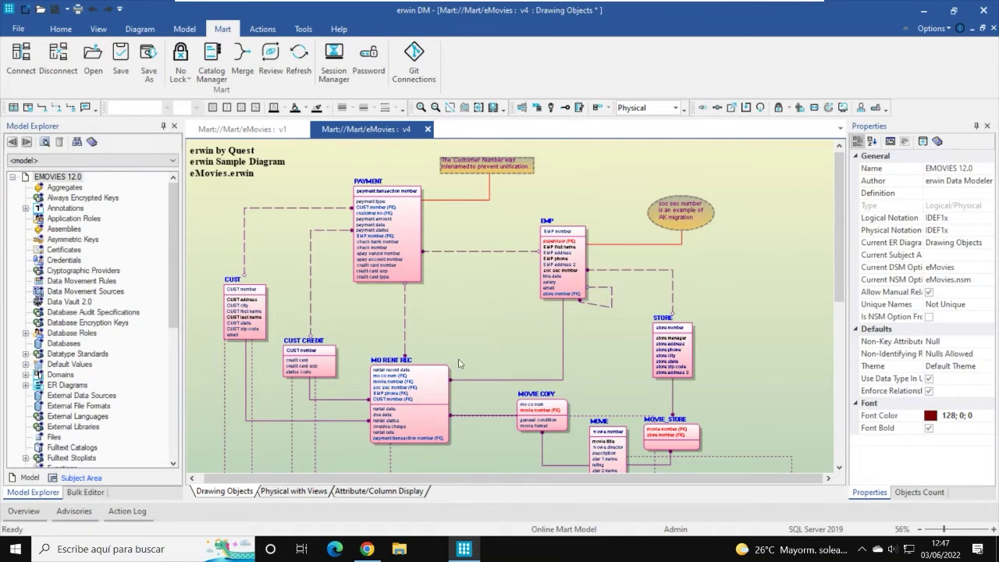
pyautogui.click(367, 550)
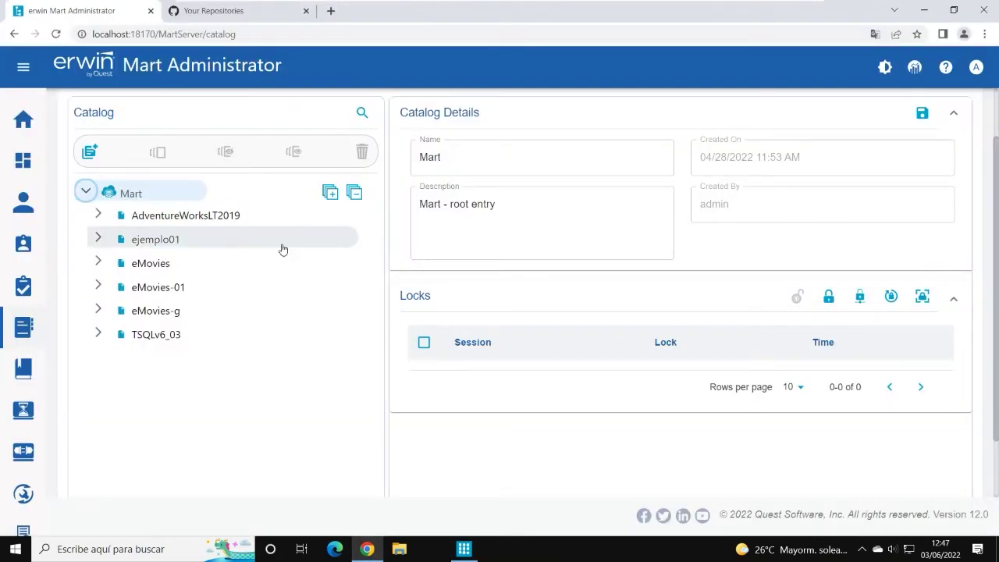
# Step: Open the private erwin GitHub repository and review its master branch list
pyautogui.click(216, 13)
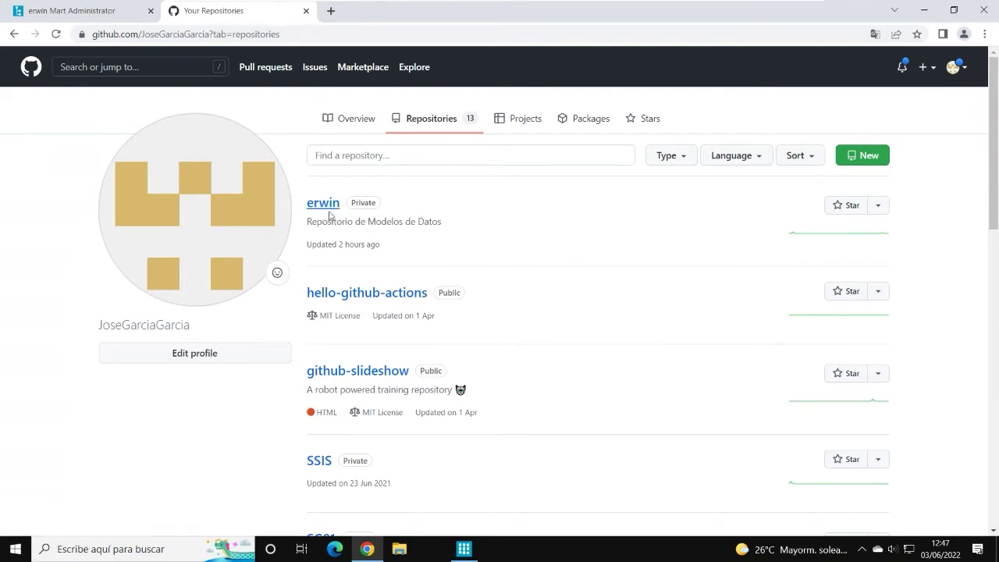
pyautogui.click(326, 206)
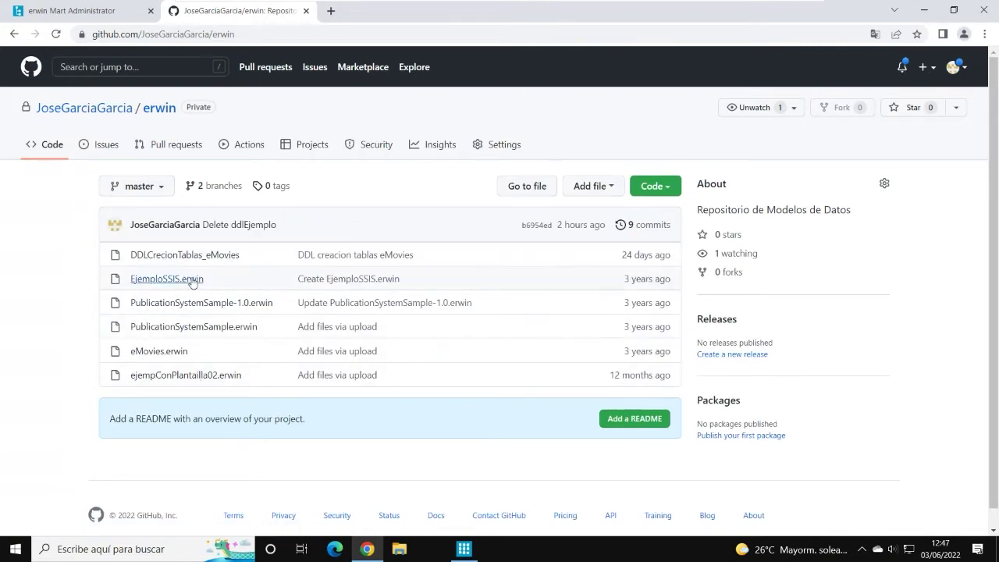
pyautogui.click(159, 188)
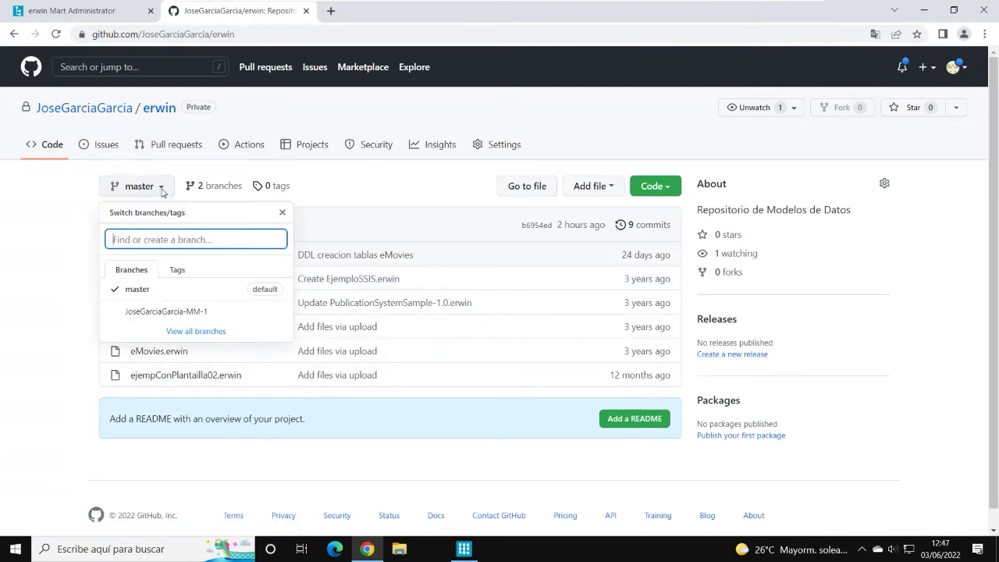
pyautogui.click(76, 236)
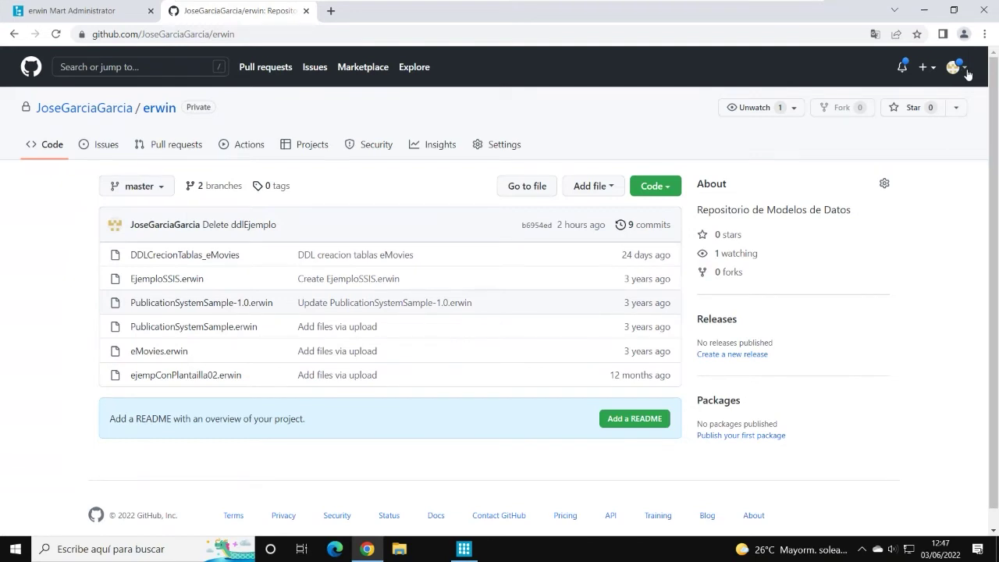
pyautogui.click(967, 73)
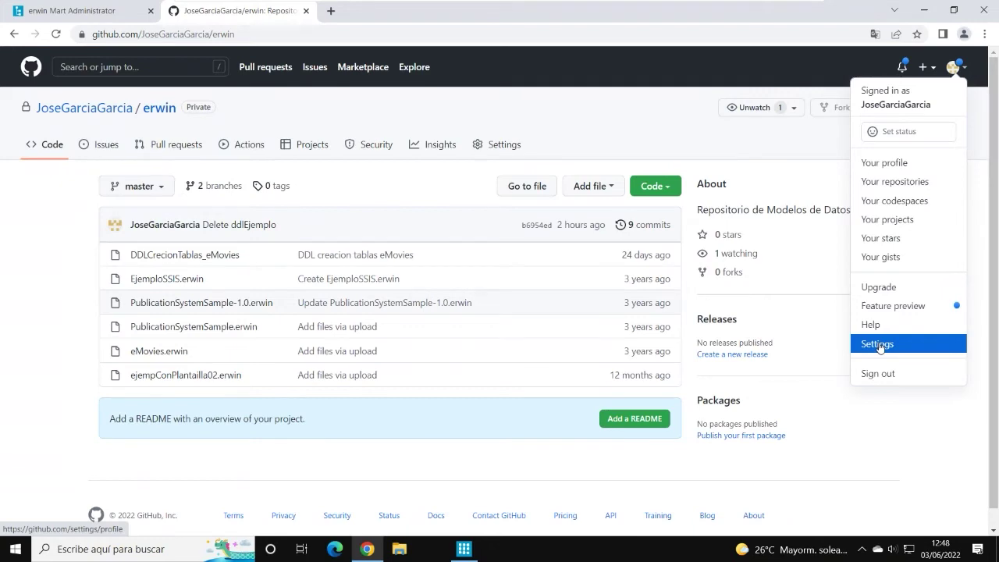
# Step: Browse GitHub account settings, developer settings, personal access tokens and GitHub Apps pages
pyautogui.click(878, 345)
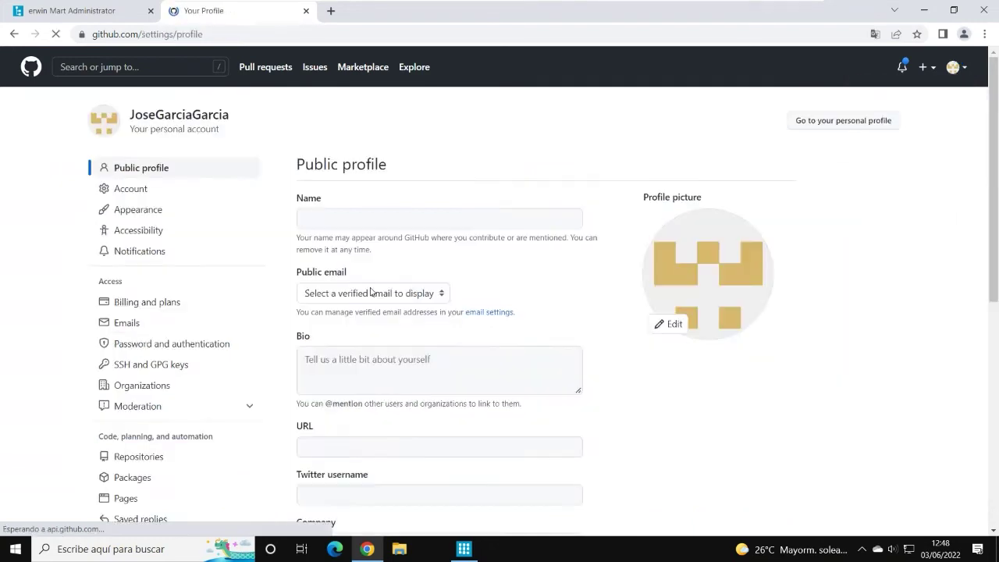
pyautogui.scroll(-6, 146, 336)
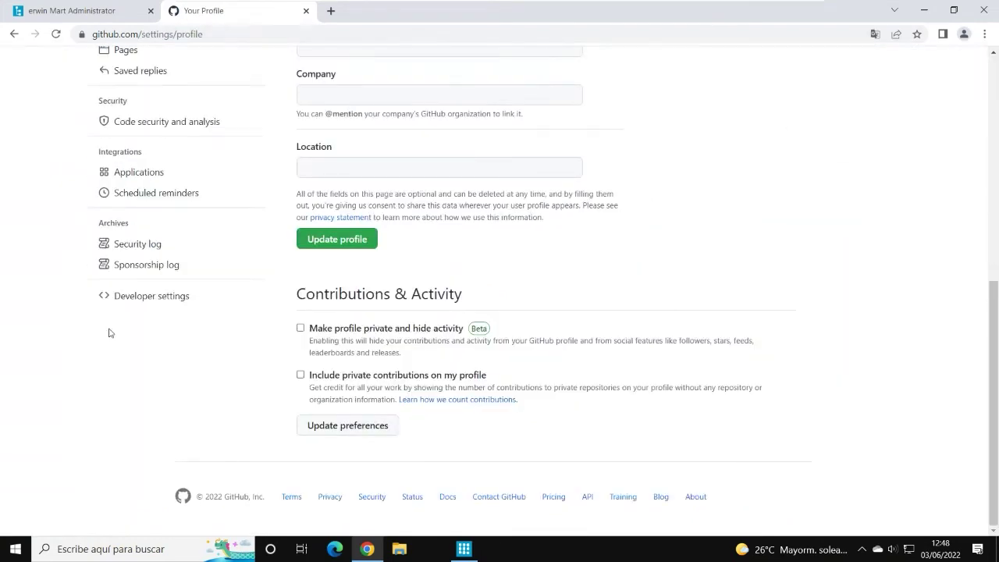
pyautogui.click(150, 305)
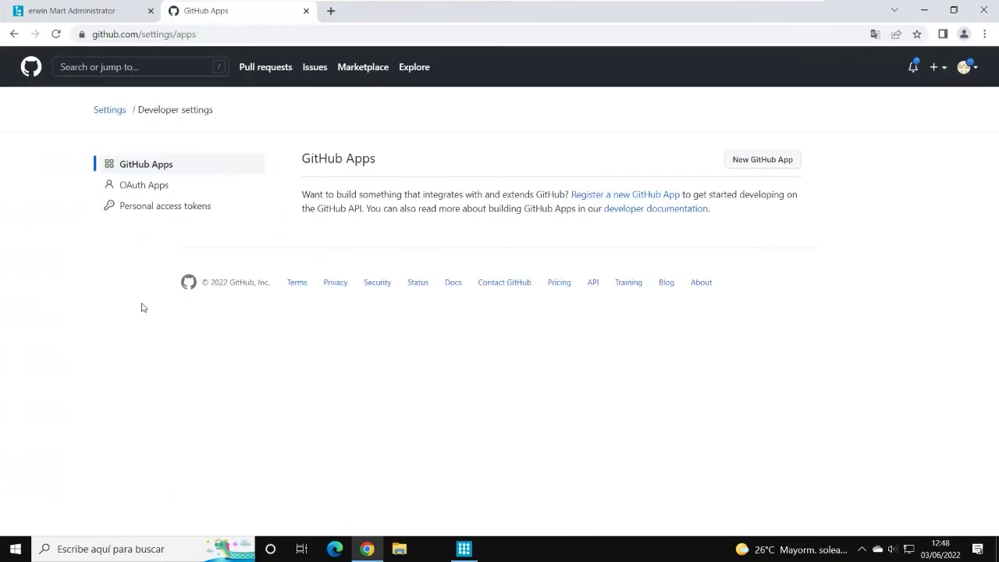
pyautogui.click(164, 212)
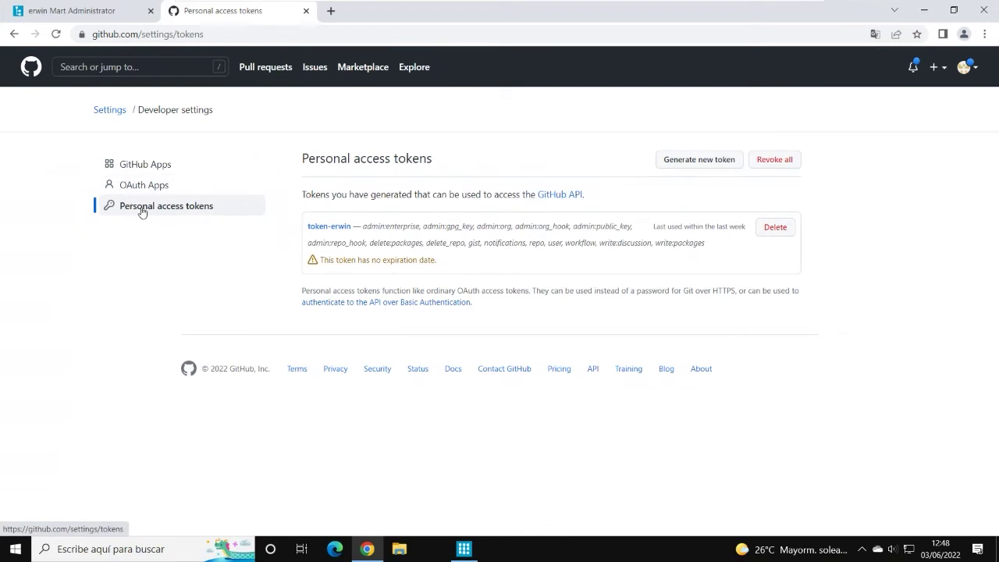
pyautogui.click(135, 170)
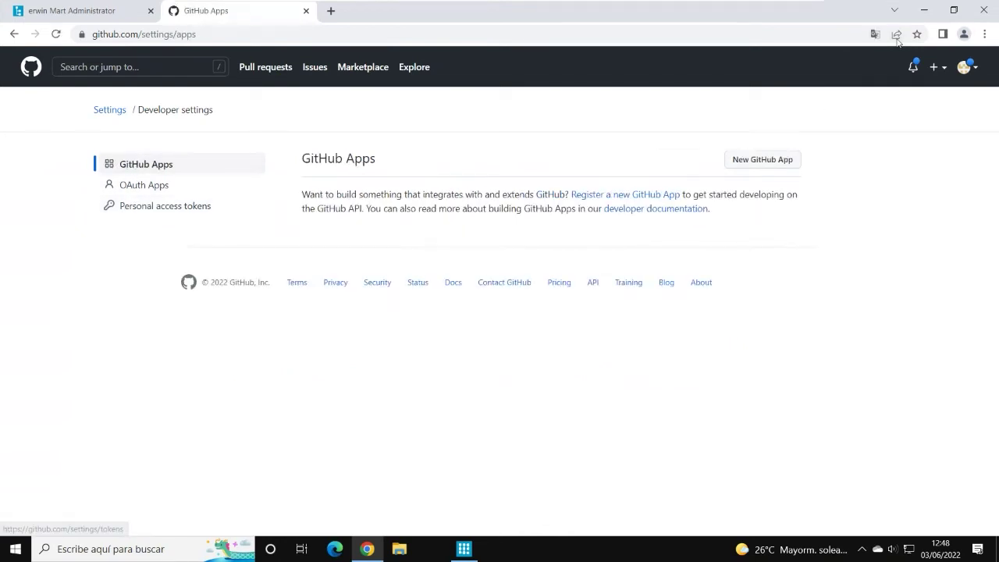
# Step: Navigate back through the settings pages to the erwin repository's file list
pyautogui.click(968, 68)
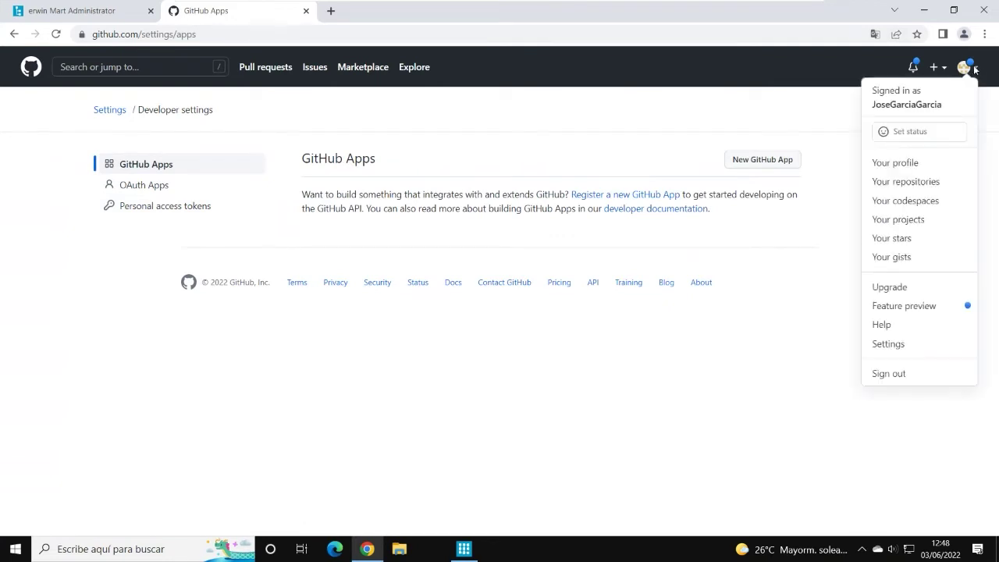
pyautogui.click(13, 34)
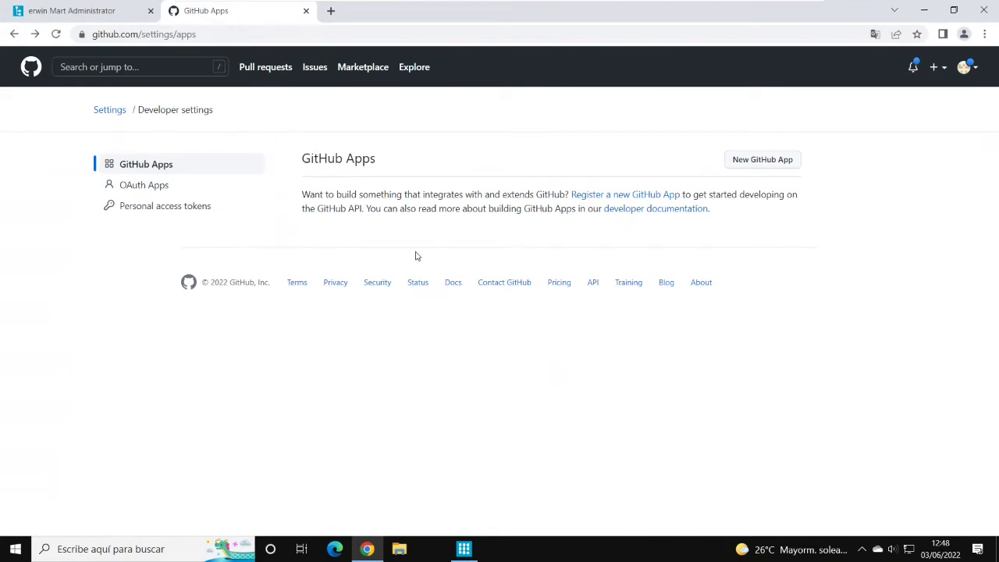
pyautogui.click(13, 34)
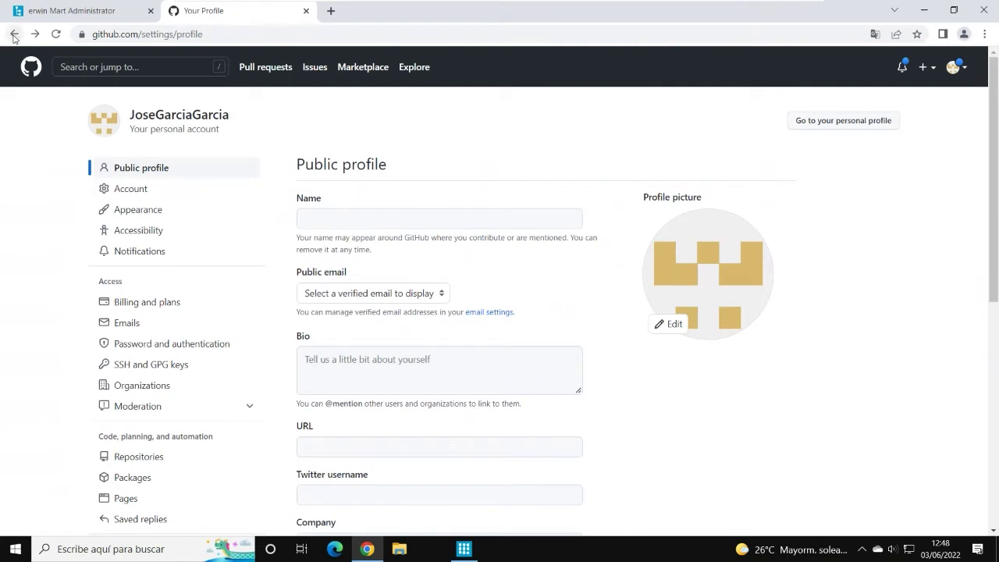
pyautogui.click(14, 35)
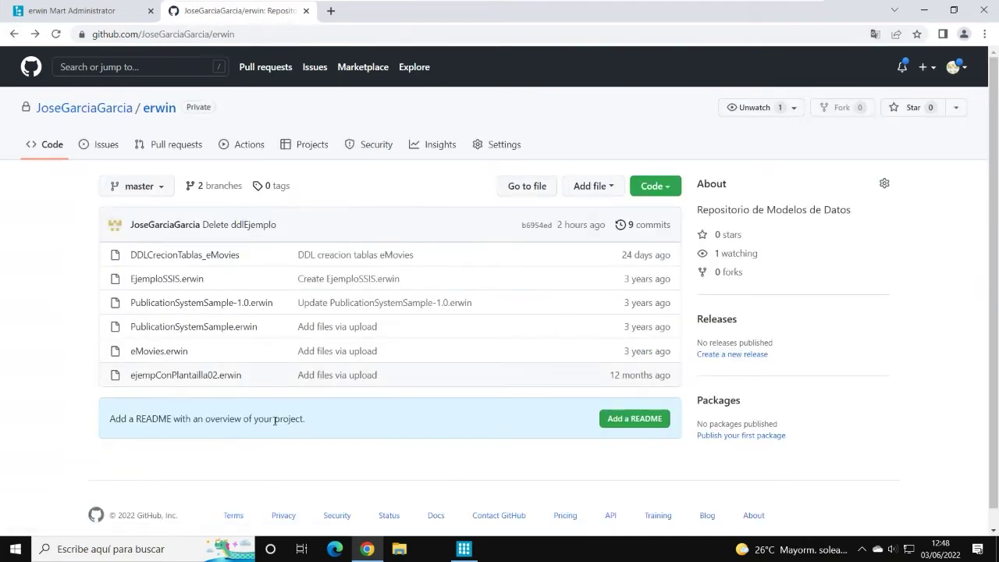
pyautogui.click(461, 548)
# Step: Inspect the saved Git connection's access token, repository address and branch, then close it
pyautogui.click(414, 59)
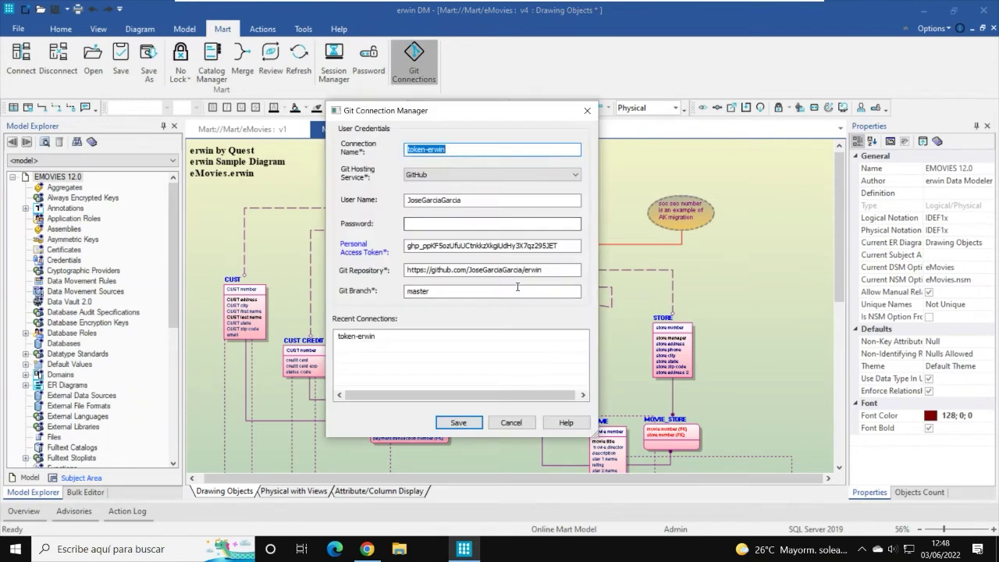
pyautogui.moveTo(559, 246); pyautogui.dragTo(381, 243)
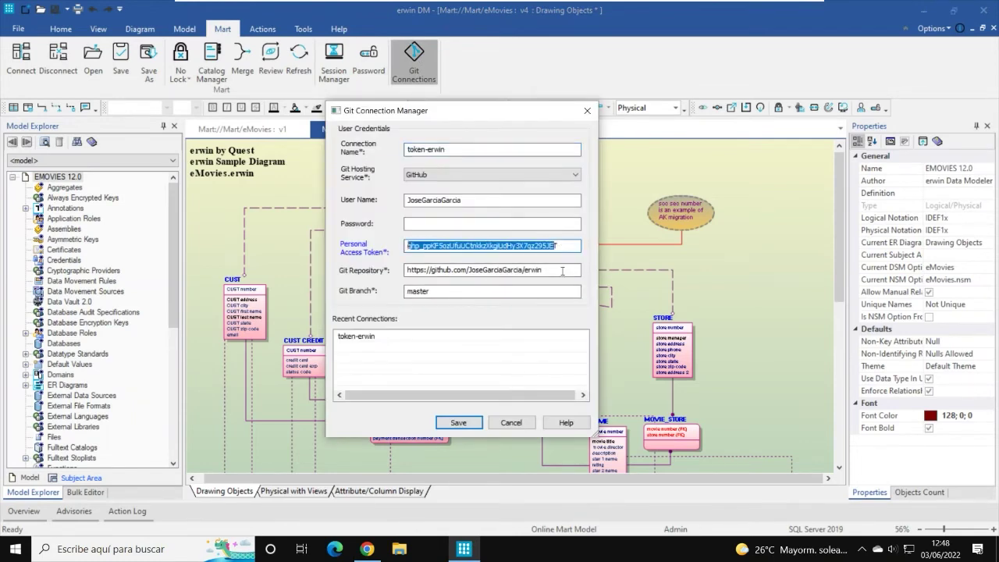
pyautogui.moveTo(559, 268); pyautogui.dragTo(405, 291)
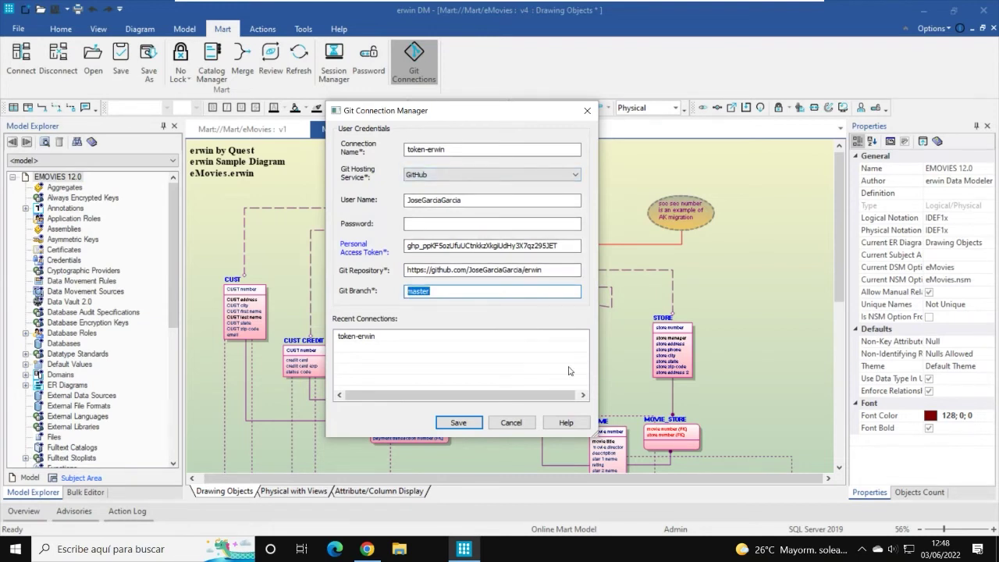
pyautogui.click(511, 423)
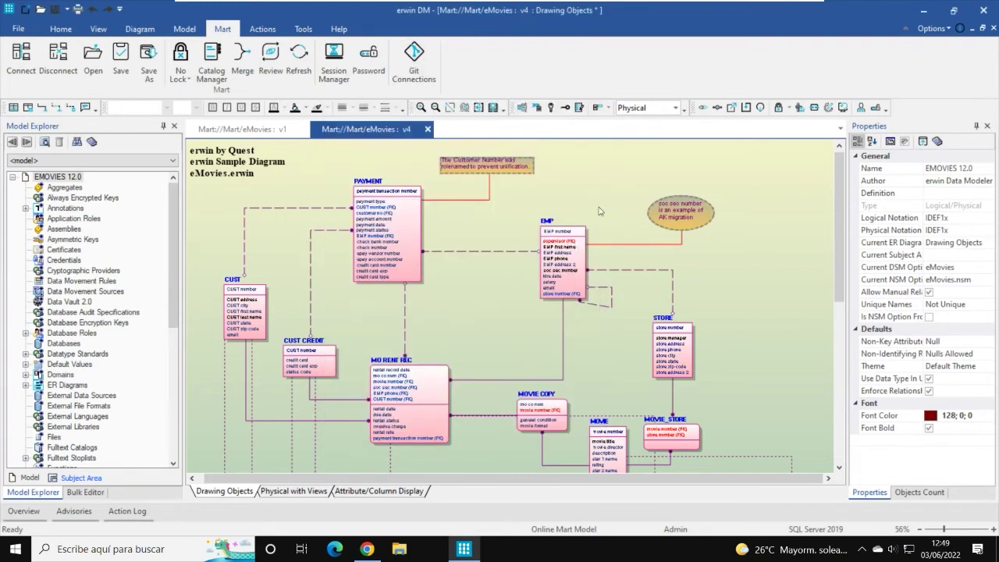
# Step: Bring the eMovies v1 model with its NuevoDiagrama diagram to the front
pyautogui.click(240, 131)
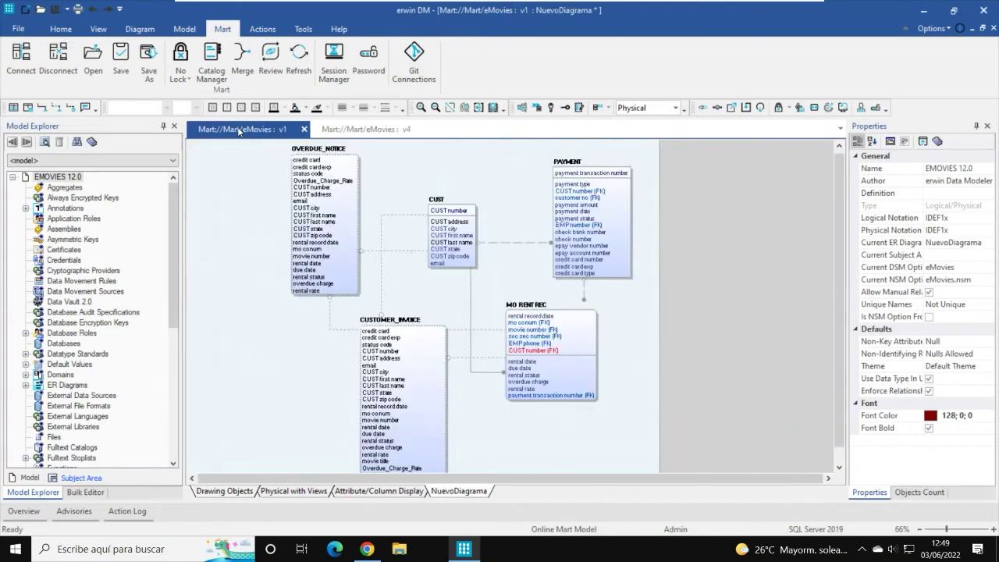
pyautogui.click(365, 134)
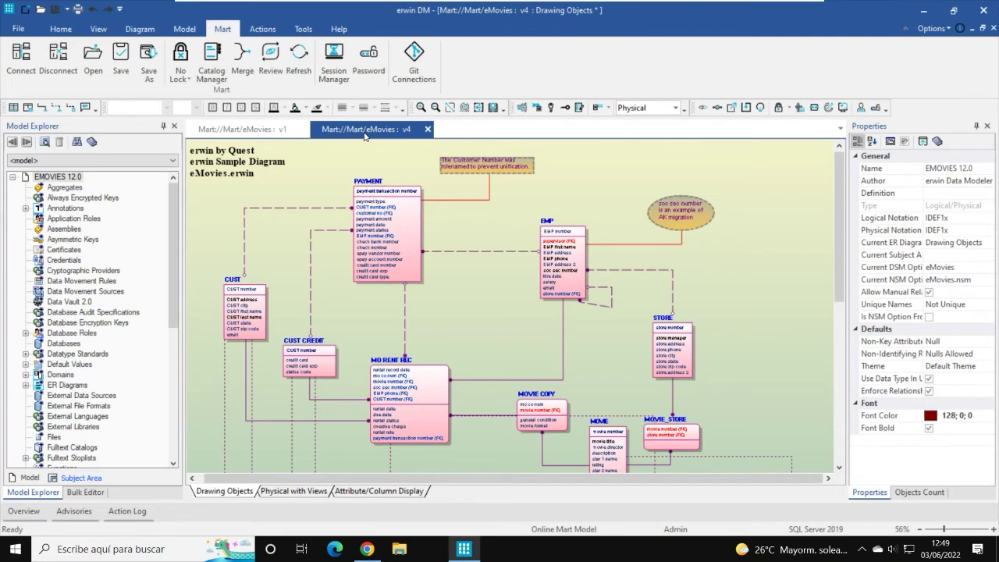
pyautogui.click(261, 130)
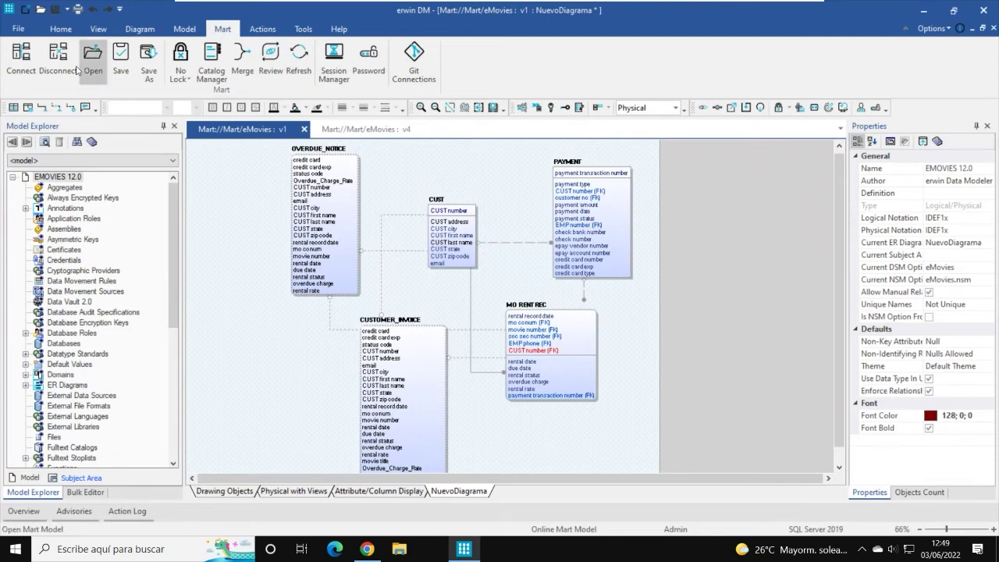
# Step: Attempt a Mart connection but keep the existing session, then close Connect to Mart
pyautogui.click(21, 59)
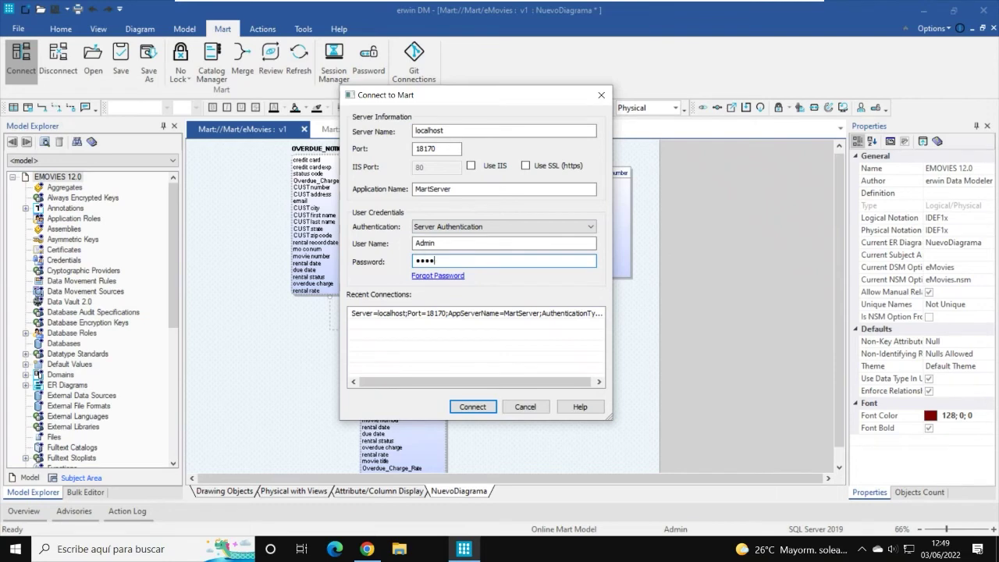
pyautogui.click(472, 406)
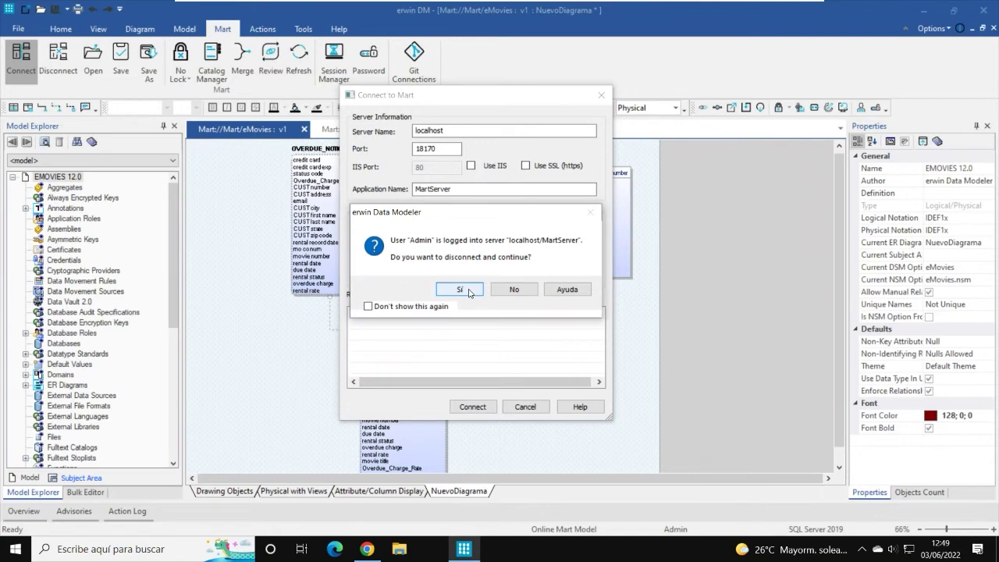
pyautogui.click(528, 292)
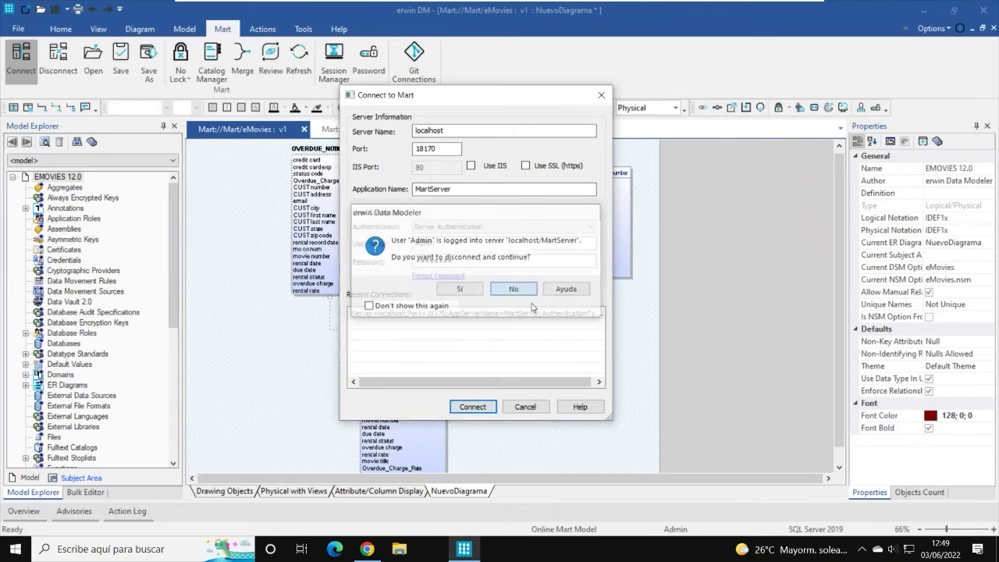
pyautogui.click(517, 409)
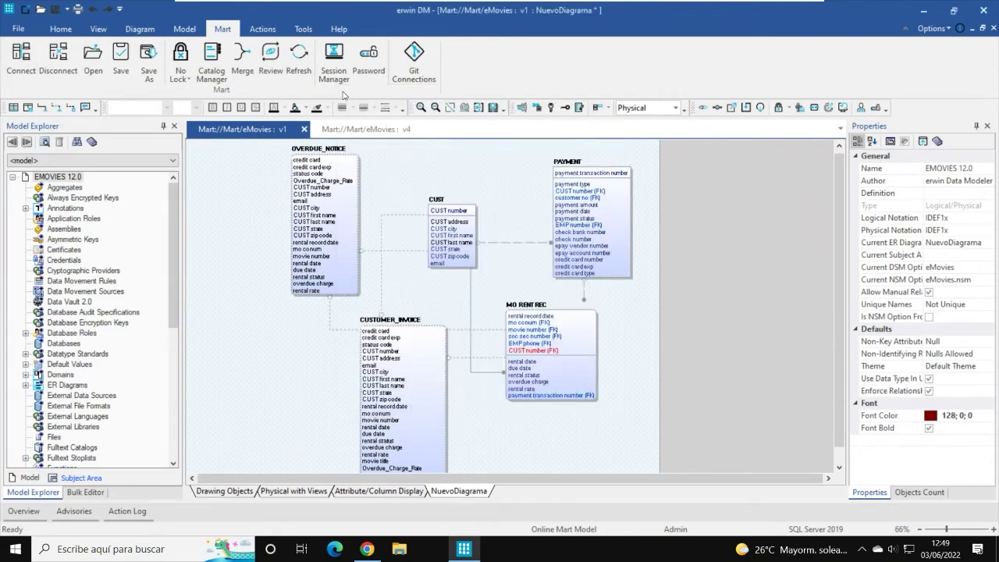
# Step: Run the Forward Engineer Schema Generation wizard through every page to preview the SQL Server DDL
pyautogui.click(263, 31)
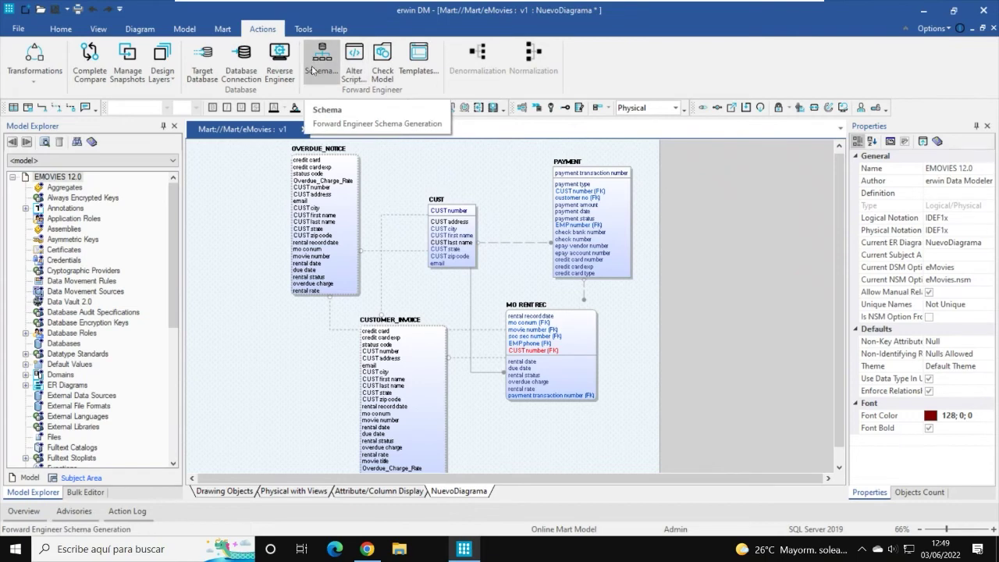
pyautogui.click(320, 56)
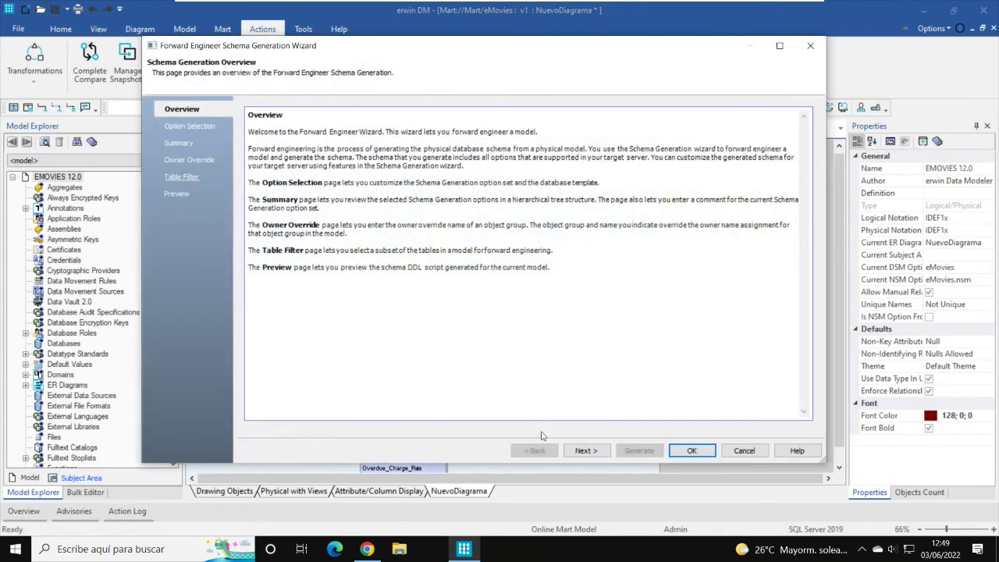
pyautogui.click(584, 453)
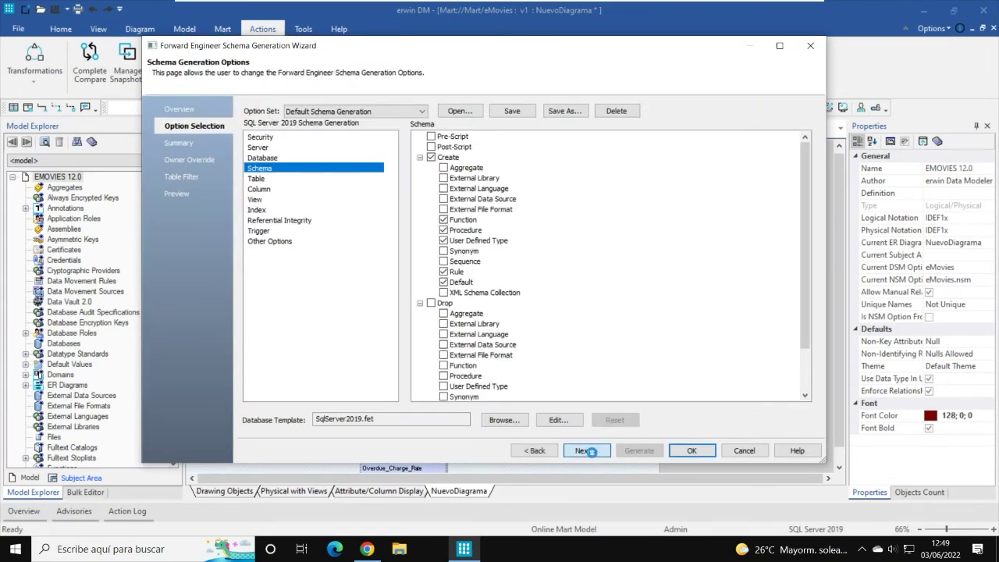
pyautogui.click(585, 453)
pyautogui.click(591, 453)
pyautogui.click(591, 452)
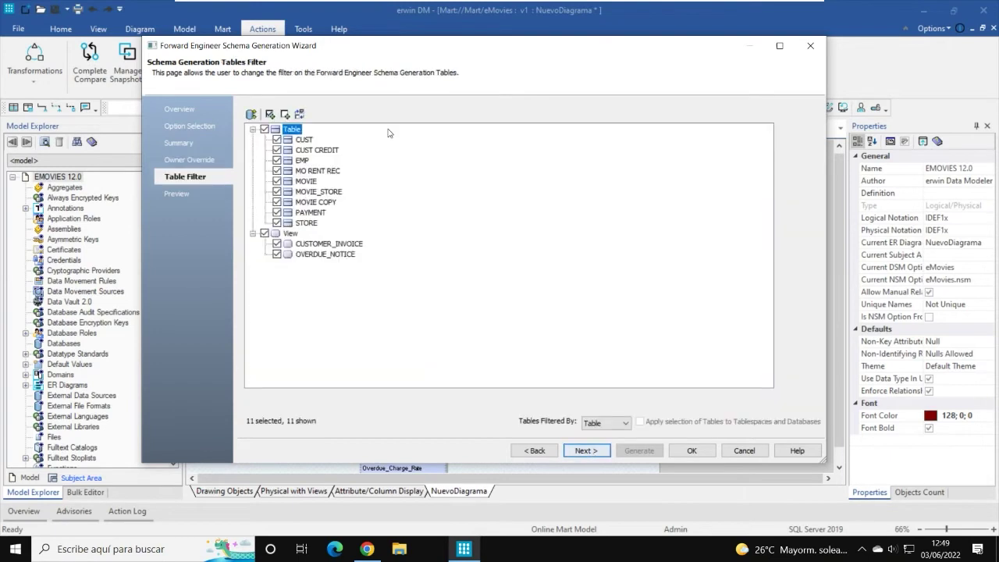
pyautogui.click(587, 451)
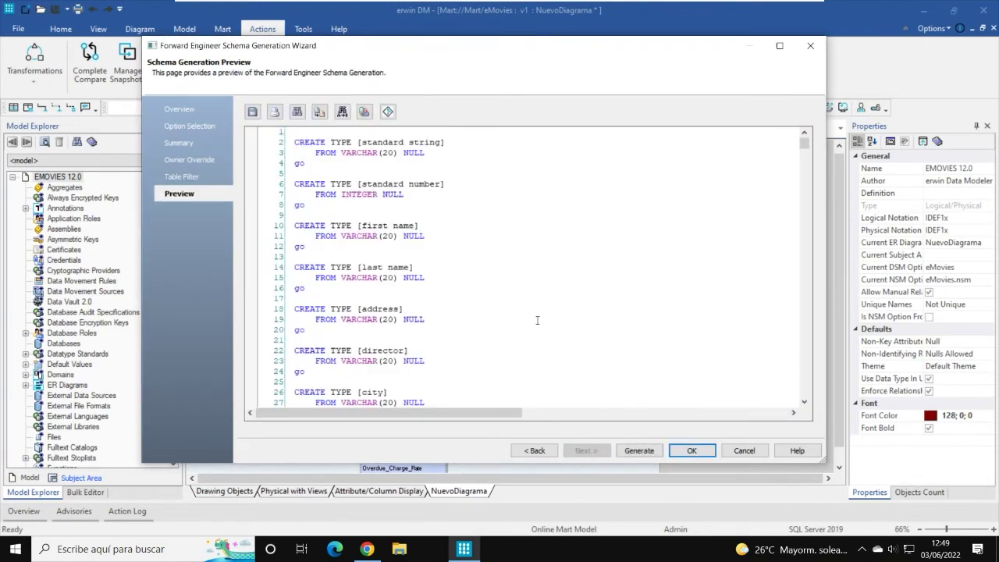
pyautogui.scroll(-3, 469, 299)
pyautogui.moveTo(804, 146)
pyautogui.mouseDown()
pyautogui.moveTo(804, 273)
pyautogui.moveTo(804, 143)
pyautogui.mouseUp()
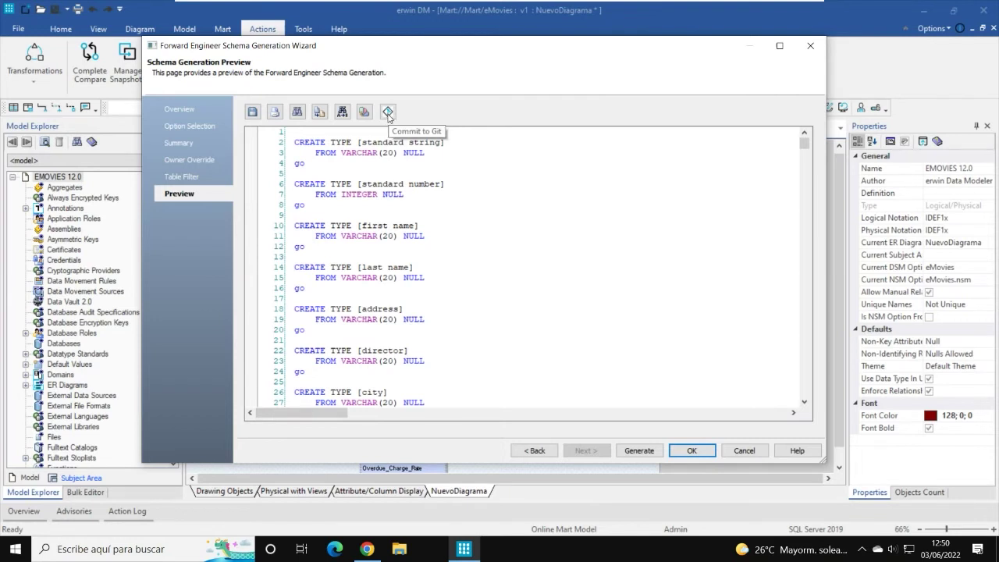
# Step: Start a Git commit of the script using the token-erwin connection
pyautogui.click(388, 113)
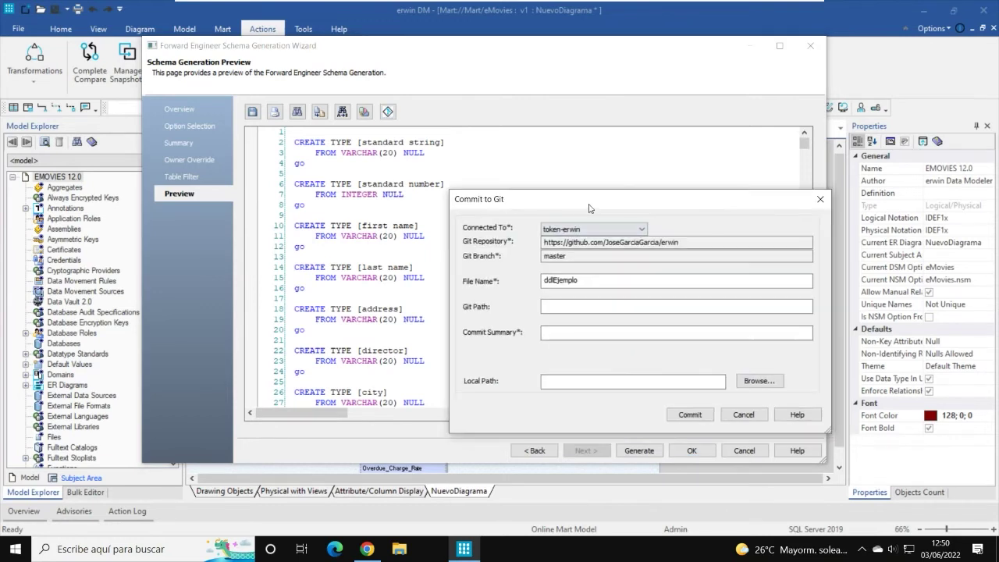
pyautogui.click(465, 182)
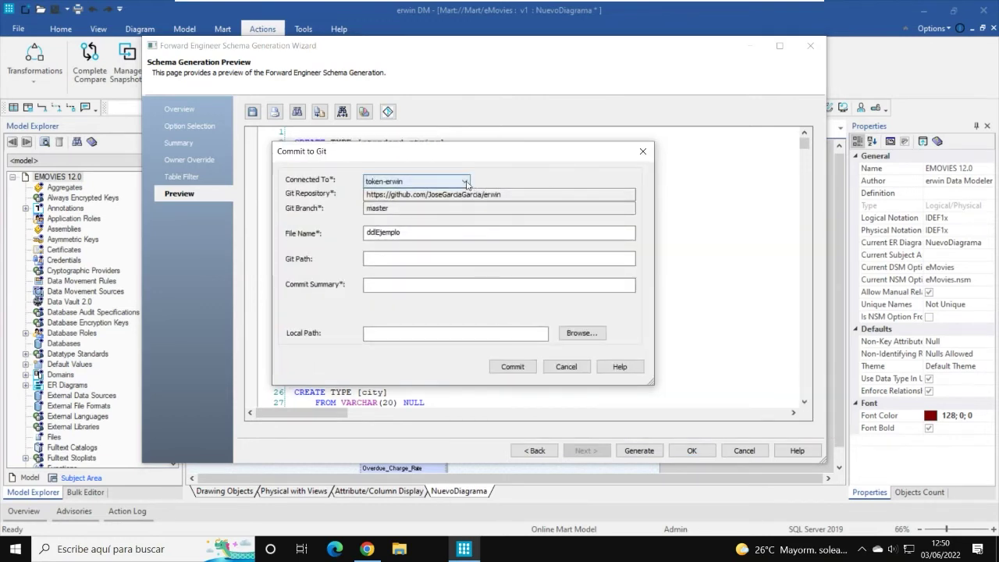
pyautogui.click(467, 184)
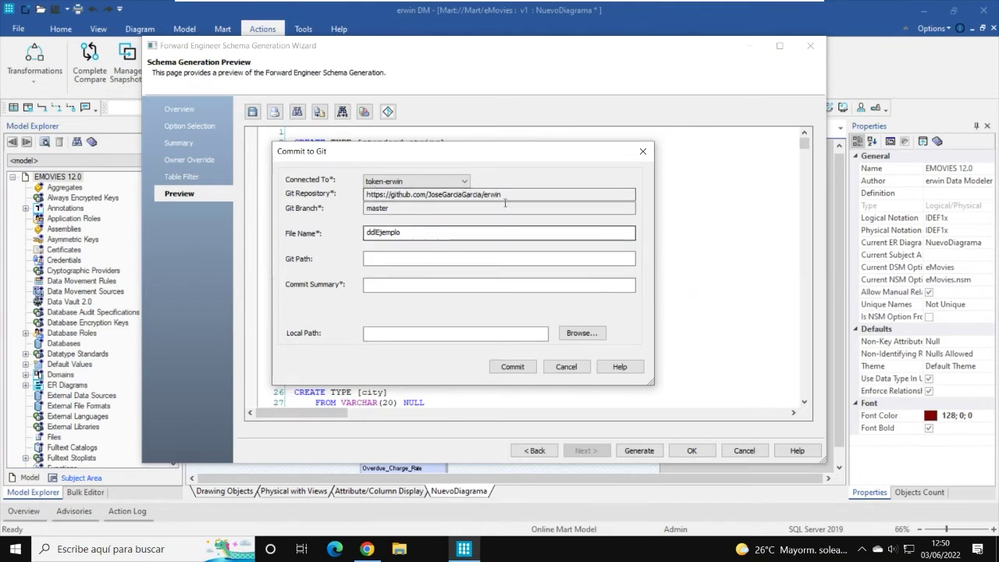
pyautogui.moveTo(502, 194); pyautogui.dragTo(340, 198)
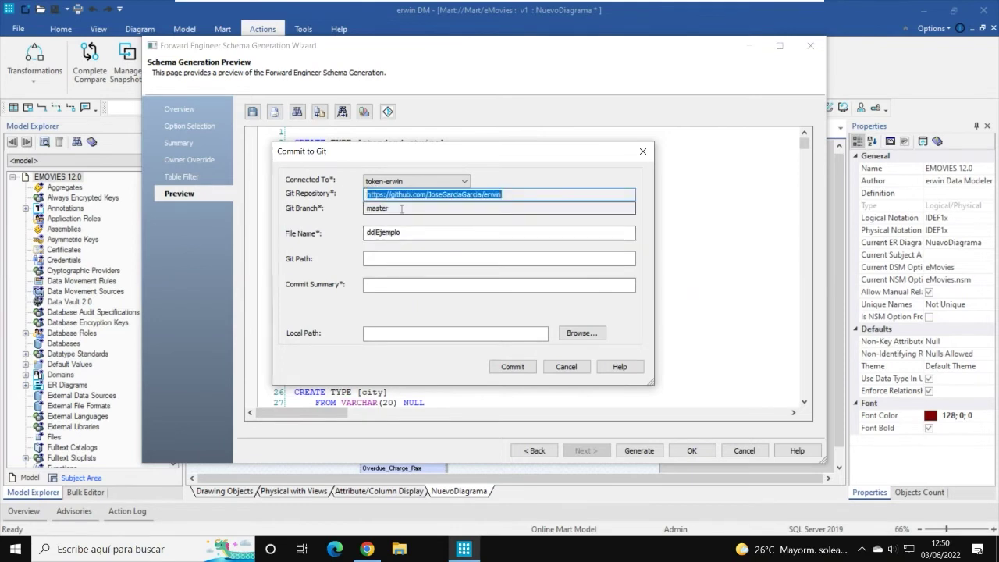
pyautogui.press('Tab')
pyautogui.press('Tab')
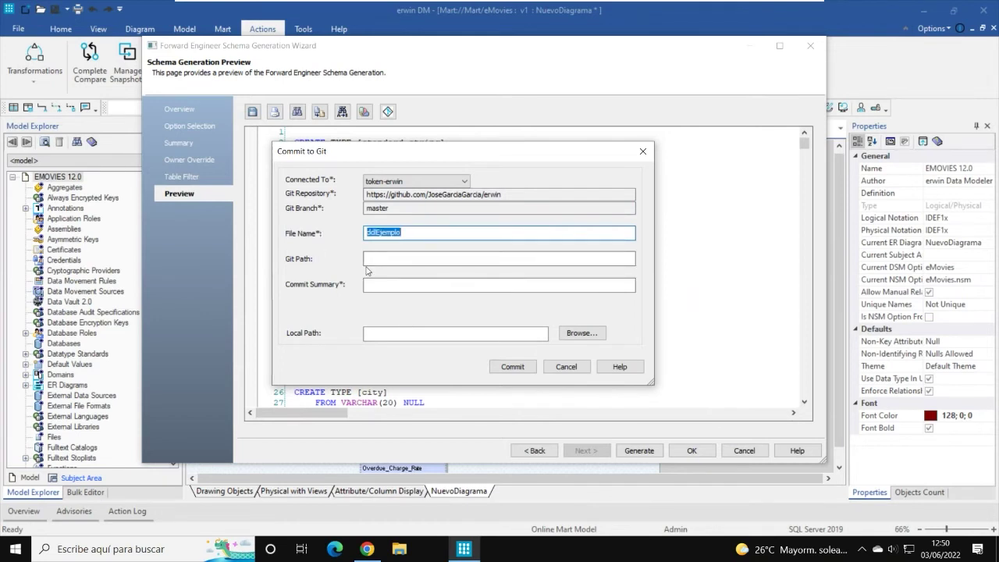
# Step: Rename the commit's file to DDL-eMovies
pyautogui.press('Tab')
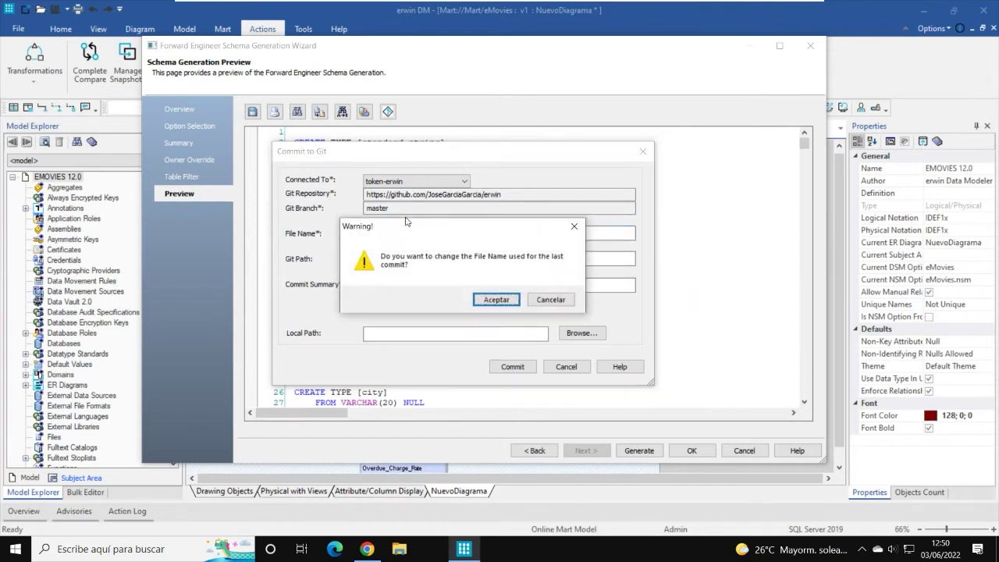
pyautogui.click(496, 299)
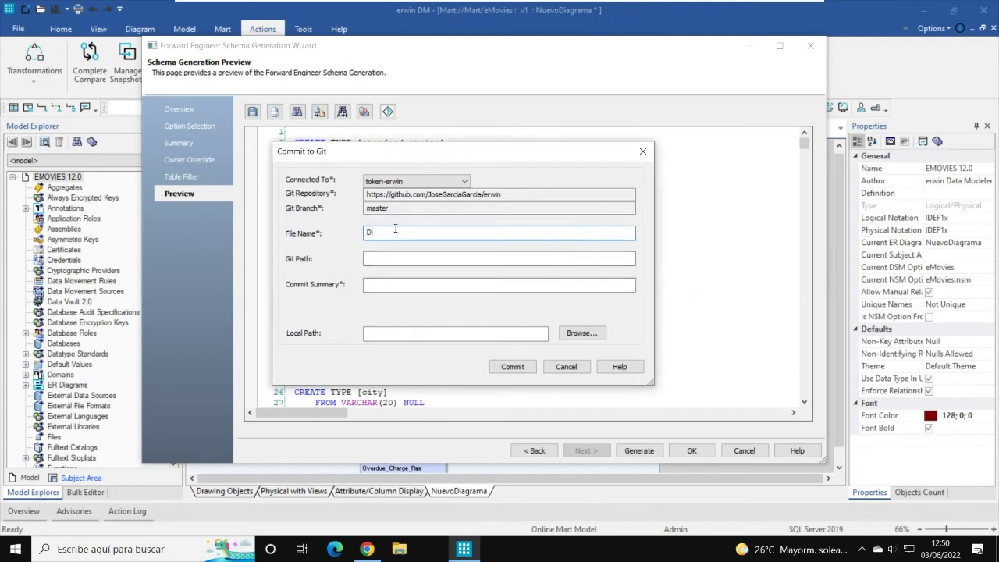
pyautogui.write('D')
pyautogui.write('L-eMovies')
# Step: Enter the commit summary 'Inclusión nuevo Diagrama'
pyautogui.click(404, 285)
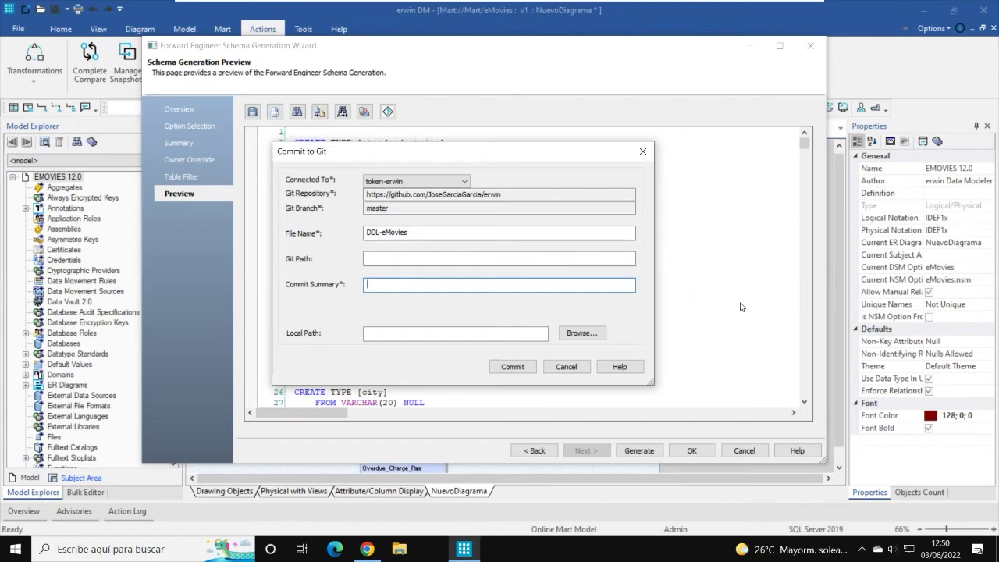
pyautogui.write('Modic')
pyautogui.press('BackSpace')
pyautogui.press('BackSpace')
pyautogui.press('BackSpace')
pyautogui.press('BackSpace')
pyautogui.write('Inclusión nuevo Diagrama')
pyautogui.click(578, 337)
# Step: Set the commit's local path to Documents > My Models > DDLs
pyautogui.moveTo(549, 186); pyautogui.dragTo(593, 130)
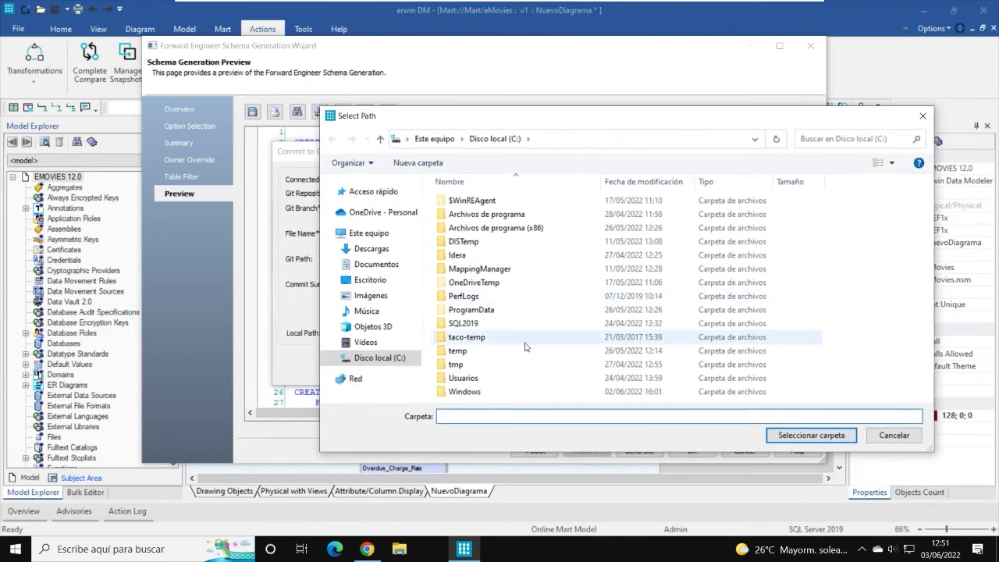
pyautogui.click(379, 265)
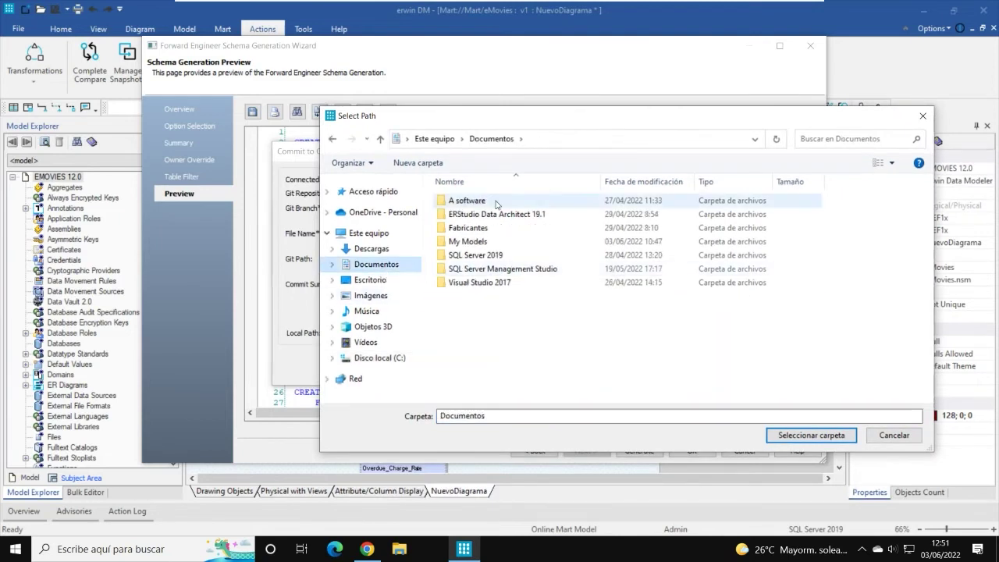
pyautogui.doubleClick(473, 242)
pyautogui.doubleClick(467, 201)
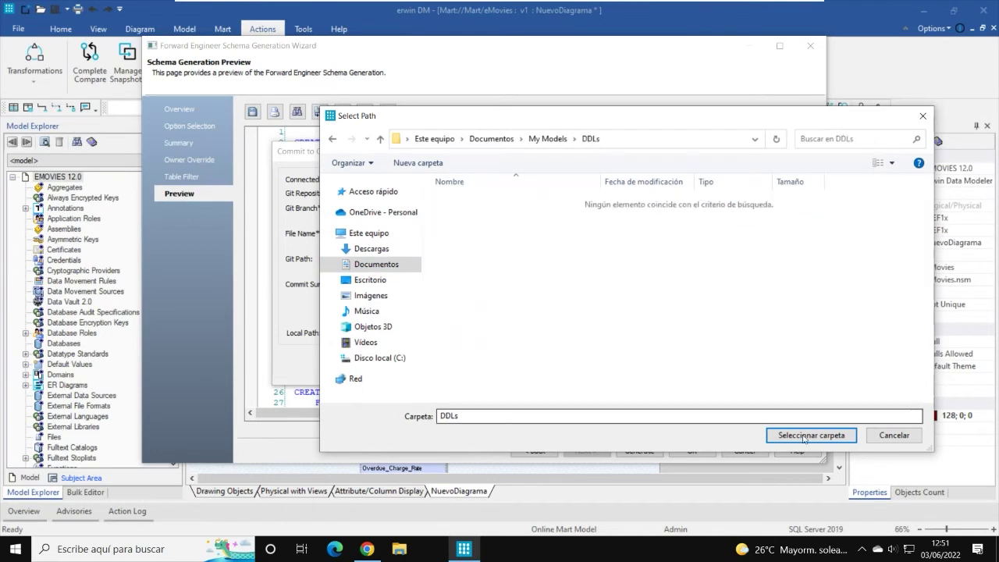
pyautogui.click(804, 435)
pyautogui.moveTo(546, 334); pyautogui.dragTo(345, 338)
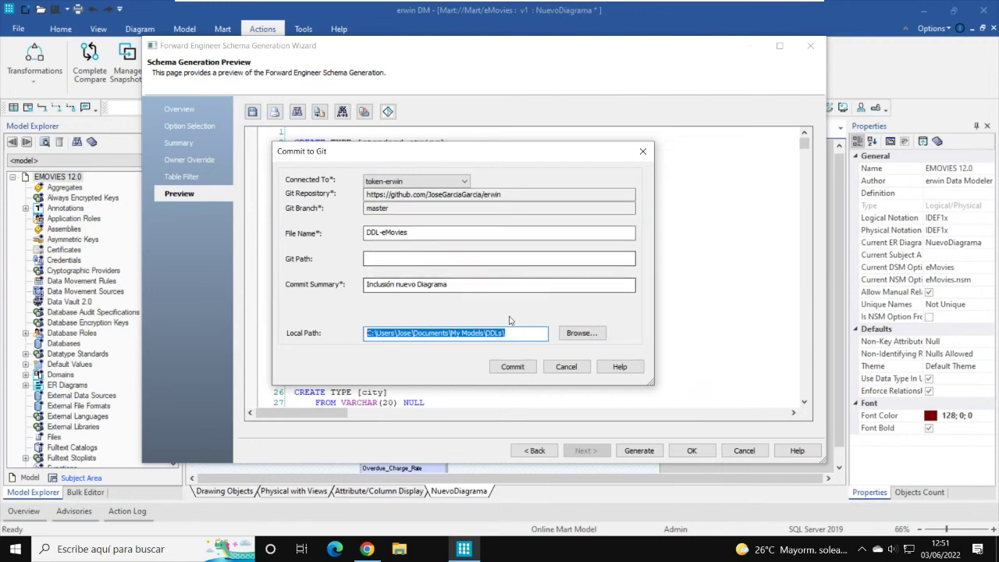
# Step: Commit DDL-eMovies to Git, acknowledge the confirmations, and close the schema generation wizard
pyautogui.click(515, 367)
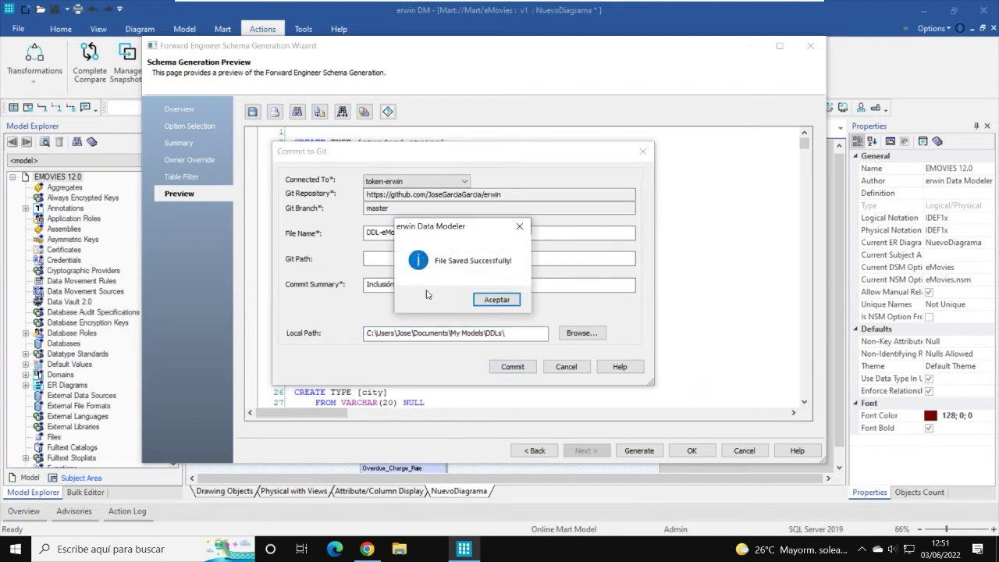
pyautogui.click(508, 302)
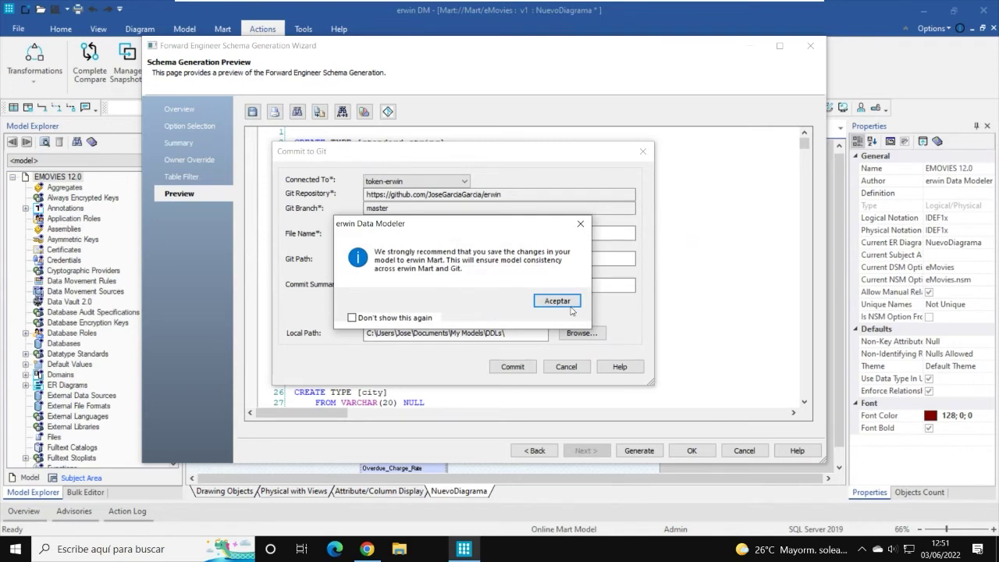
pyautogui.click(568, 306)
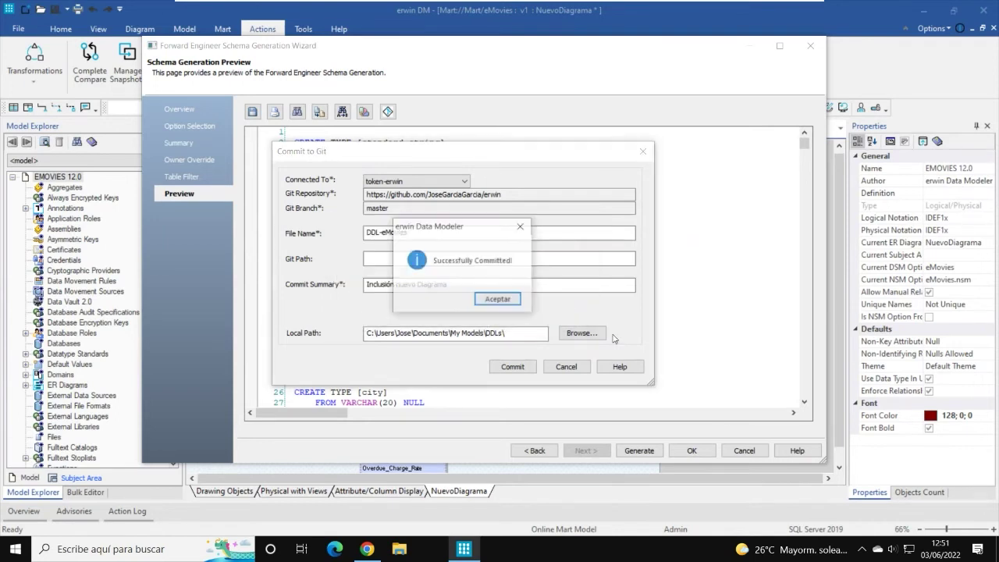
pyautogui.click(498, 300)
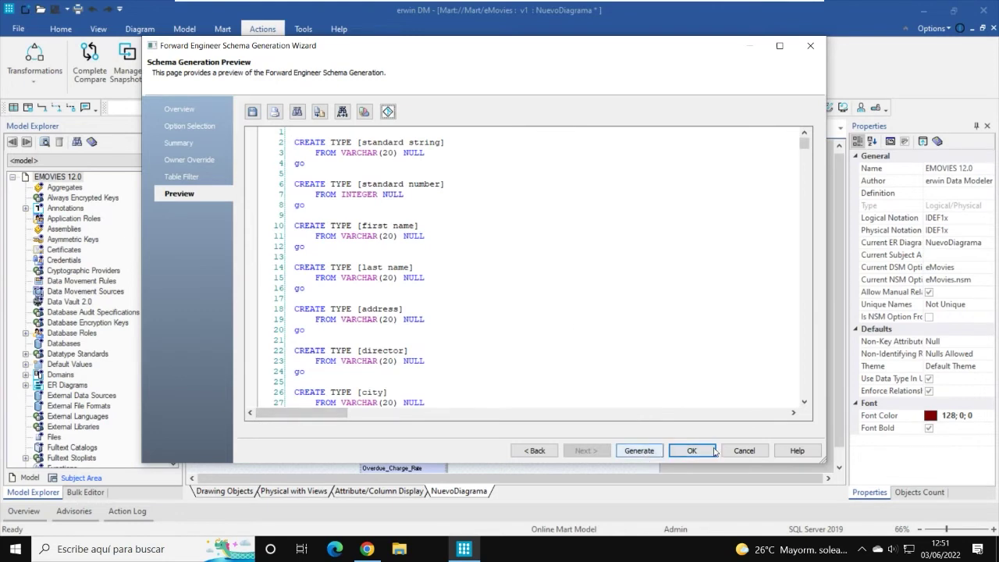
pyautogui.click(752, 452)
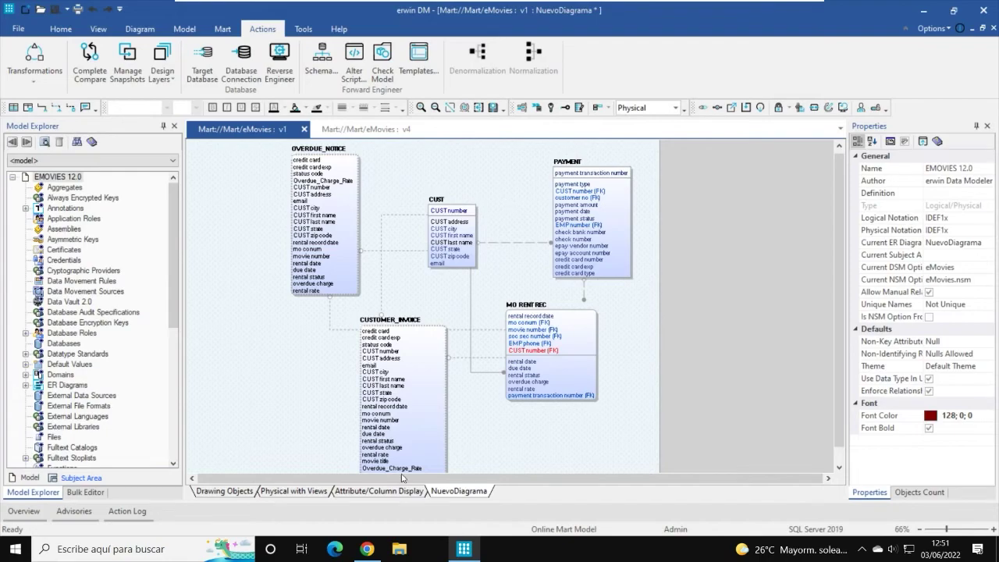
pyautogui.click(366, 551)
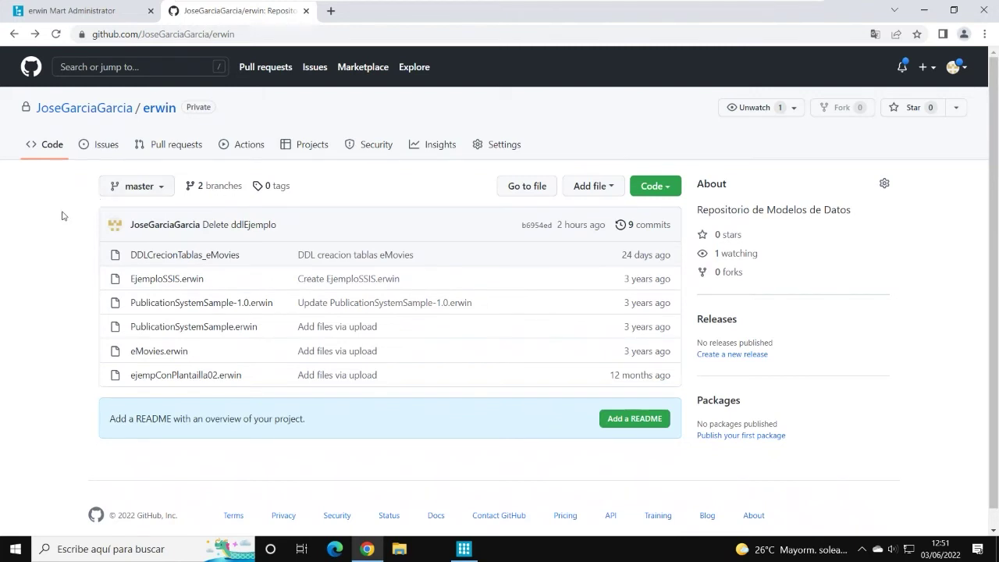
# Step: Reload the erwin repository and confirm DDL-eMovies appears from the new commit
pyautogui.click(55, 34)
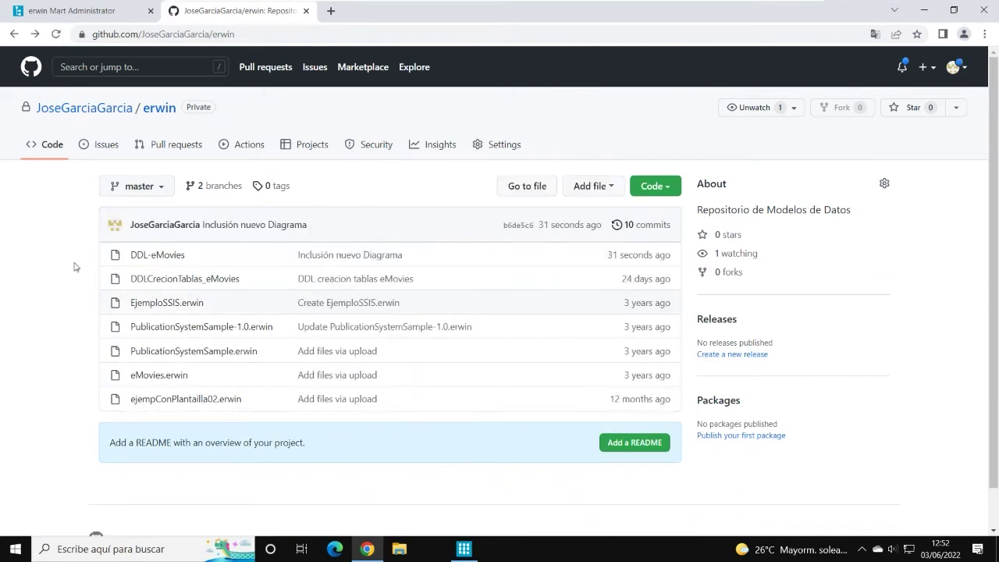
pyautogui.moveTo(607, 255); pyautogui.dragTo(673, 259)
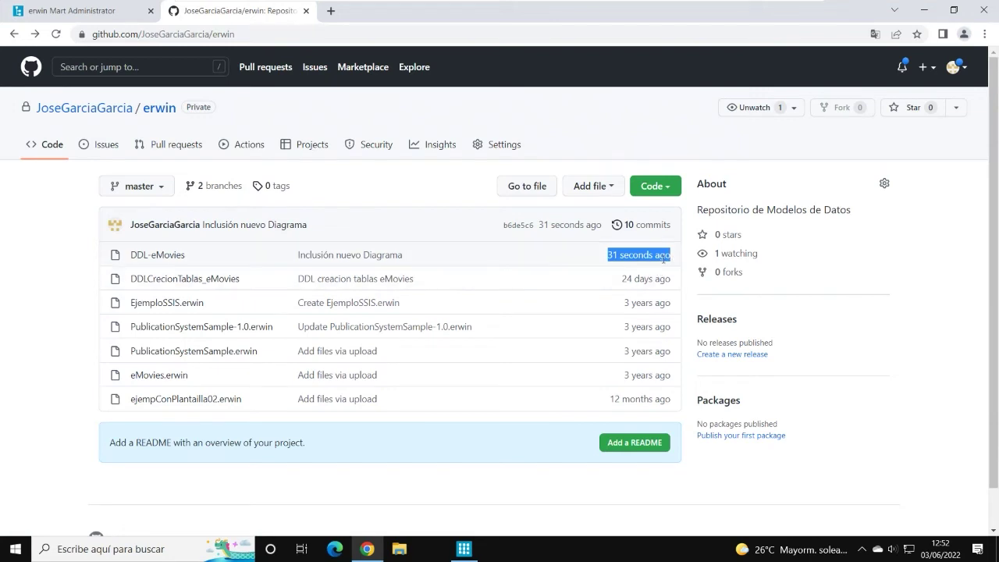
pyautogui.moveTo(187, 255); pyautogui.dragTo(129, 256)
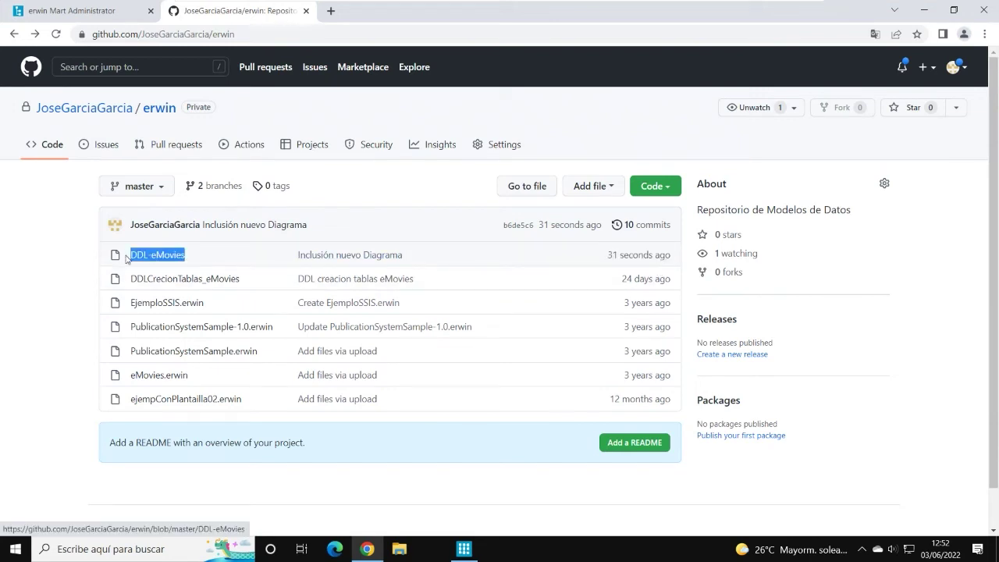
# Step: Read through the DDL-eMovies SQL contents, then return to the repository file list
pyautogui.click(156, 259)
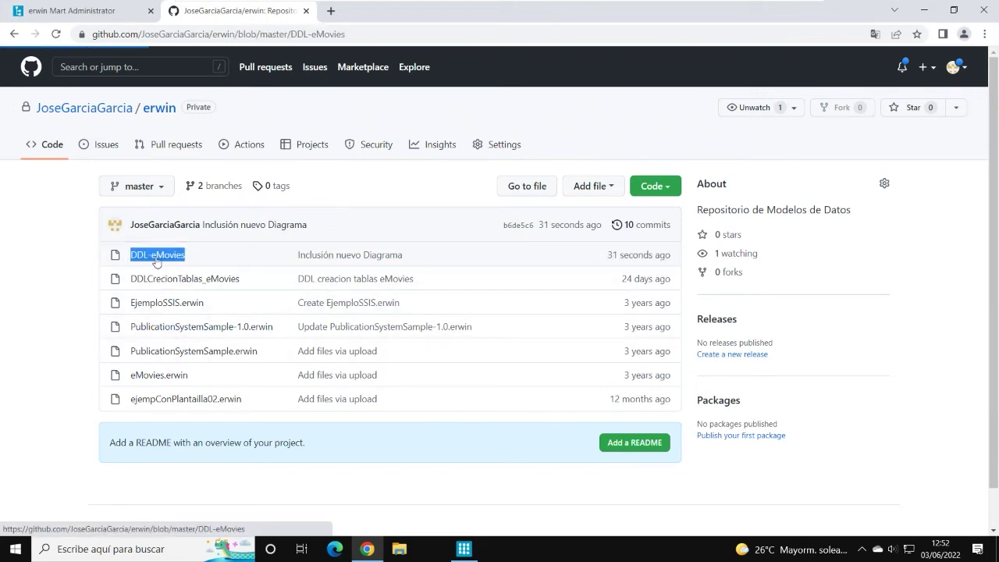
pyautogui.scroll(-12, 401, 338)
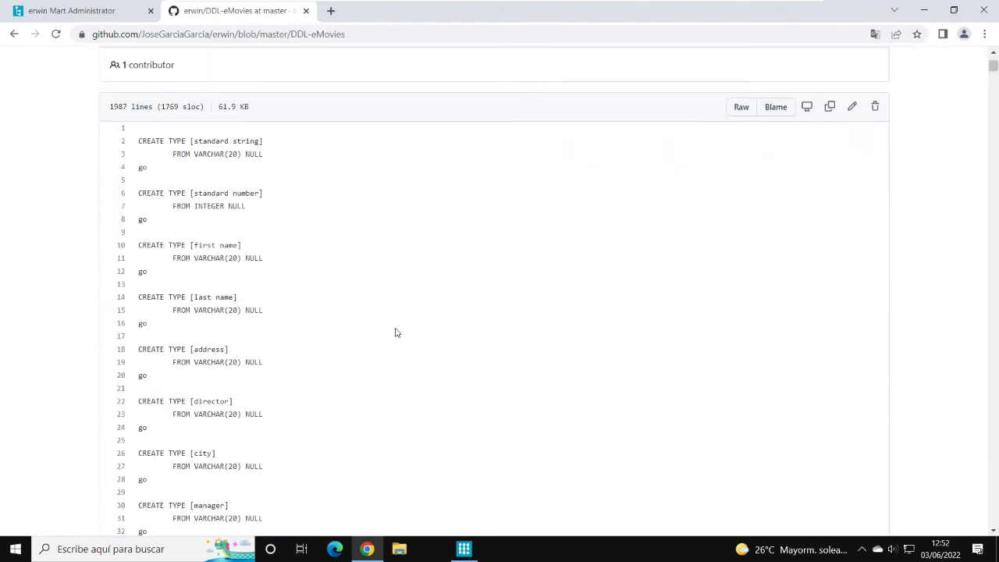
pyautogui.scroll(-18, 415, 318)
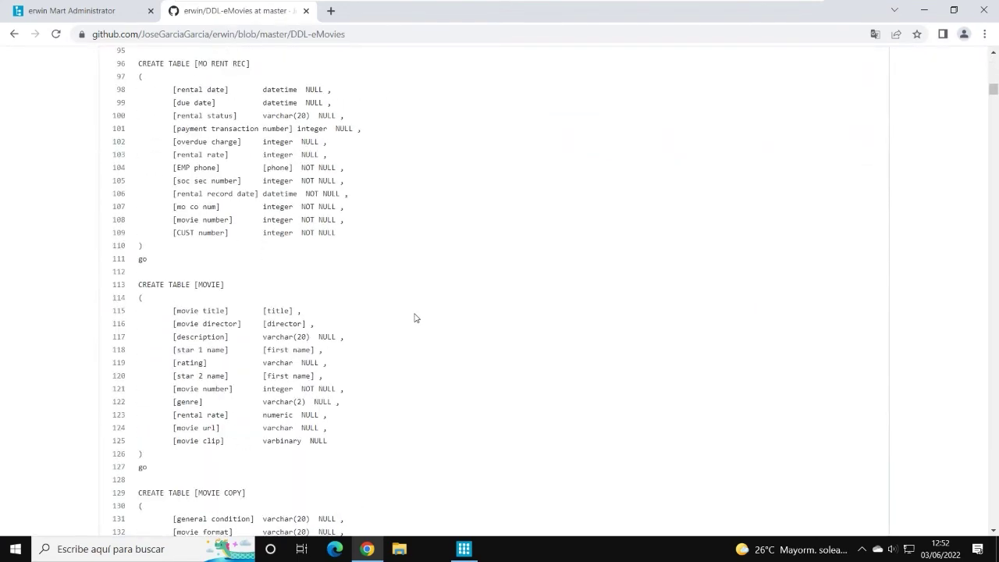
pyautogui.scroll(-10, 416, 315)
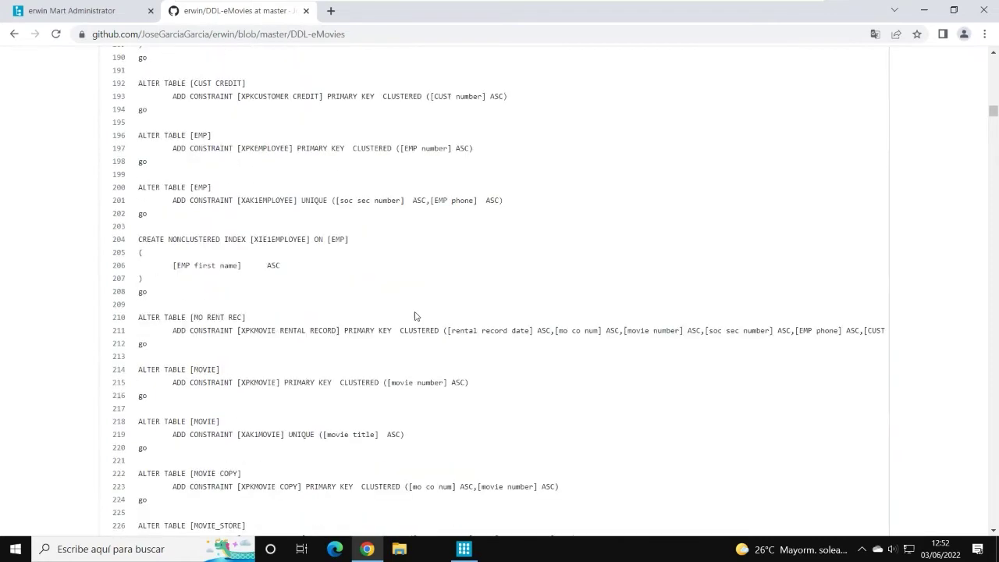
pyautogui.scroll(-11, 414, 316)
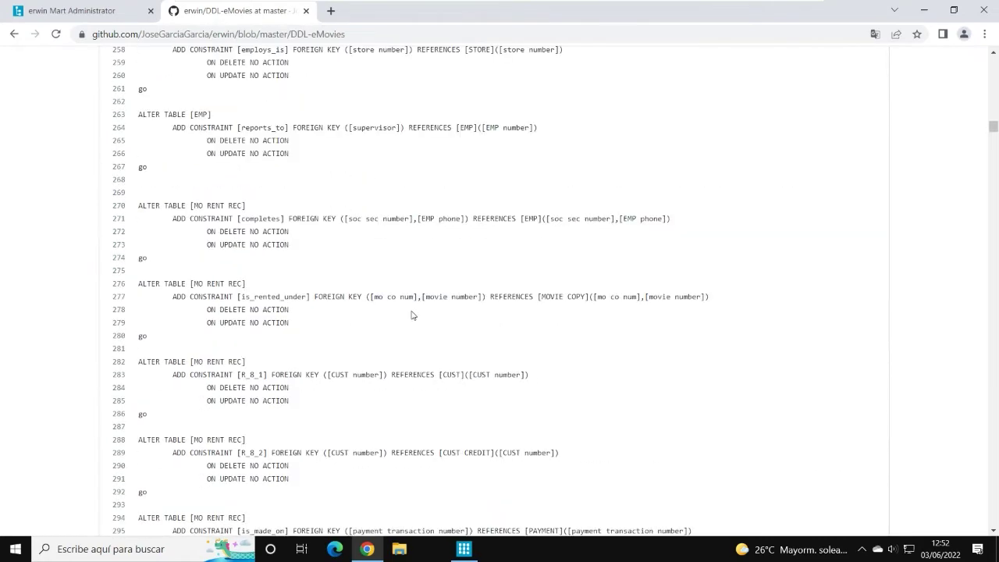
pyautogui.moveTo(993, 131); pyautogui.dragTo(995, 65)
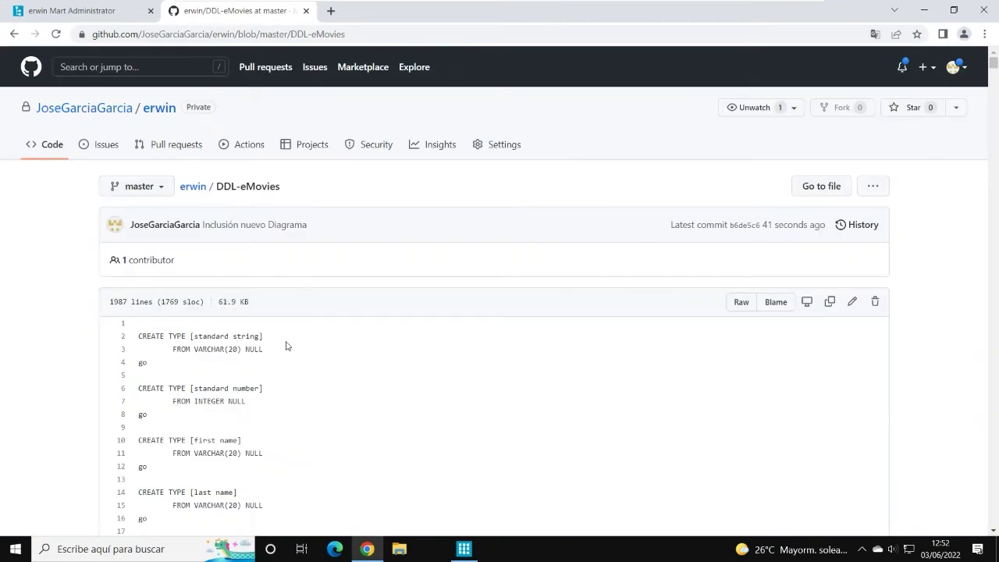
pyautogui.click(194, 188)
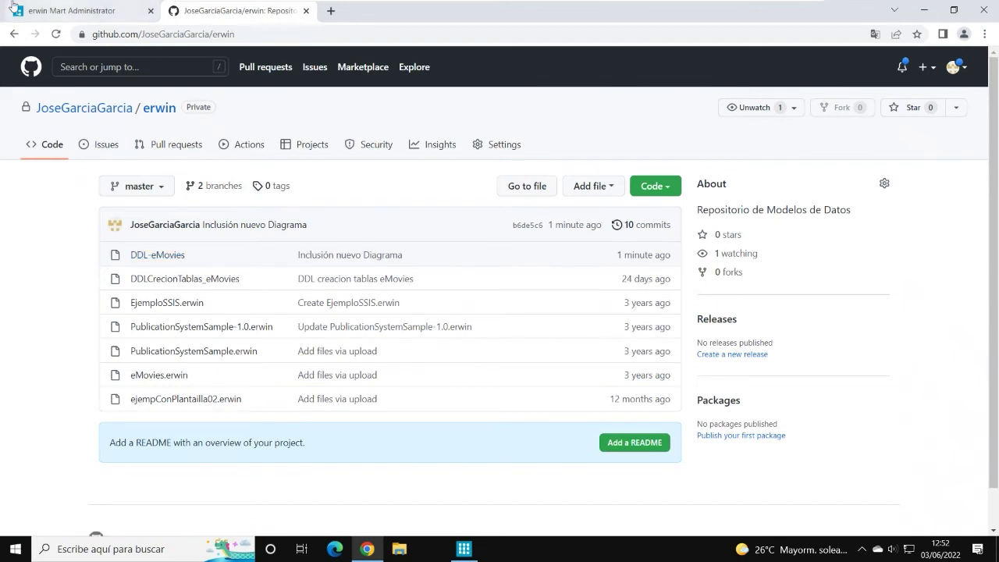
pyautogui.click(50, 14)
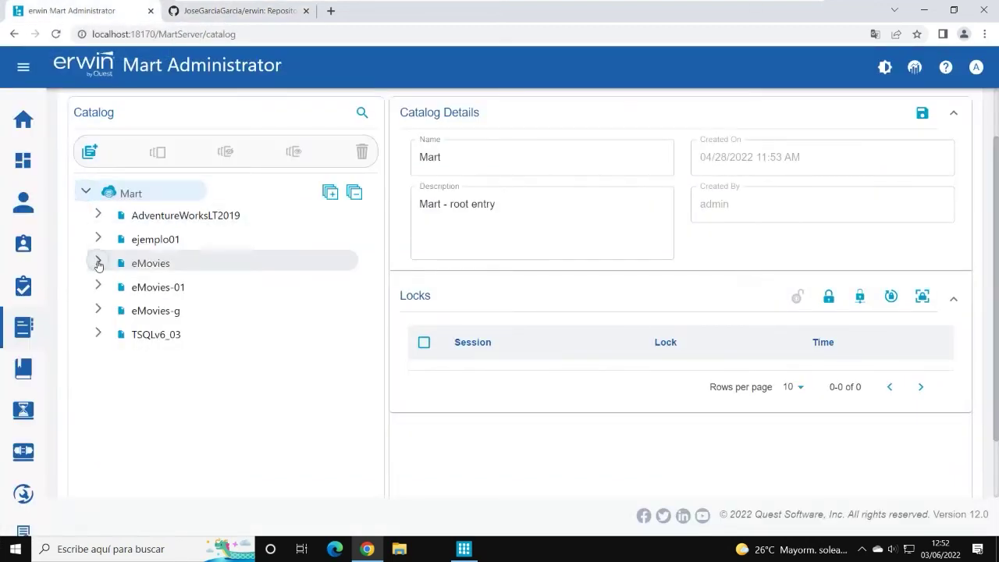
pyautogui.click(97, 263)
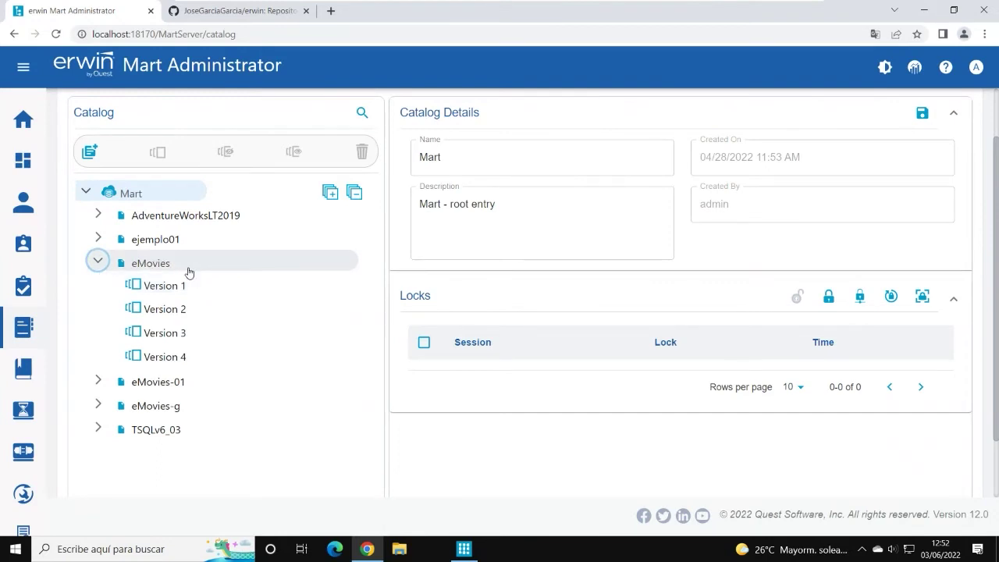
pyautogui.click(195, 356)
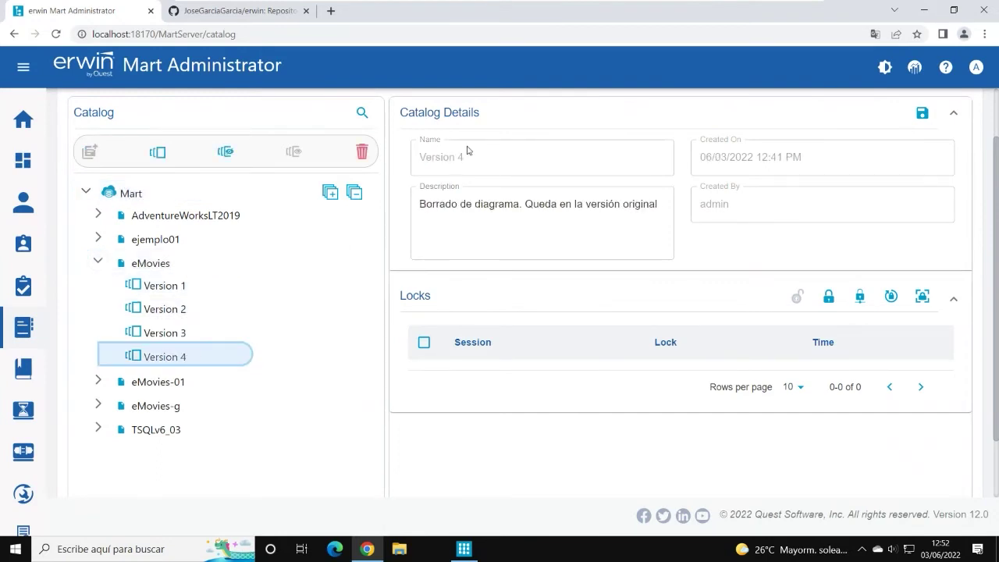
pyautogui.click(249, 14)
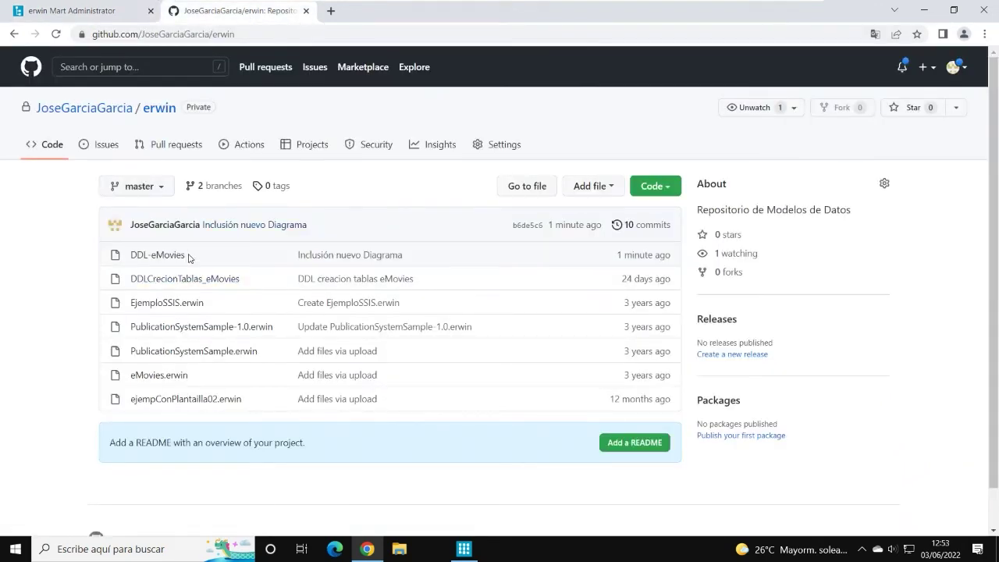
# Step: Return to the erwin Mart Administrator tab and expand its left navigation bar
pyautogui.click(81, 14)
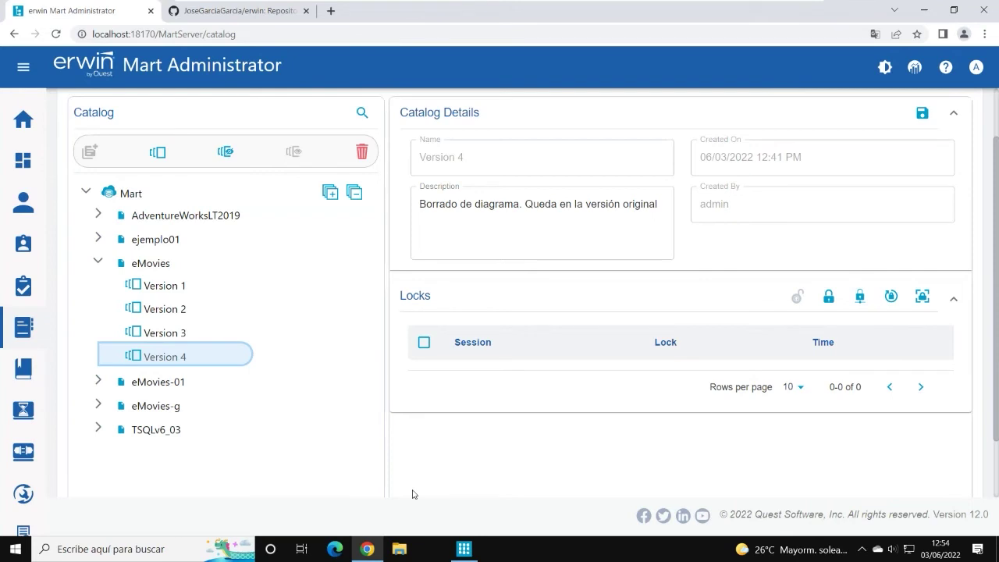
pyautogui.moveTo(23, 328)
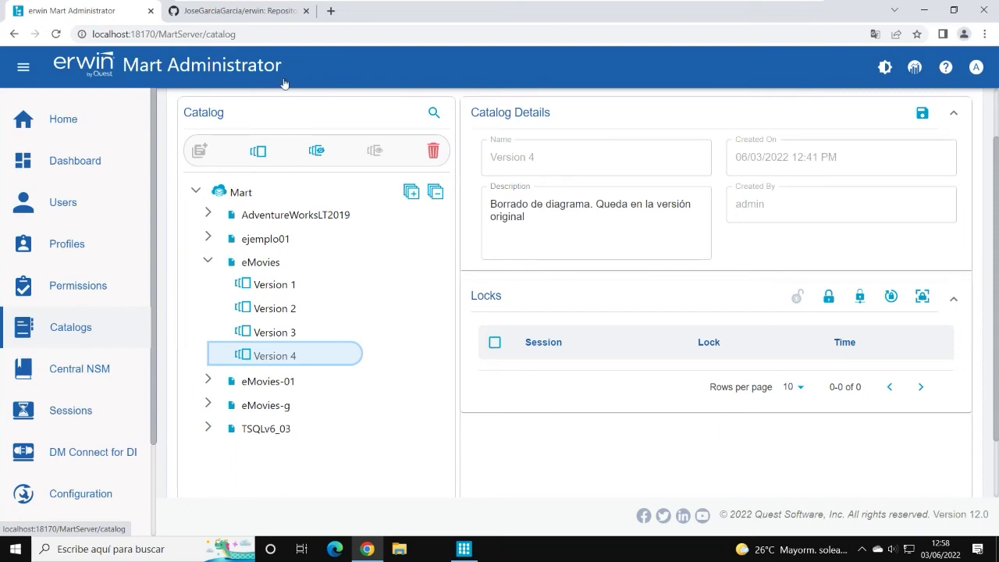
# Step: Glance at the GitHub tab, then return to the eMovies diagram in erwin Data Modeler
pyautogui.click(257, 15)
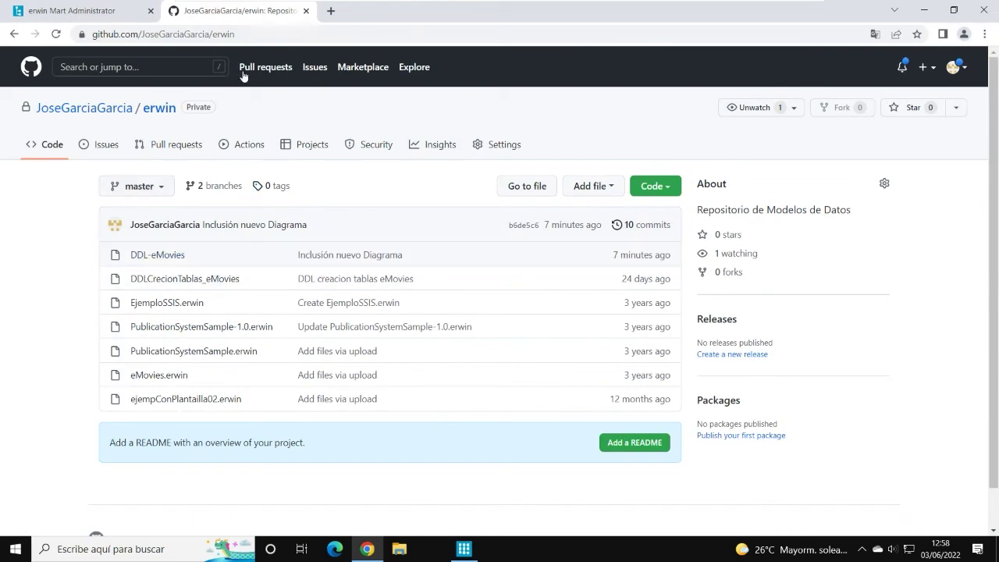
pyautogui.click(464, 549)
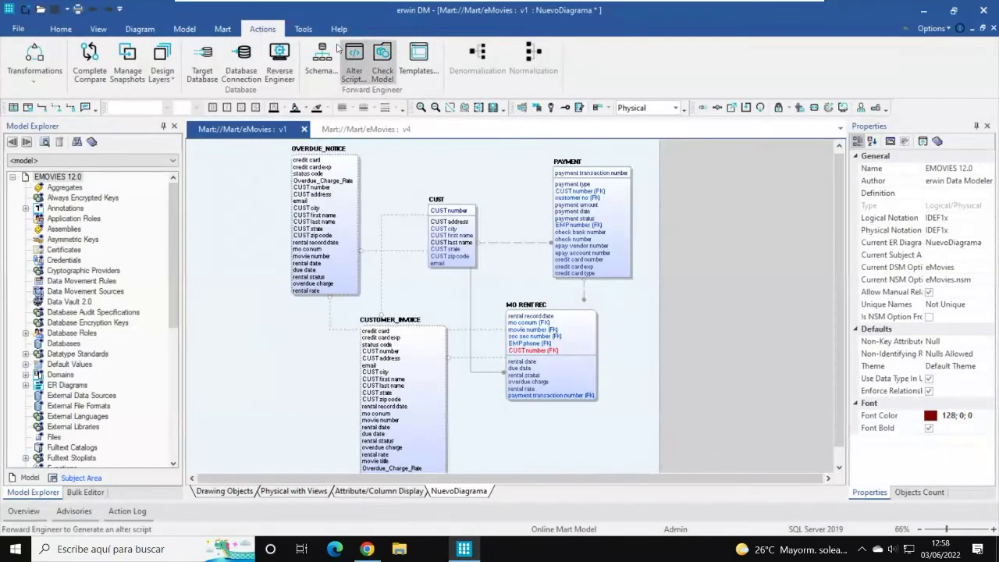
# Step: Check the Git connection's erwin repository and master branch, cancel, and return to GitHub in Chrome
pyautogui.click(223, 29)
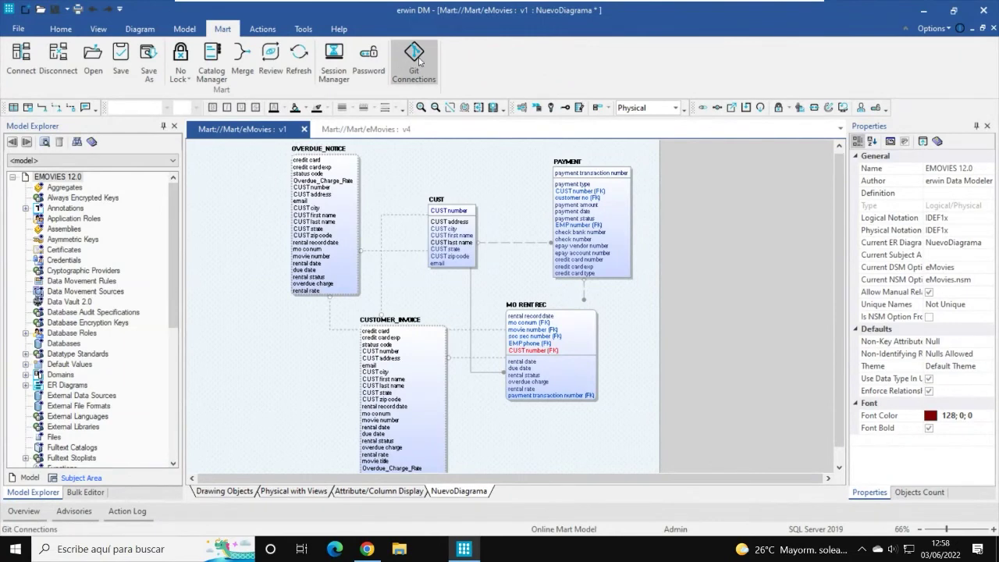
pyautogui.click(413, 61)
pyautogui.moveTo(559, 269); pyautogui.dragTo(398, 321)
pyautogui.press('Tab')
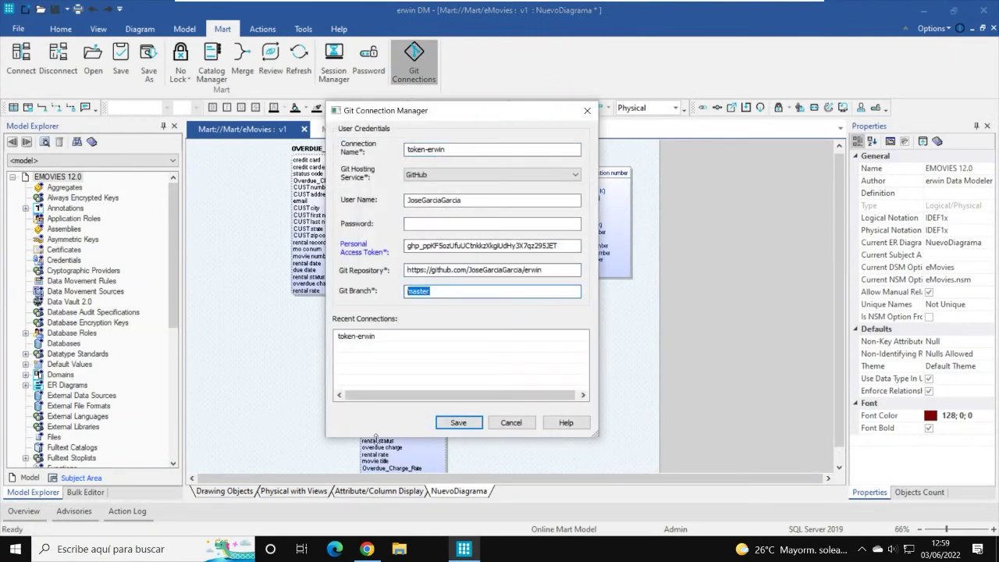
pyautogui.click(511, 422)
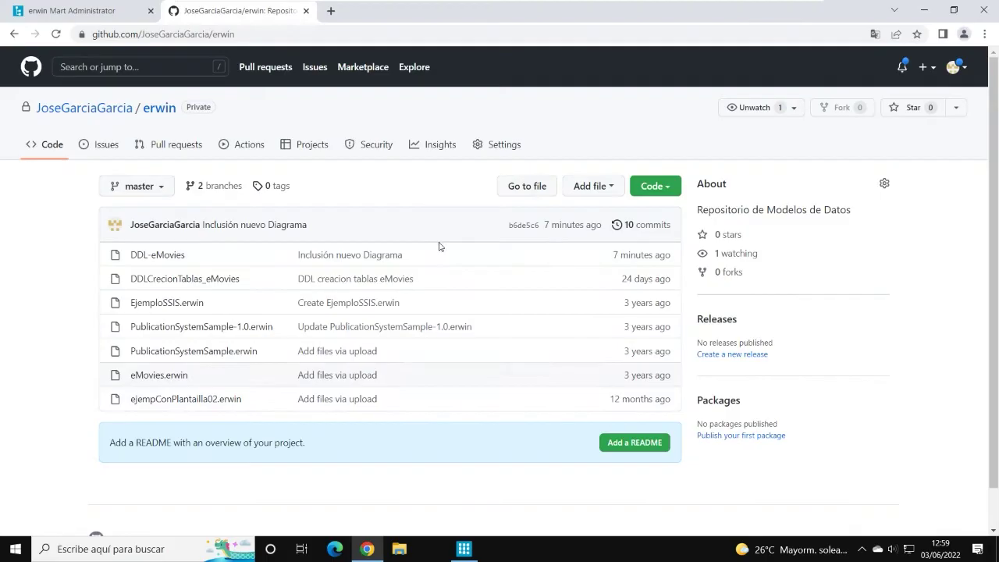
pyautogui.click(367, 549)
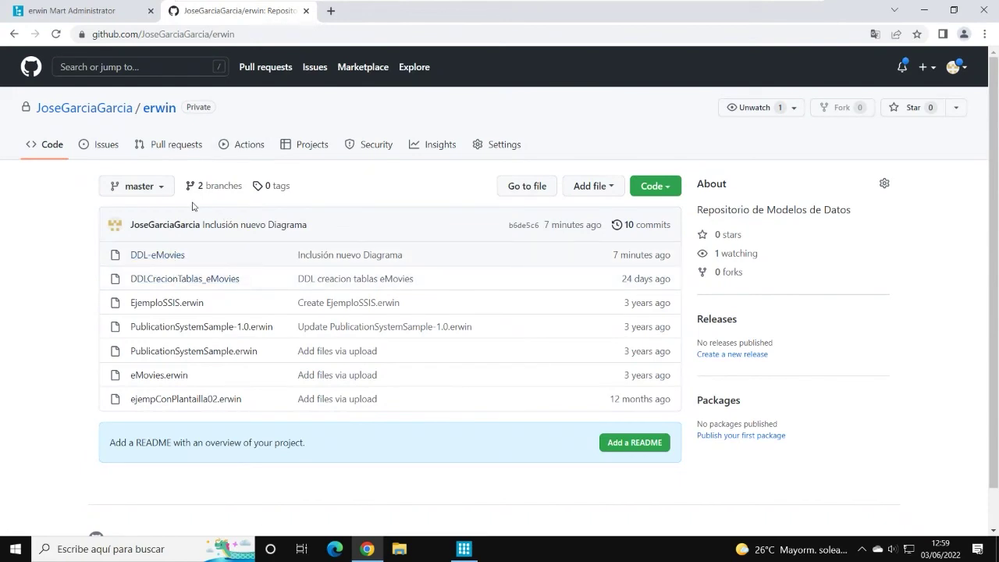
pyautogui.click(160, 256)
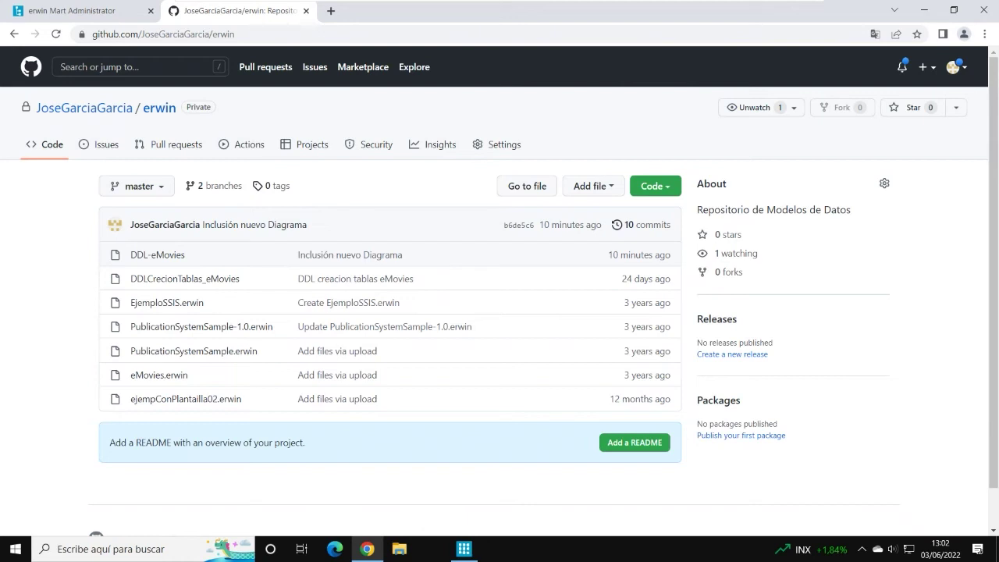
# Step: Show the eMovies Physical with Views diagram in Physical notation, with data types and nullability
pyautogui.click(465, 550)
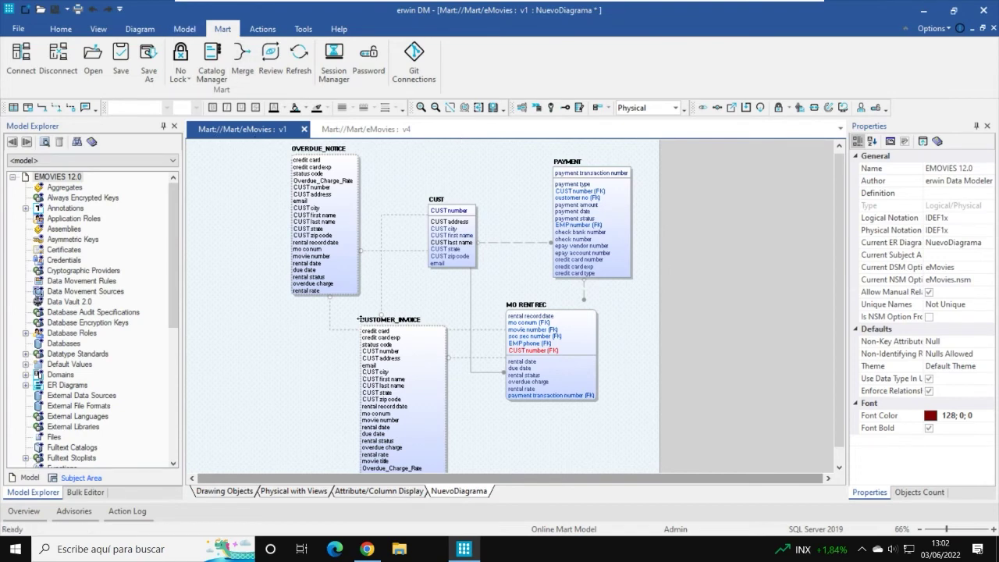
pyautogui.click(674, 107)
pyautogui.click(667, 123)
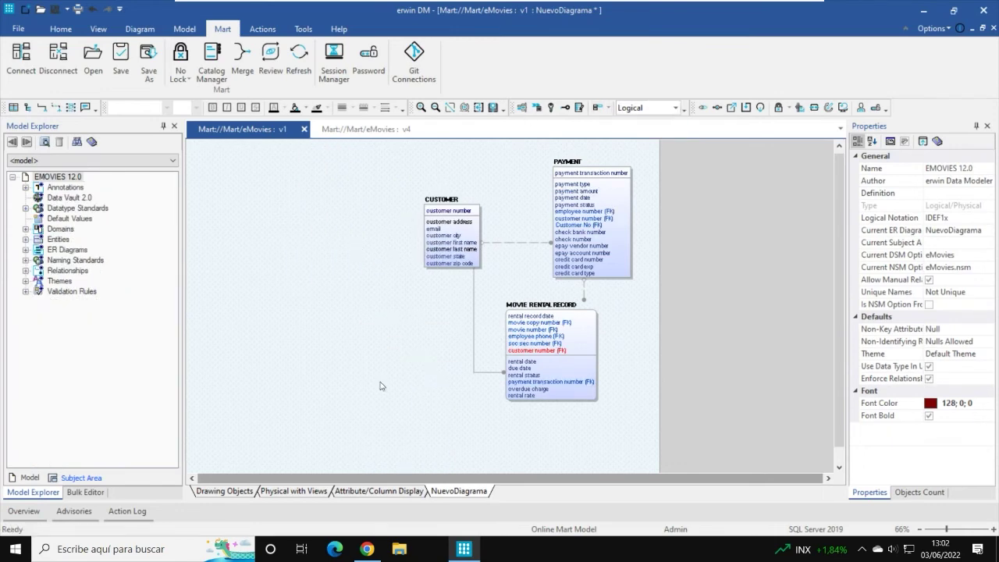
pyautogui.click(314, 494)
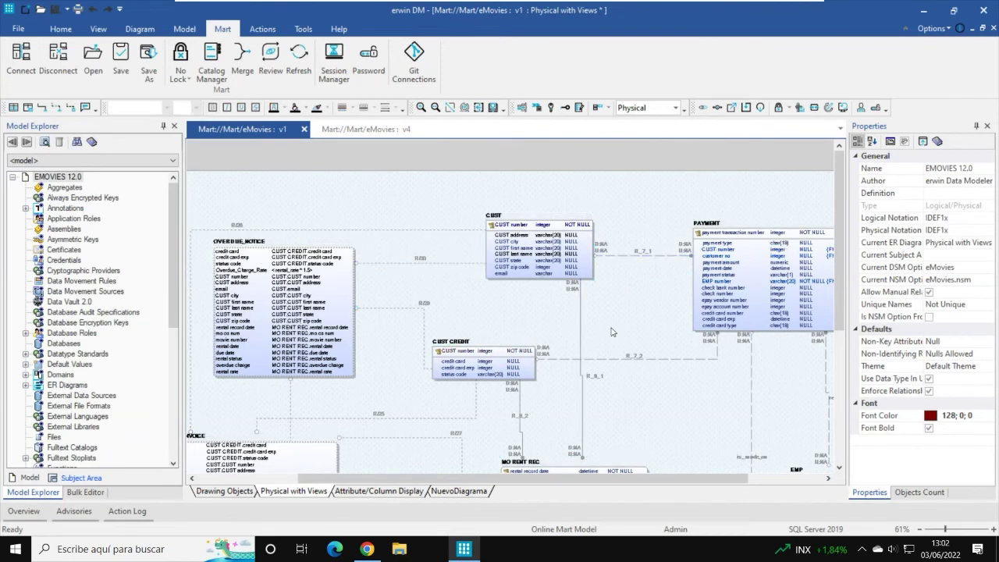
pyautogui.click(675, 108)
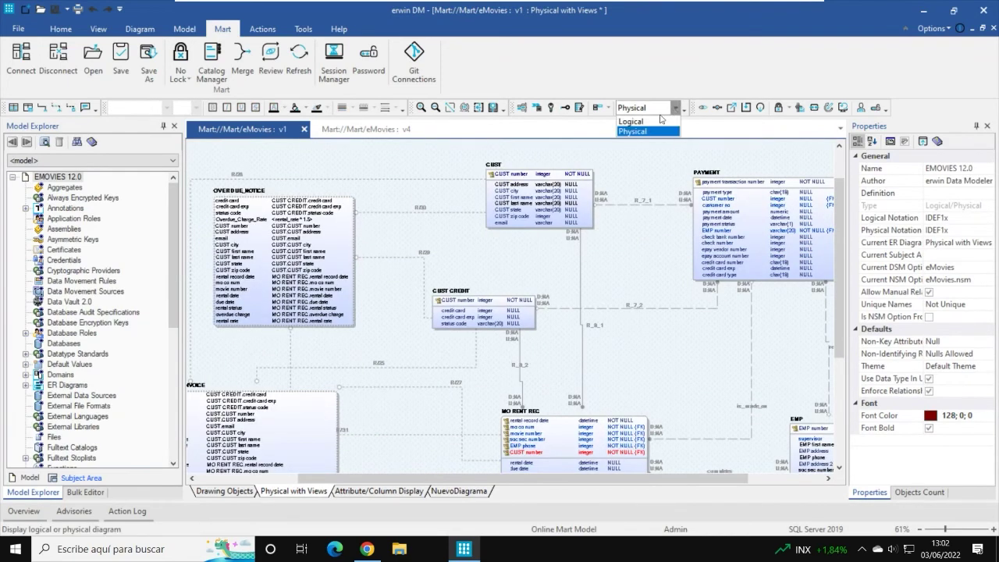
pyautogui.click(655, 131)
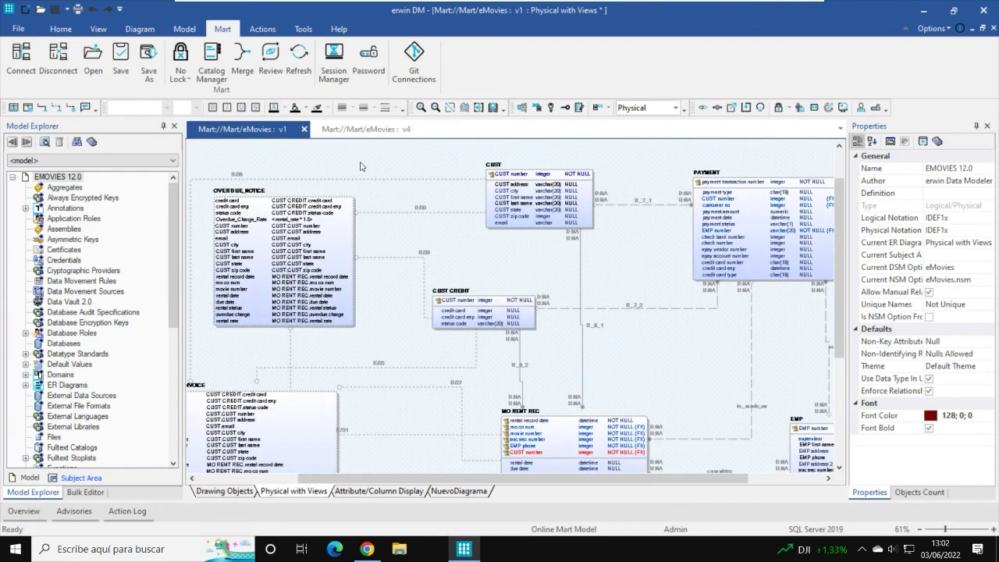
pyautogui.click(270, 31)
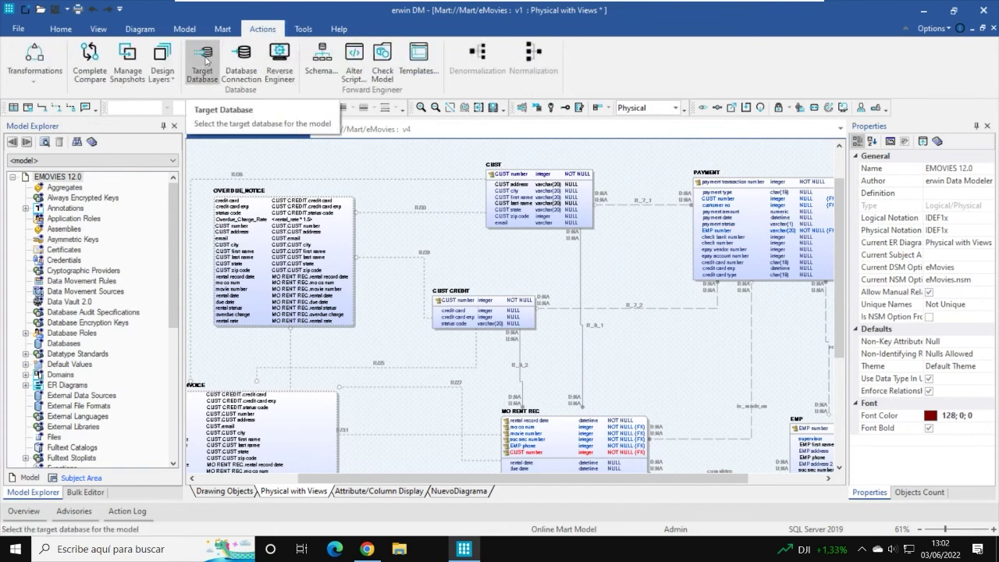
# Step: Open Target Database (SQL Server 2019, char(18), NULL) and browse the supported database list
pyautogui.click(206, 60)
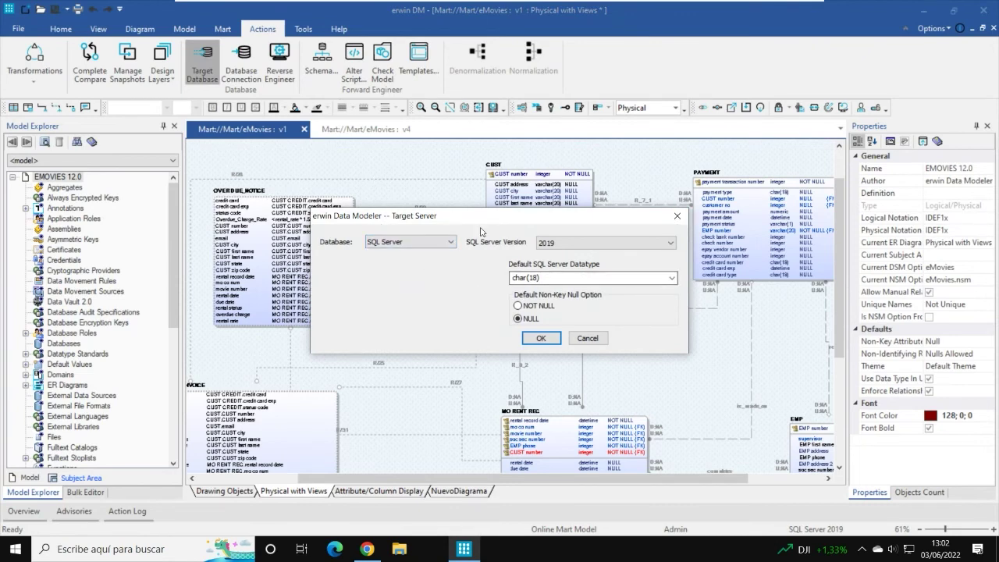
pyautogui.click(452, 242)
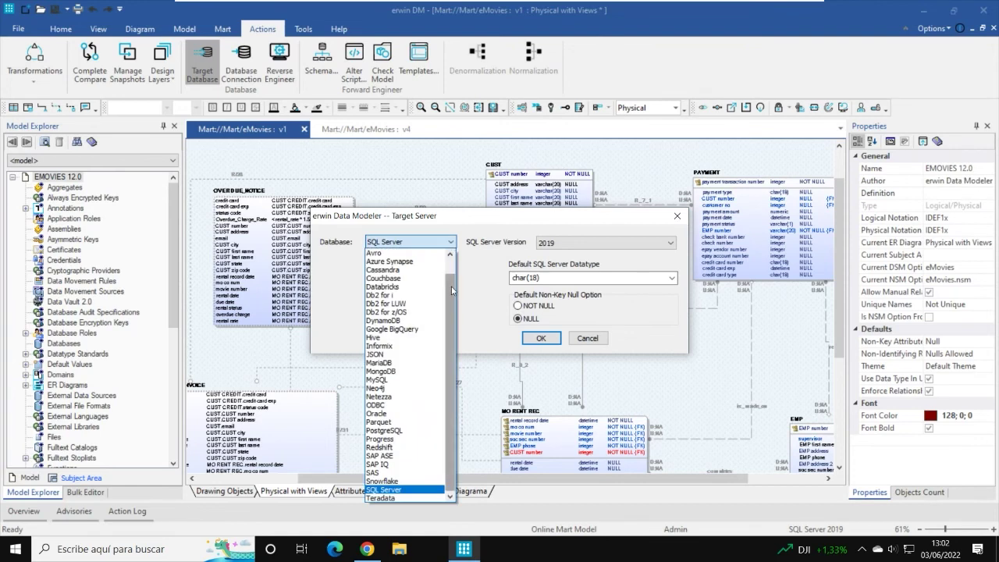
pyautogui.scroll(1, 455, 267)
pyautogui.scroll(-1, 455, 267)
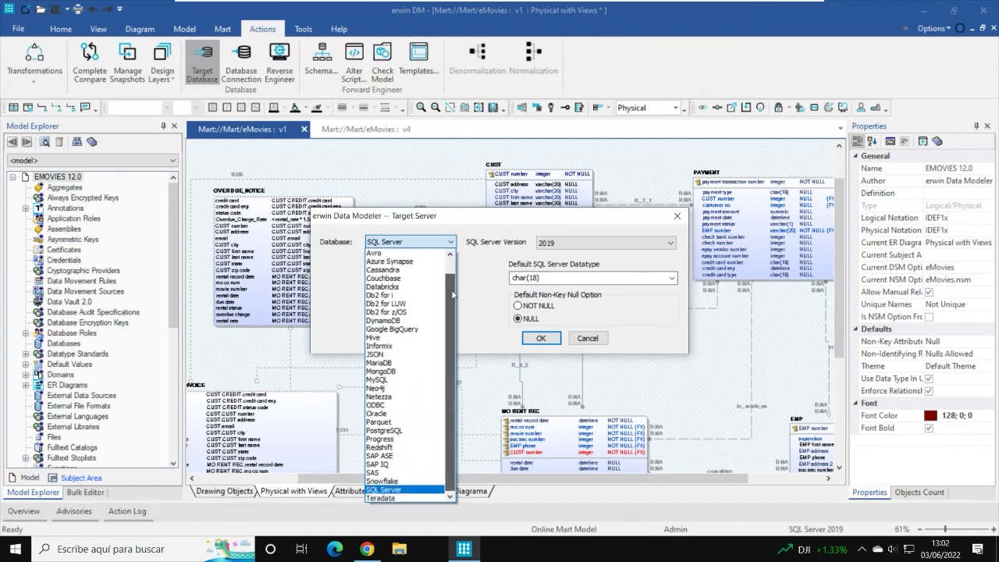
pyautogui.click(498, 225)
pyautogui.moveTo(492, 223); pyautogui.dragTo(493, 121)
pyautogui.click(453, 143)
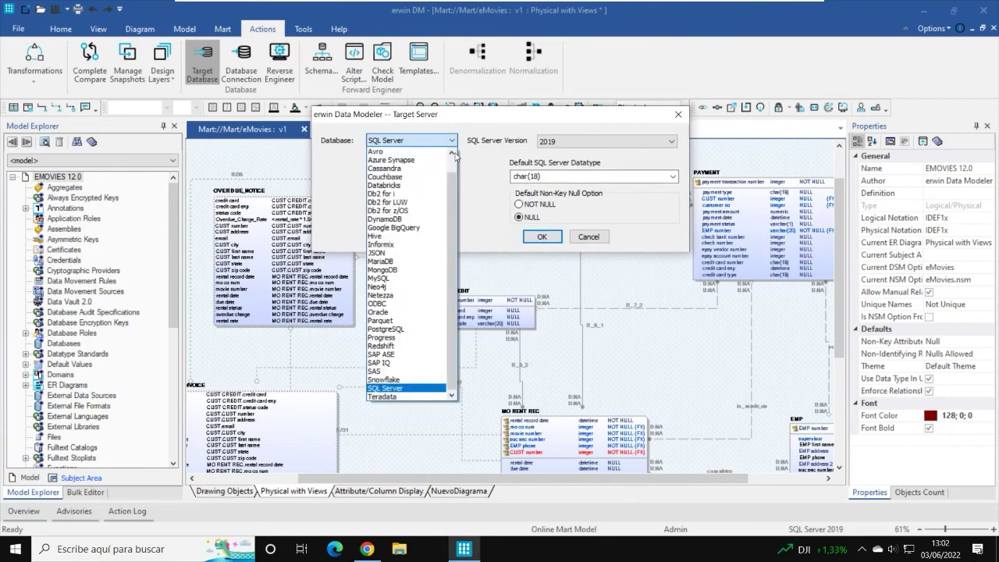
pyautogui.scroll(2, 454, 167)
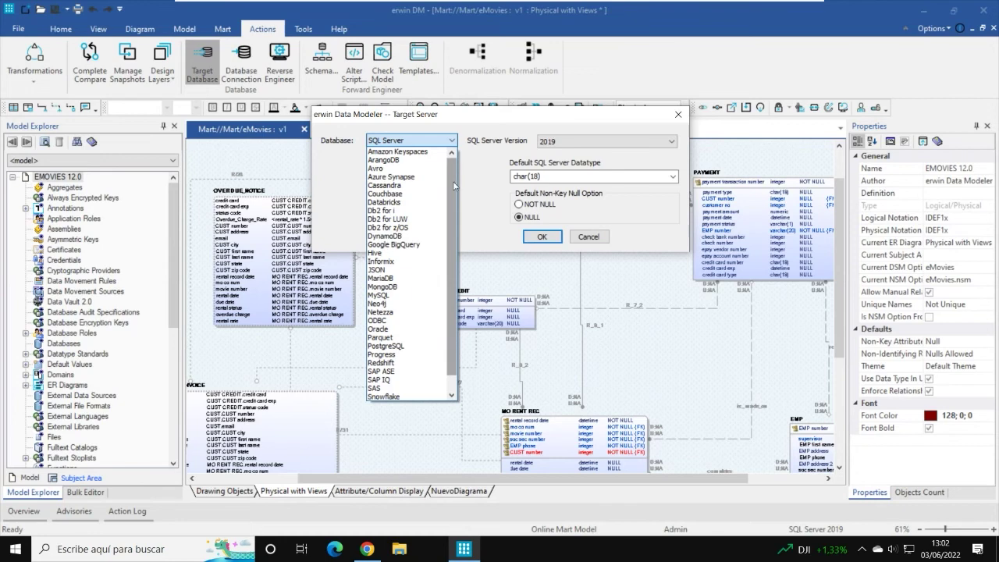
pyautogui.scroll(-1, 449, 201)
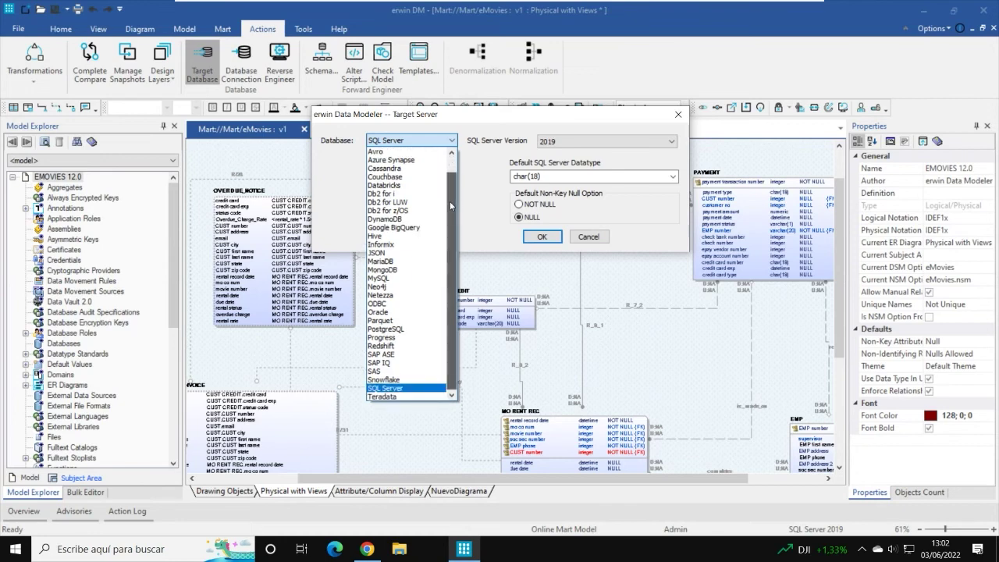